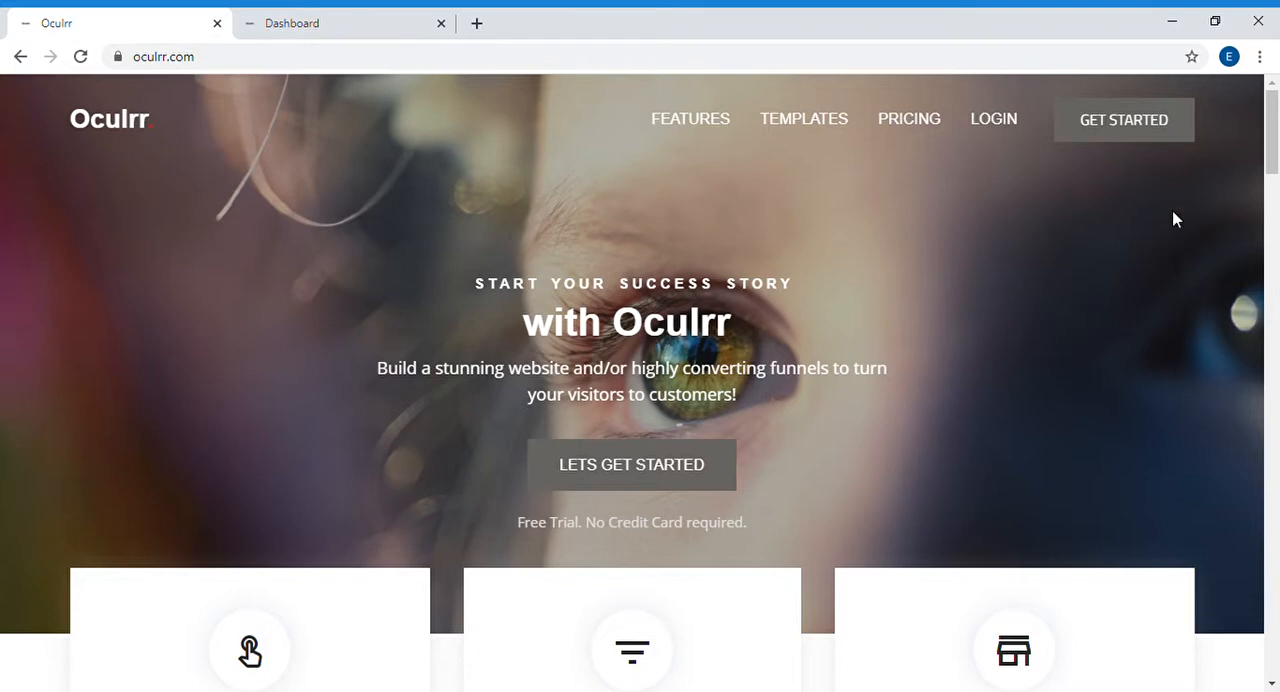
Step: Open the theme templates gallery from the Oculrr home page
mouse_move(671, 120)
left_click(835, 131)
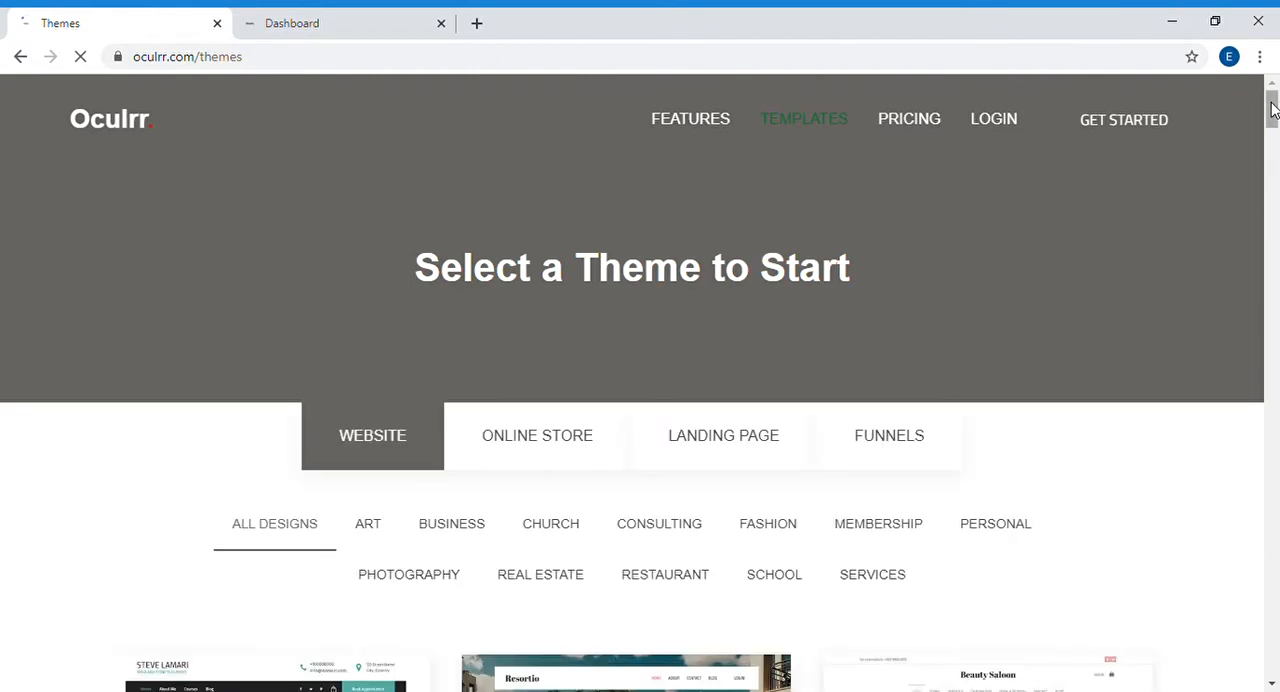
left_click_drag(1272, 110, 1222, 24)
Step: Switch to the dashboard and open the preview of the PAAVO real estate website theme
left_click(300, 27)
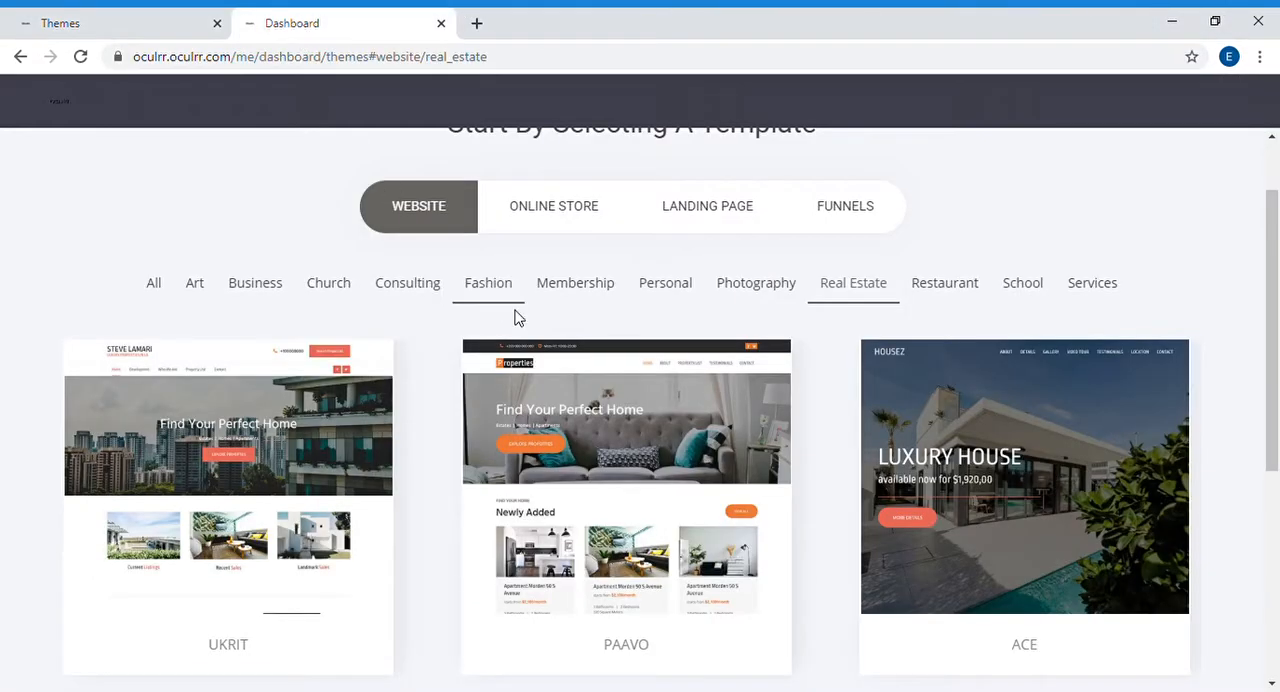
left_click_drag(1274, 257, 1273, 305)
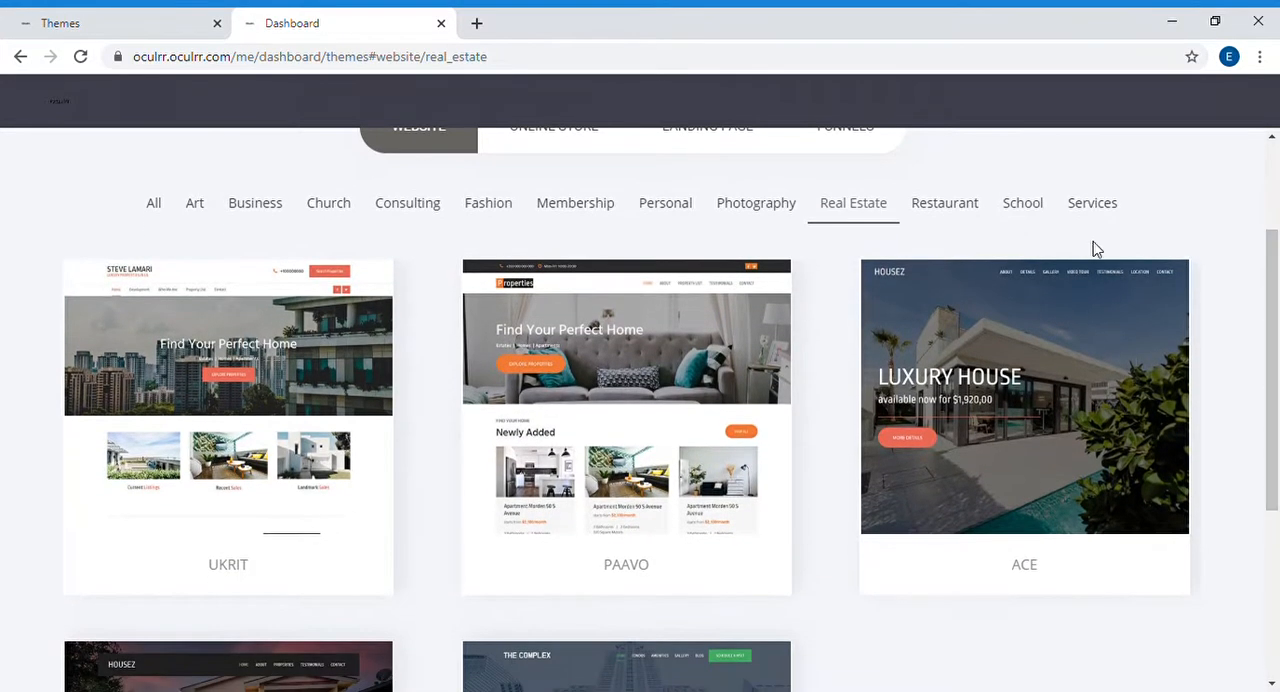
mouse_move(630, 400)
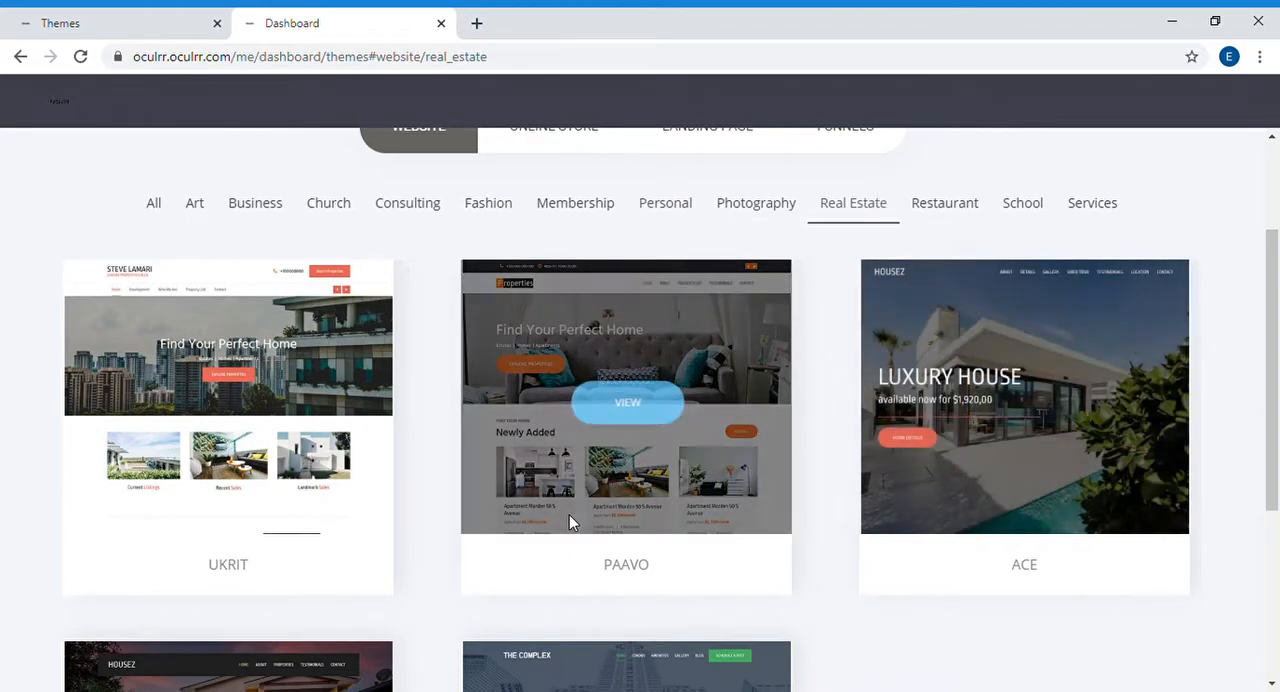
left_click(621, 403)
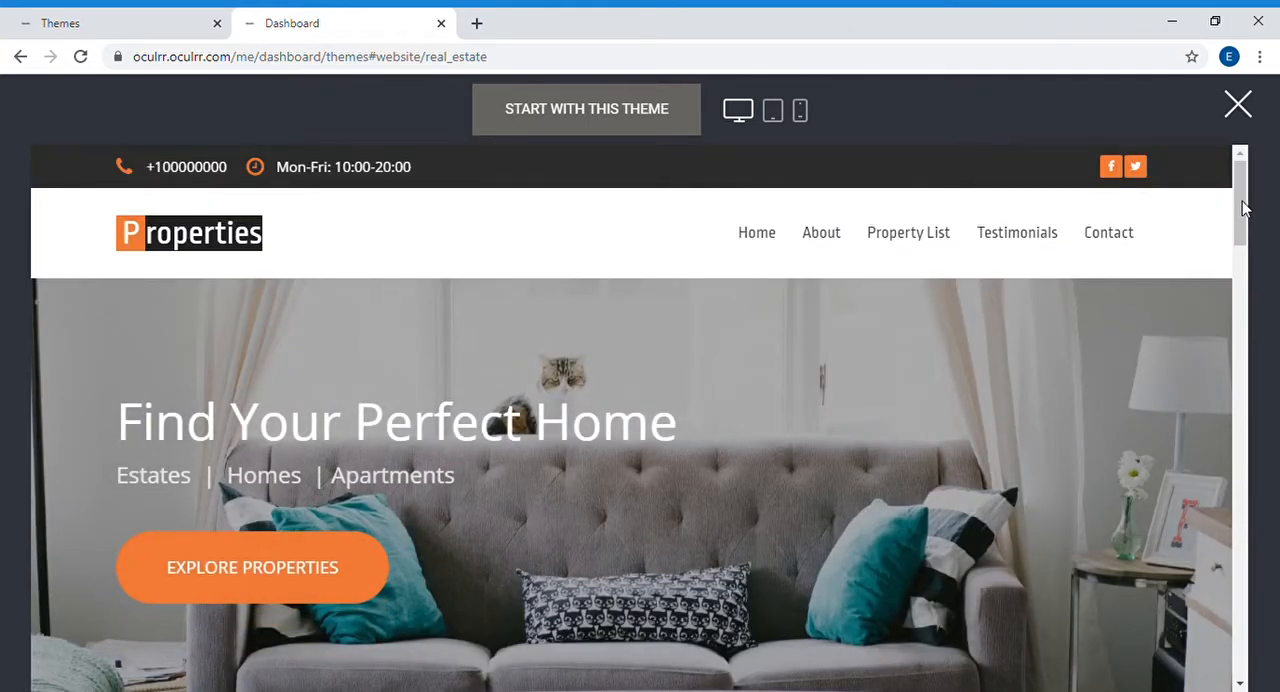
Step: Look over the PAAVO theme preview's Home page, view its About page and return to Home
scroll(1243, 207, "down", 1)
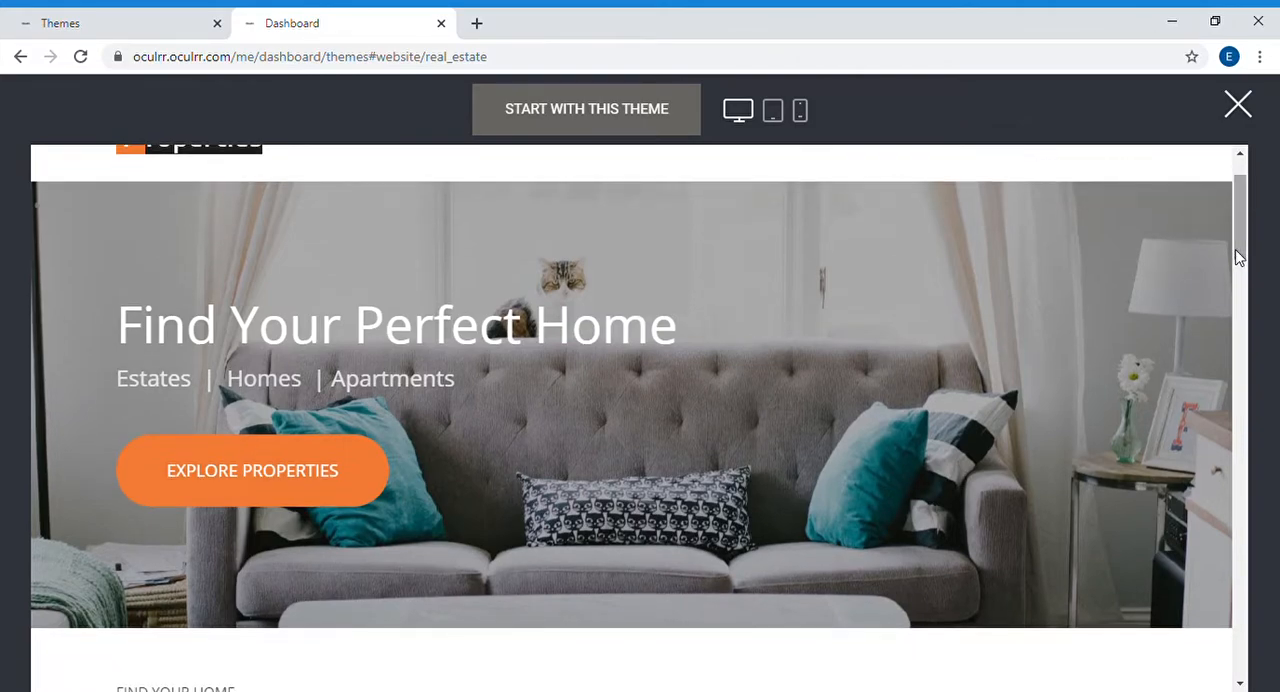
left_click_drag(1237, 251, 1249, 209)
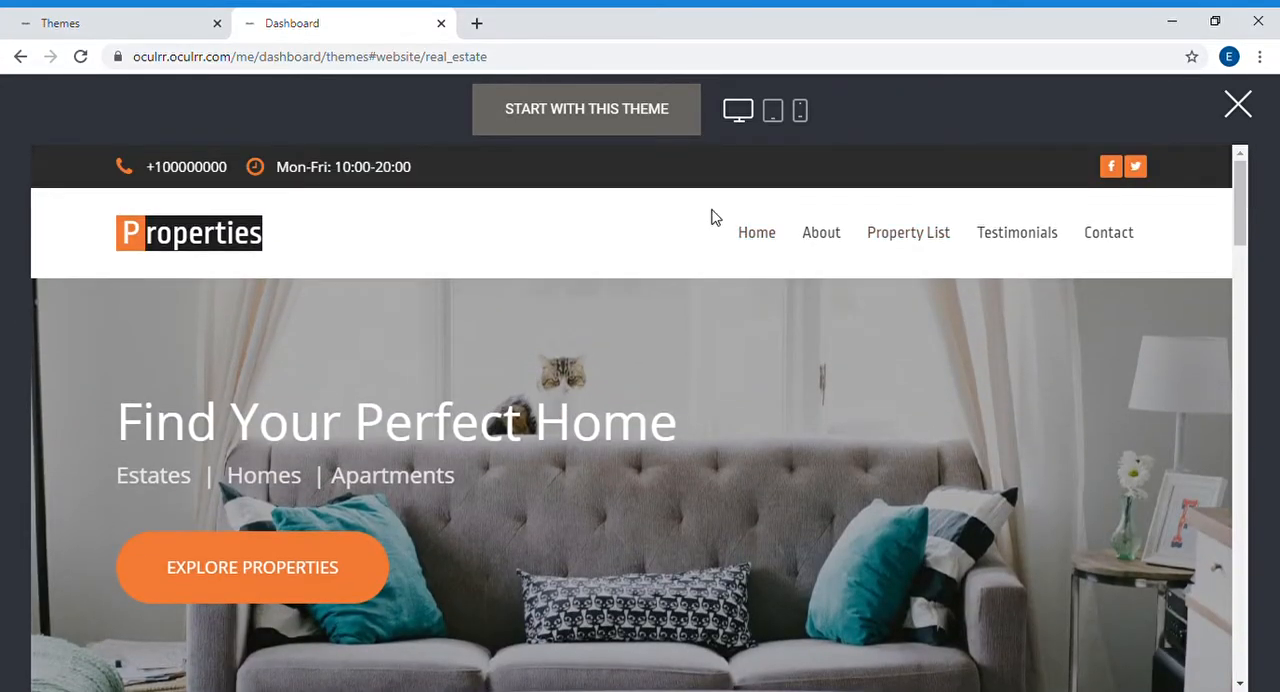
left_click(826, 252)
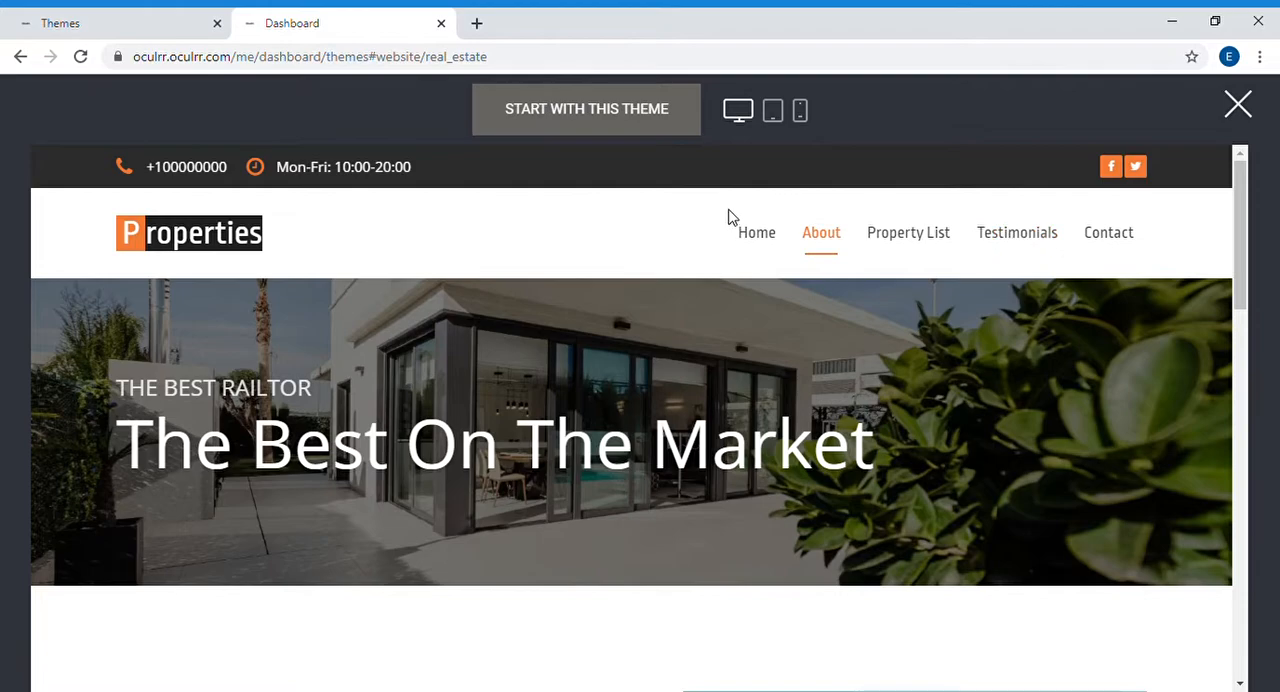
left_click(770, 246)
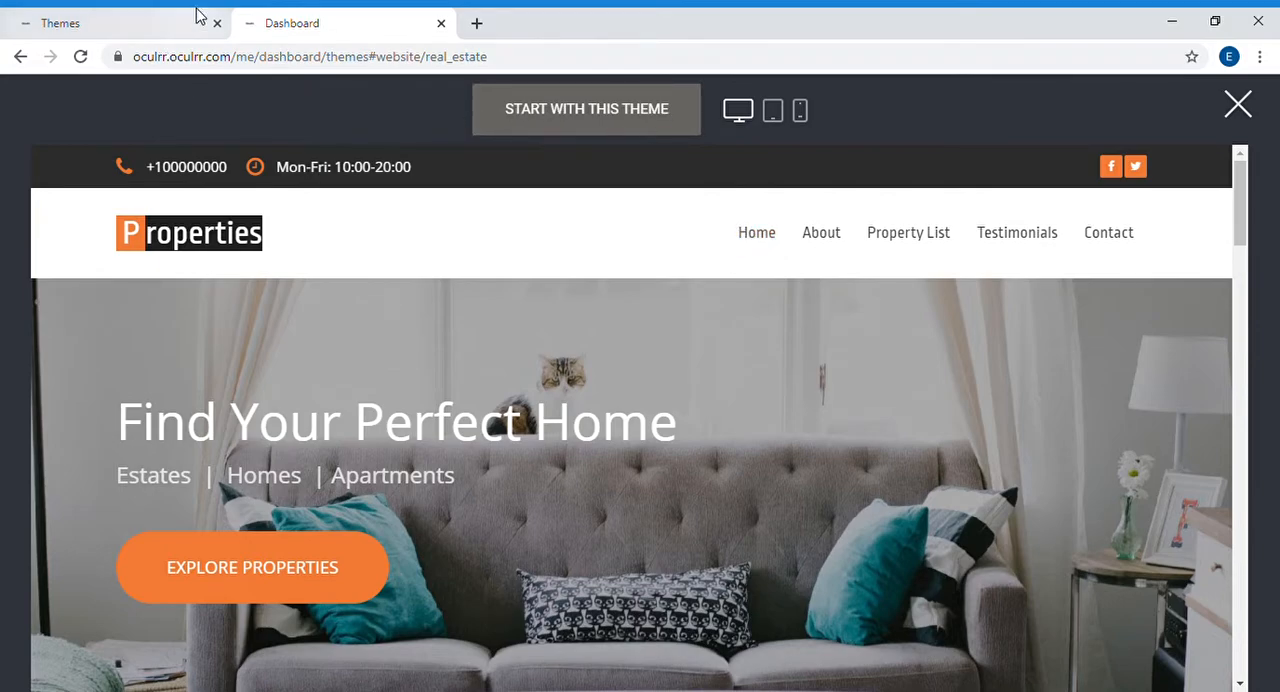
Step: Return to the Oculrr home page, open the registration form and fill in the account holder's name
left_click(126, 16)
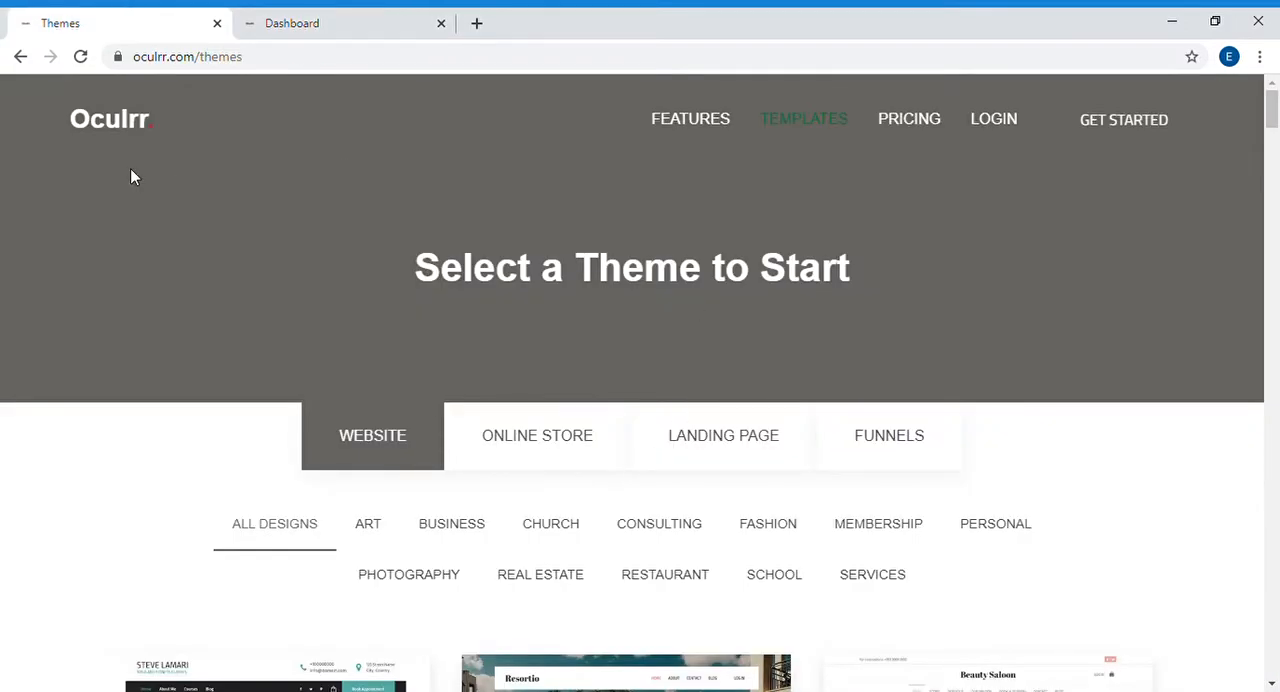
left_click(112, 128)
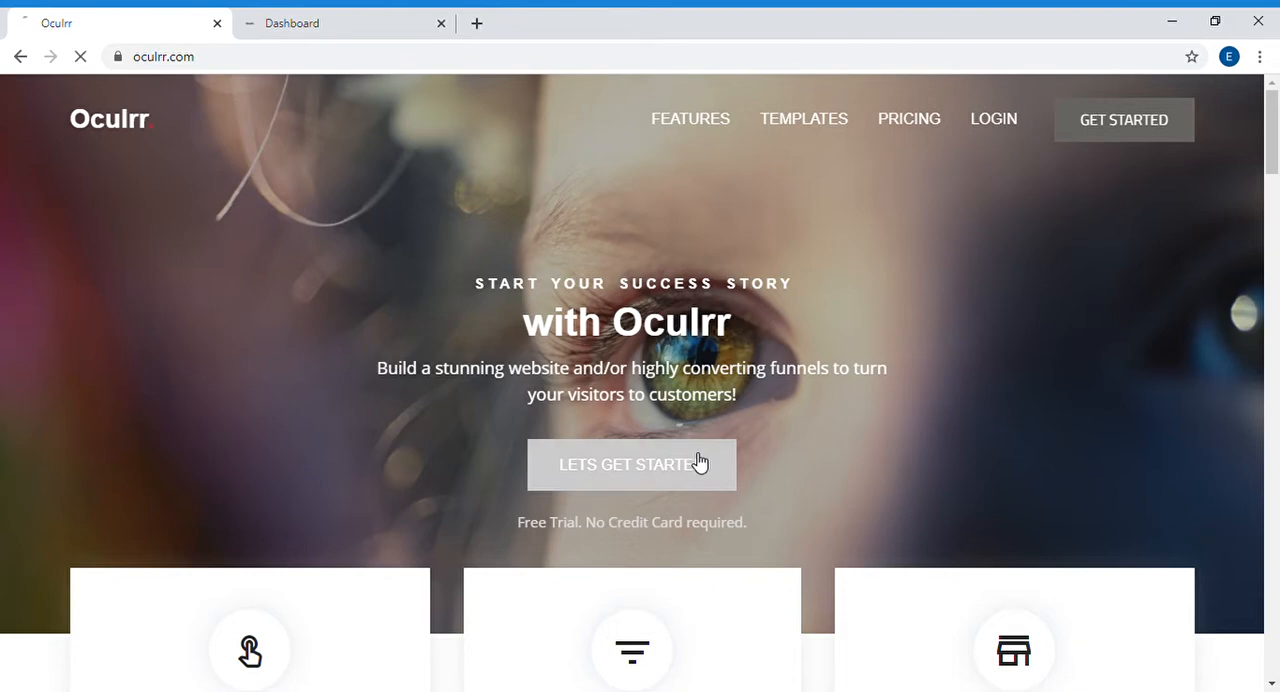
left_click(700, 463)
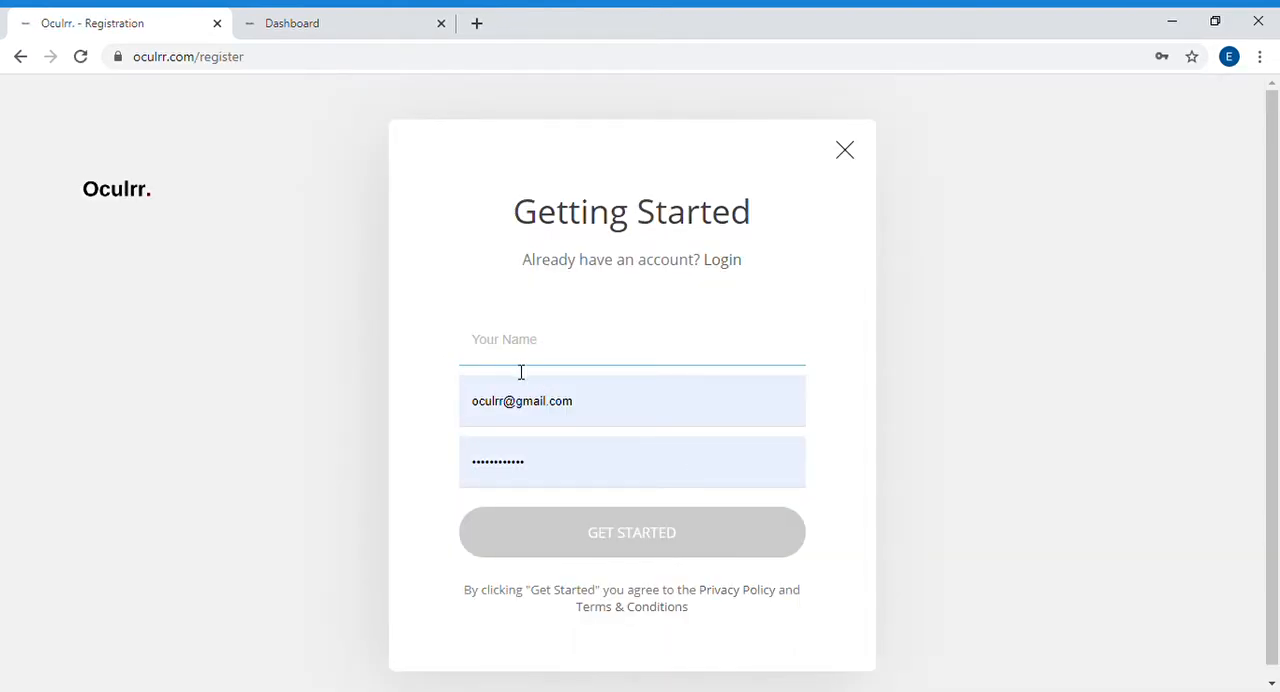
type("Evans")
left_click(958, 404)
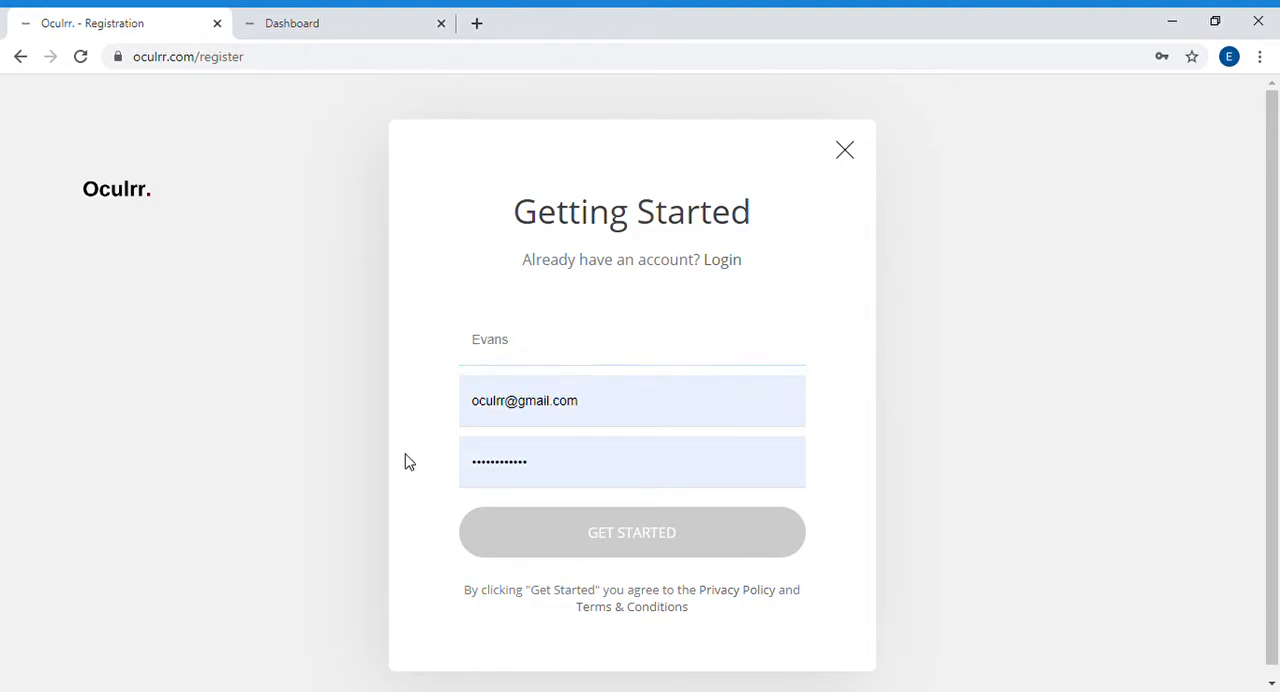
left_click(656, 469)
left_click(951, 425)
Step: Return to the dashboard and create a new website from the previewed PAAVO theme, titled "M Inc."
left_click(328, 20)
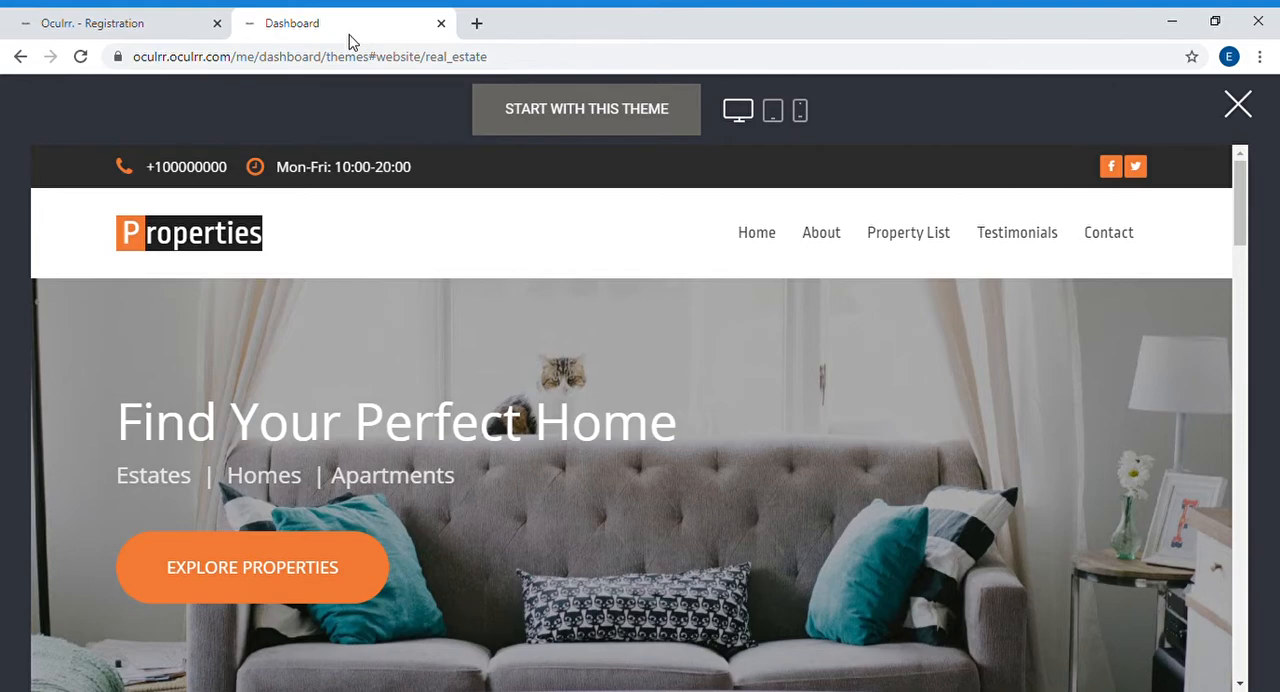
left_click(563, 128)
left_click(635, 381)
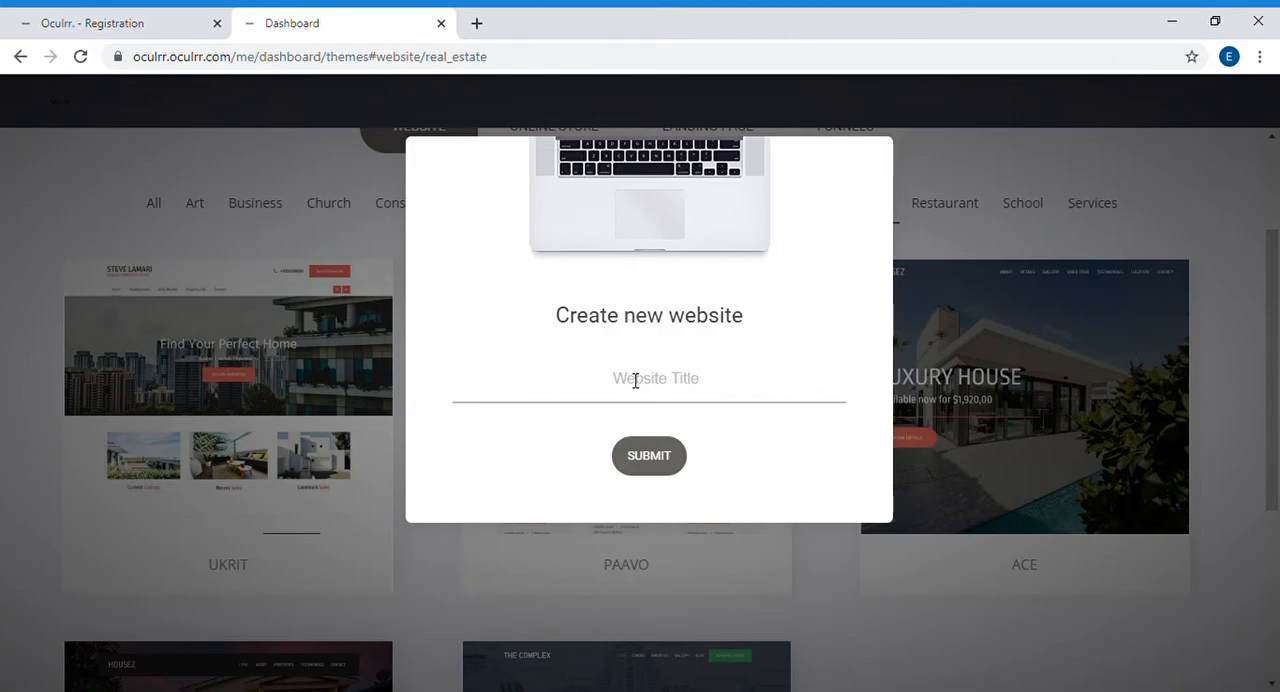
type("Mog")
key("BackSpace")
key("BackSpace")
key("BackSpace")
type("Incor")
key("BackSpace")
key("BackSpace")
type(".")
key("Home")
type("M")
left_click(670, 468)
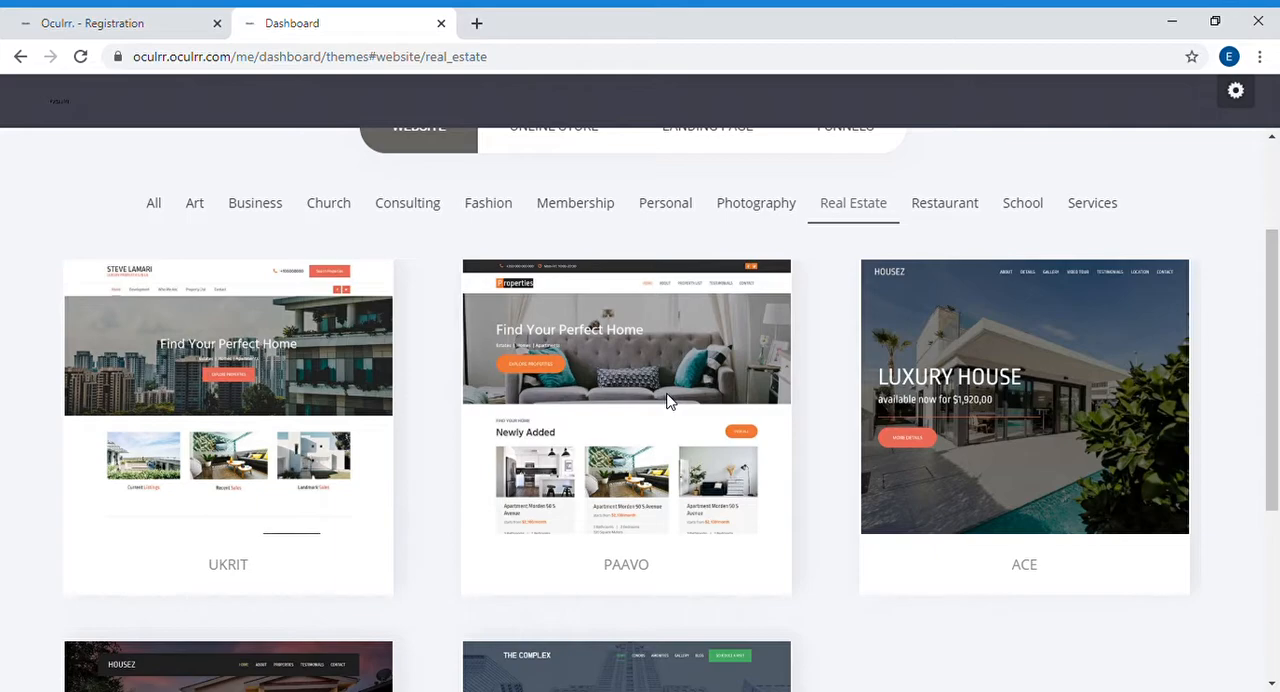
left_click(750, 435)
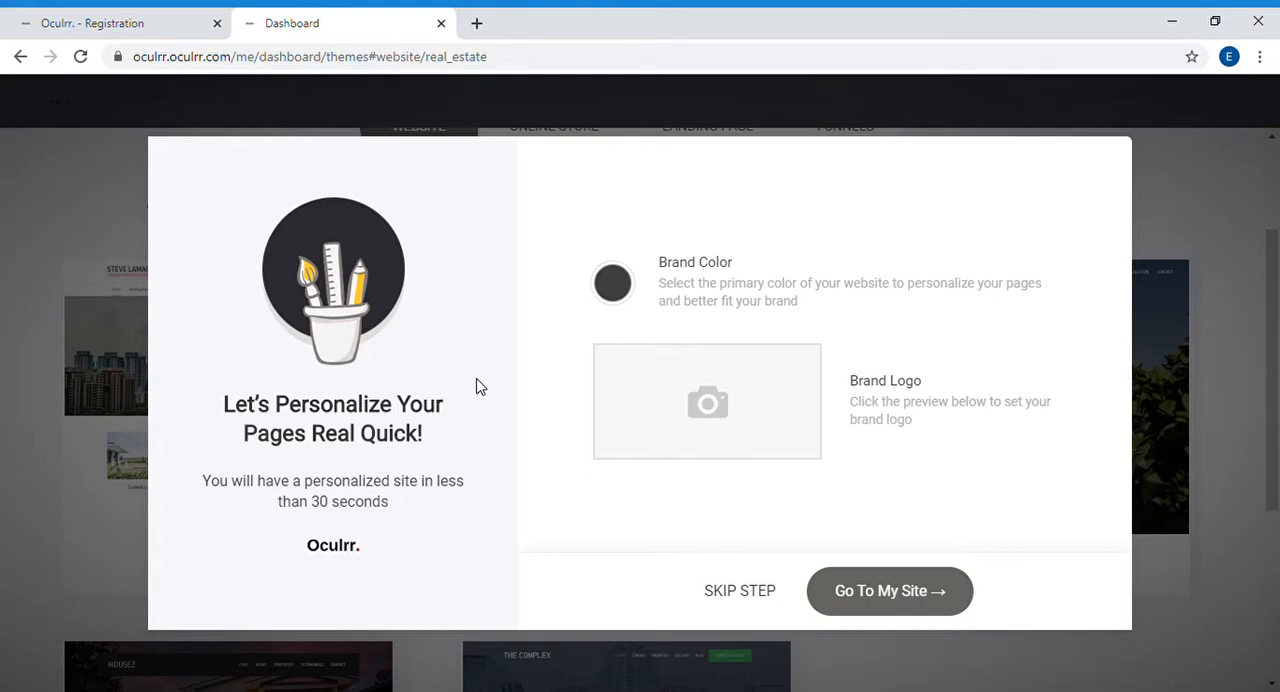
Step: Set the website's brand color to the orange FBA026 swatch
left_click(613, 284)
double_click(855, 370)
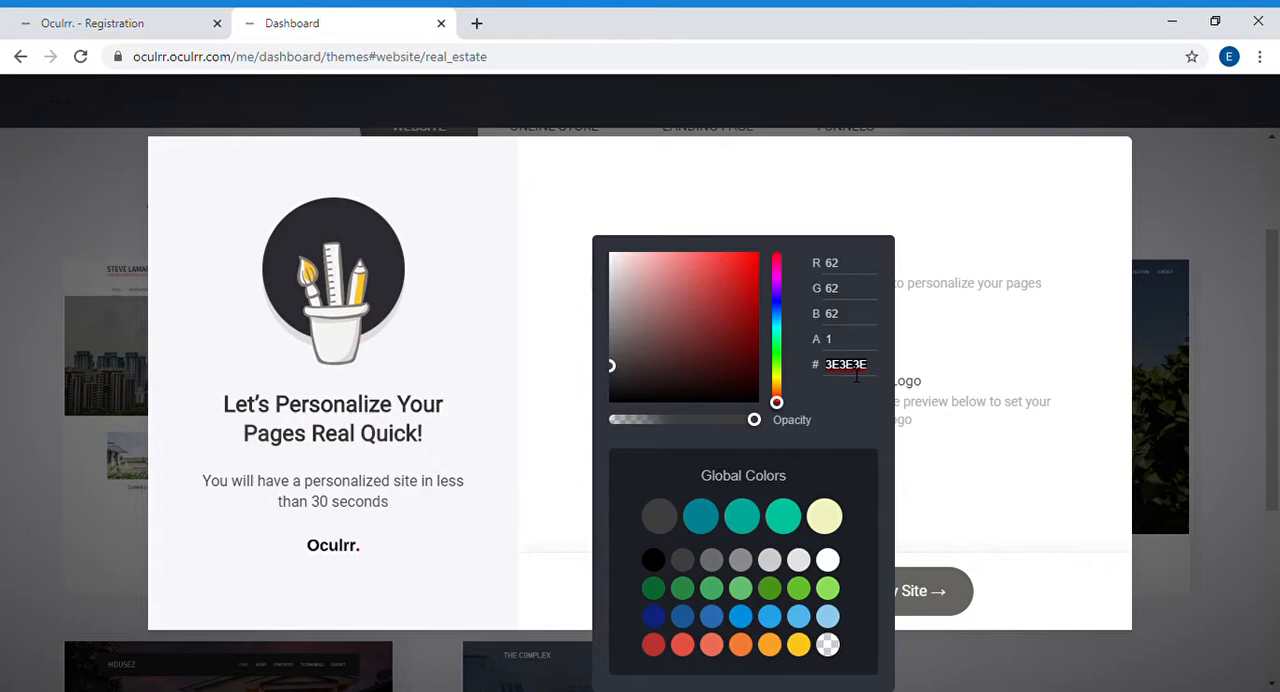
left_click(779, 649)
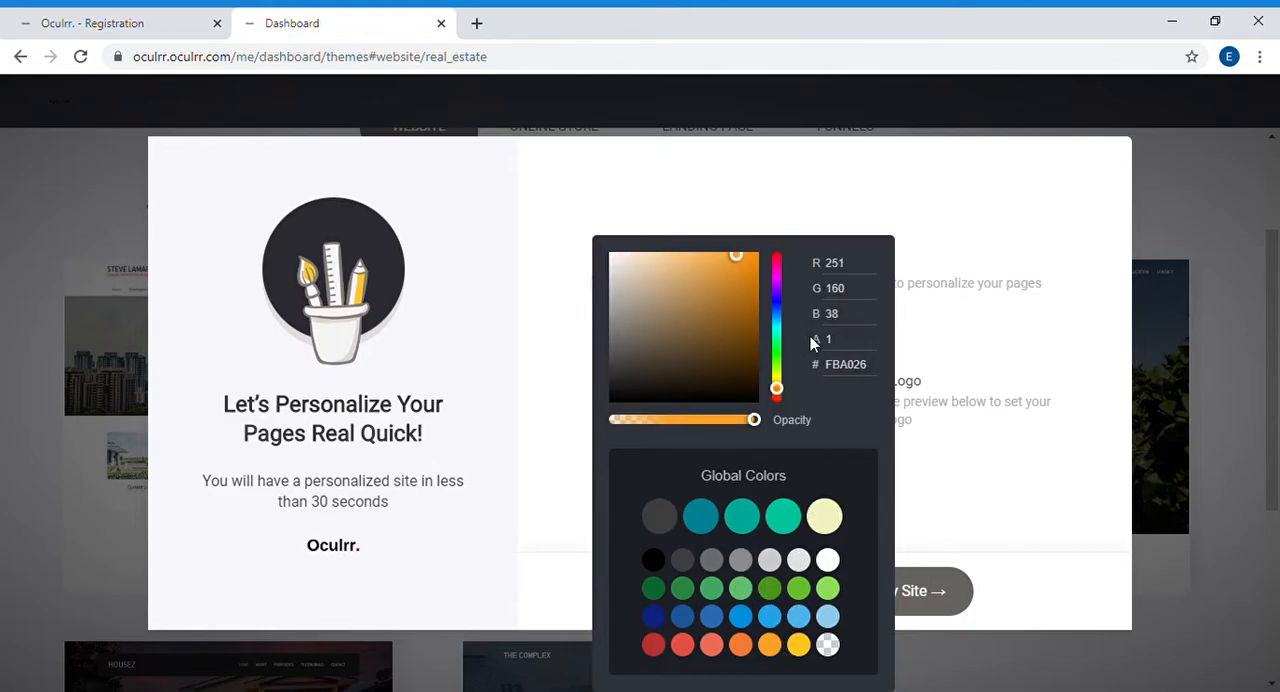
left_click(980, 464)
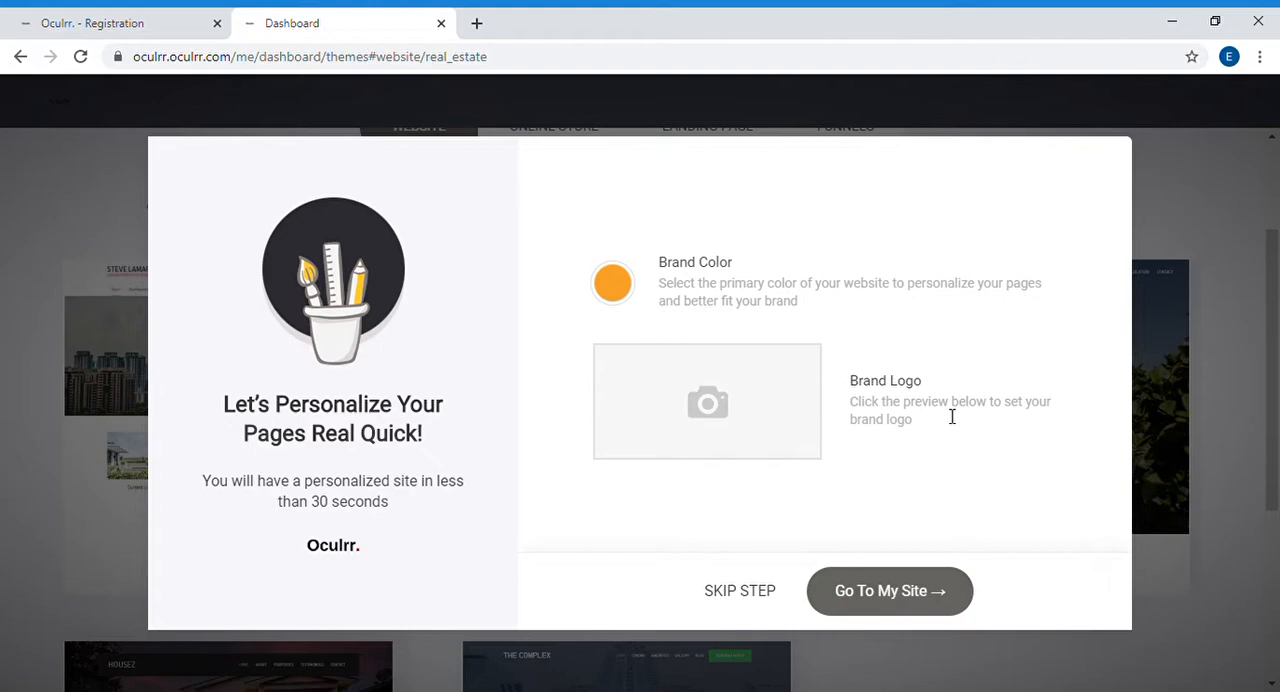
Step: Make the brand logo a text logo reading "M Inc." instead of an image logo
left_click(757, 399)
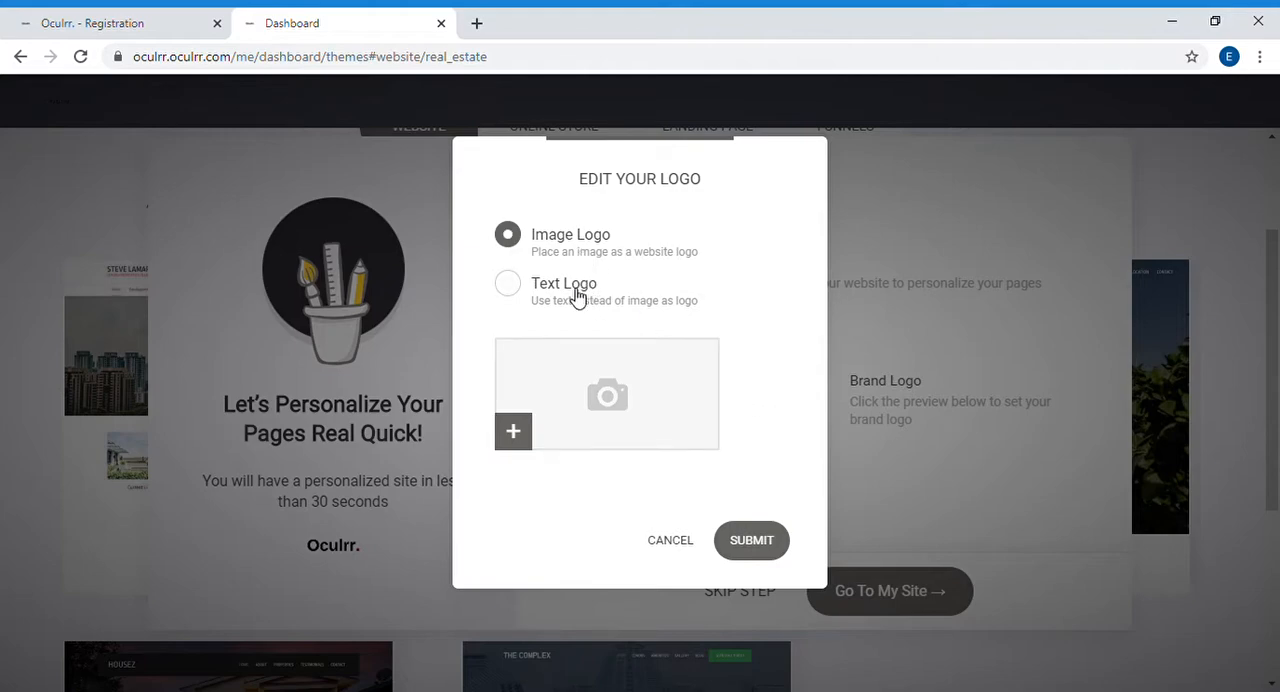
left_click(586, 389)
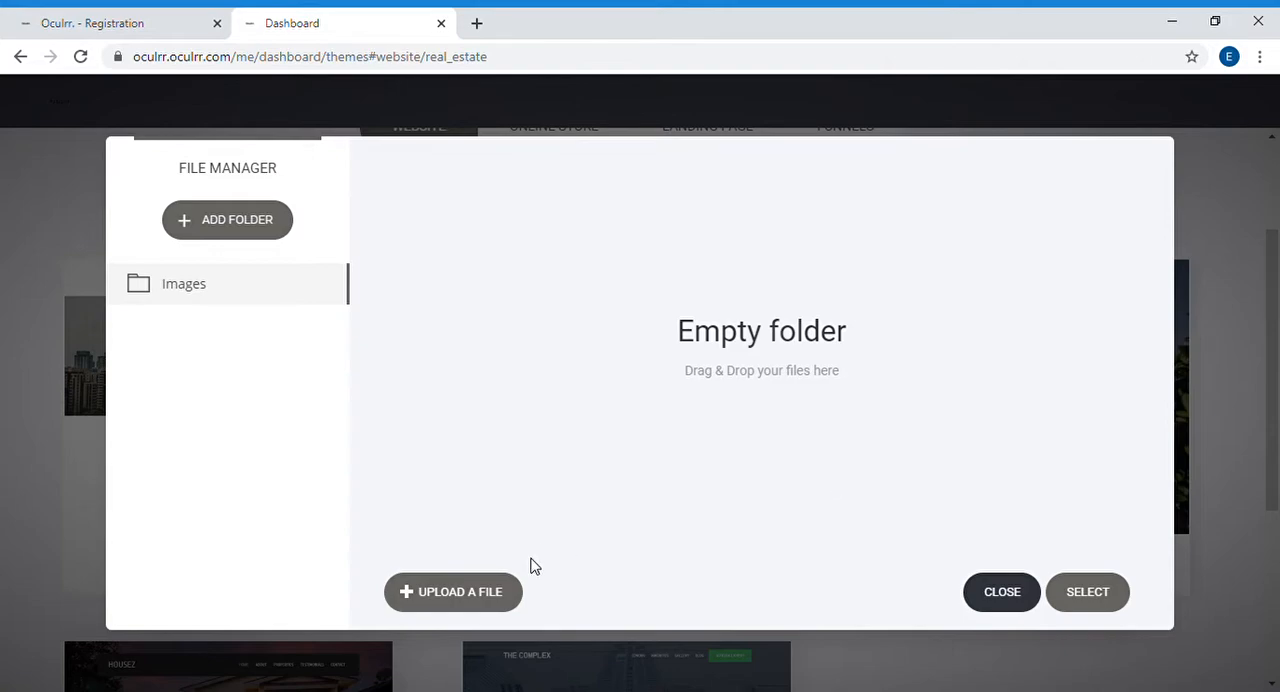
left_click(1013, 590)
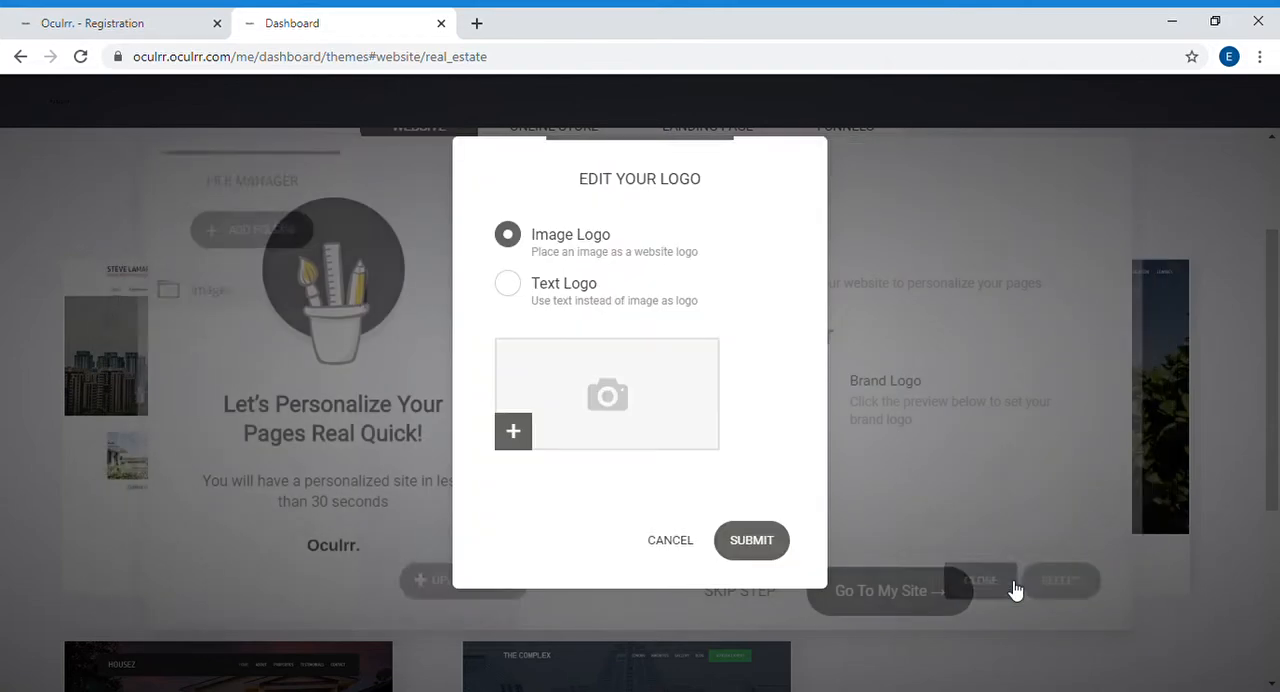
left_click(530, 298)
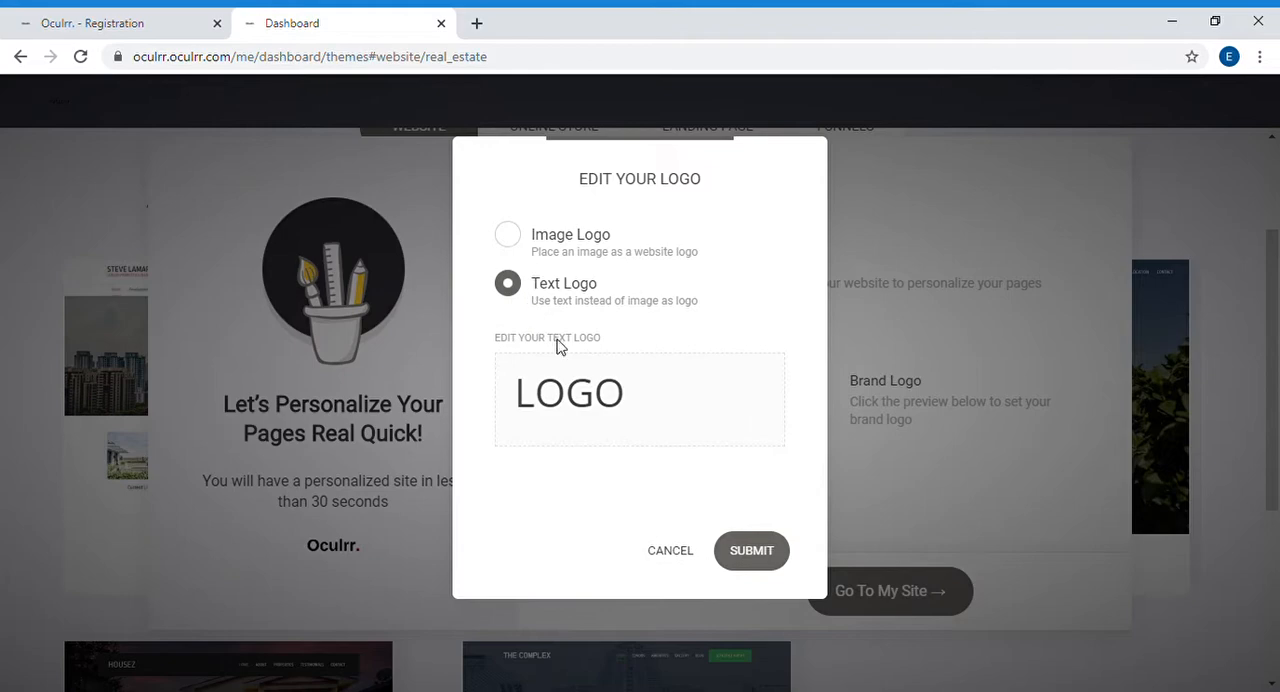
left_click(595, 392)
double_click(607, 380)
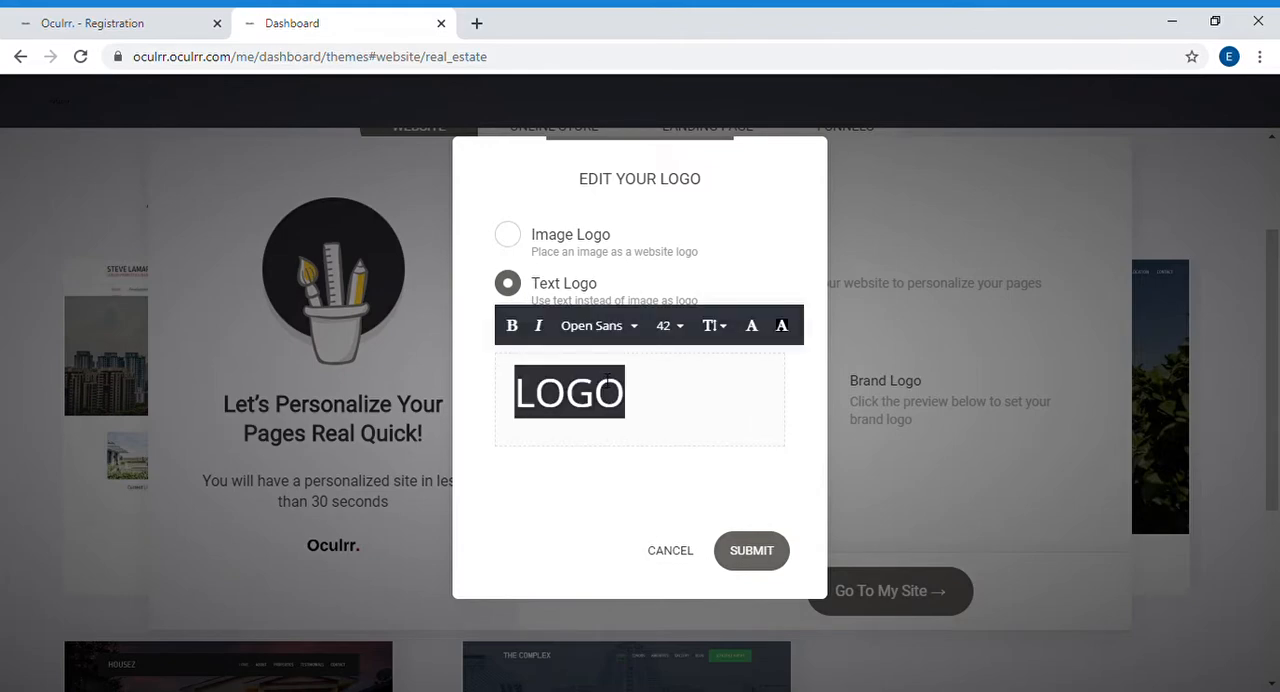
type("M")
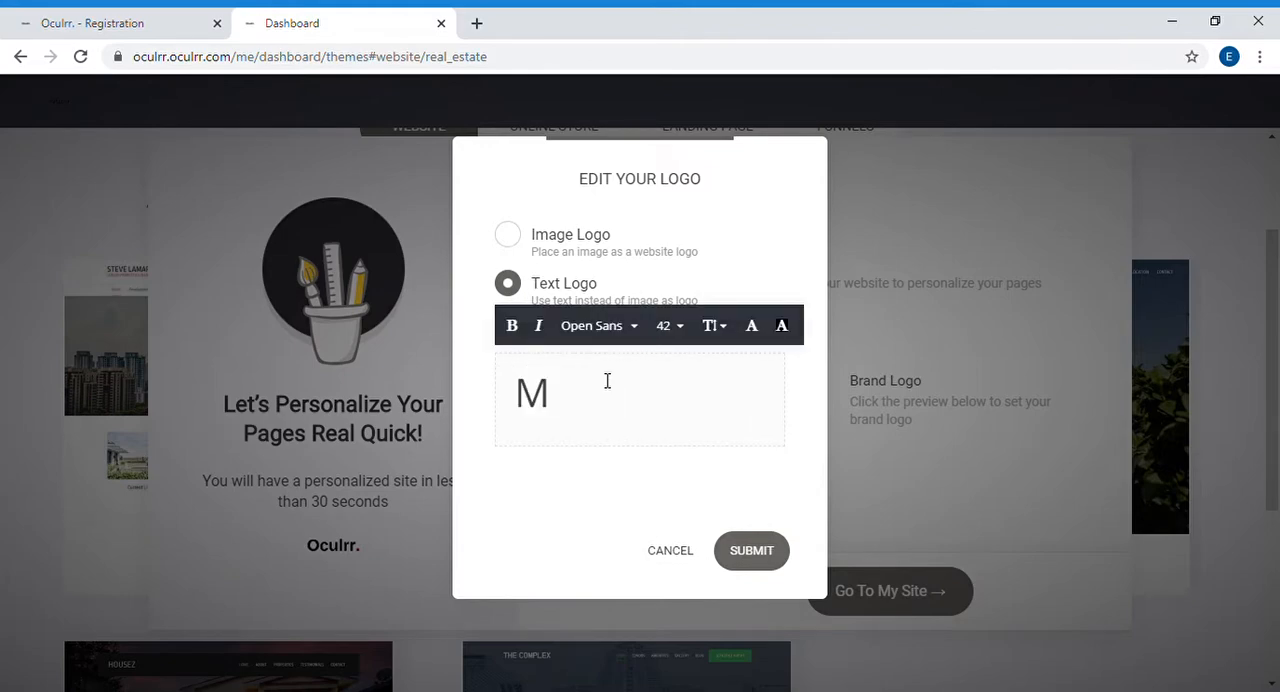
type(" Inc.")
Step: Format the "M Inc." logo text as bold Arial at size 28
triple_click(607, 380)
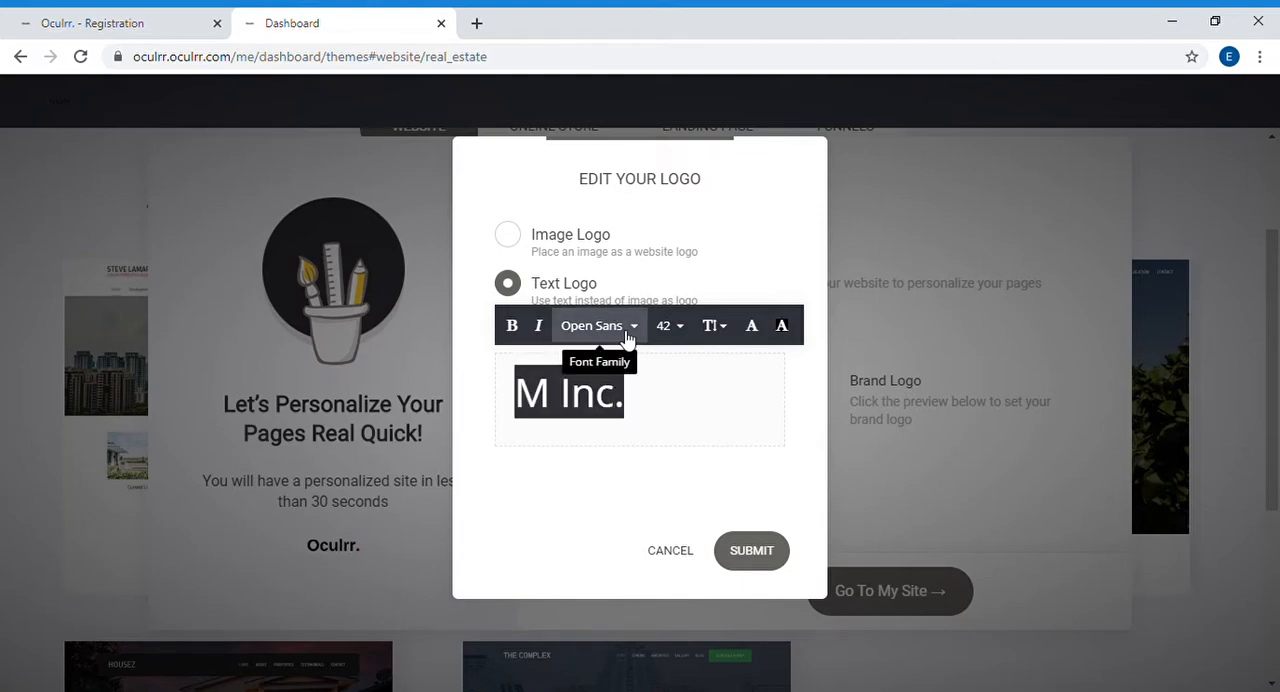
left_click(627, 338)
left_click(635, 382)
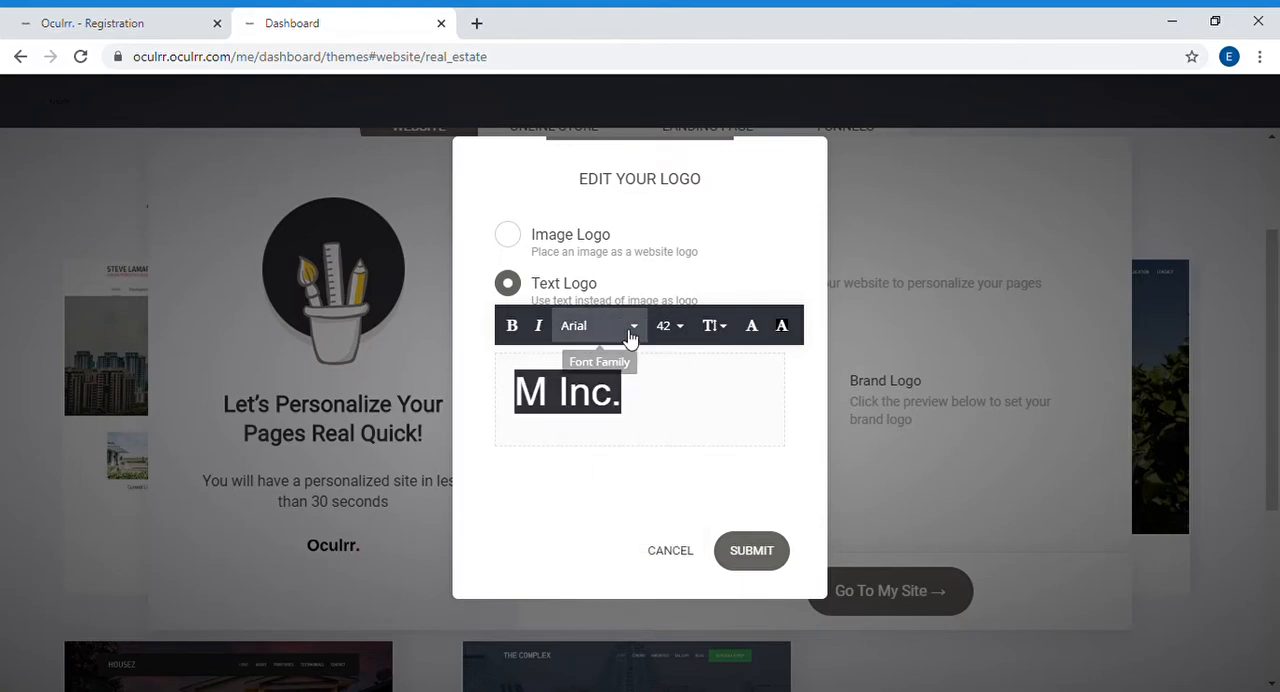
left_click(511, 330)
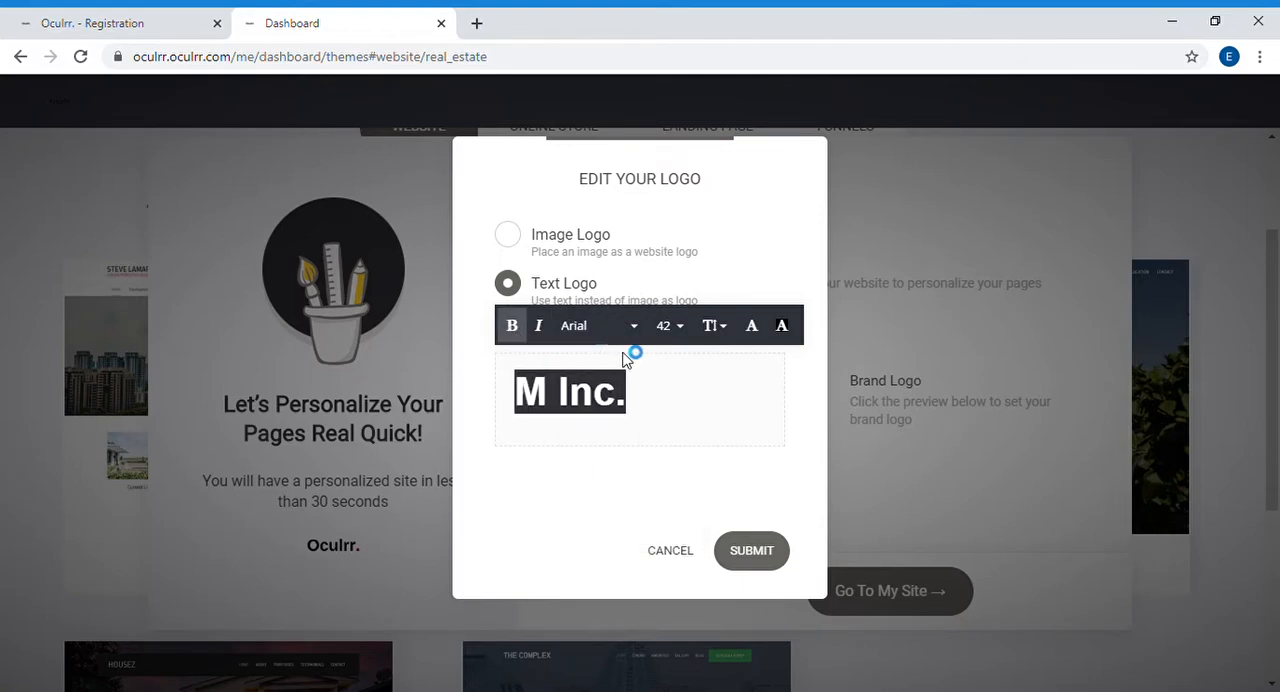
left_click(670, 326)
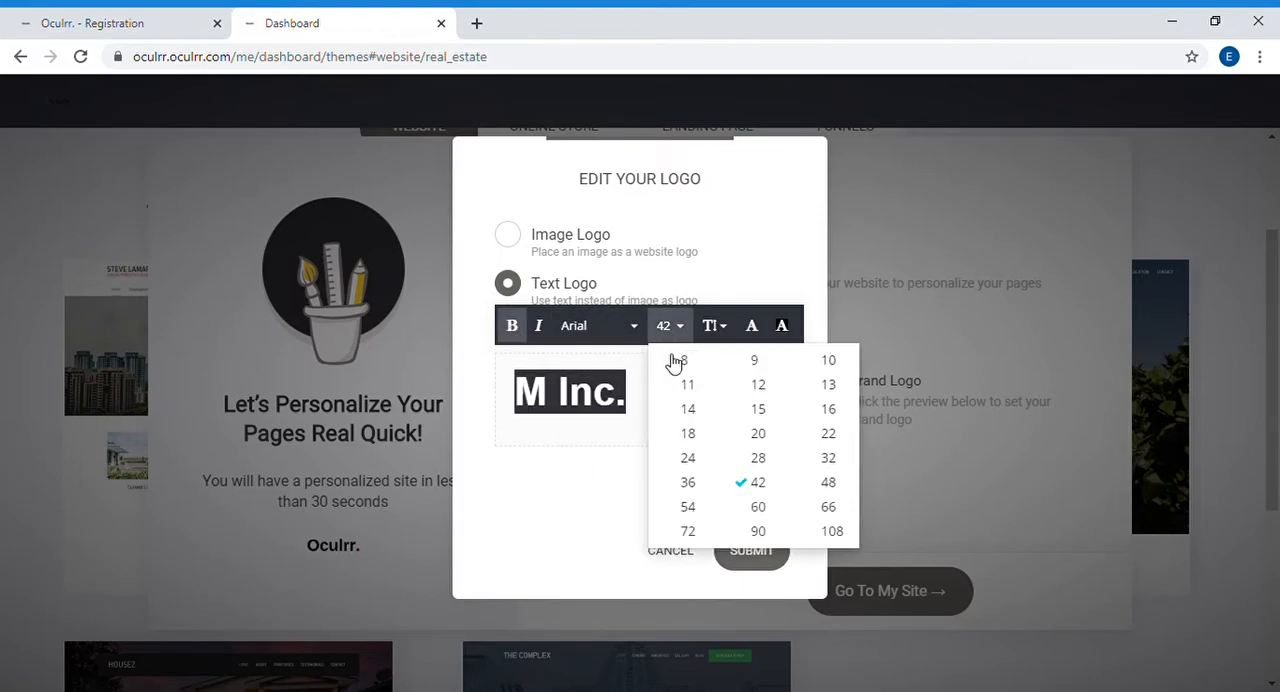
left_click(758, 460)
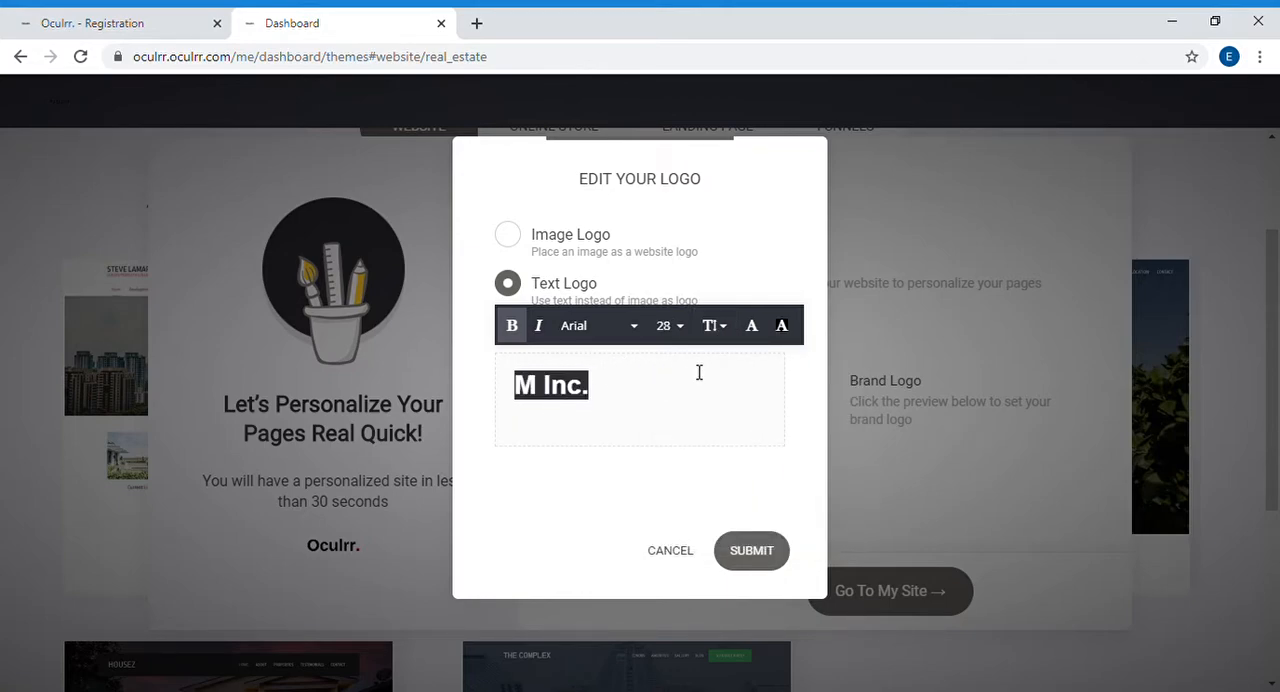
left_click(754, 333)
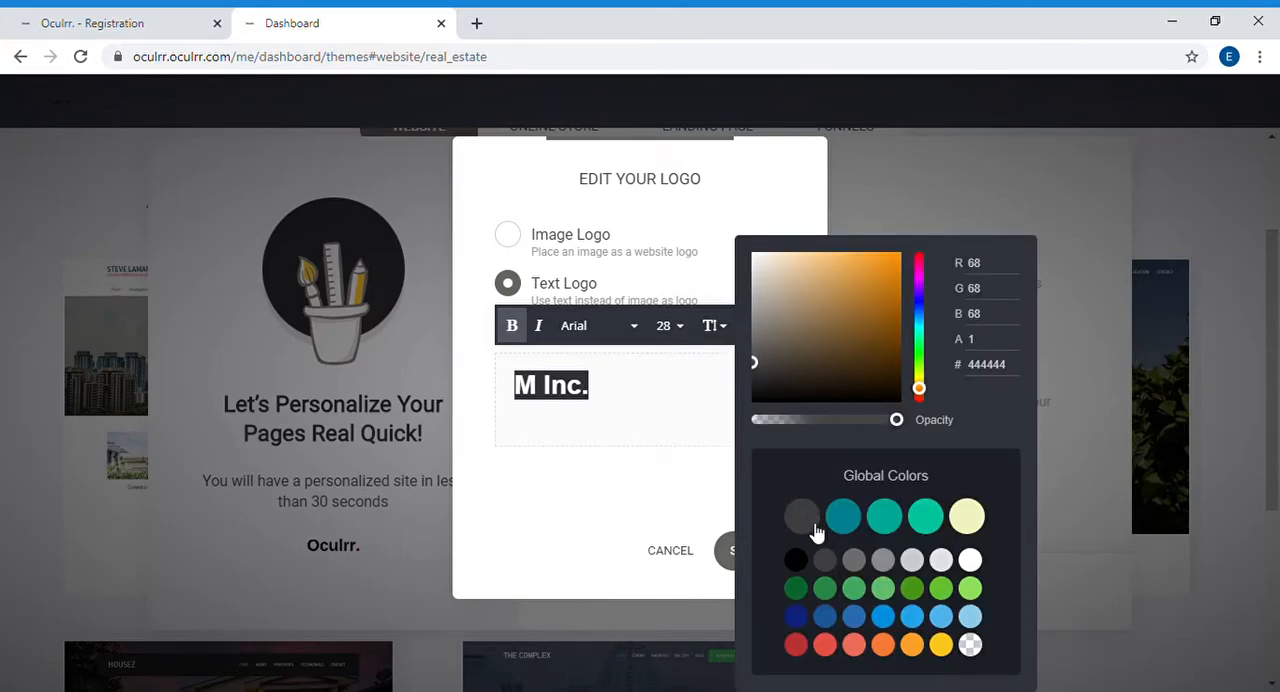
left_click(672, 466)
Step: Add a second line reading "Botswana" below "M Inc." in the text logo
left_click(625, 408)
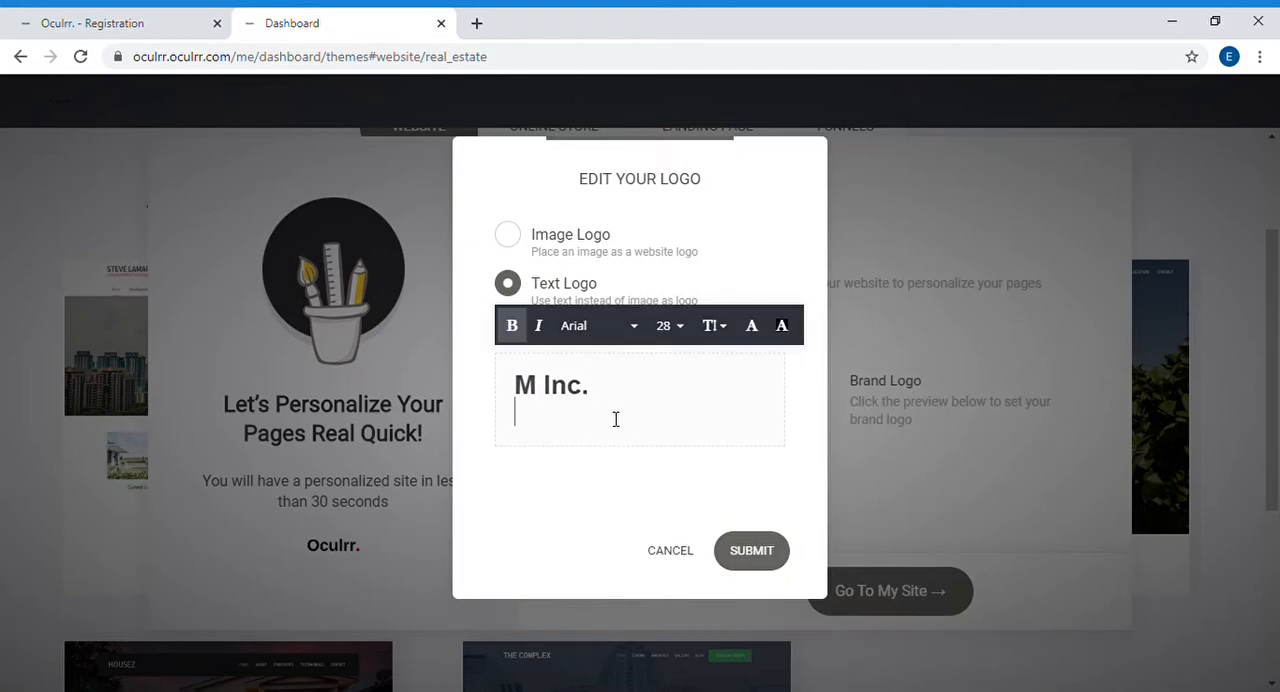
key("Return")
type("Botswana")
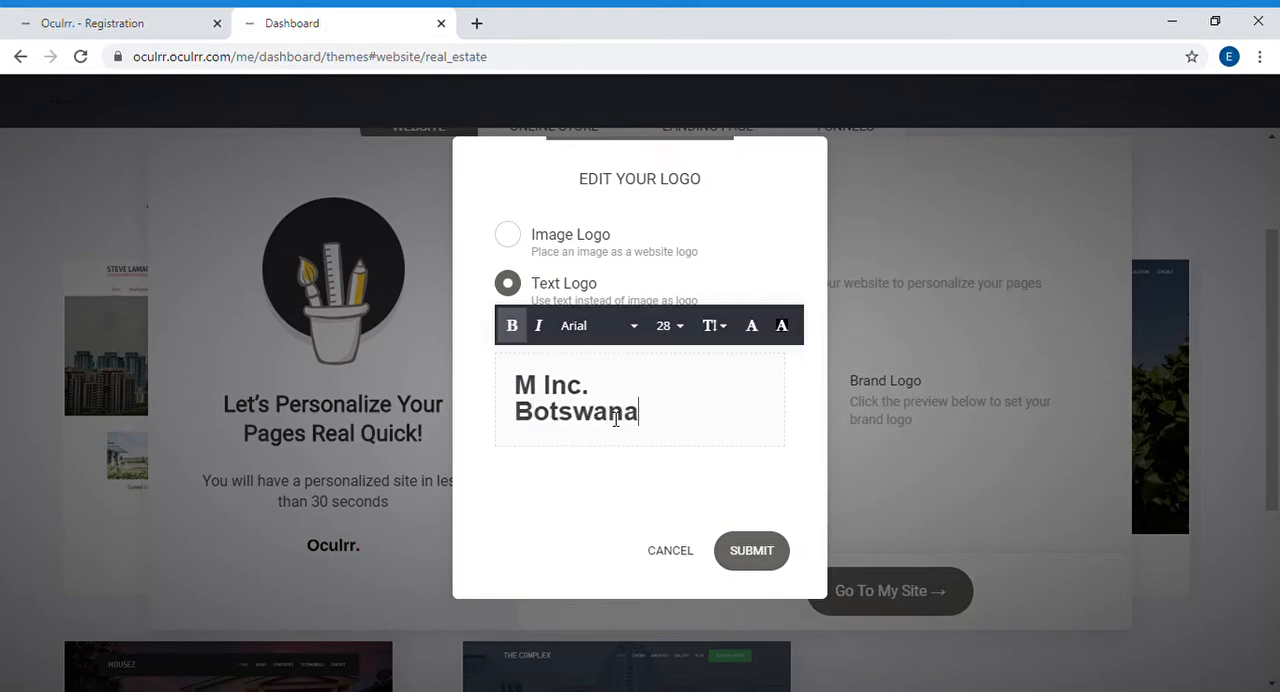
Step: Set the font size of the "Botswana" line in the text logo to 15
double_click(547, 434)
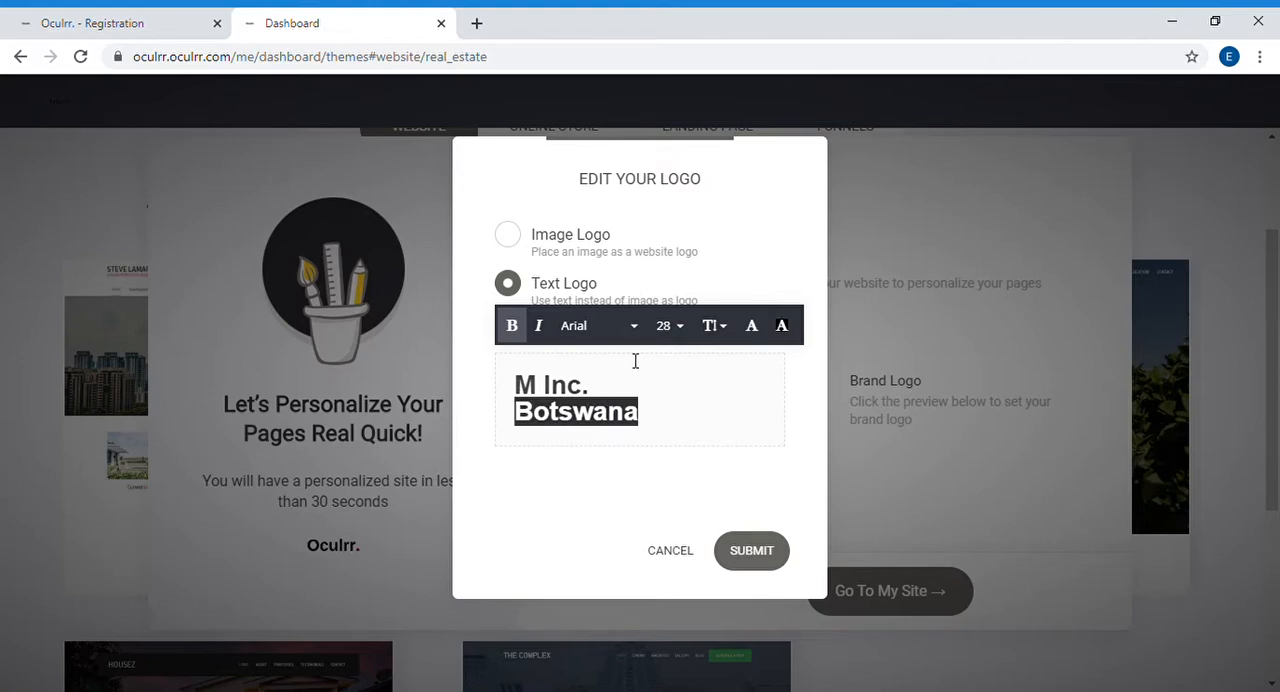
left_click(667, 326)
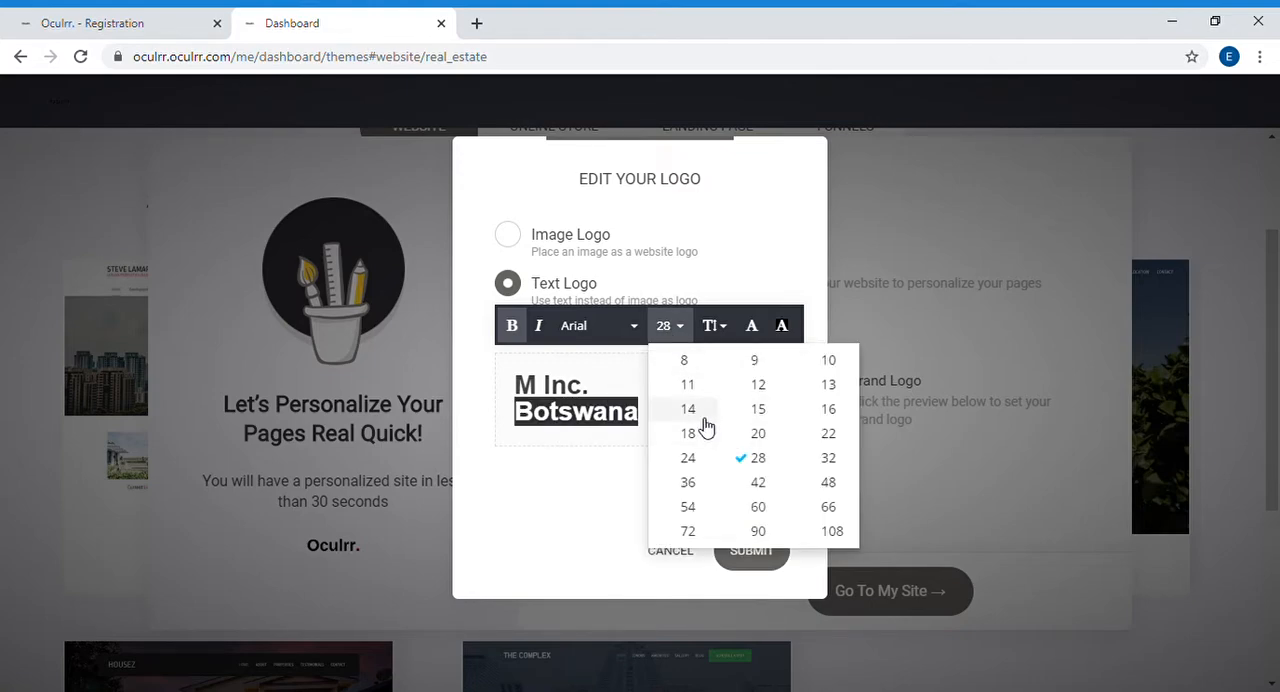
left_click(688, 409)
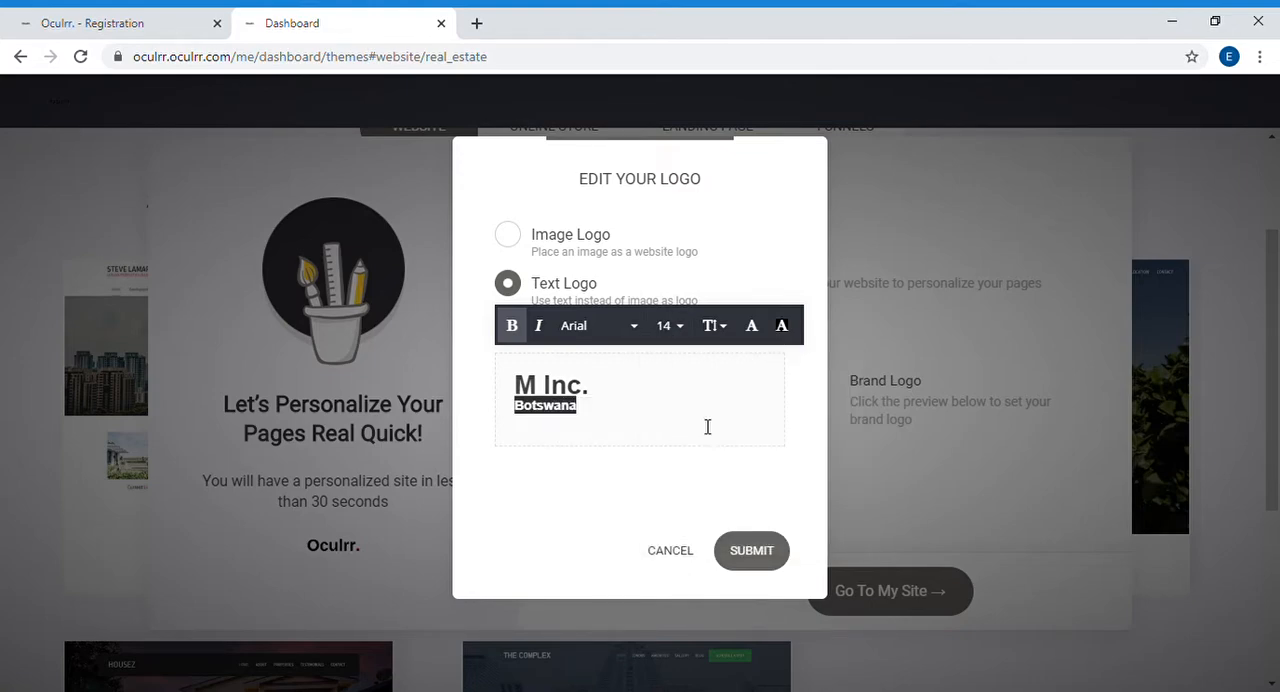
left_click(669, 327)
left_click(758, 409)
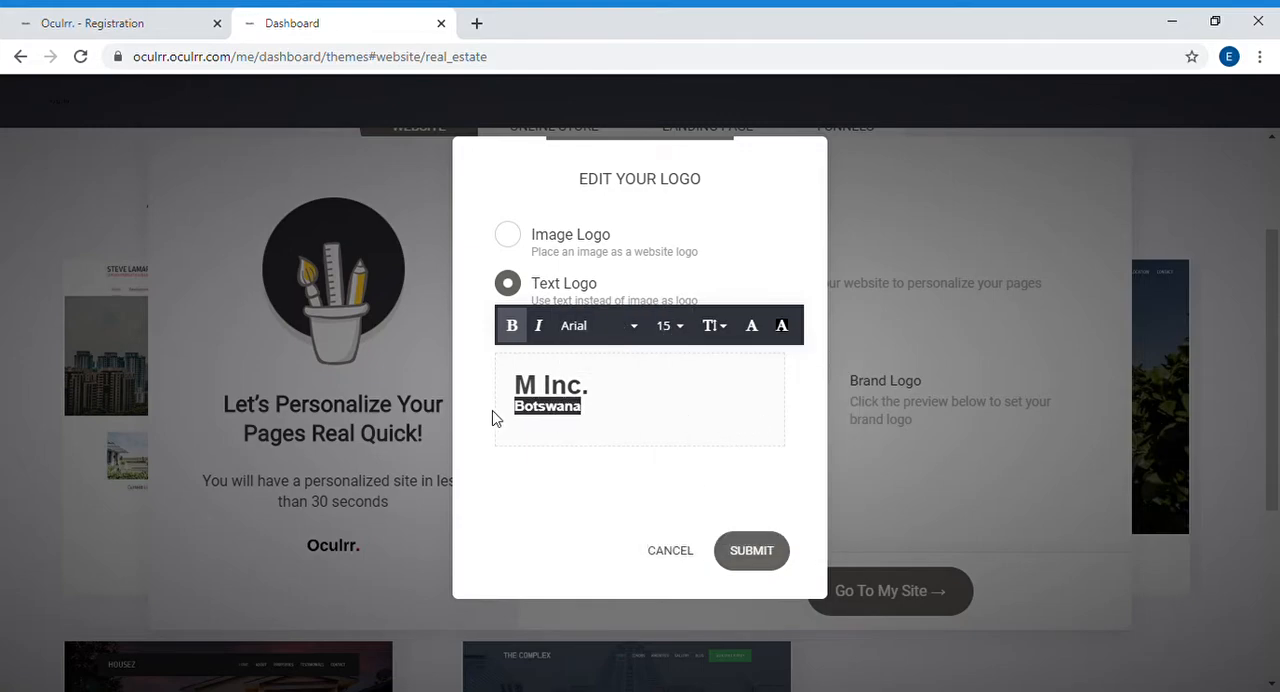
Step: Submit the two-line text logo and go to the personalized site in the builder
left_click(546, 388)
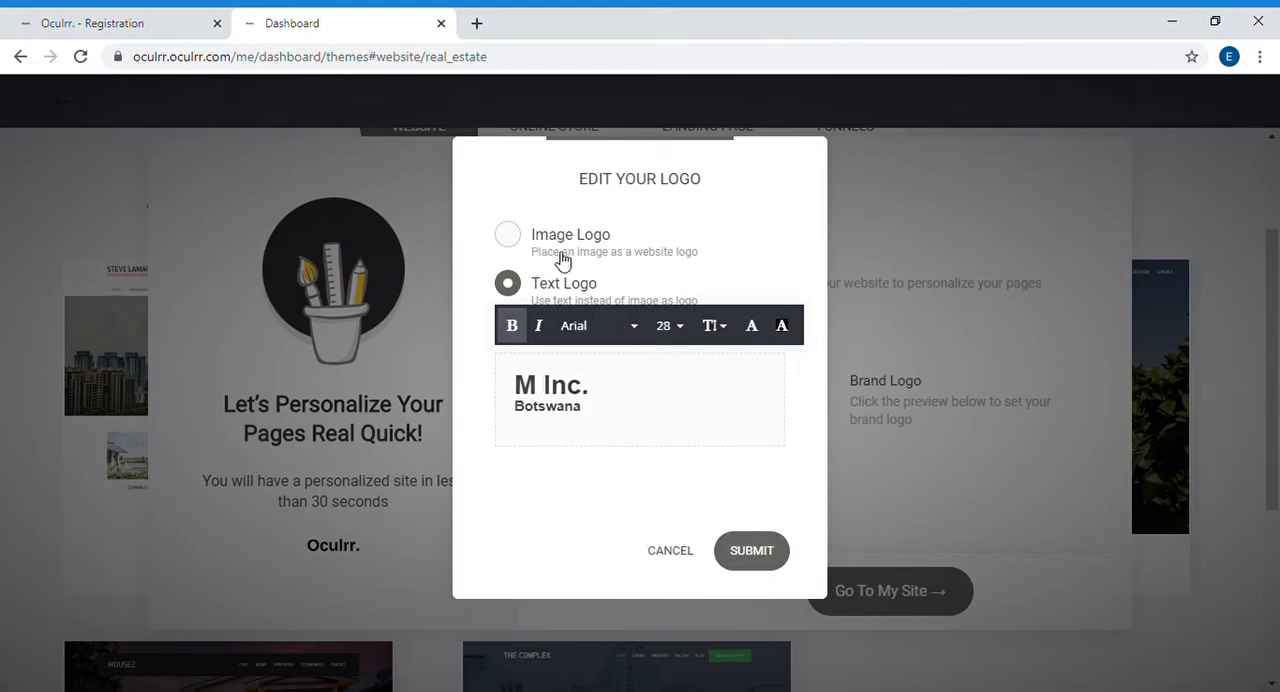
left_click(755, 553)
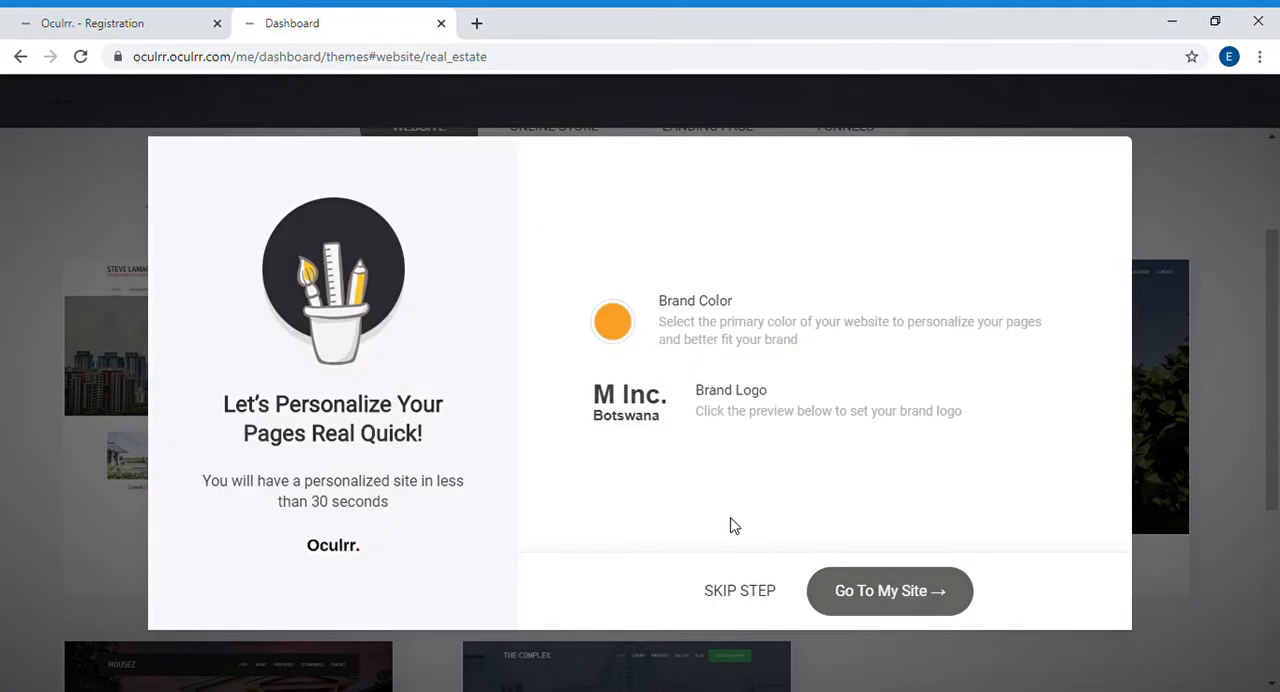
left_click(851, 577)
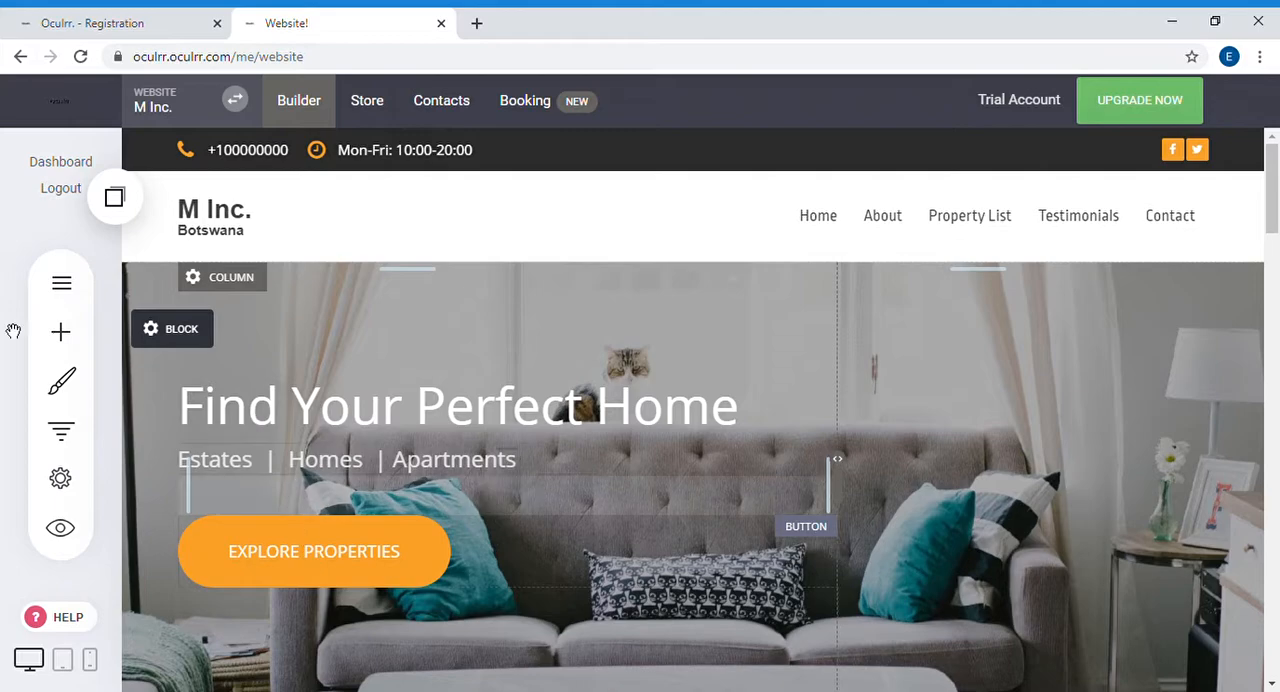
Step: Look over the site's home page from the header to the Newly Added section
mouse_move(152, 350)
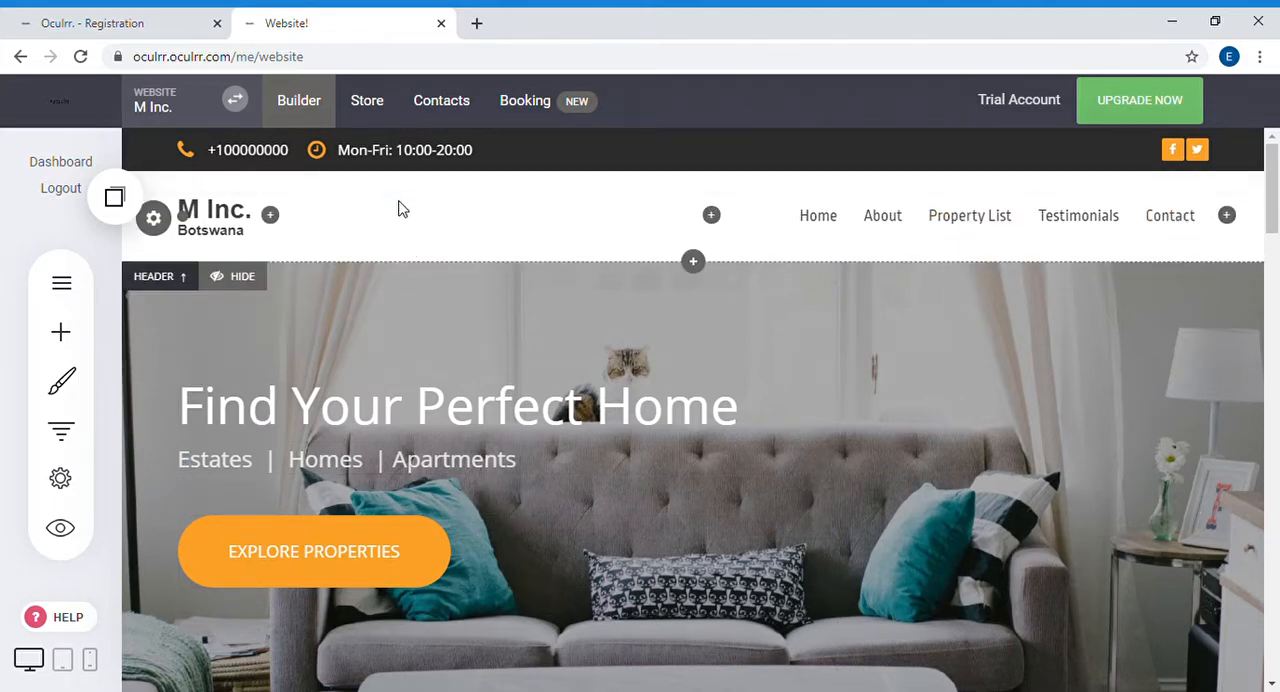
scroll(761, 271, "down", 1)
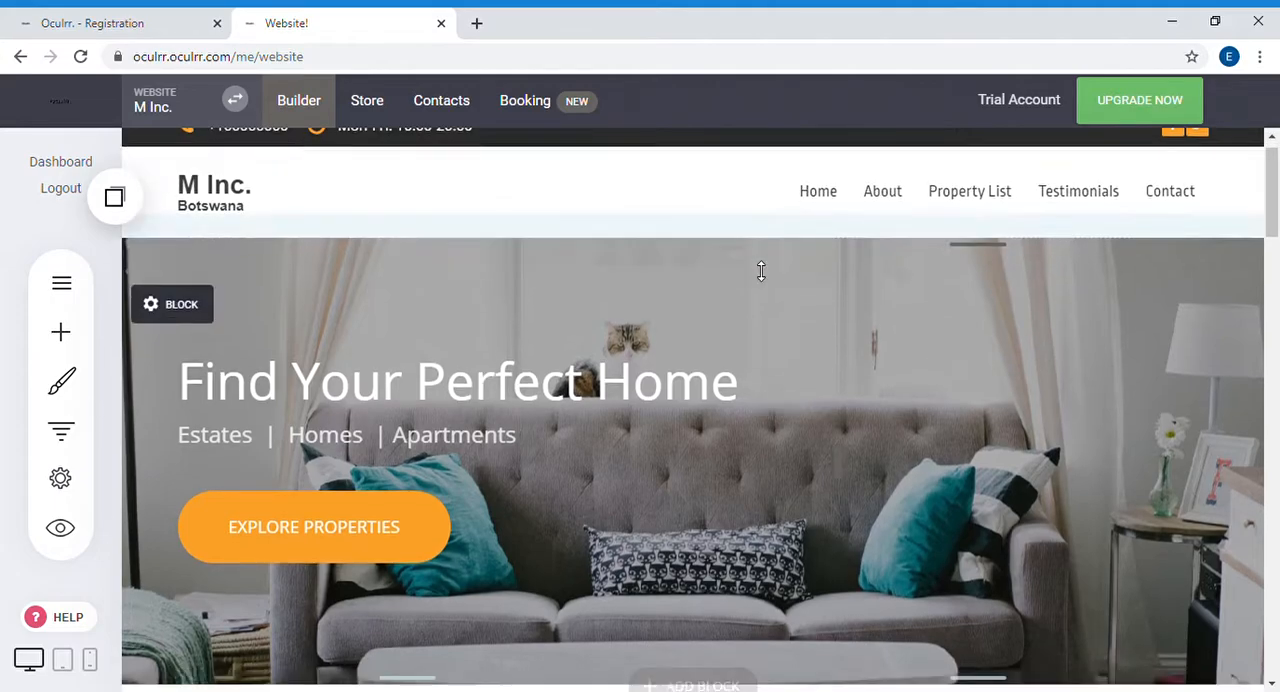
scroll(761, 271, "down", 7)
scroll(761, 266, "up", 4)
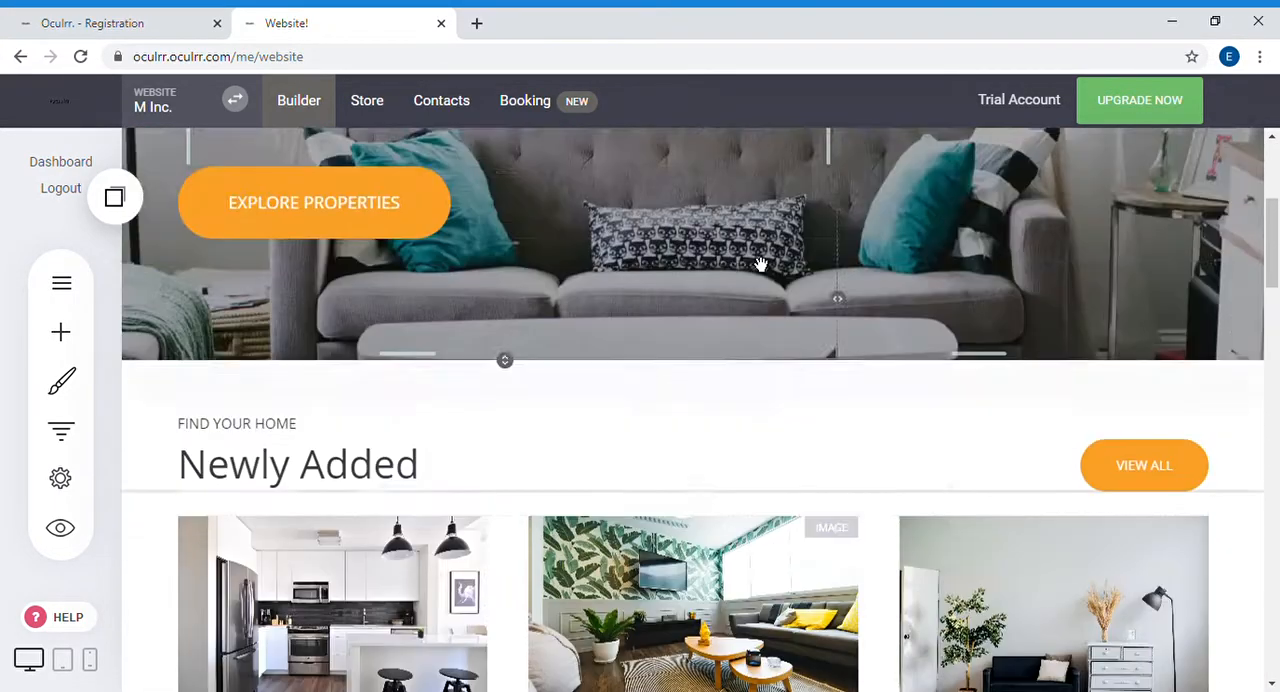
scroll(761, 265, "up", 5)
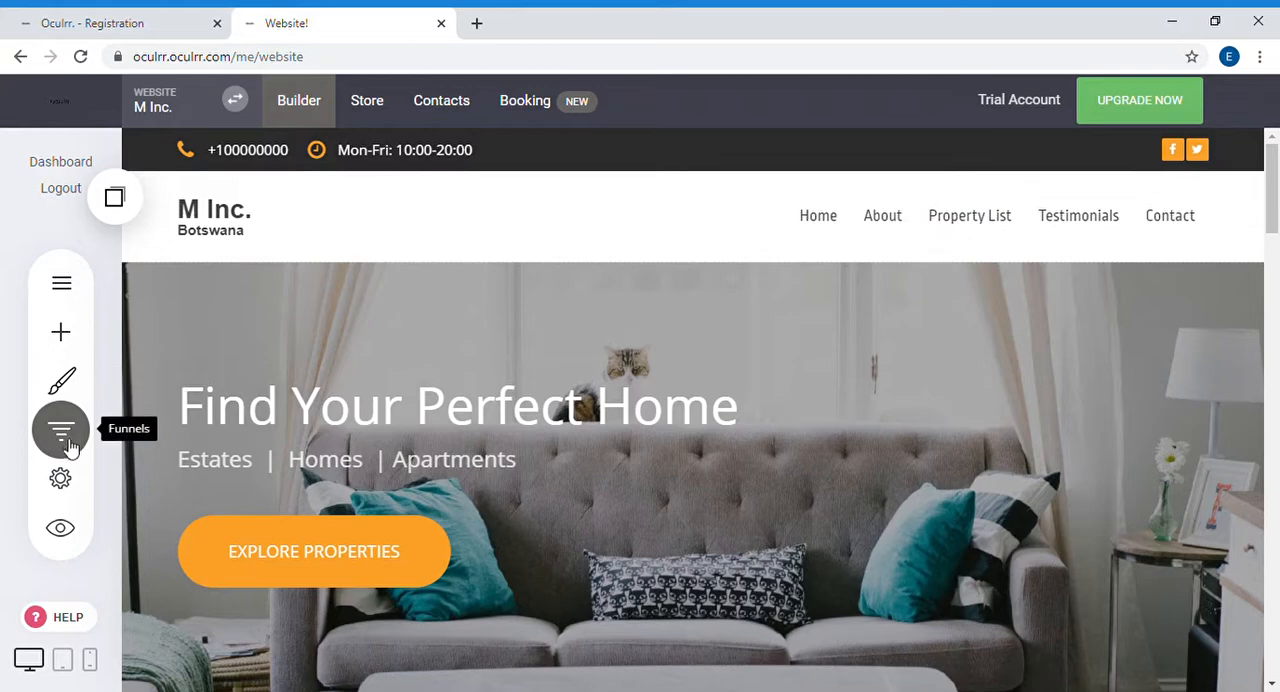
Step: Open the help library and look through its categories, popular articles and popular tutorials
left_click(45, 622)
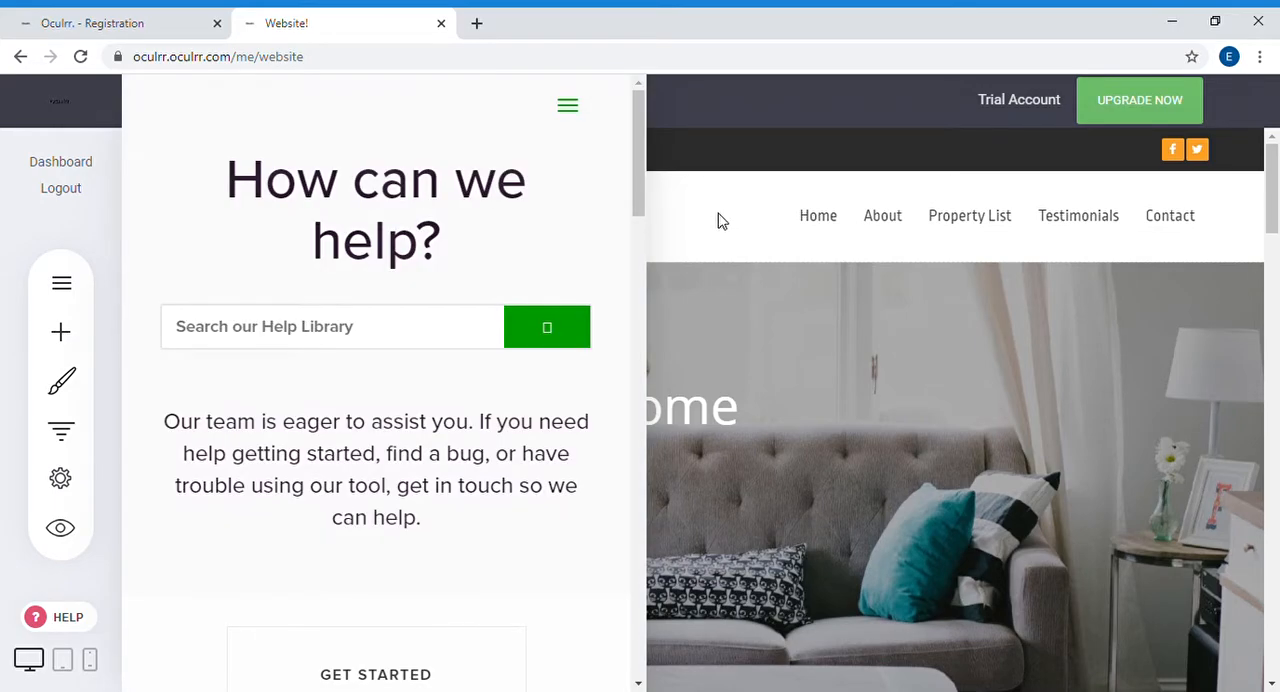
scroll(366, 306, "down", 4)
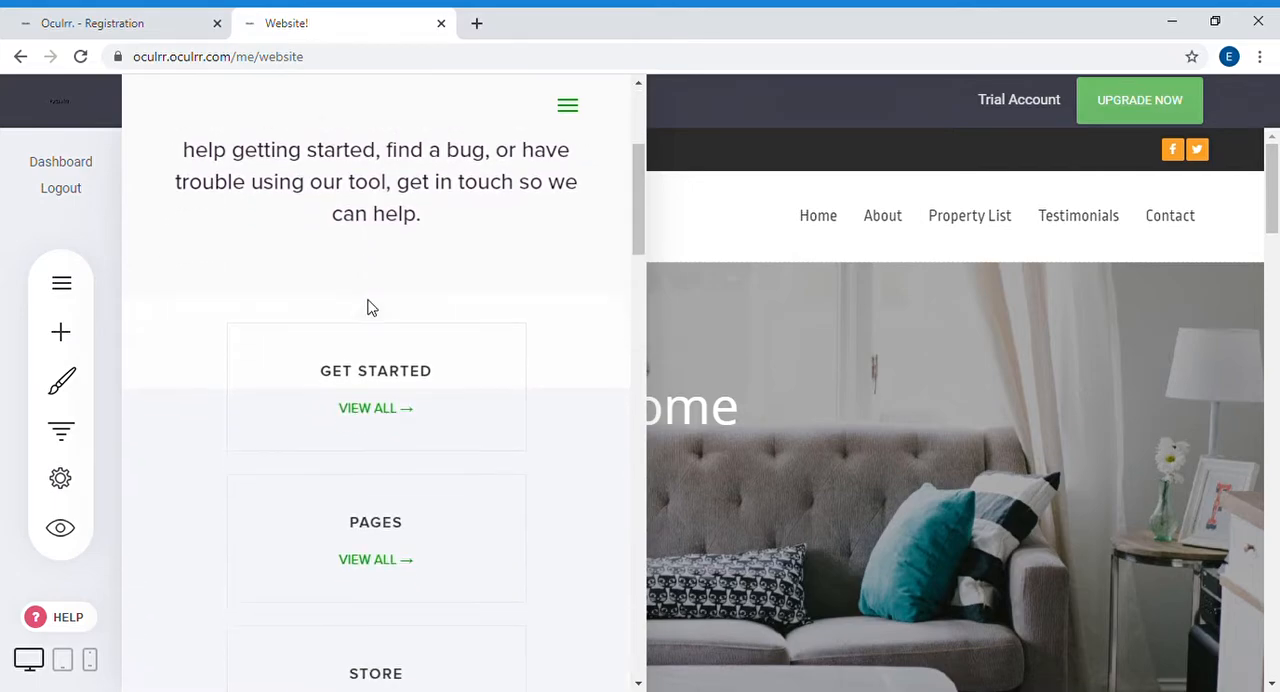
scroll(369, 297, "up", 4)
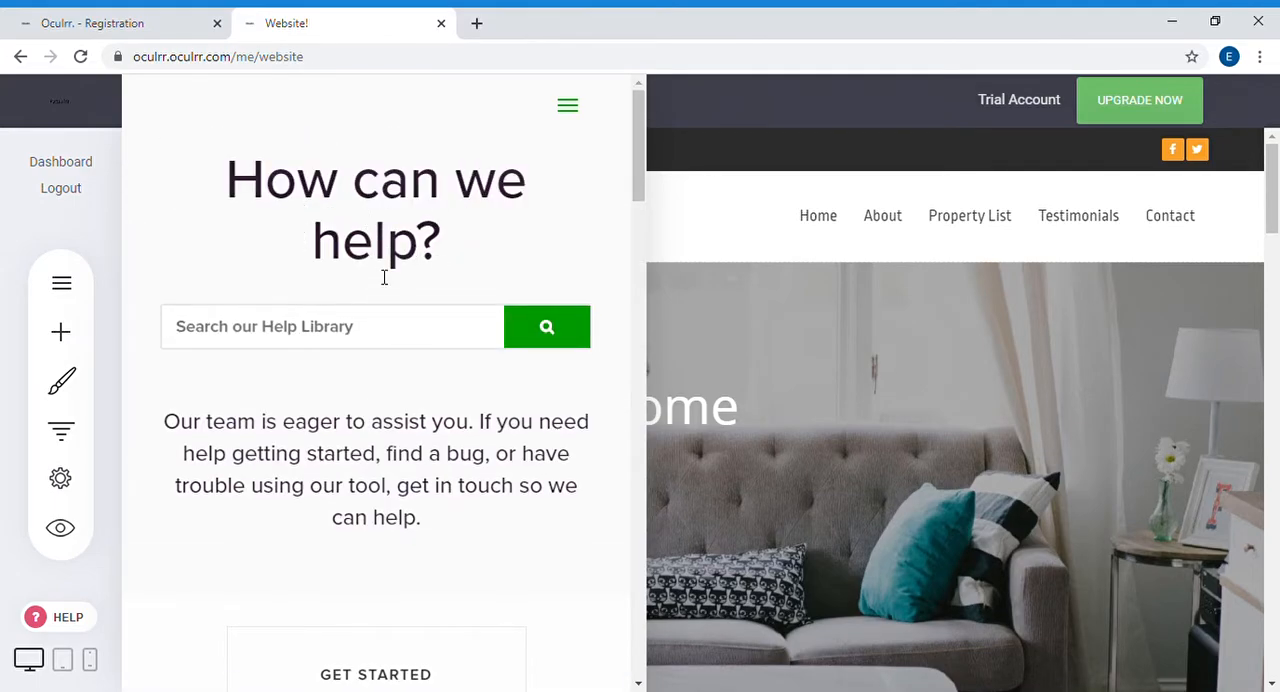
left_click(570, 110)
left_click(572, 112)
scroll(404, 313, "down", 4)
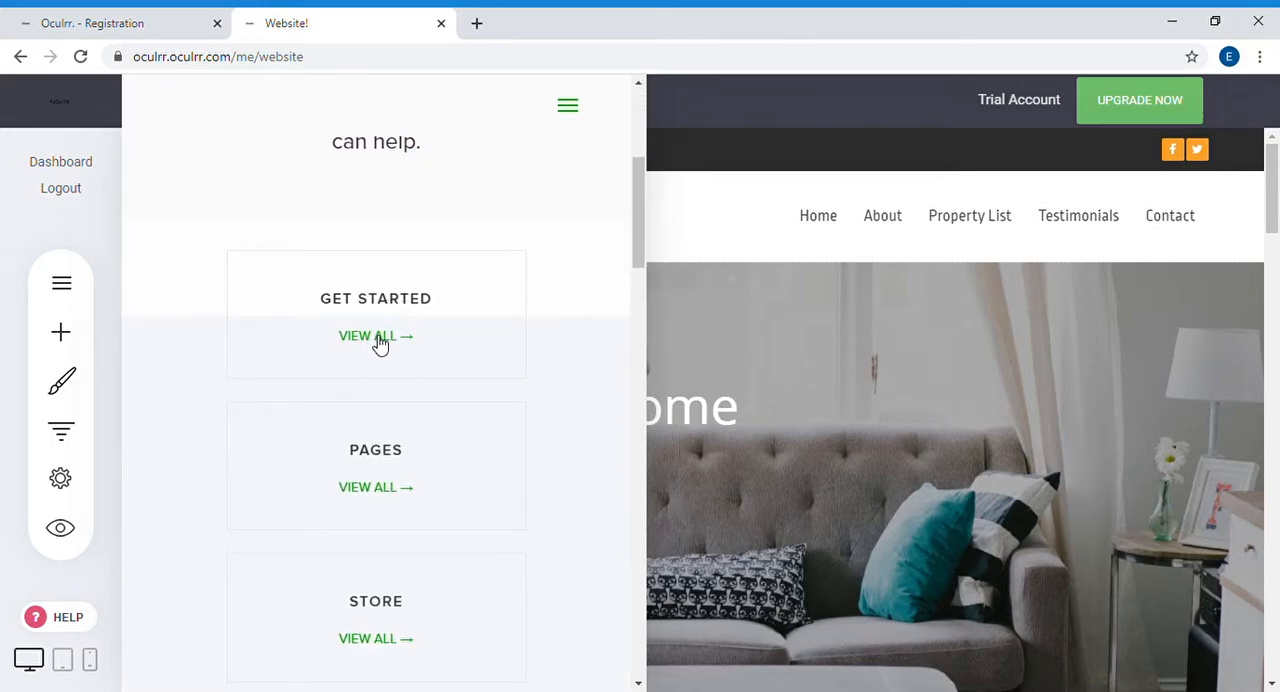
scroll(380, 342, "down", 2)
scroll(360, 380, "down", 1)
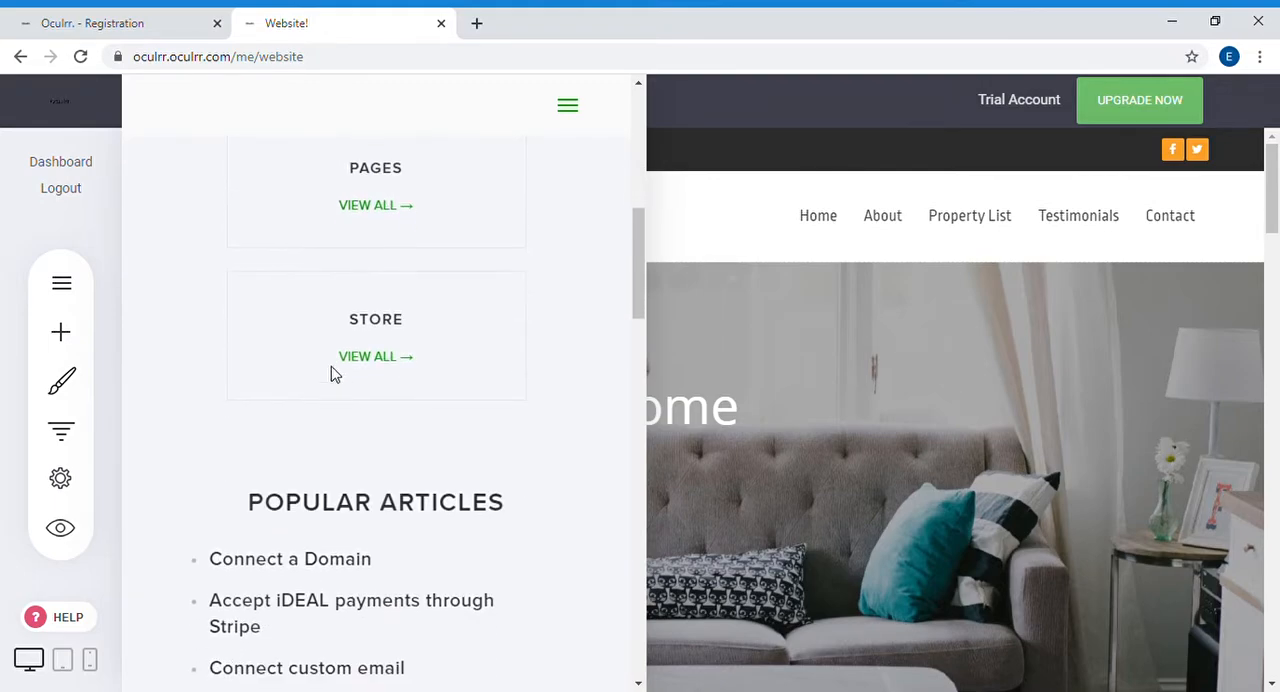
scroll(320, 350, "down", 4)
scroll(260, 397, "down", 8)
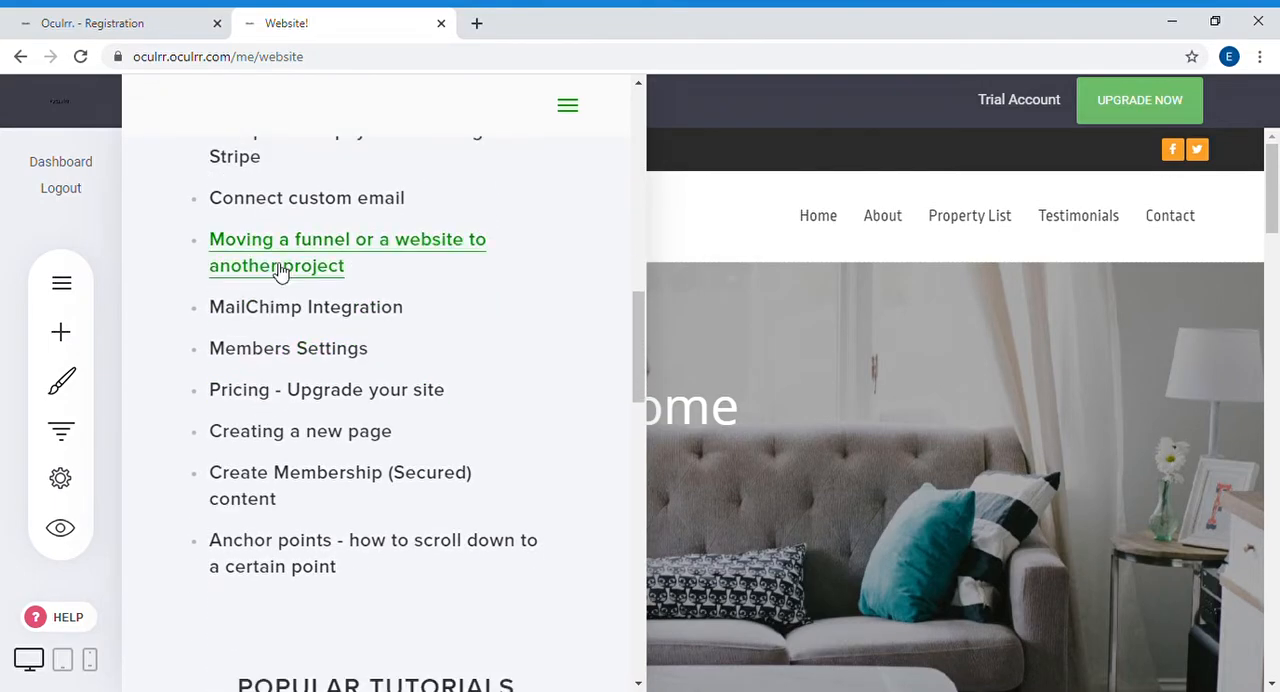
scroll(283, 357, "down", 9)
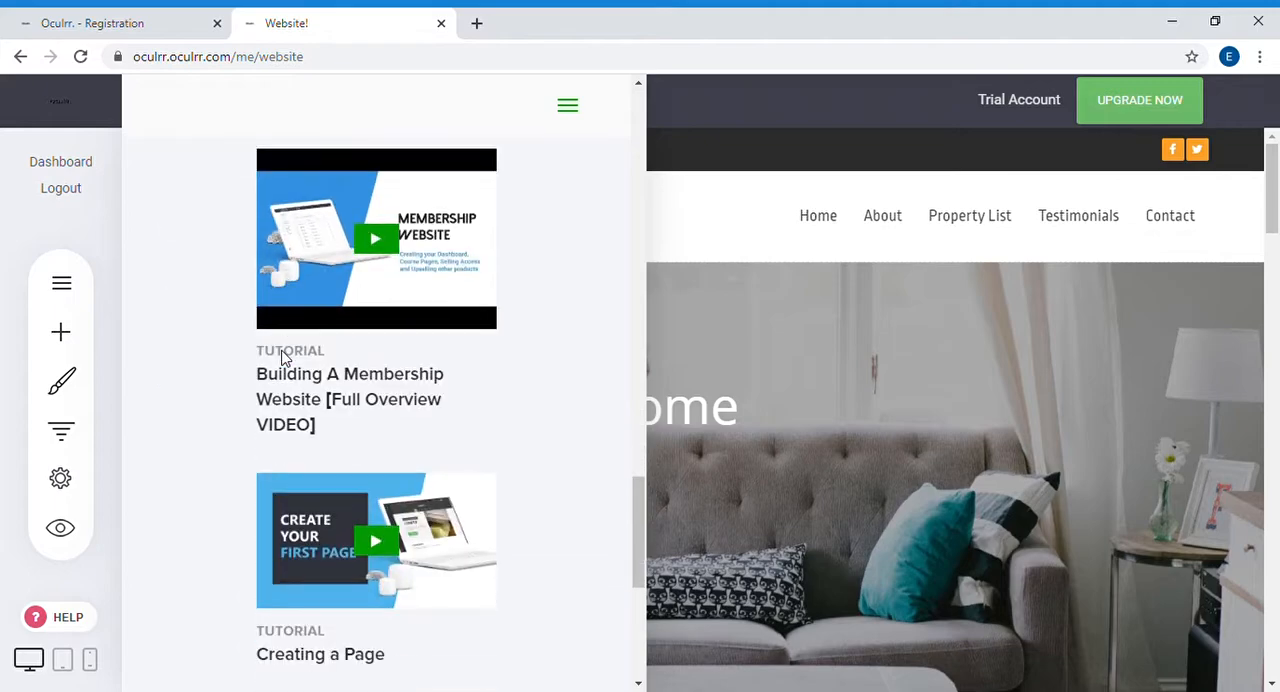
scroll(397, 314, "up", 20)
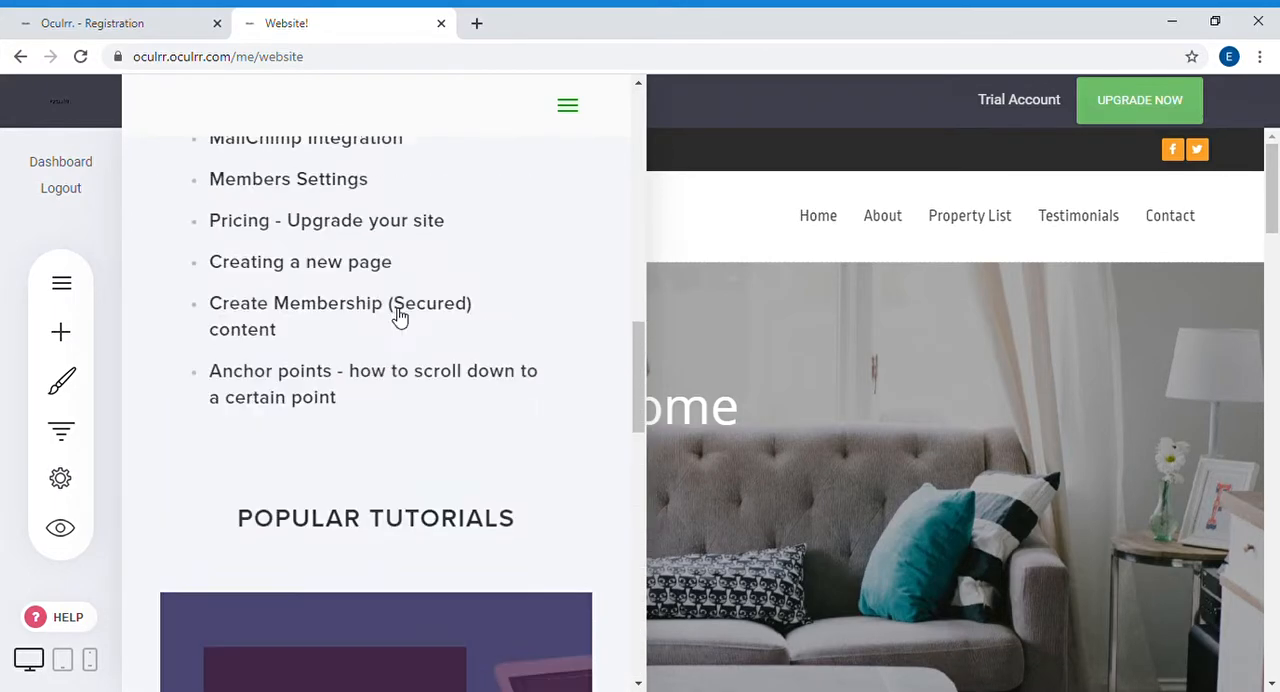
scroll(352, 334, "down", 3)
scroll(357, 331, "down", 1)
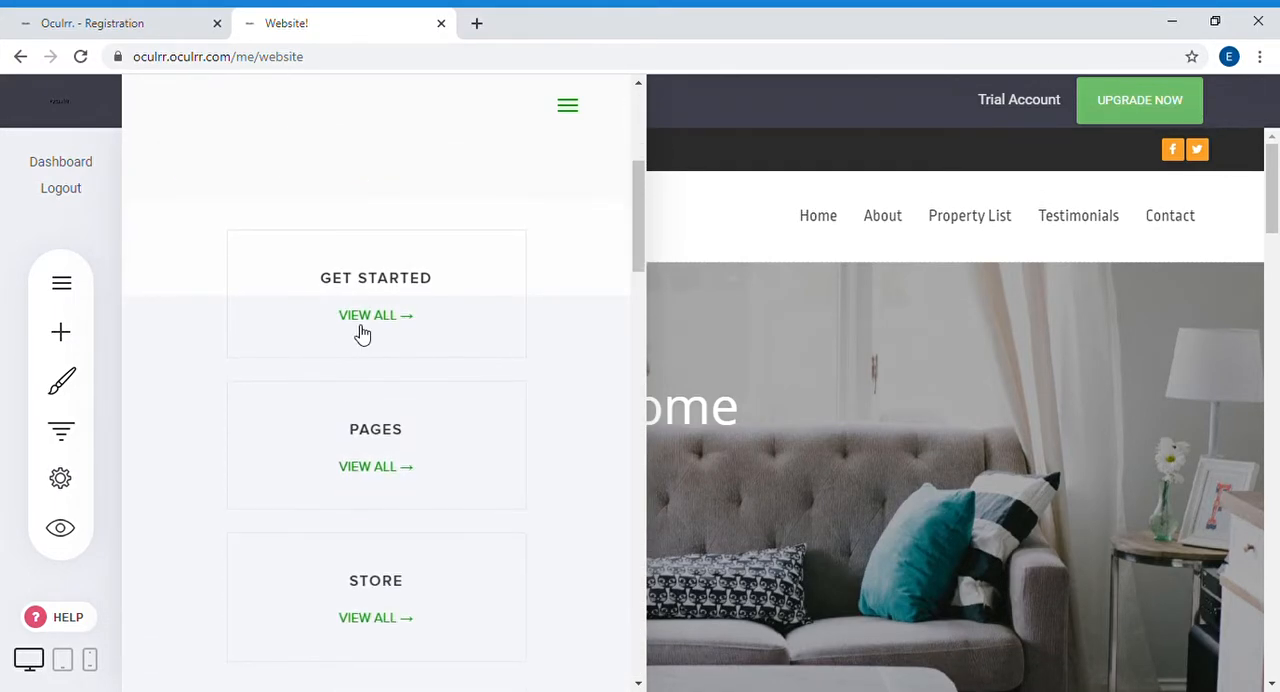
Step: Open the "Header Editor & Settings" article from the Get Started help category
scroll(363, 326, "down", 20)
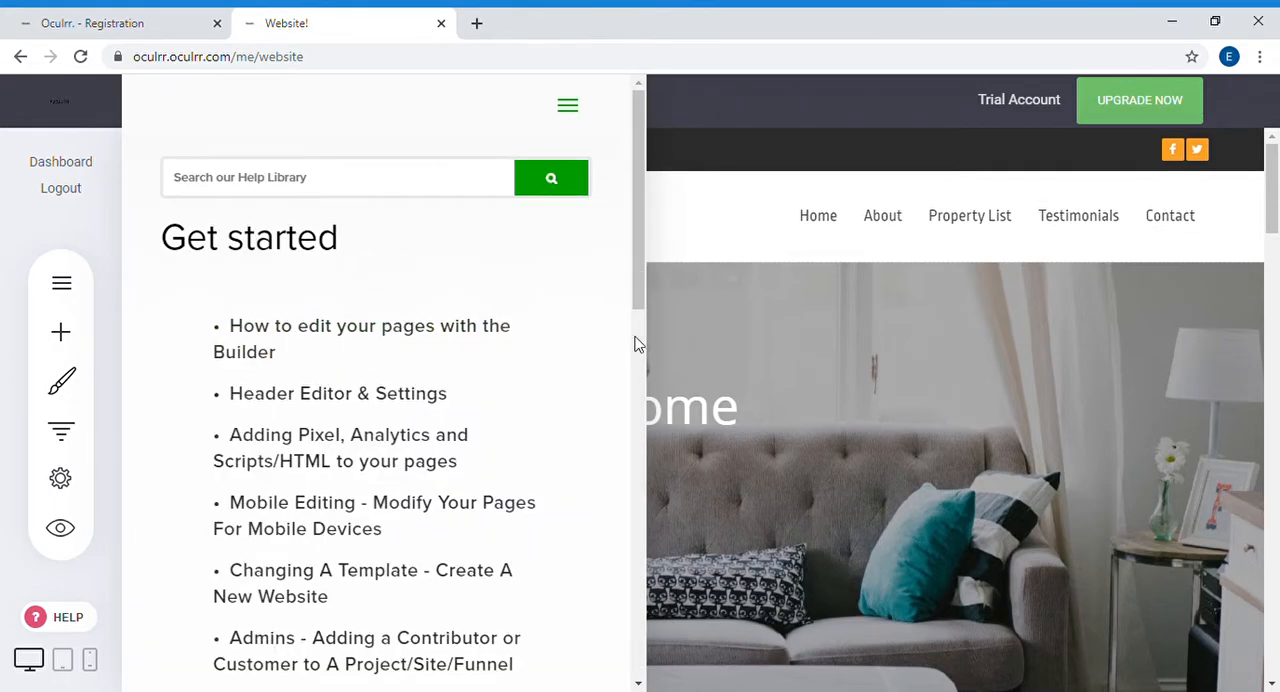
scroll(460, 360, "down", 1)
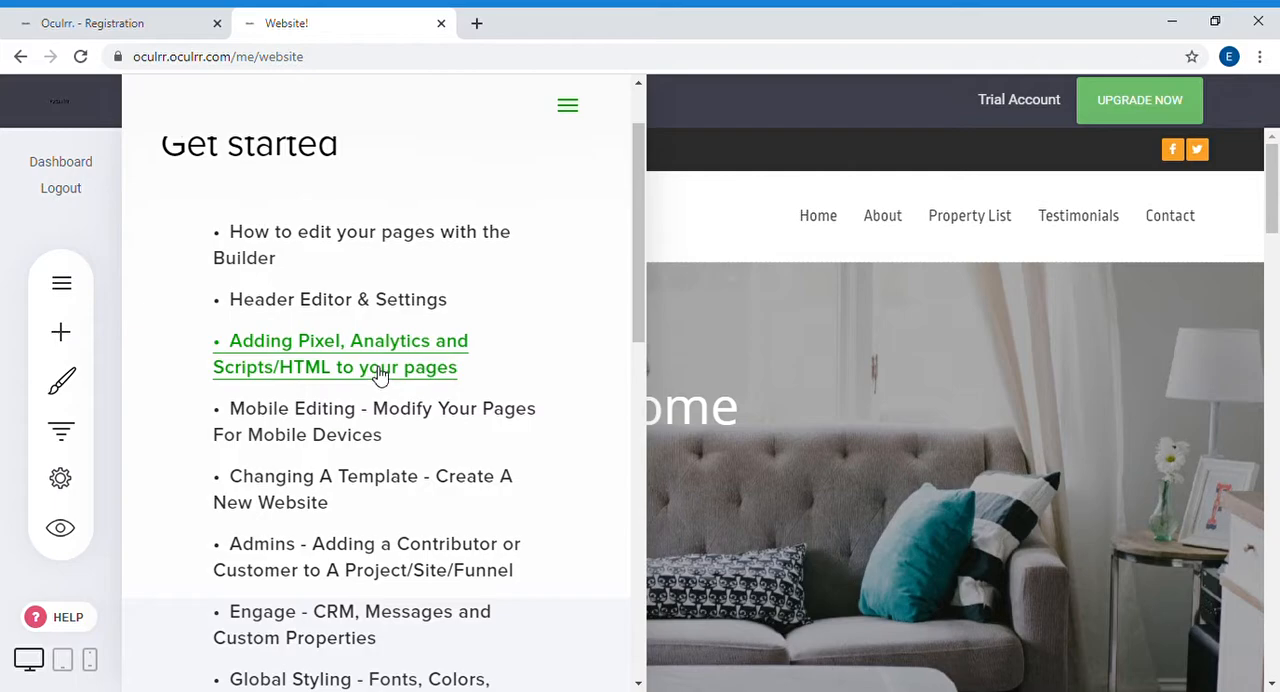
left_click(351, 300)
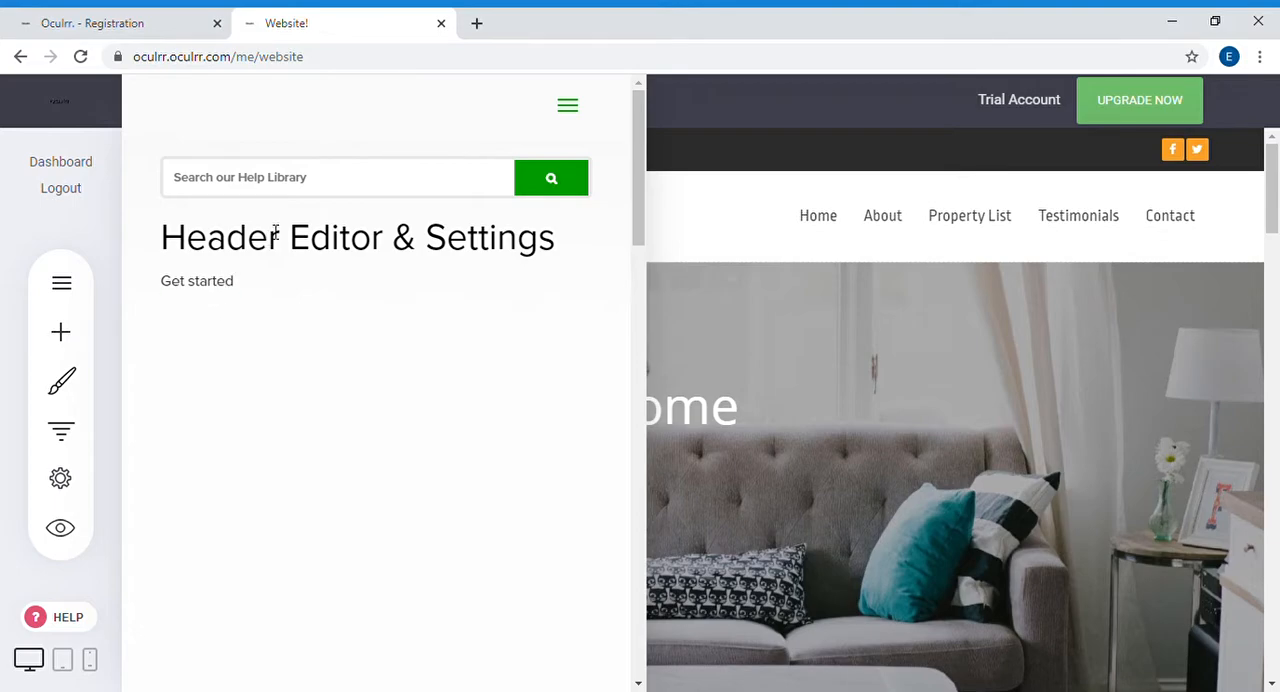
Step: Play the article's header editing video, skip ahead to about 3:45 and pause it
scroll(329, 346, "down", 2)
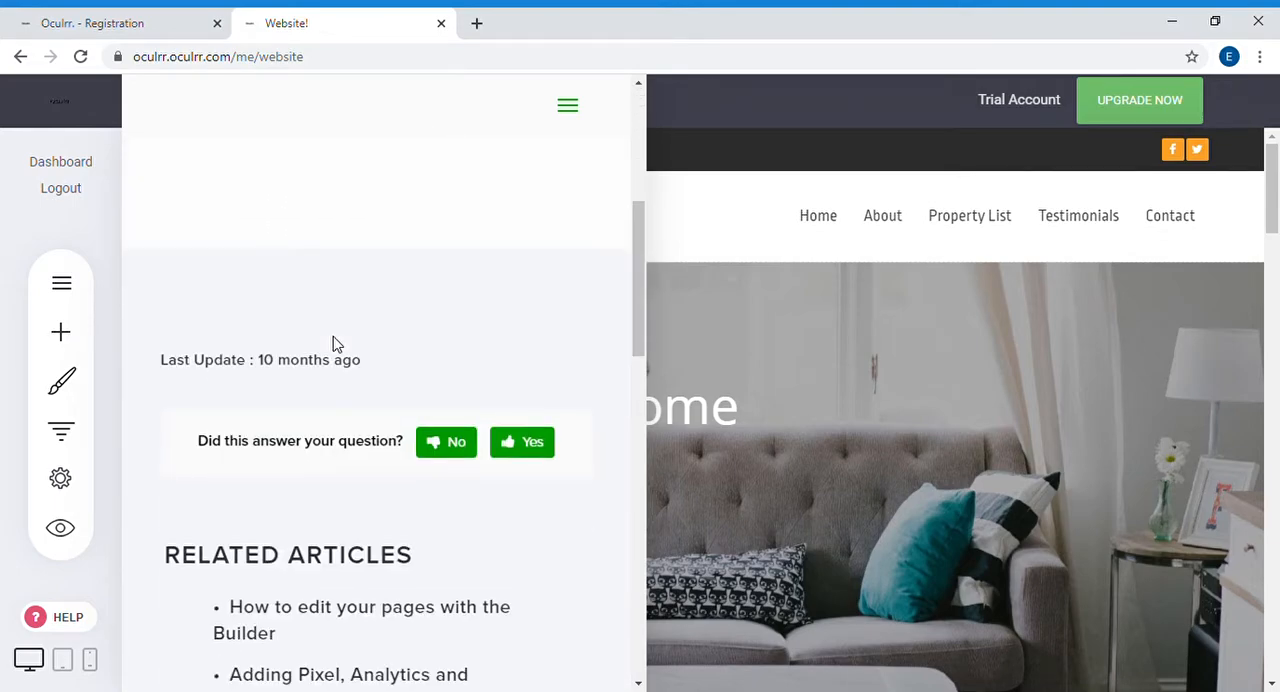
scroll(337, 345, "up", 1)
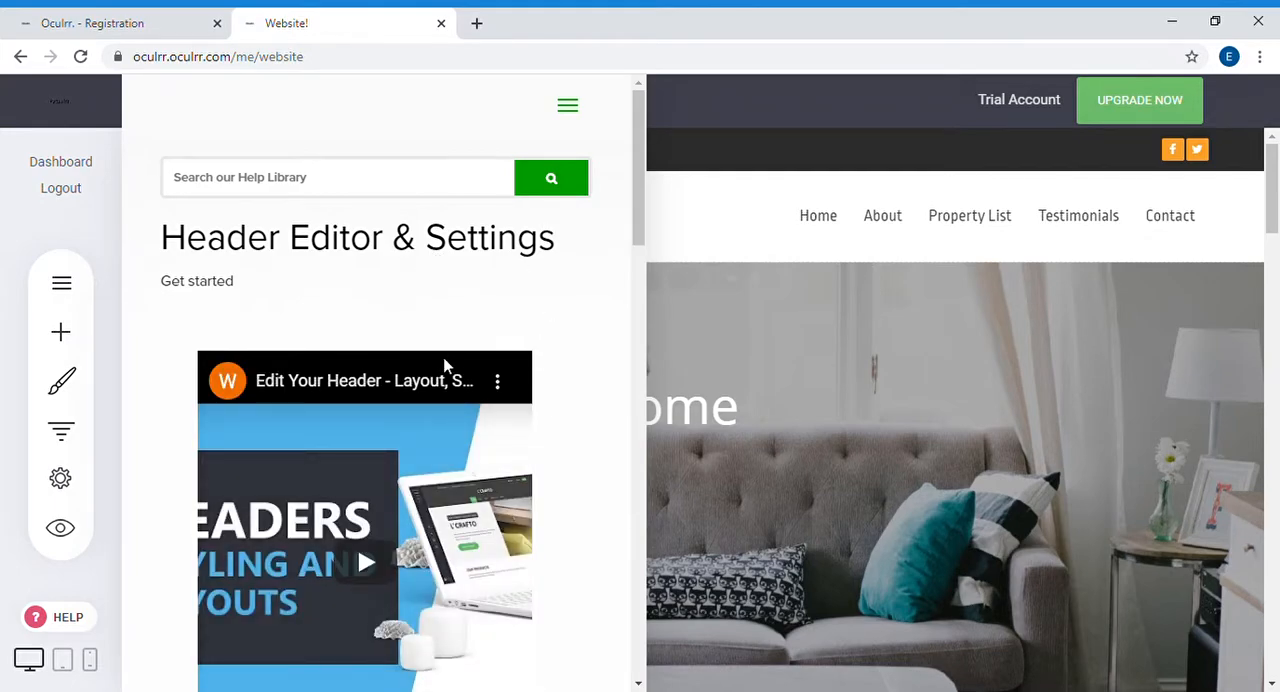
scroll(445, 366, "down", 4)
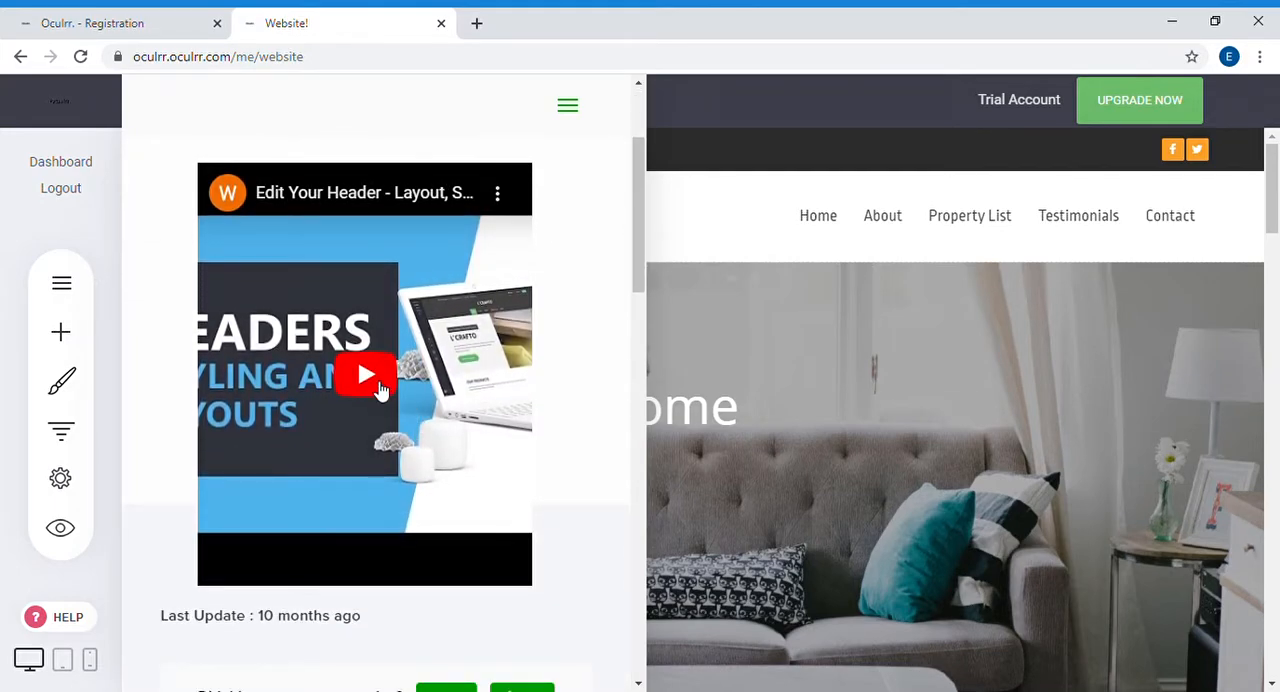
left_click(370, 382)
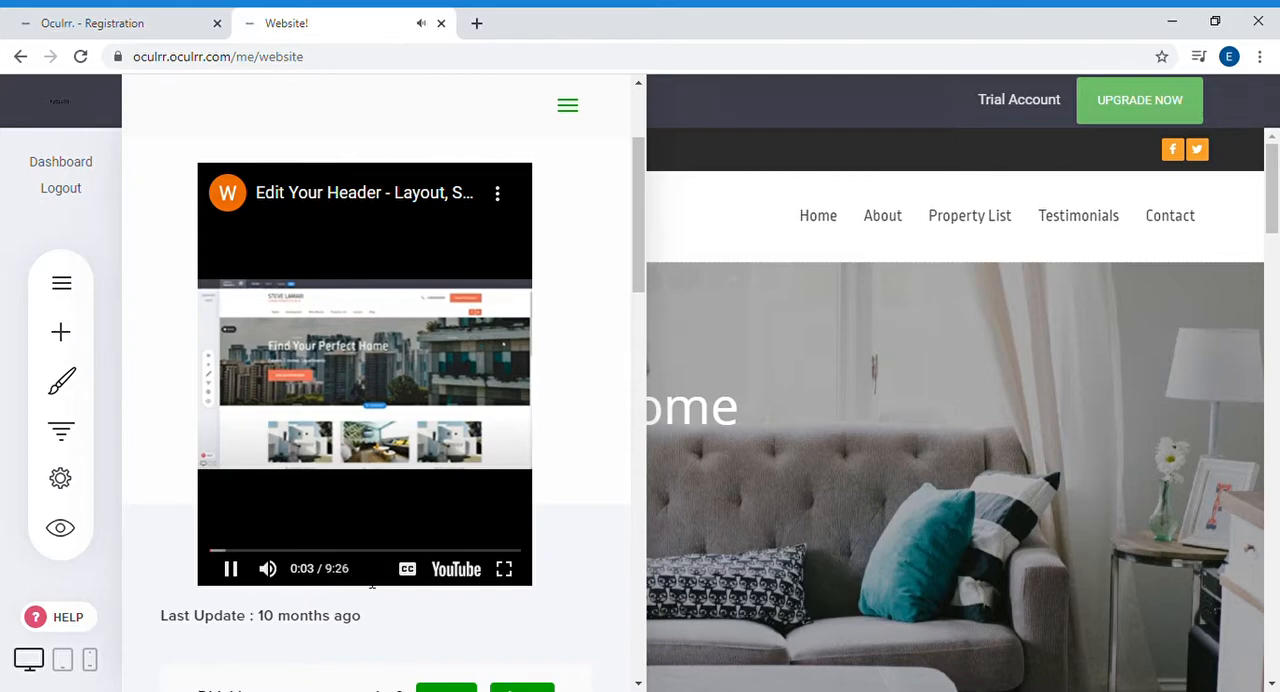
left_click(228, 558)
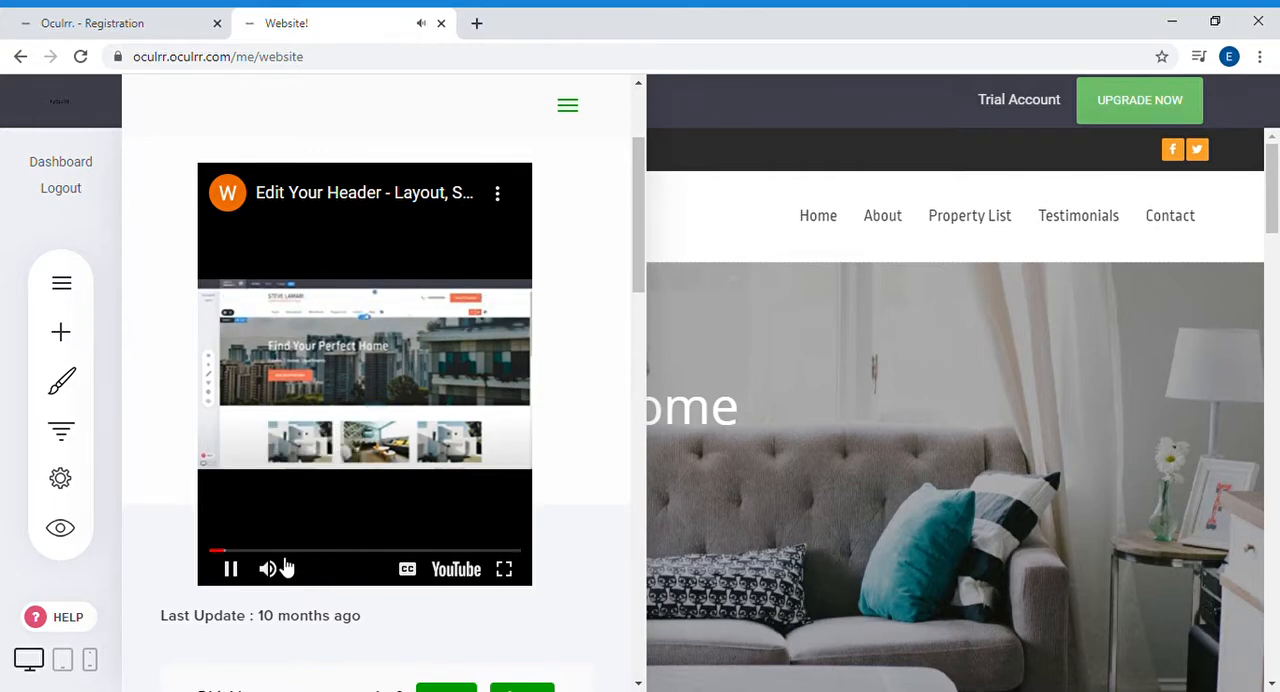
left_click(340, 549)
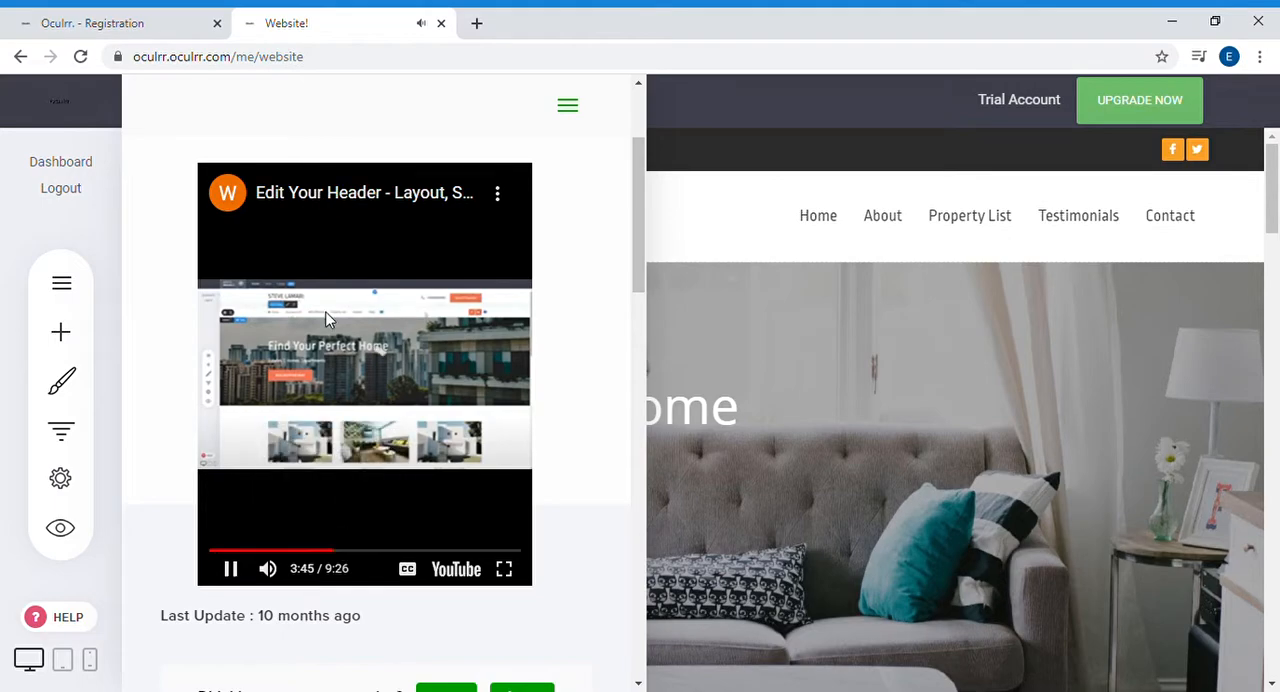
left_click(232, 572)
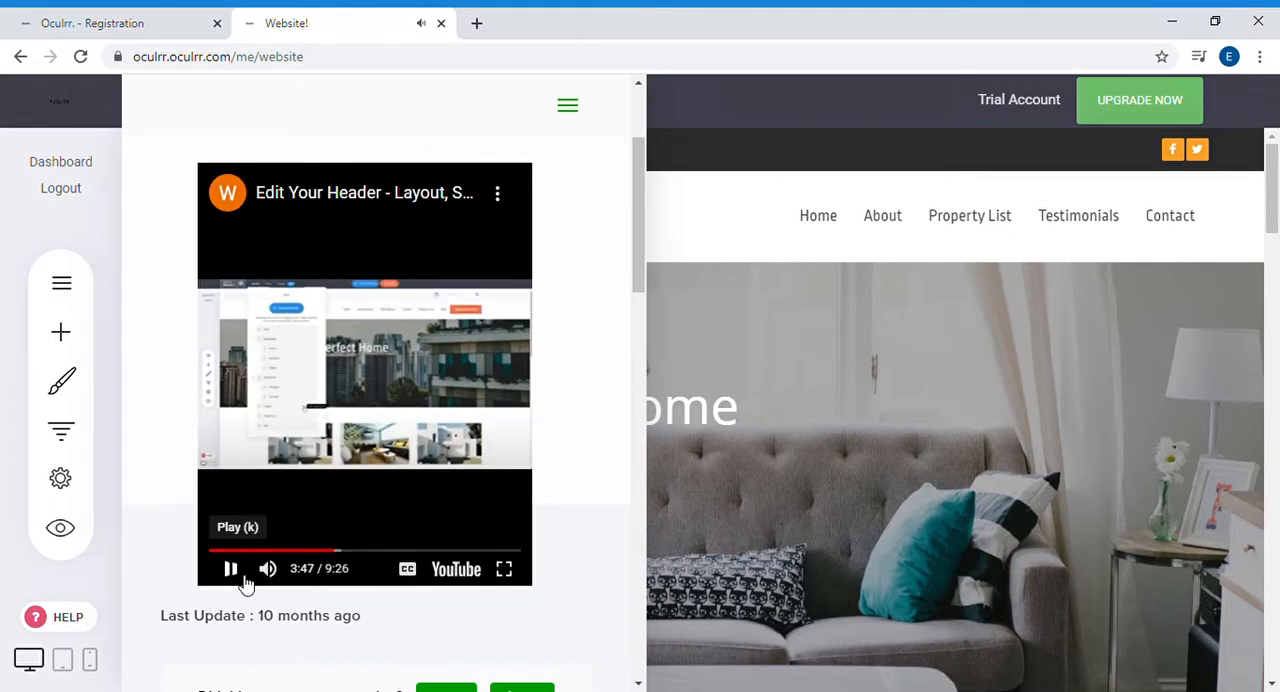
Step: Open the related article "How to edit your pages with the Builder" and view its video
scroll(567, 382, "down", 6)
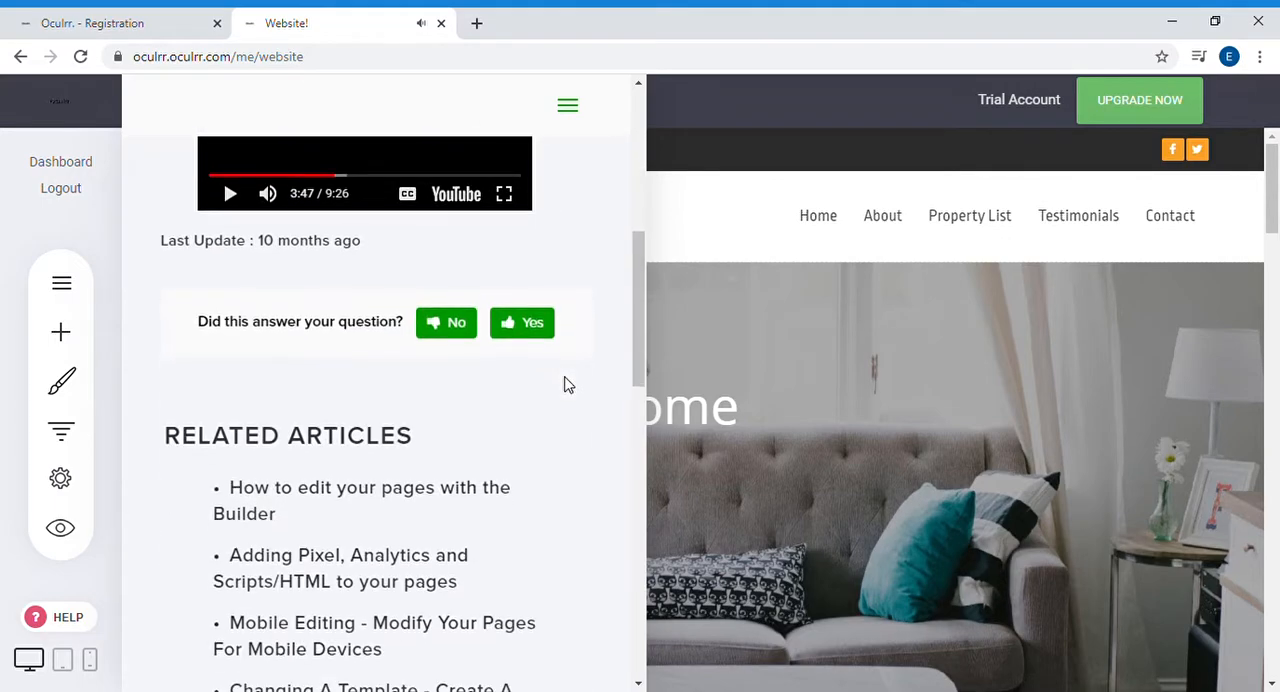
scroll(565, 385, "up", 2)
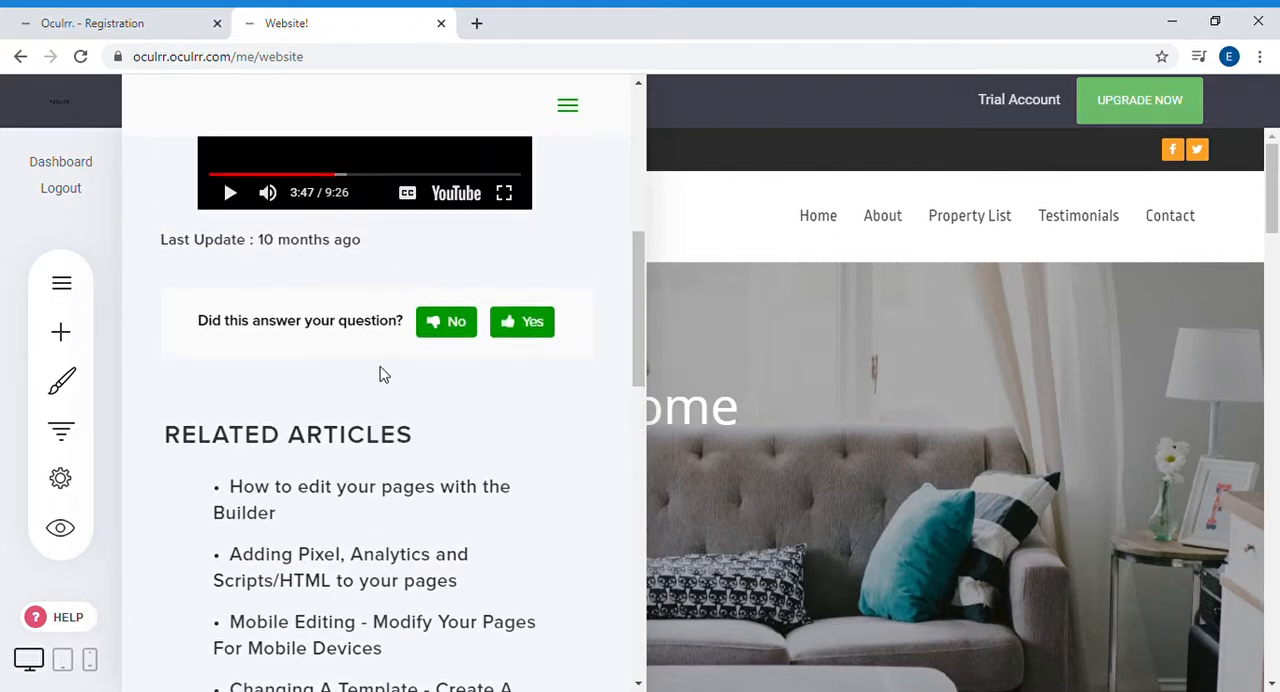
scroll(222, 361, "down", 2)
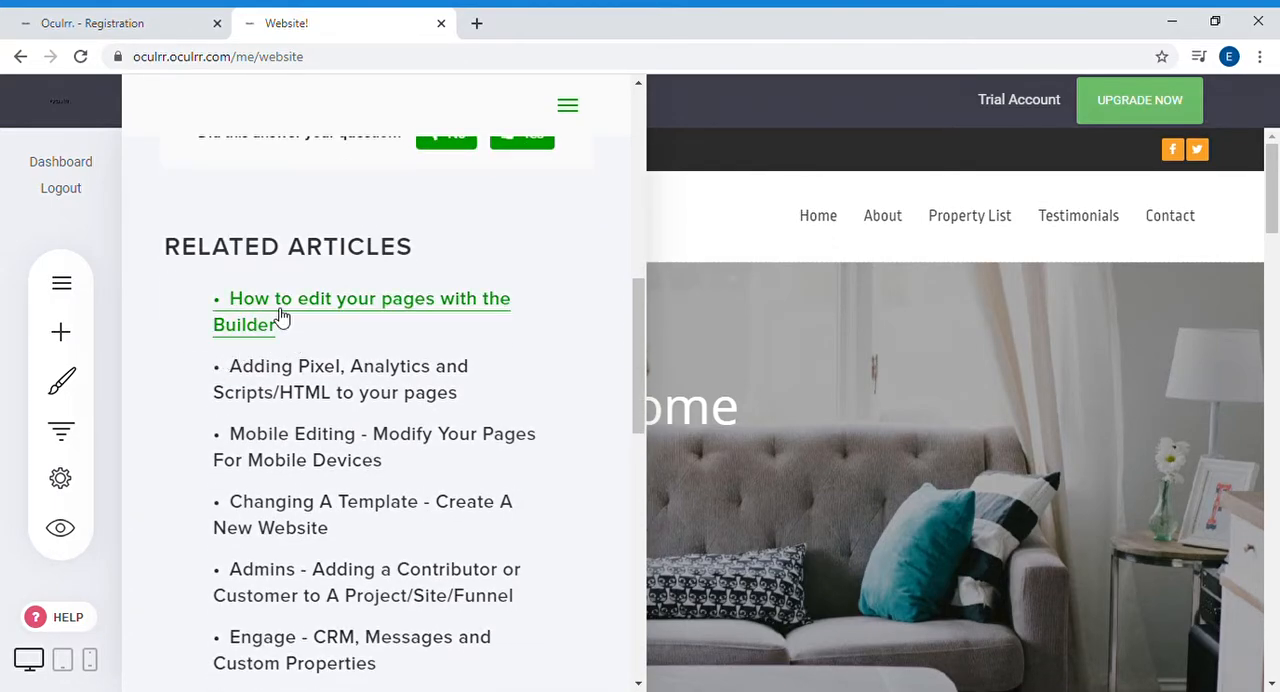
left_click(281, 316)
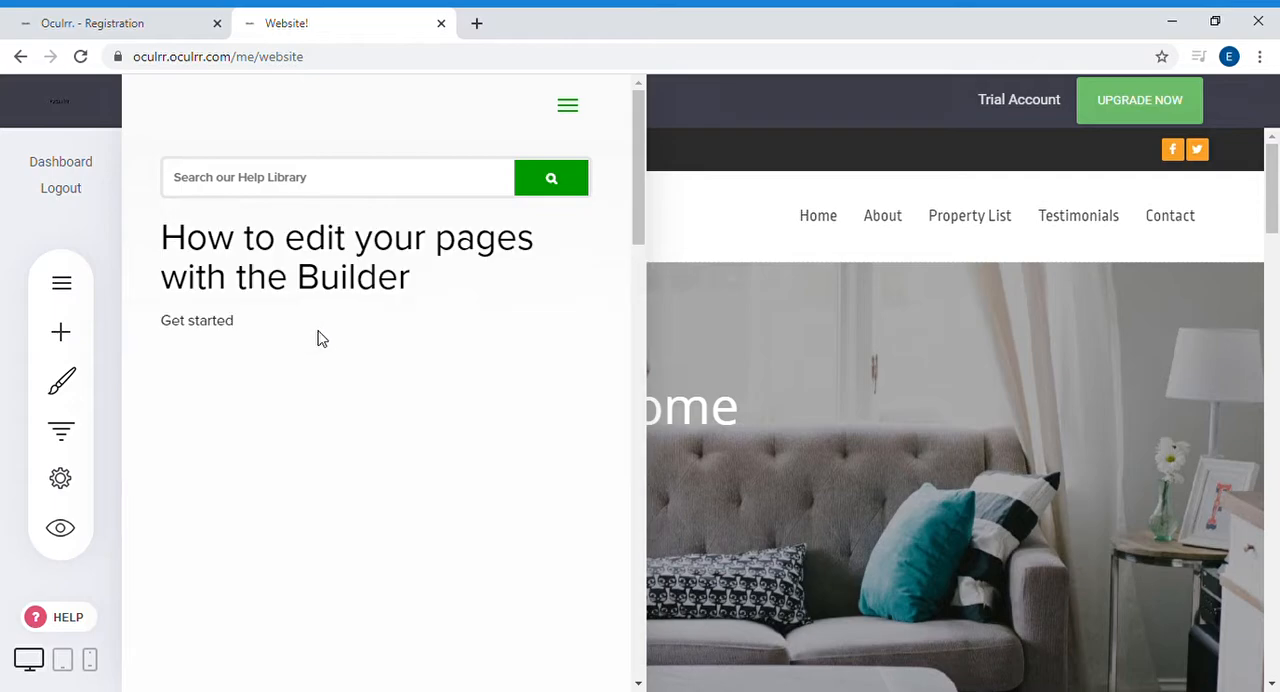
scroll(460, 280, "down", 2)
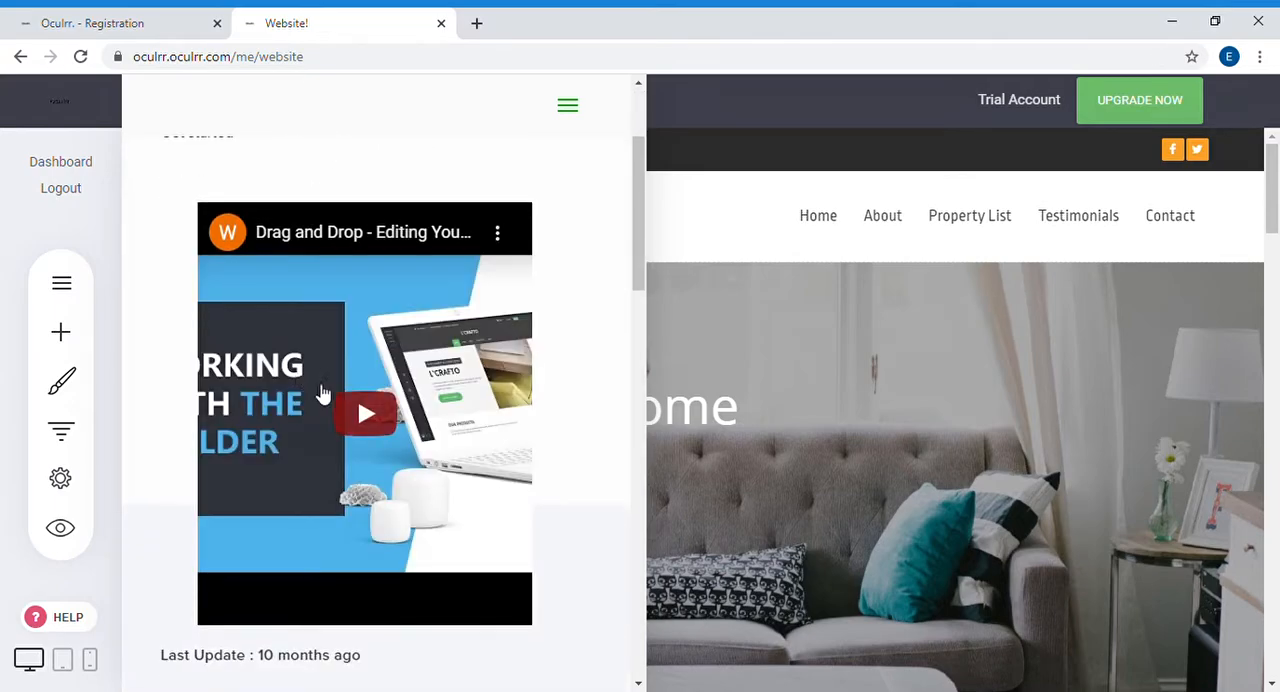
Step: Play the page editing tutorial video briefly, pause it and close the help library
left_click(366, 412)
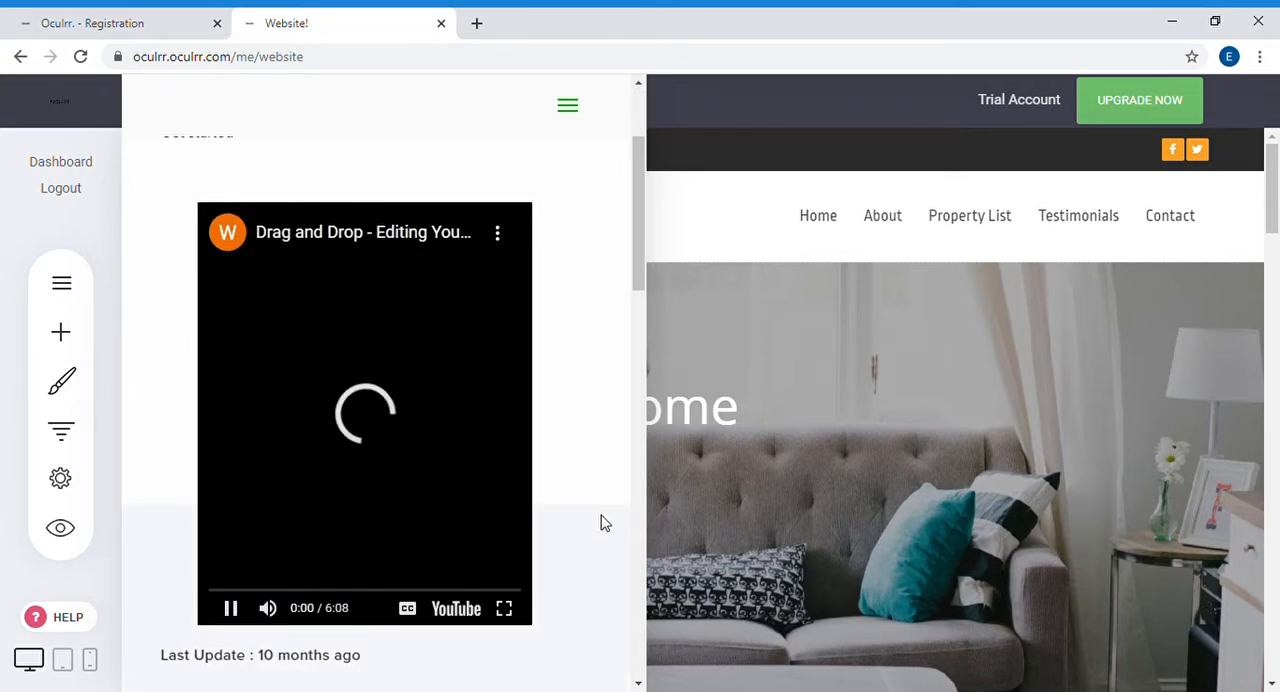
left_click(233, 609)
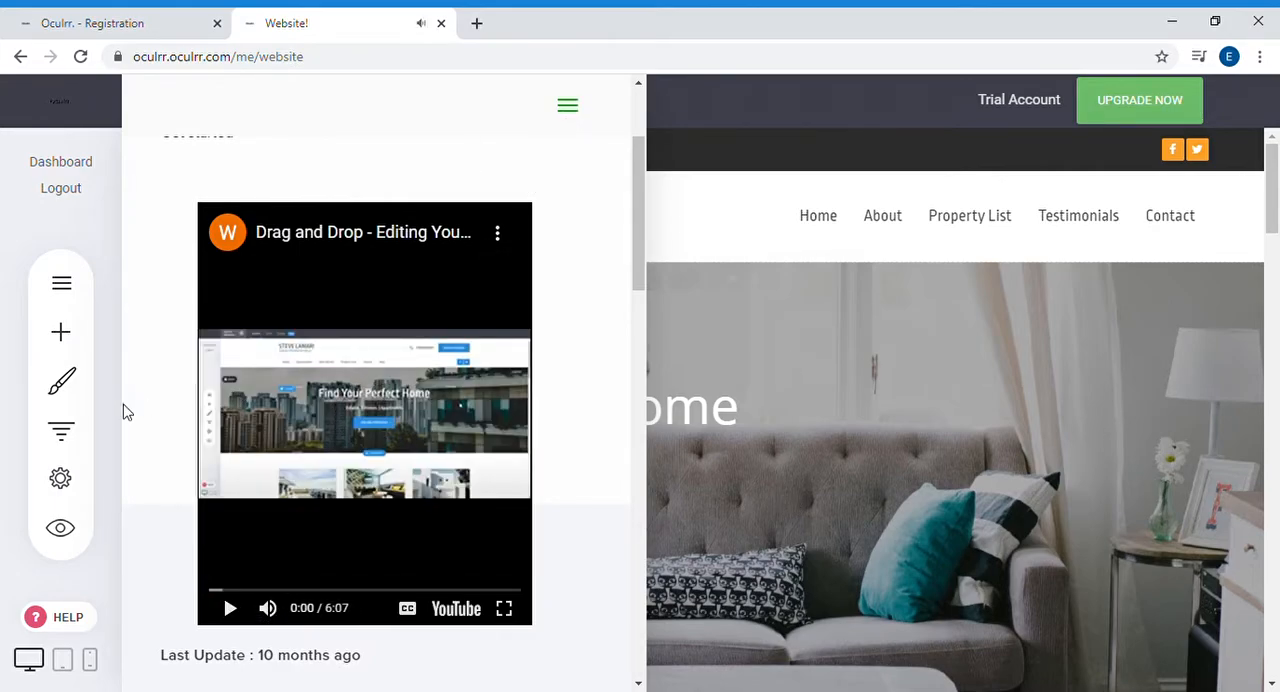
left_click(58, 625)
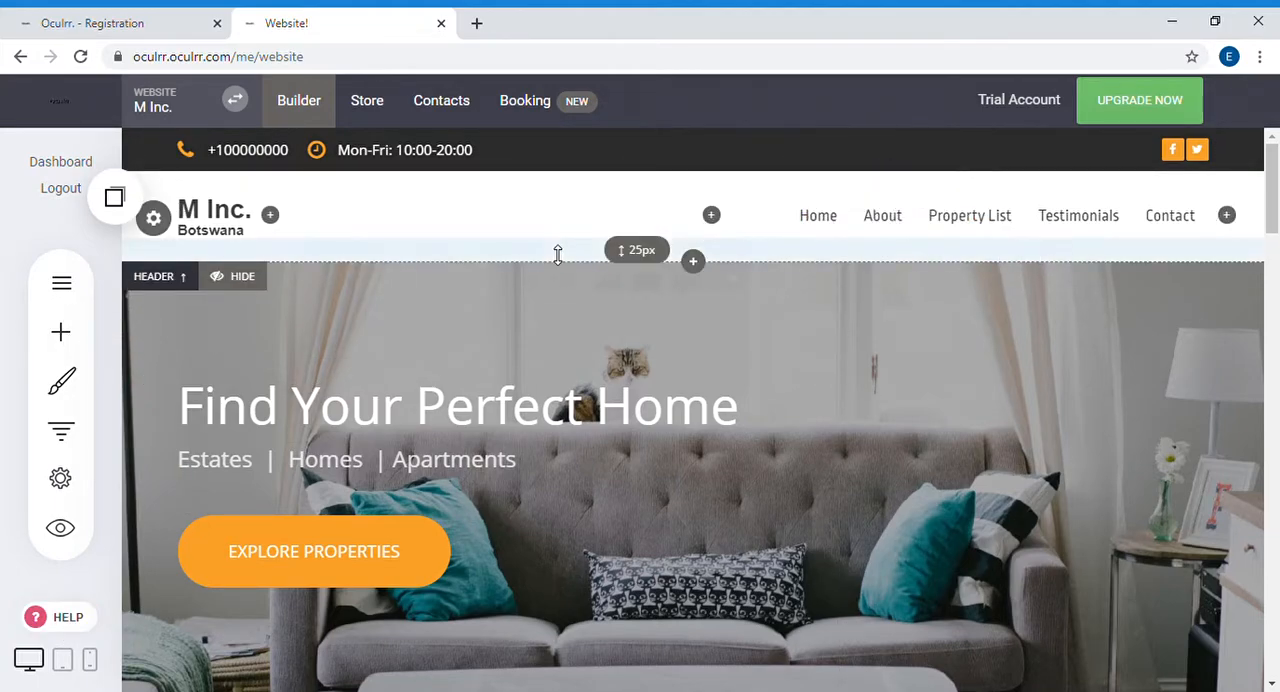
scroll(558, 255, "down", 1)
scroll(560, 250, "up", 1)
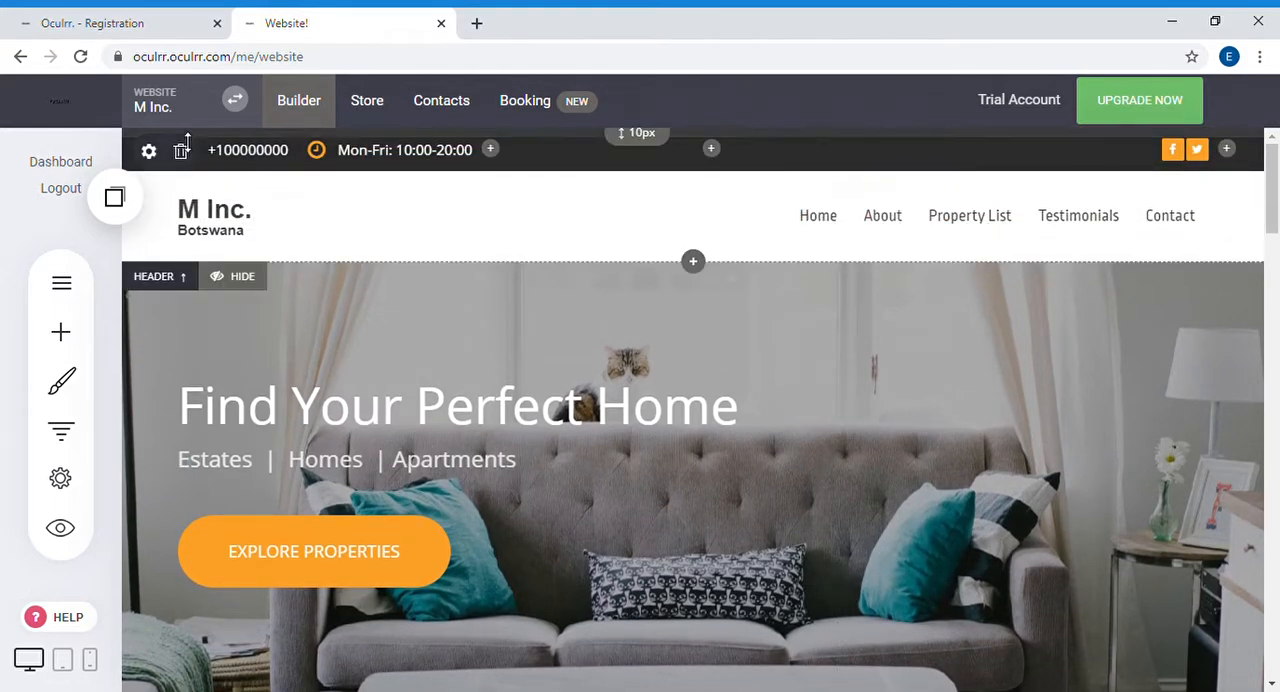
scroll(560, 325, "down", 2)
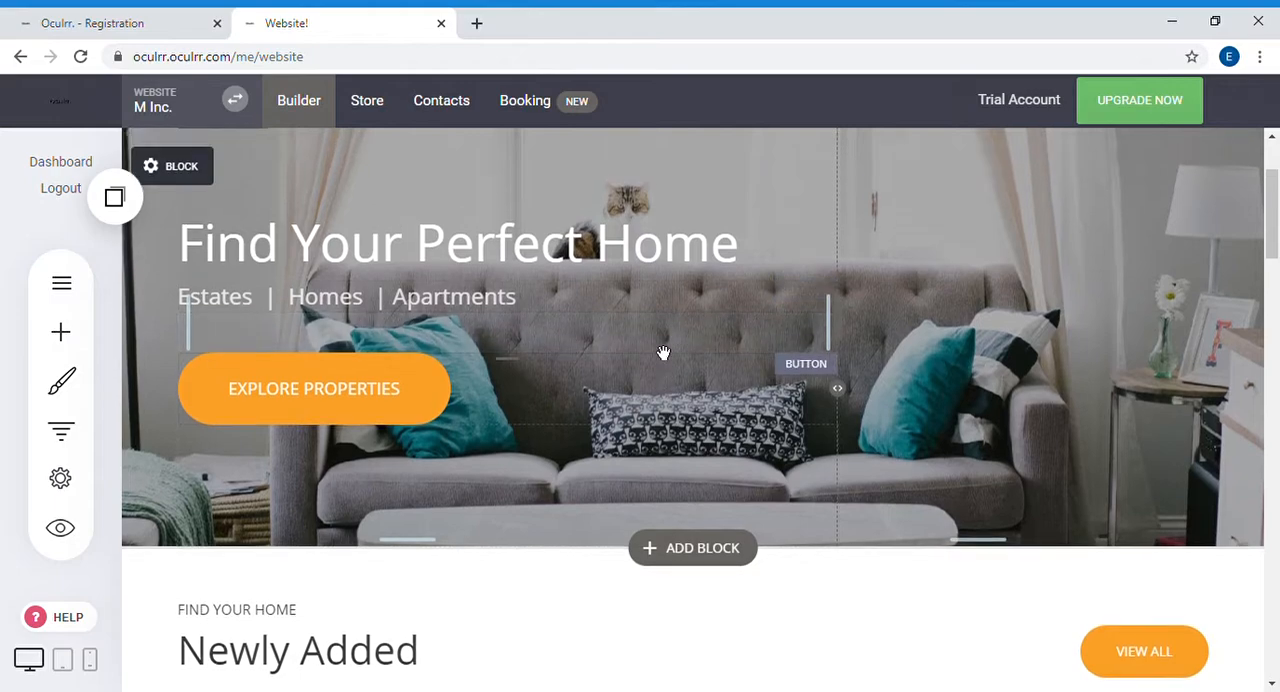
scroll(663, 353, "up", 2)
left_click(420, 400)
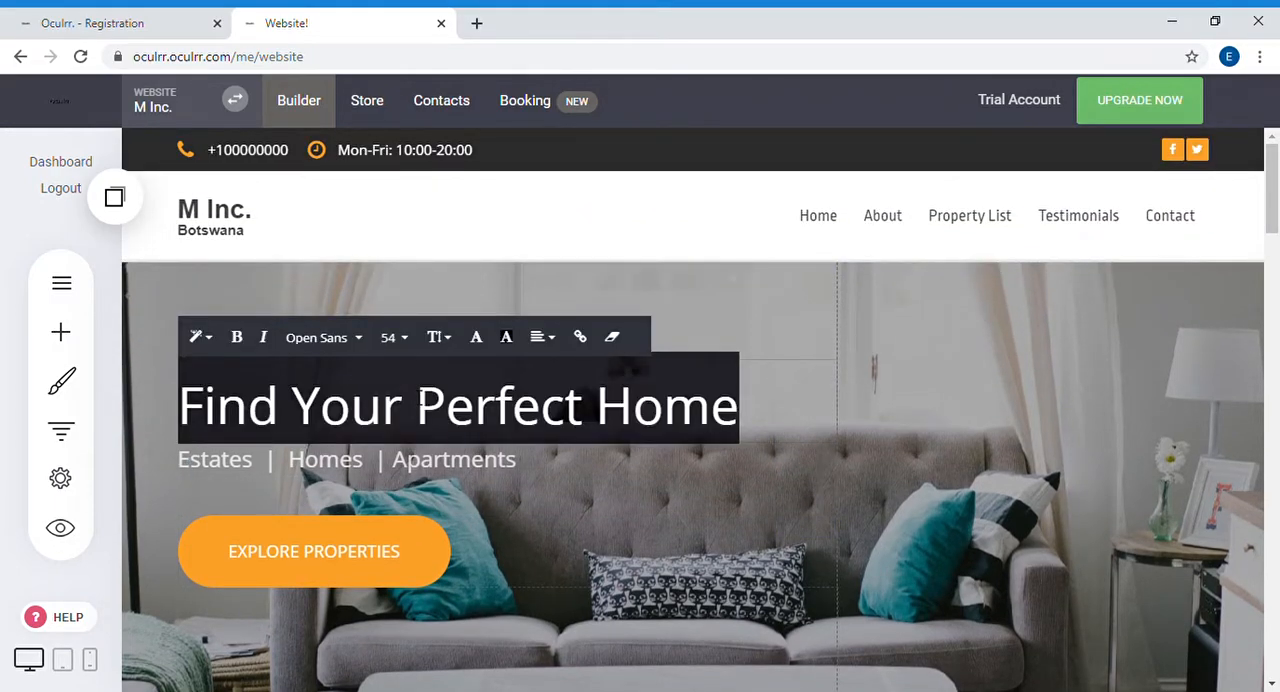
left_click(990, 430)
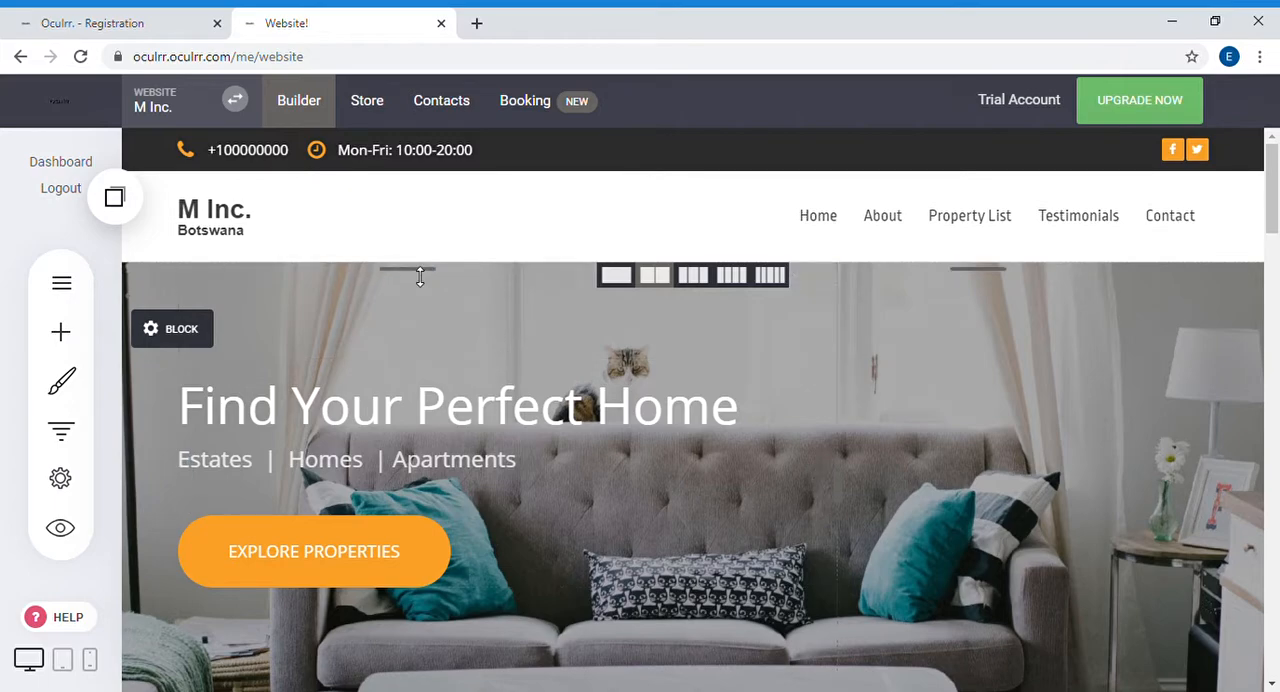
Step: Increase the top spacing of the "Find Your Perfect Home" hero block to well over 45 px
left_click_drag(420, 280, 419, 318)
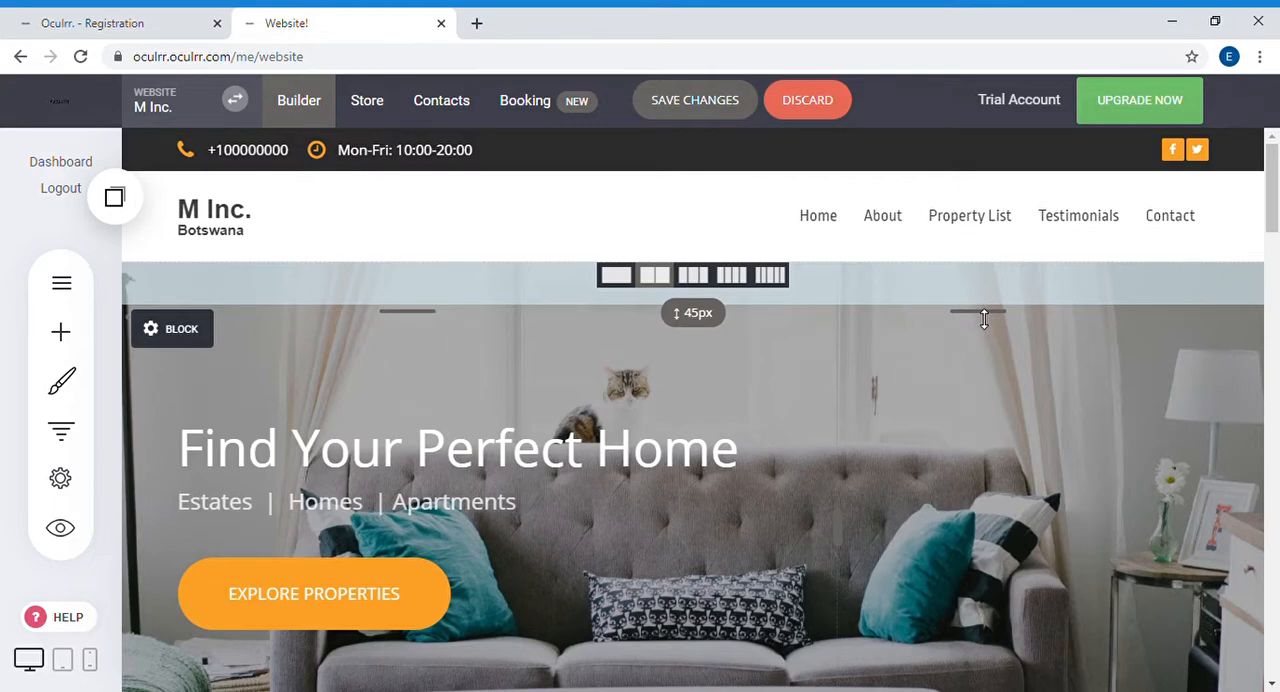
left_click_drag(984, 319, 1001, 396)
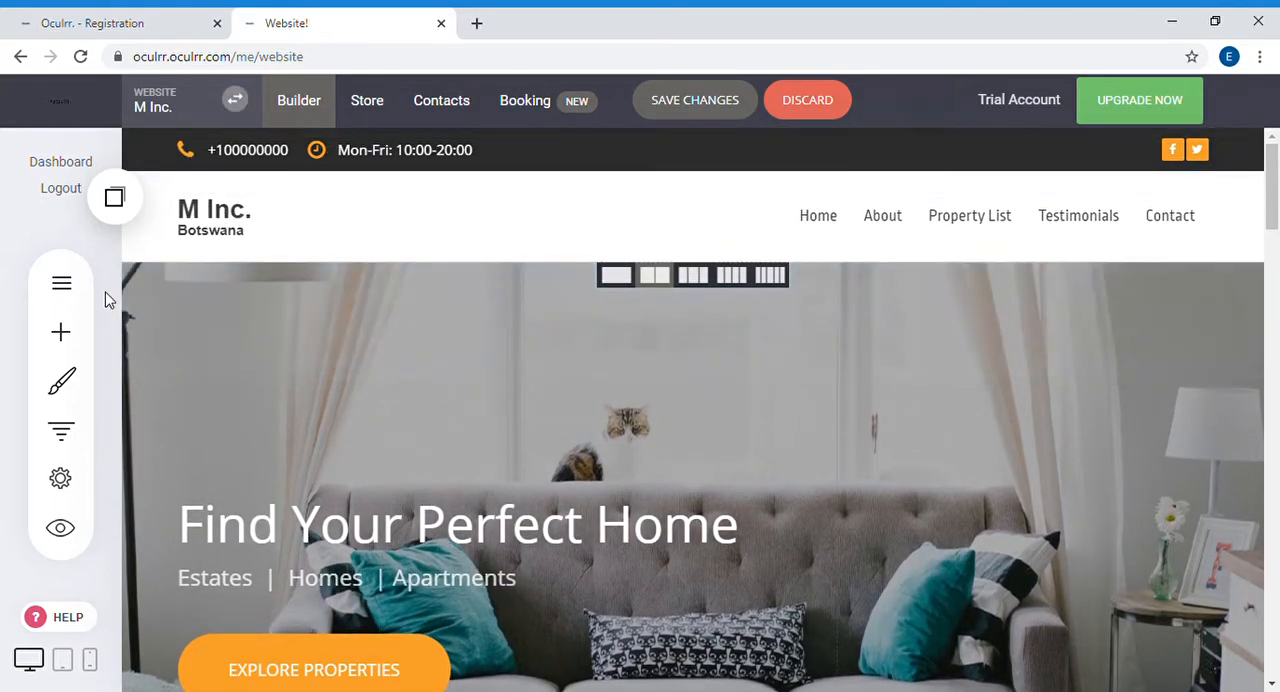
Step: Make the website header's background color transparent and place the header on top of the content
left_click(154, 236)
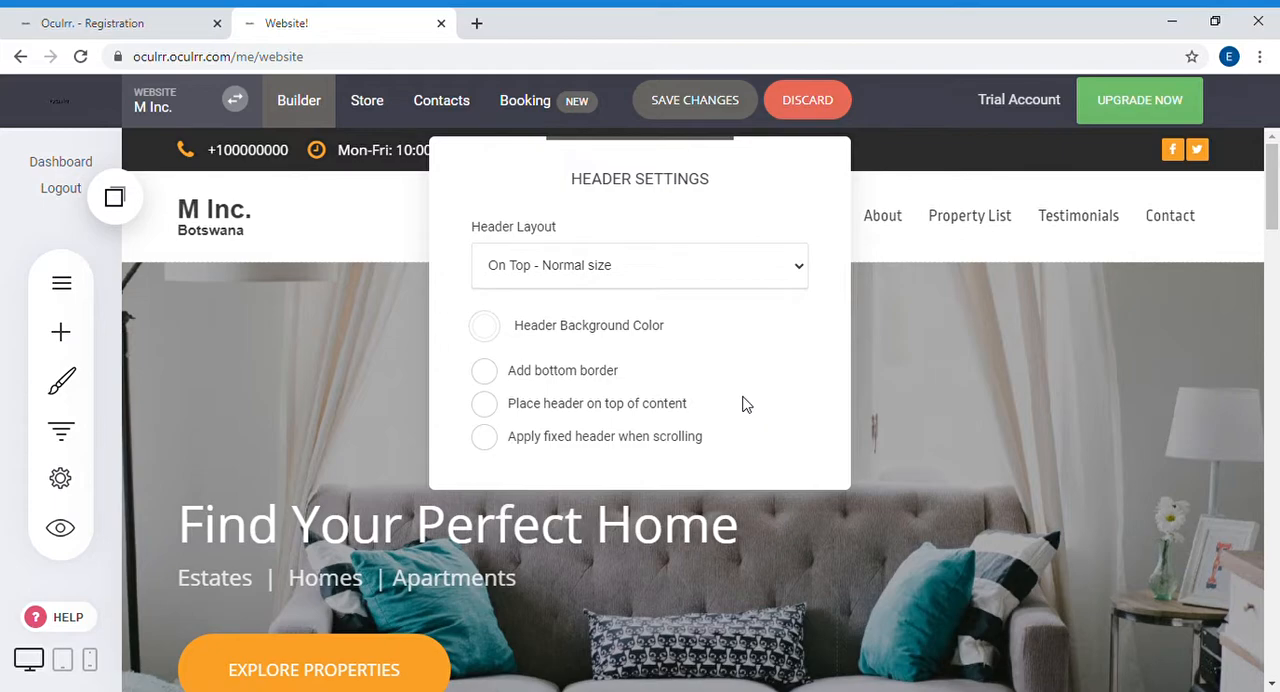
left_click(485, 327)
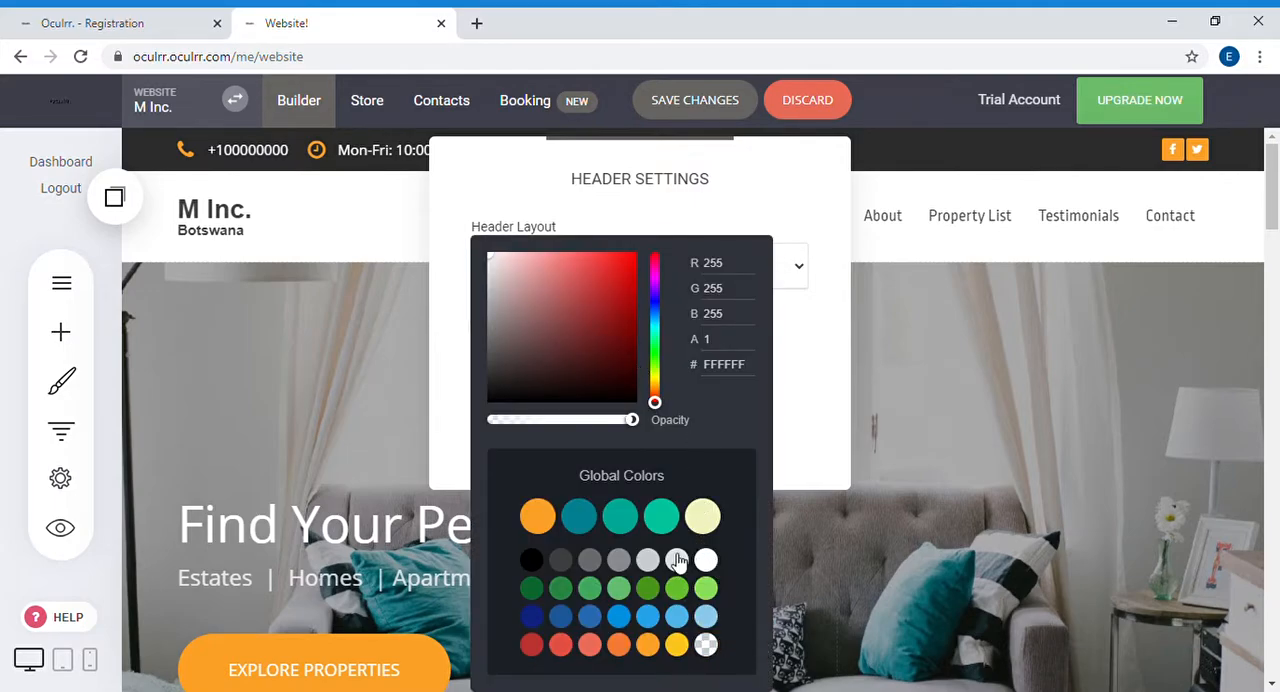
left_click(586, 207)
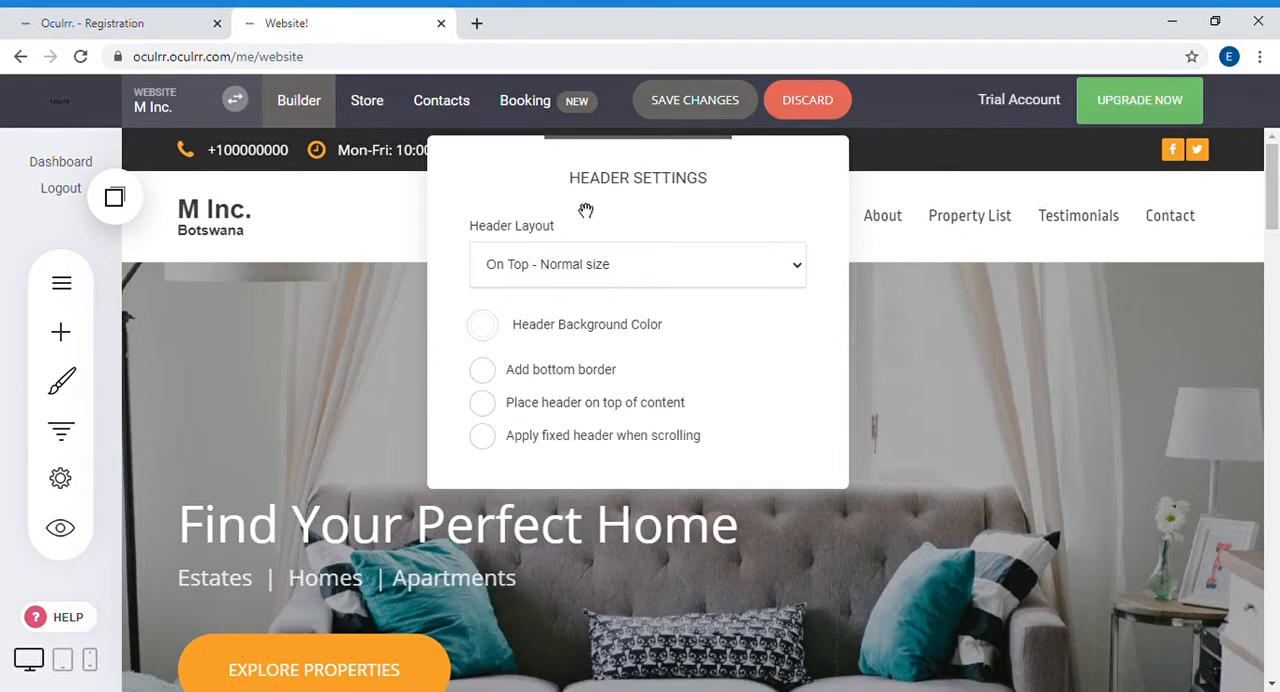
left_click(484, 330)
left_click(708, 648)
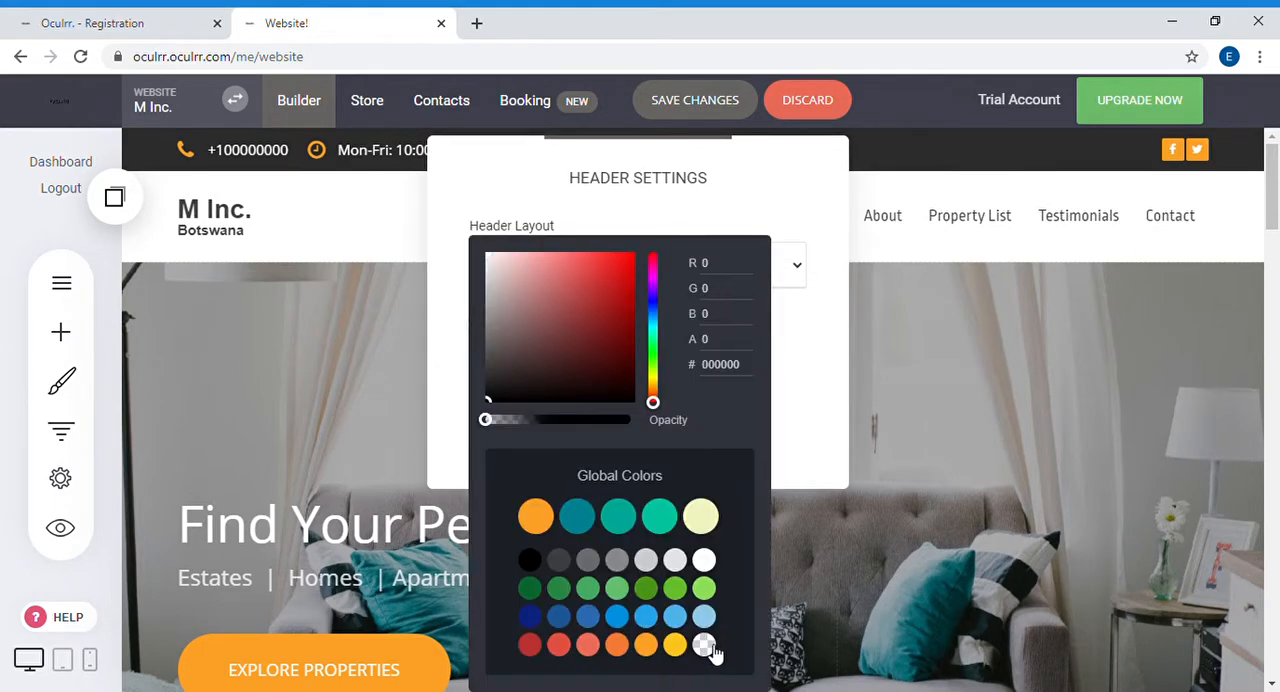
left_click(580, 208)
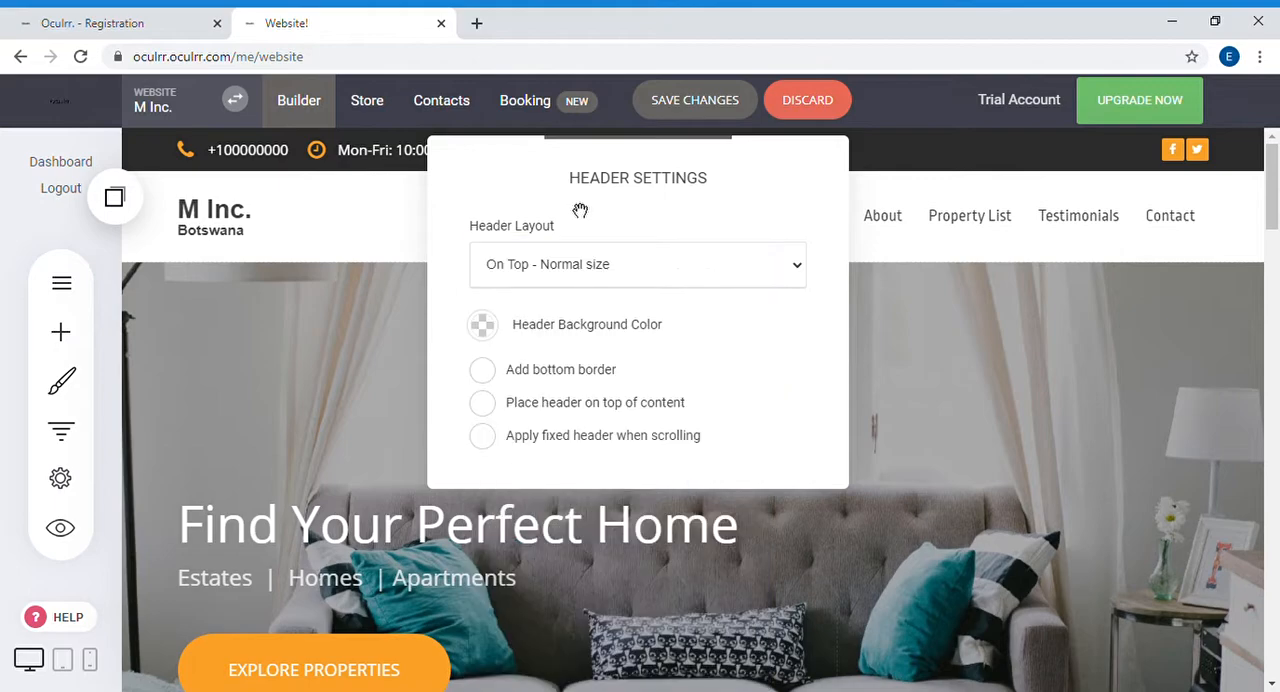
left_click(482, 404)
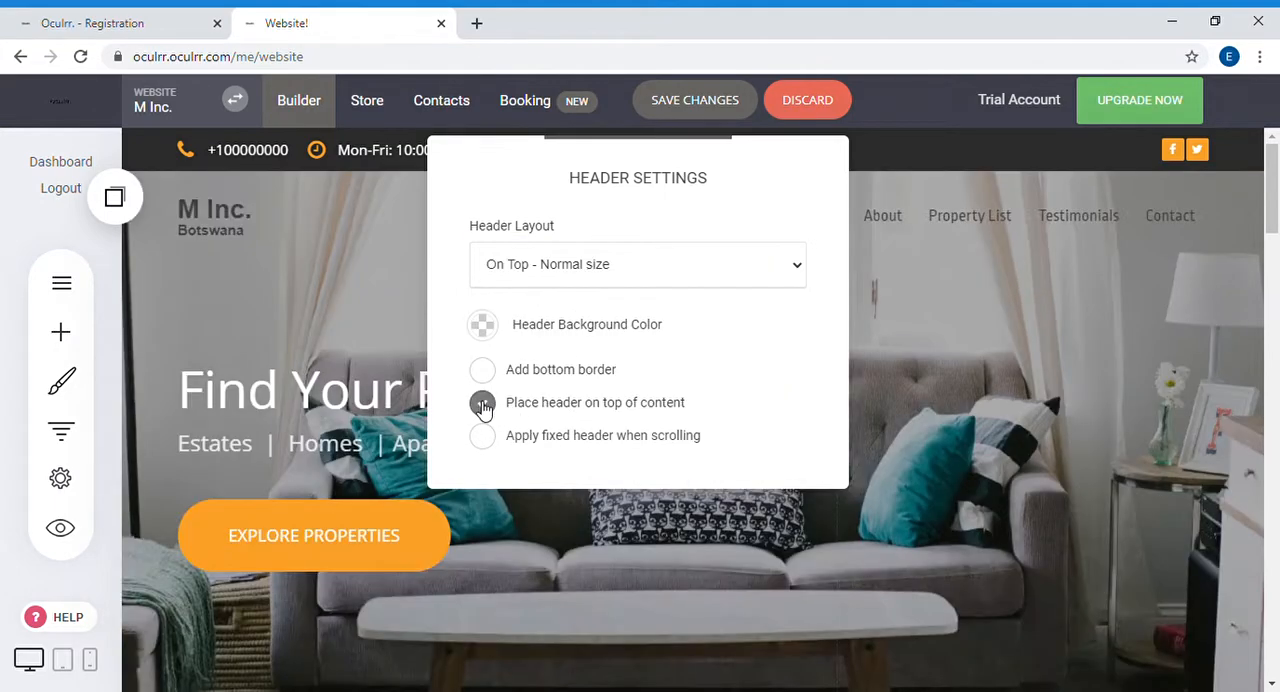
left_click(953, 355)
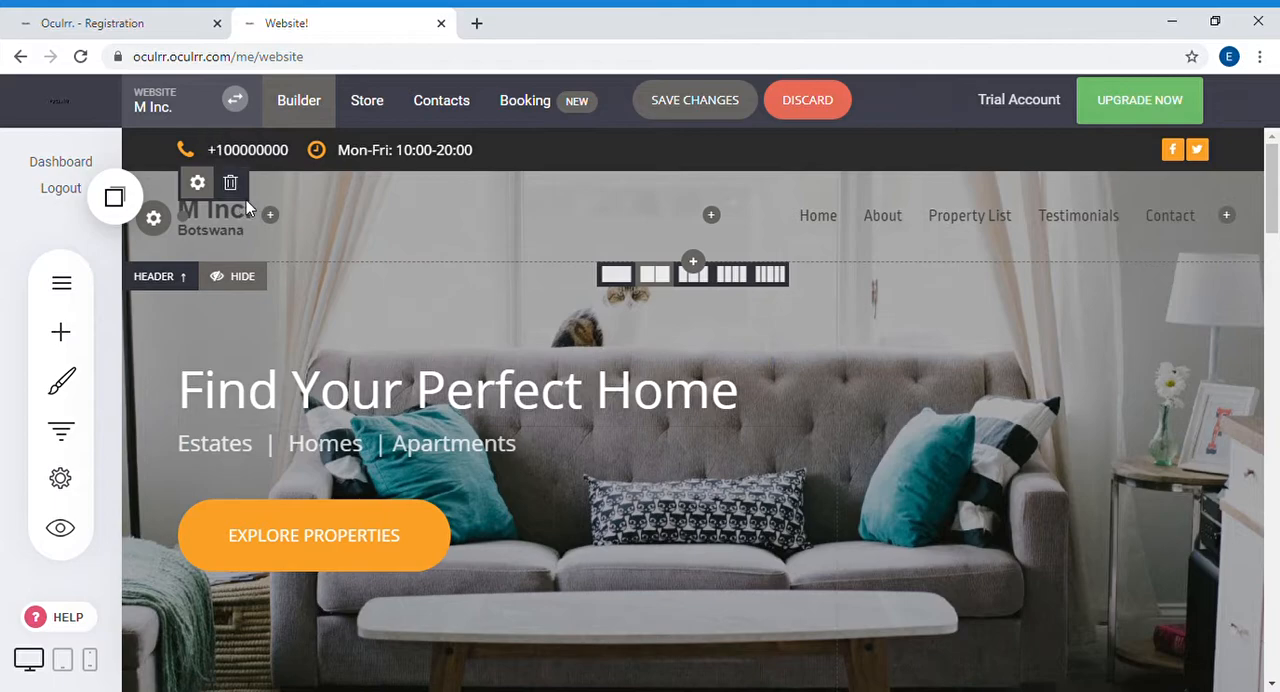
Step: Set the color of both lines of the header's text logo to the global orange FBA026
left_click(197, 185)
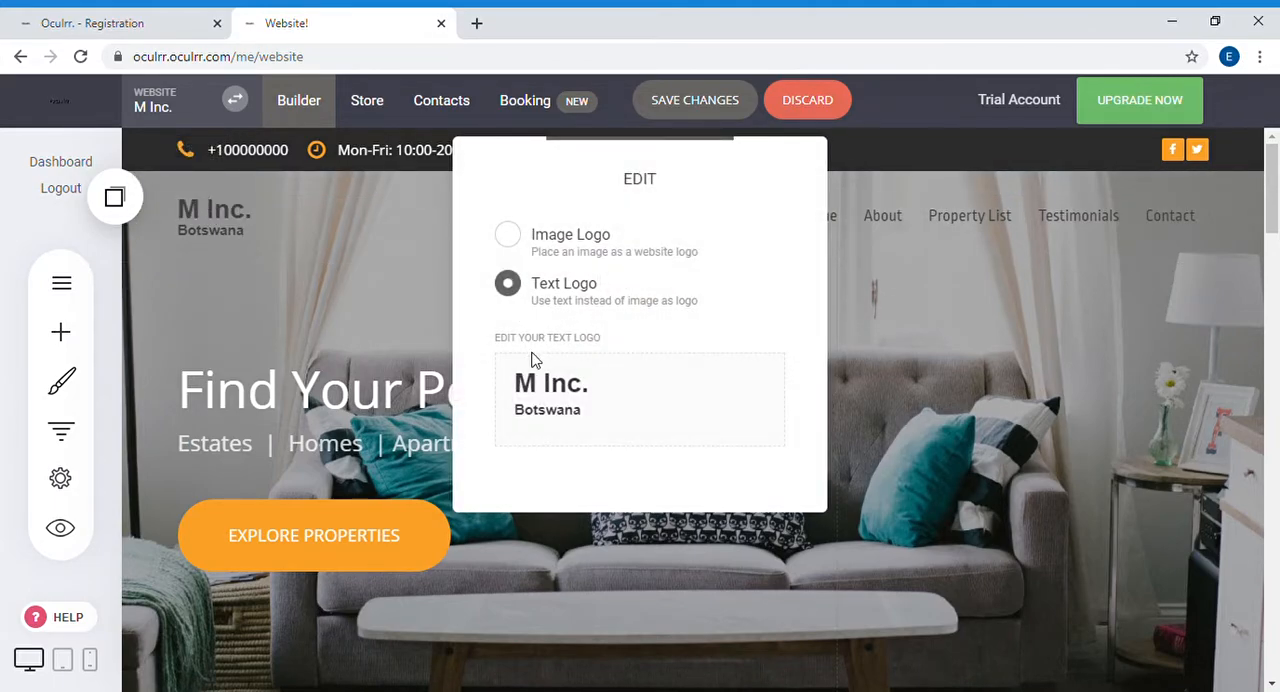
triple_click(562, 396)
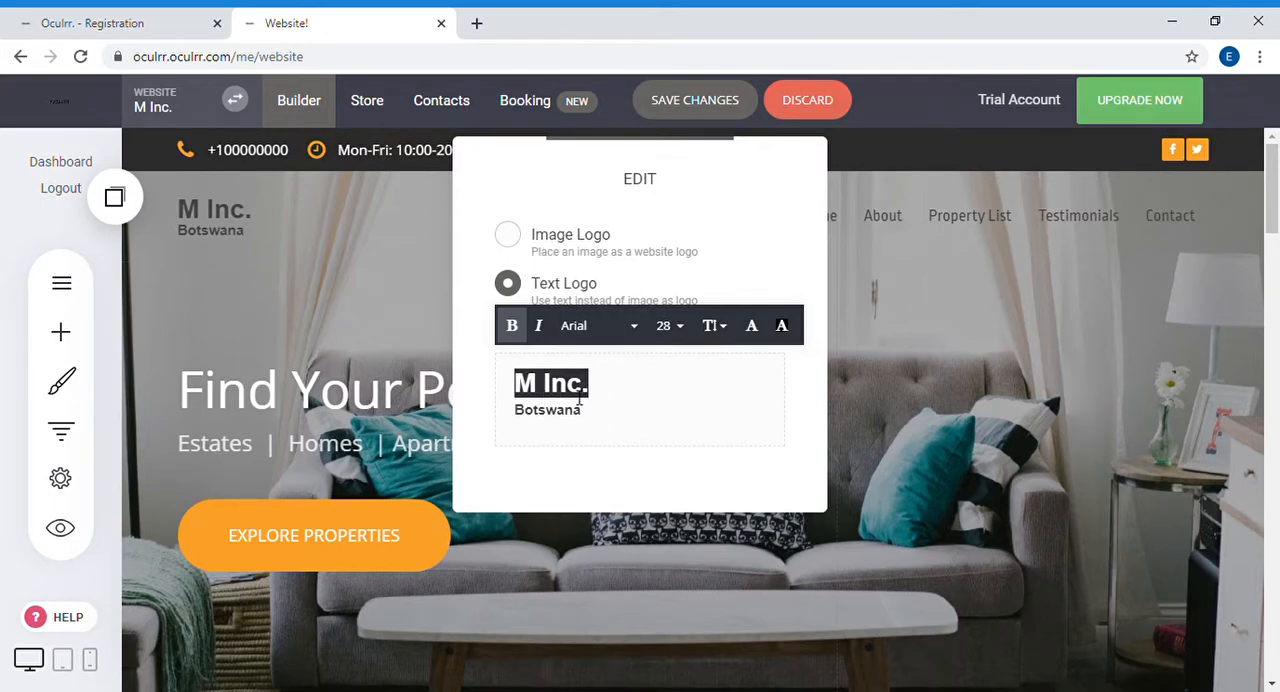
left_click(634, 437)
left_click_drag(640, 428, 481, 386)
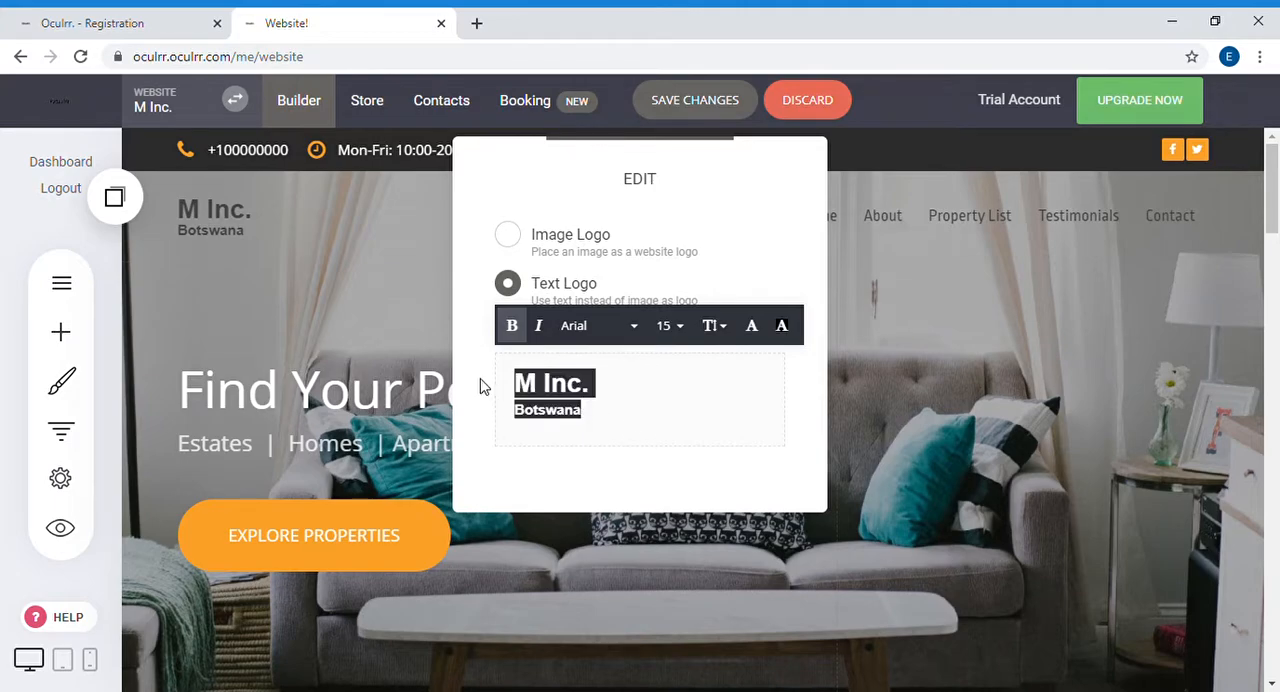
left_click(749, 325)
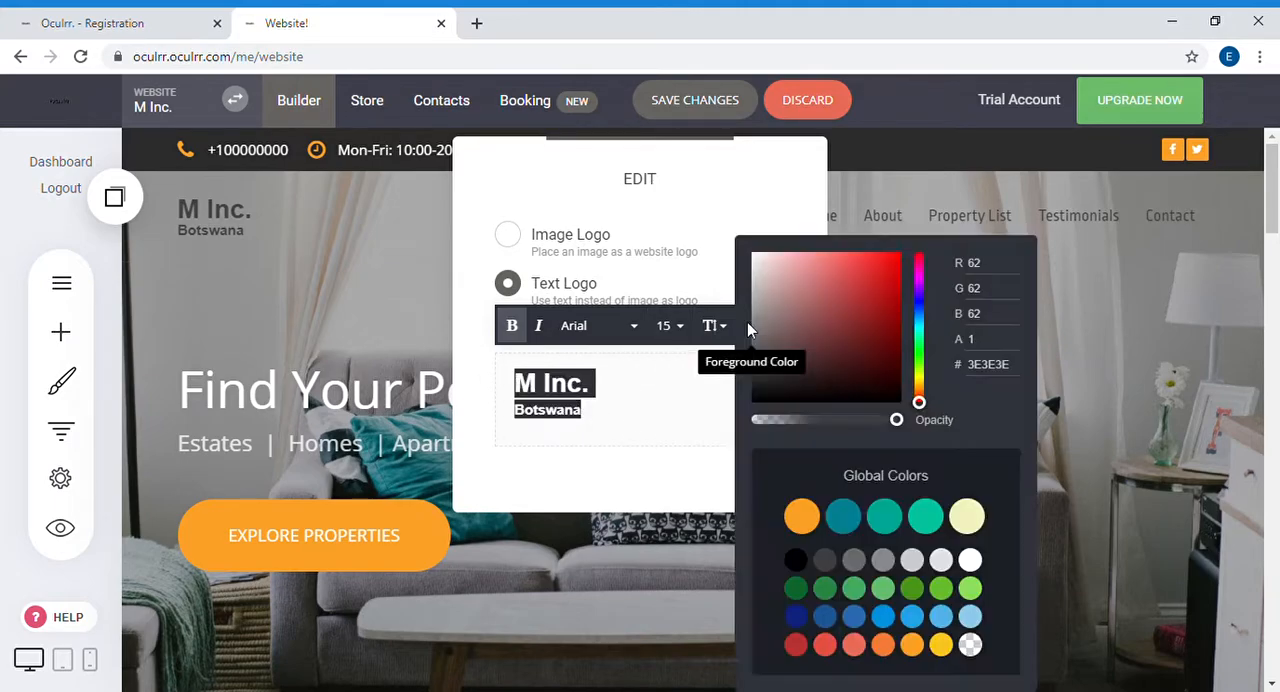
left_click(801, 516)
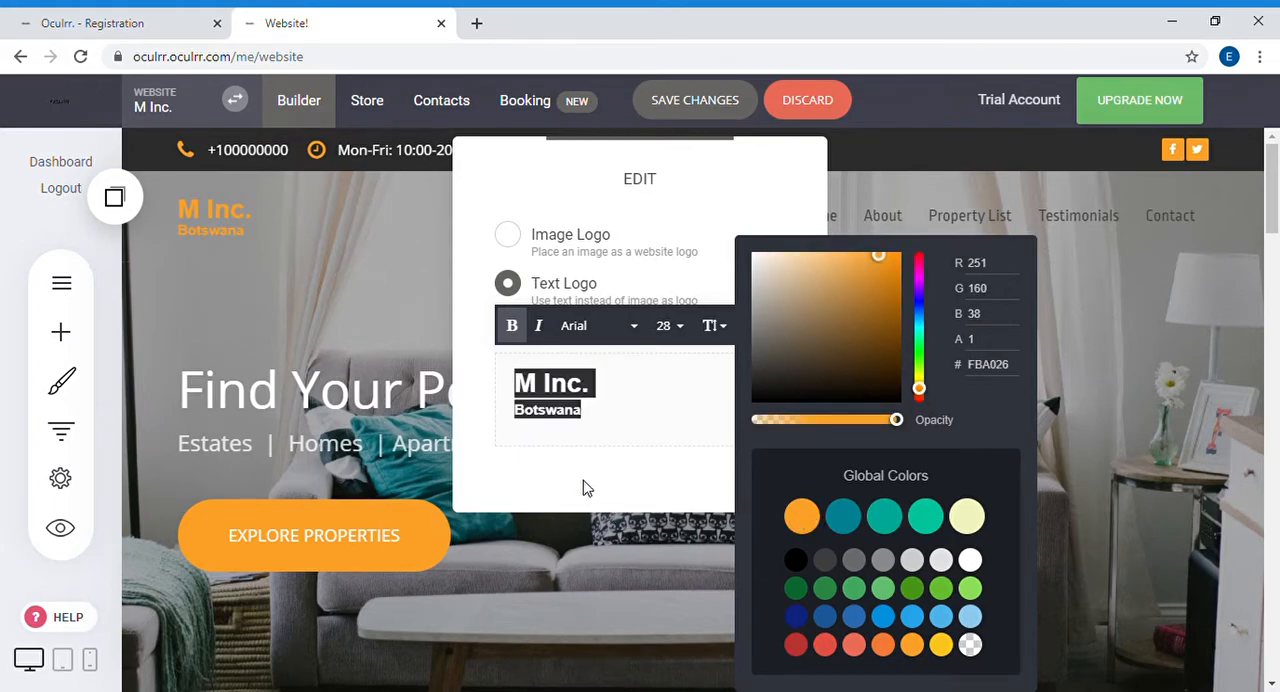
Step: Change the color of the text logo's first line, "M Inc.", to white (FFFFFF)
left_click(547, 390)
triple_click(548, 392)
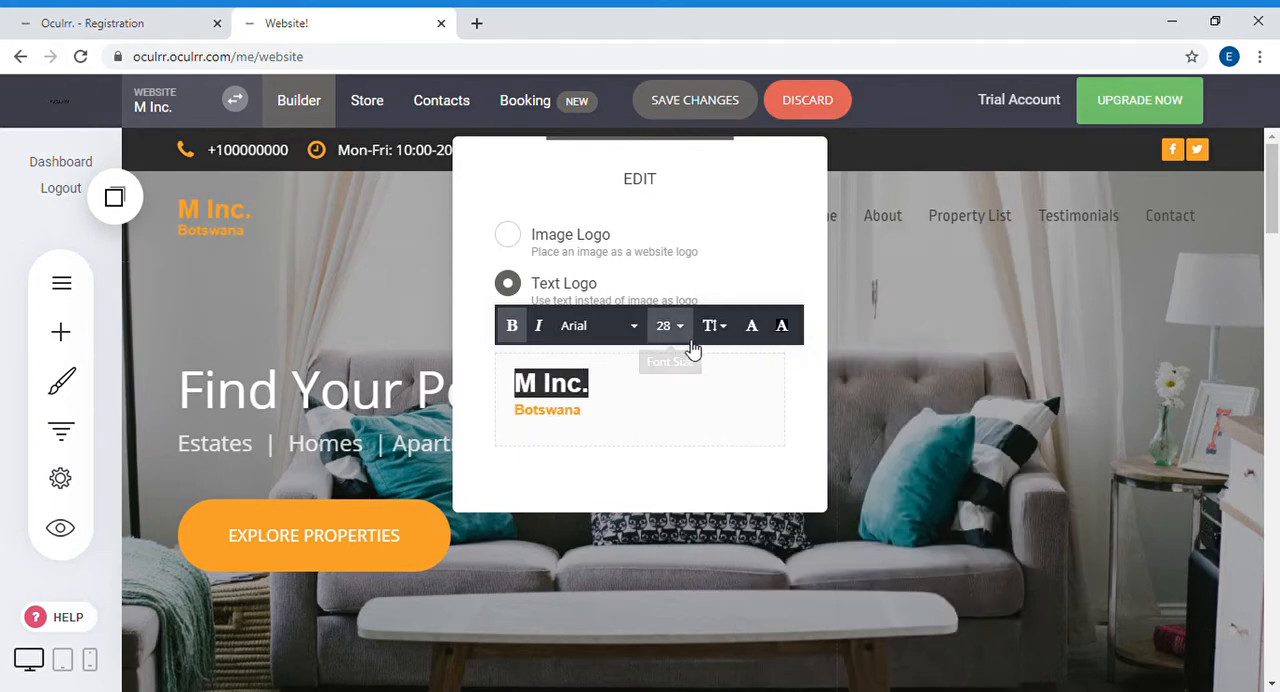
left_click(752, 326)
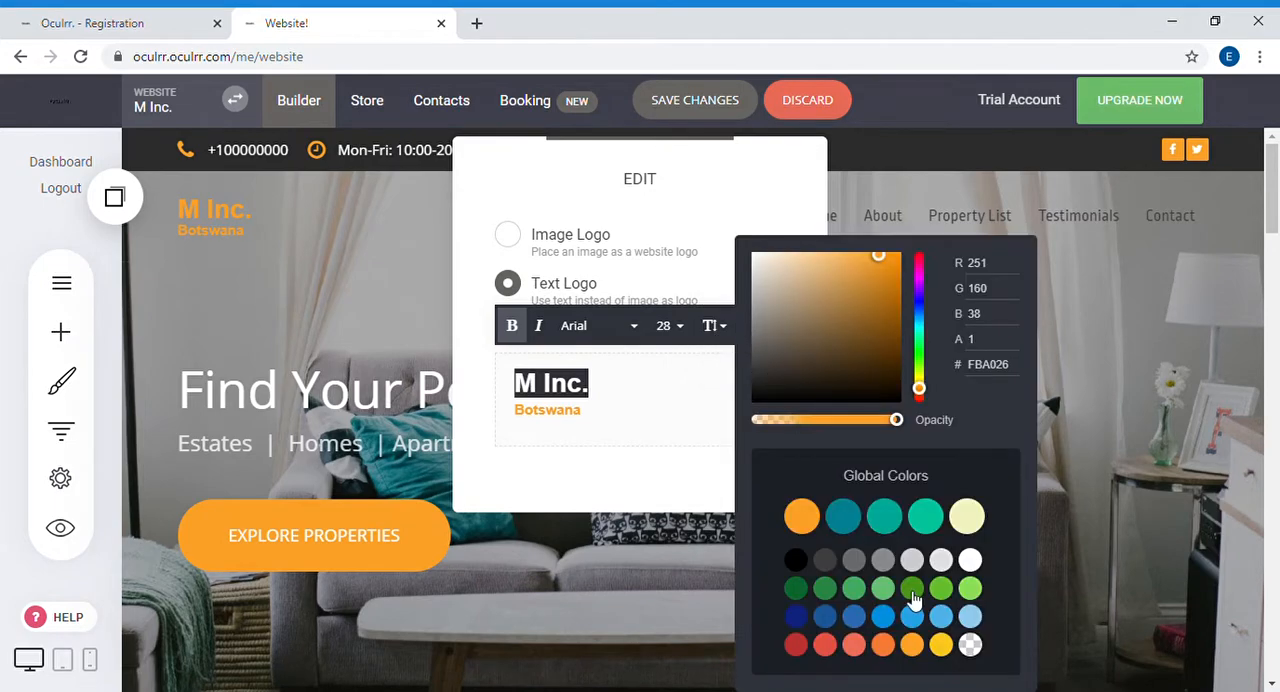
left_click(970, 560)
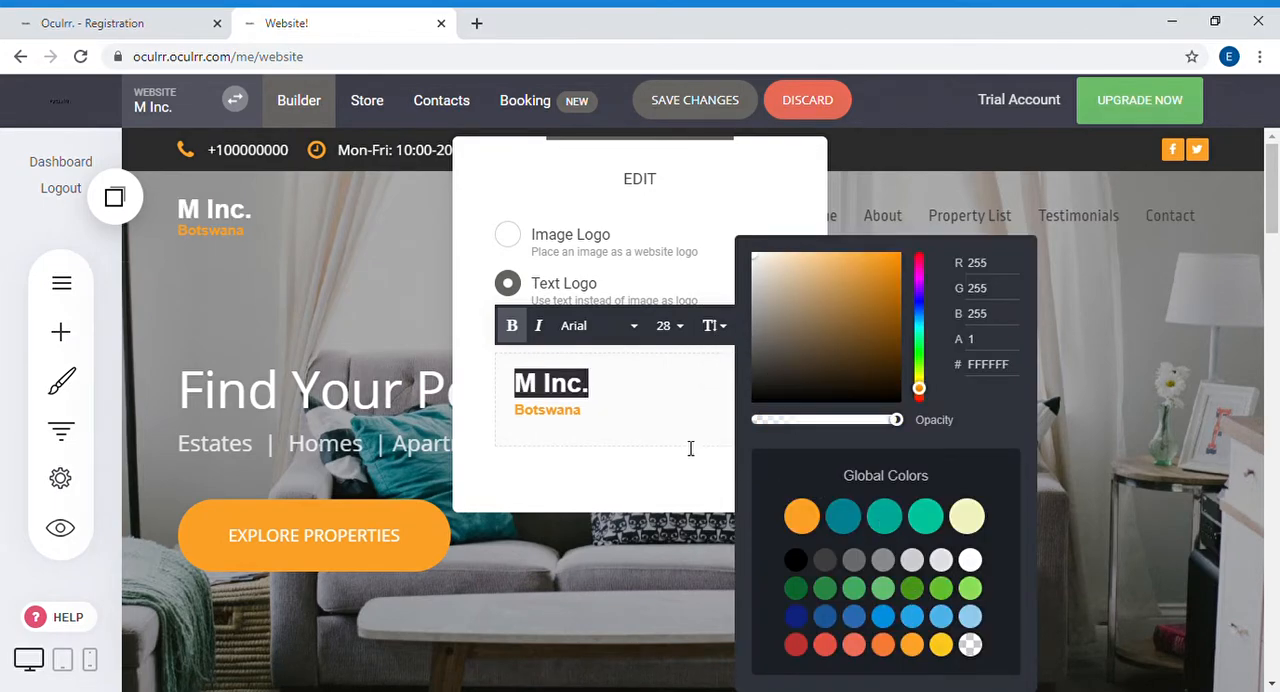
left_click(609, 417)
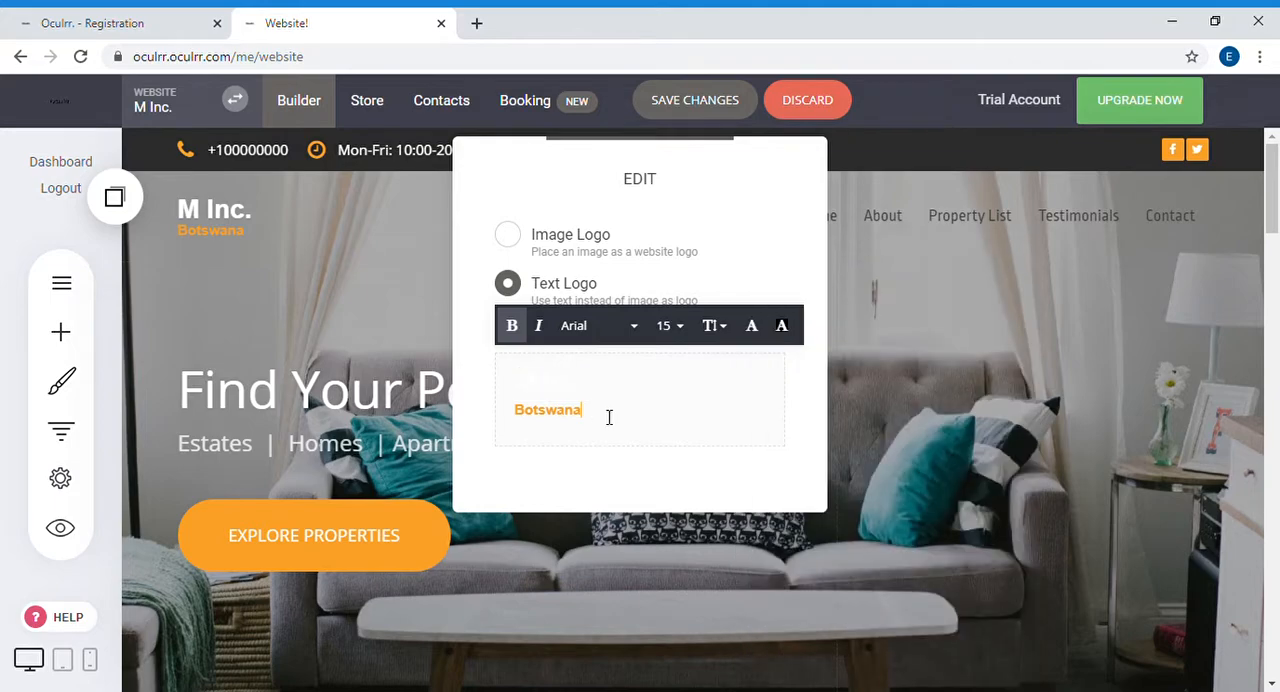
Step: Change the first line of the text logo to read "Mog... Inc."
triple_click(545, 394)
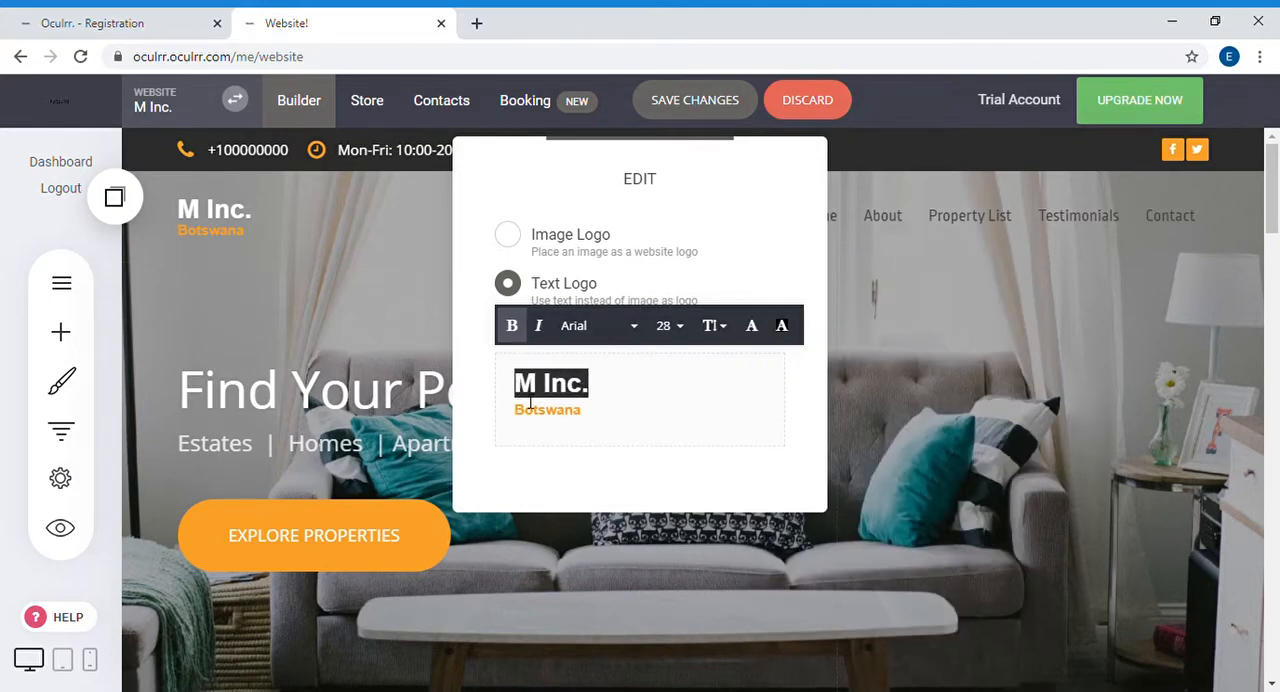
left_click(549, 397)
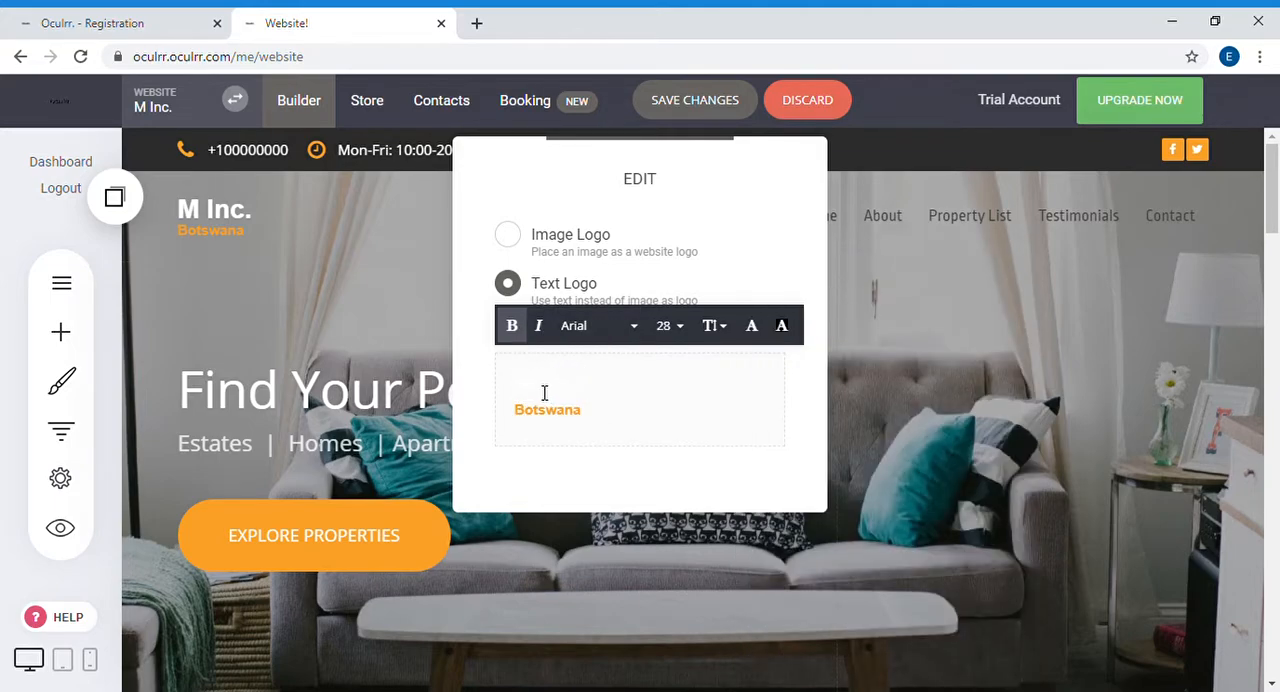
type("f")
key("BackSpace")
type("og")
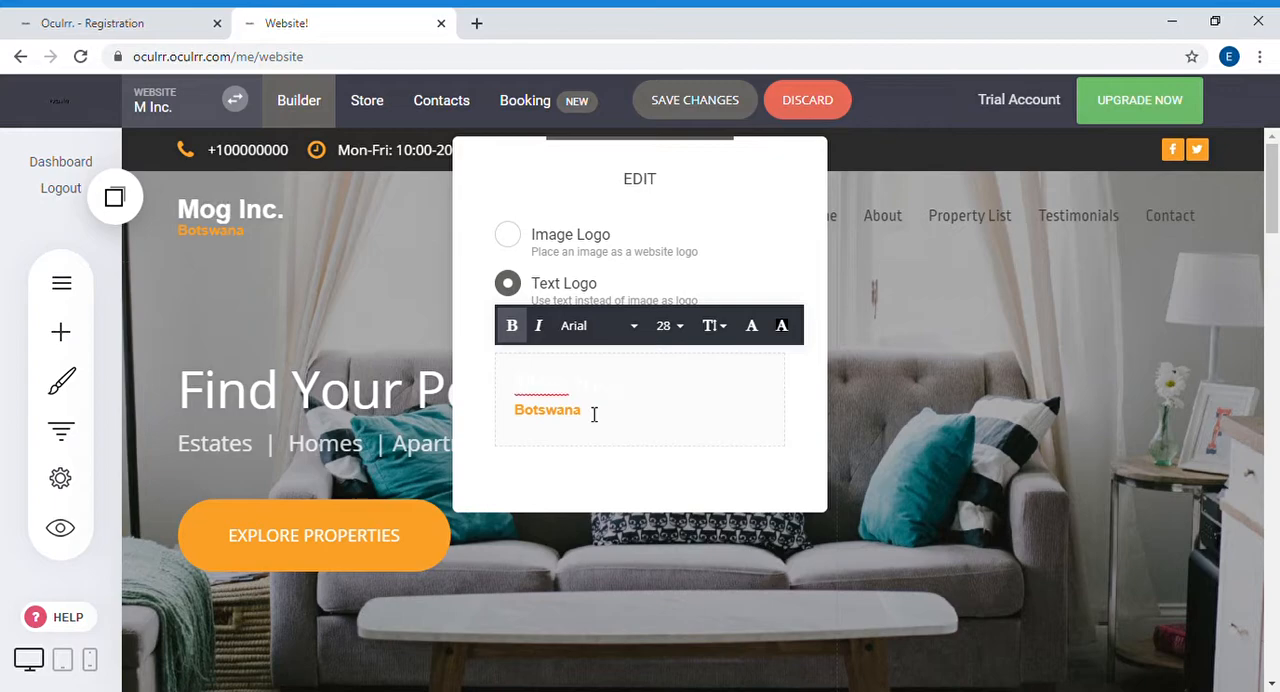
type("...")
Step: Set the font size of the logo's "Botswana" line to 22 and close the logo editor
double_click(541, 421)
left_click(669, 326)
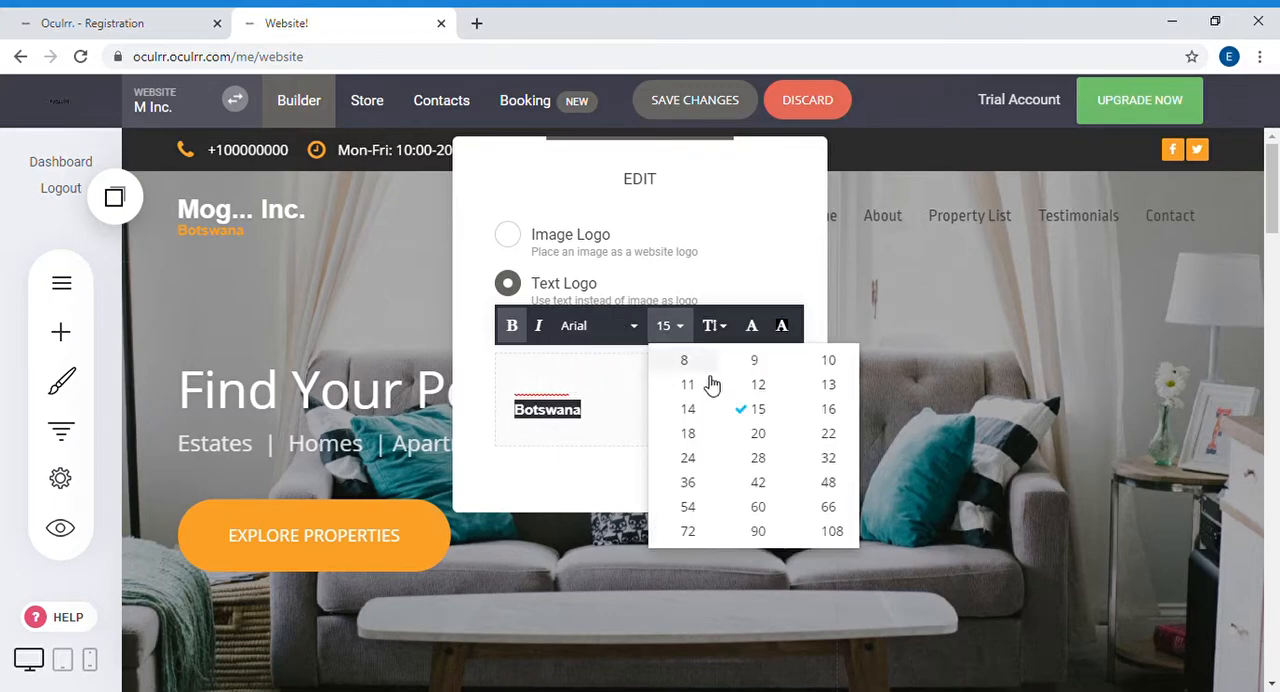
left_click(693, 441)
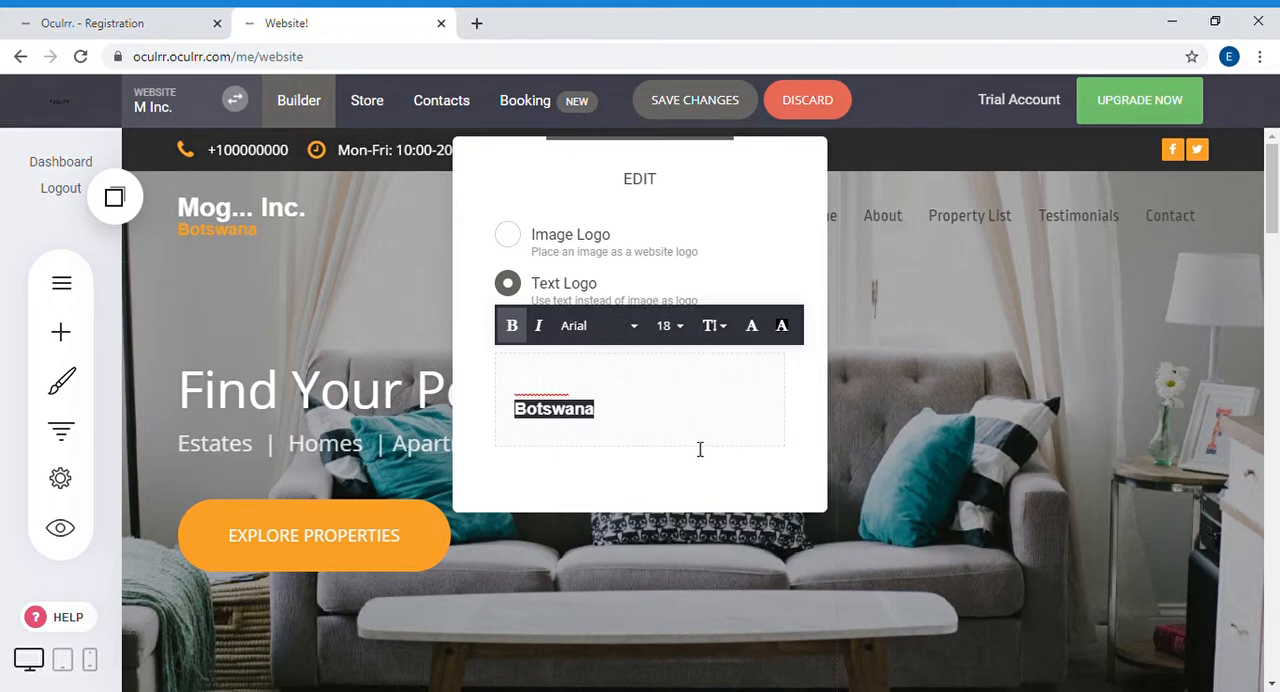
left_click(670, 325)
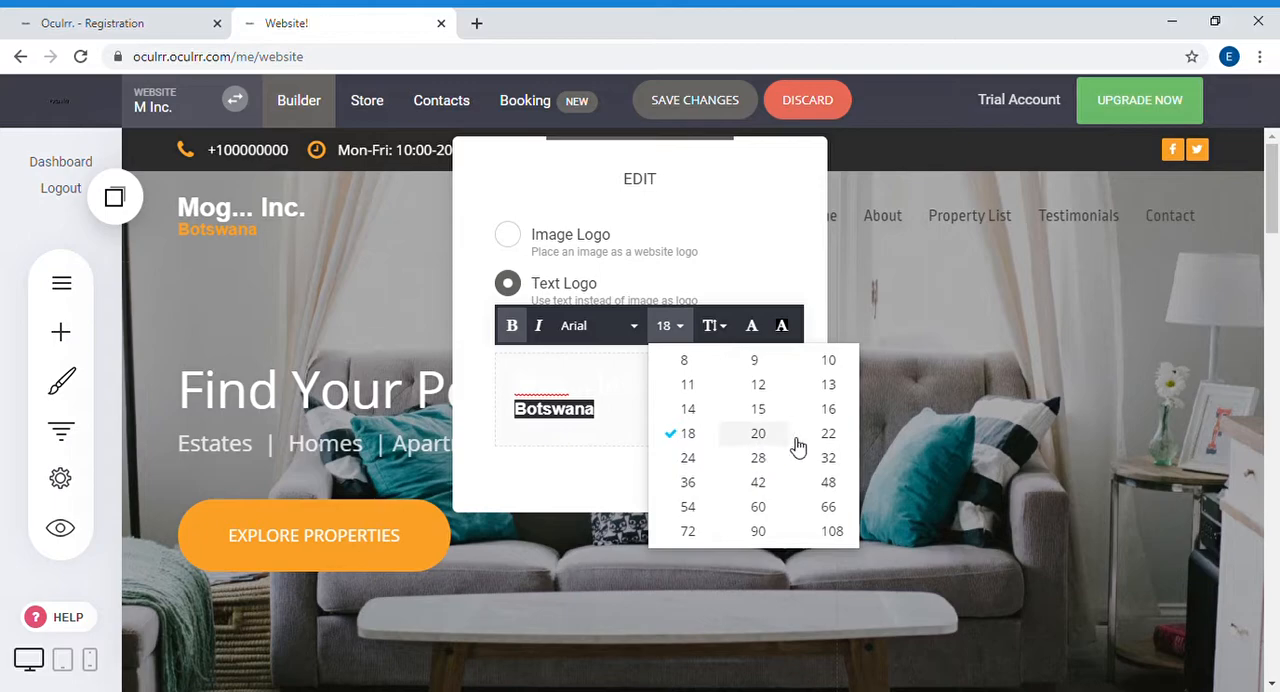
left_click(829, 434)
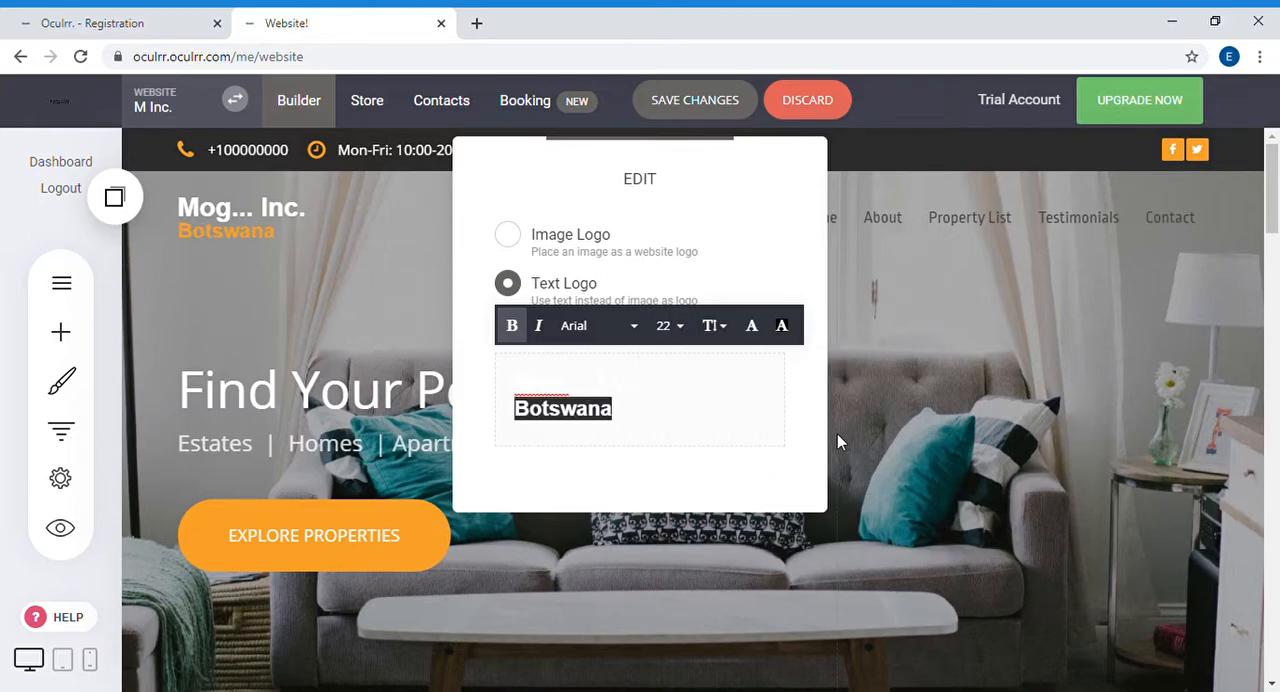
left_click(726, 437)
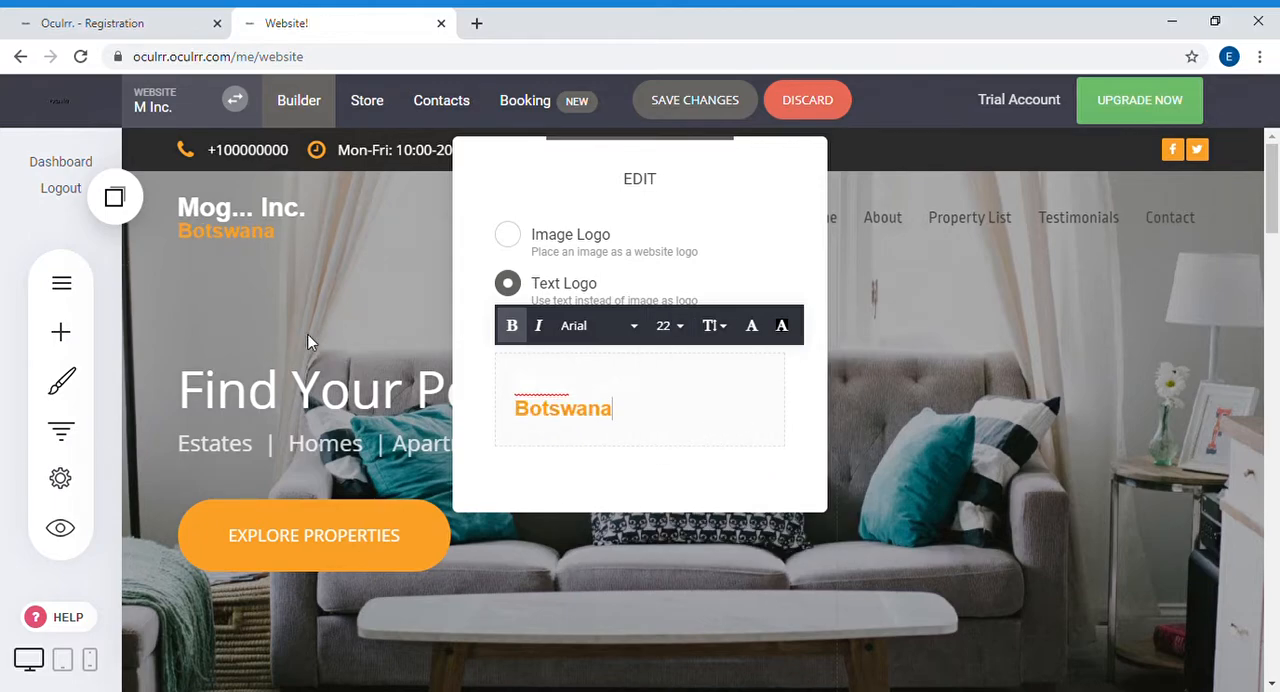
left_click(940, 374)
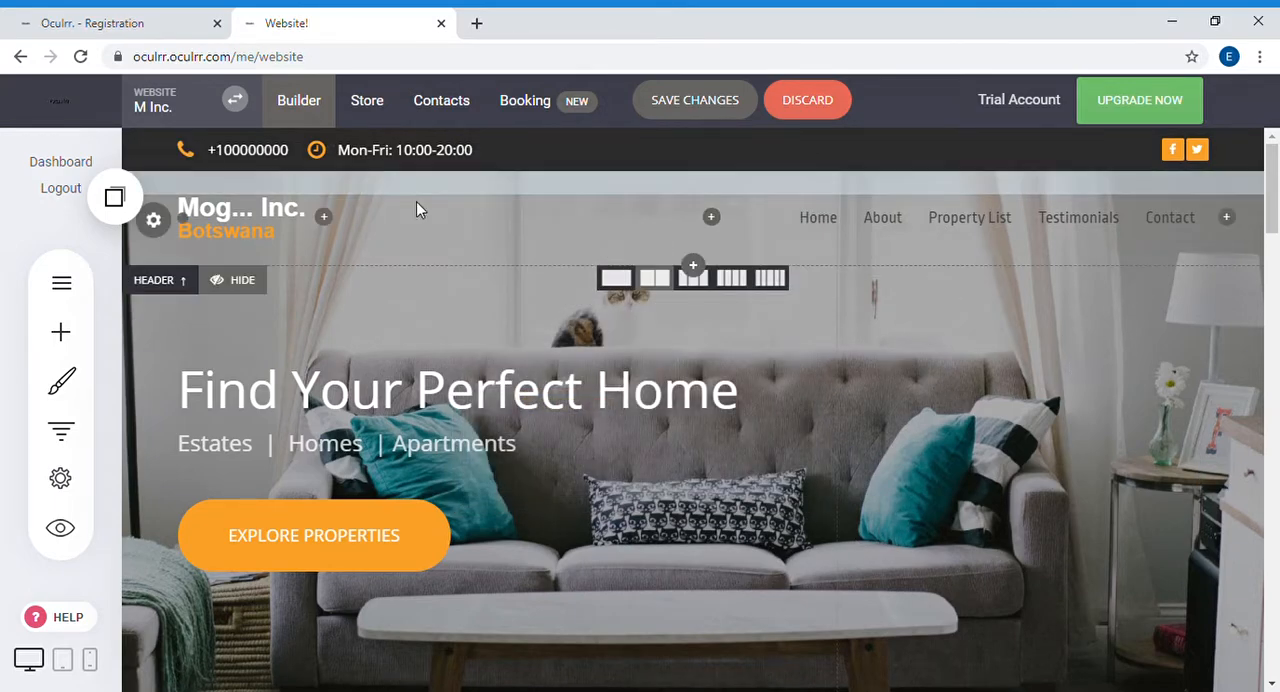
Step: Set the font size of the hero heading "Find Your Perfect Home" to 28
left_click(386, 415)
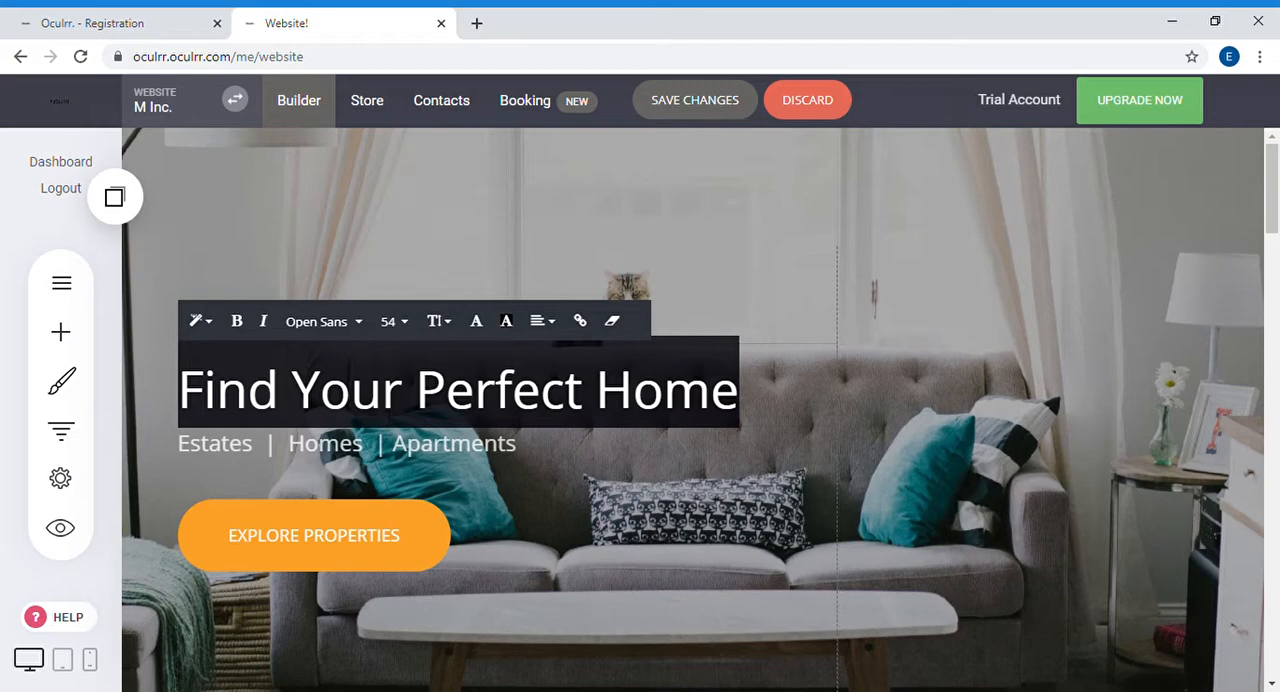
left_click(979, 364)
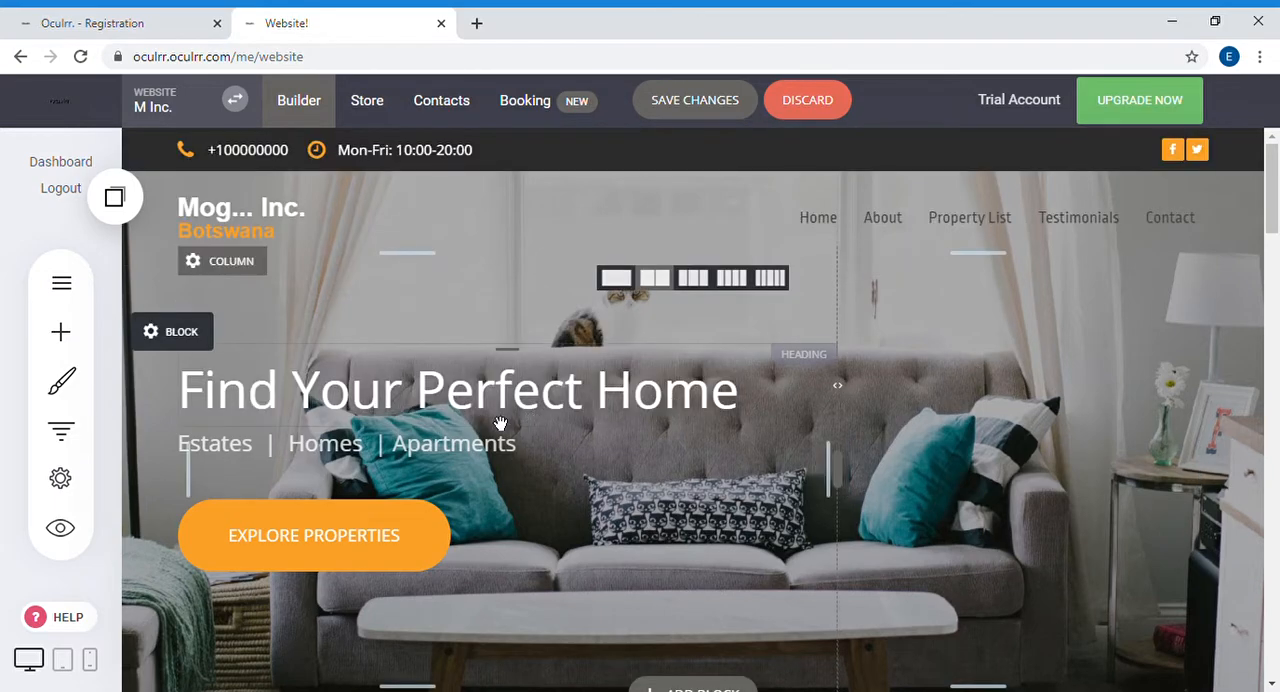
left_click(527, 408)
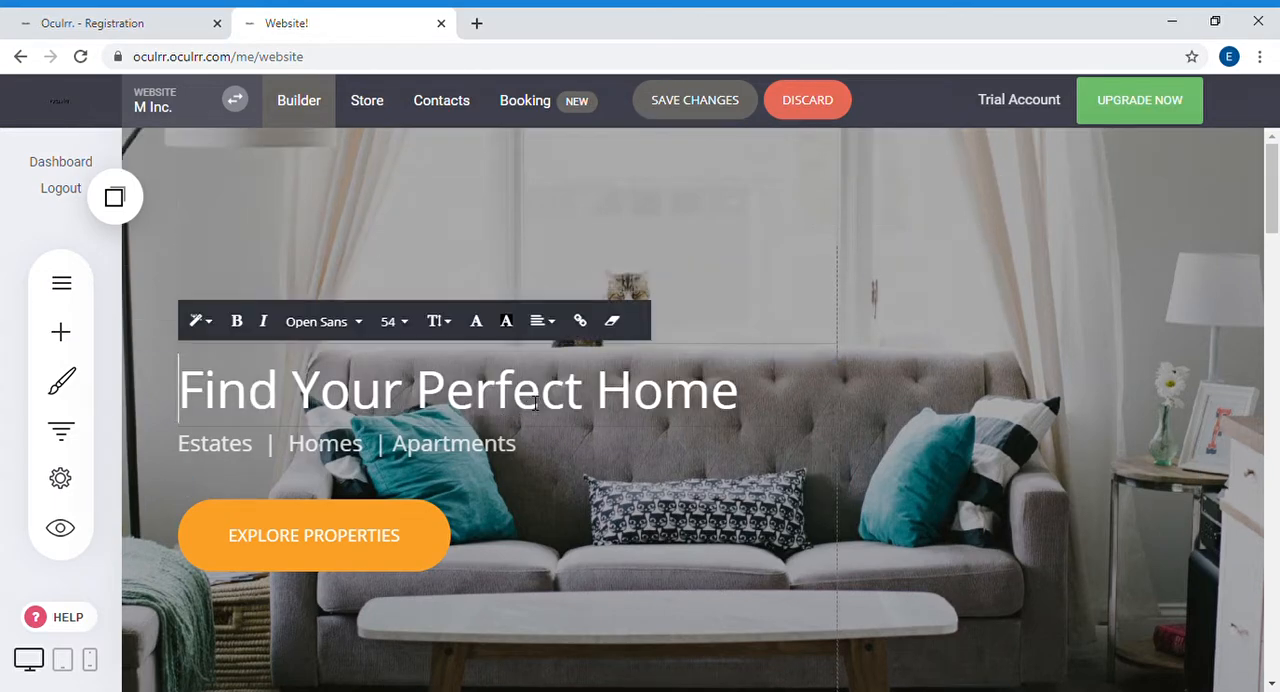
left_click(418, 338)
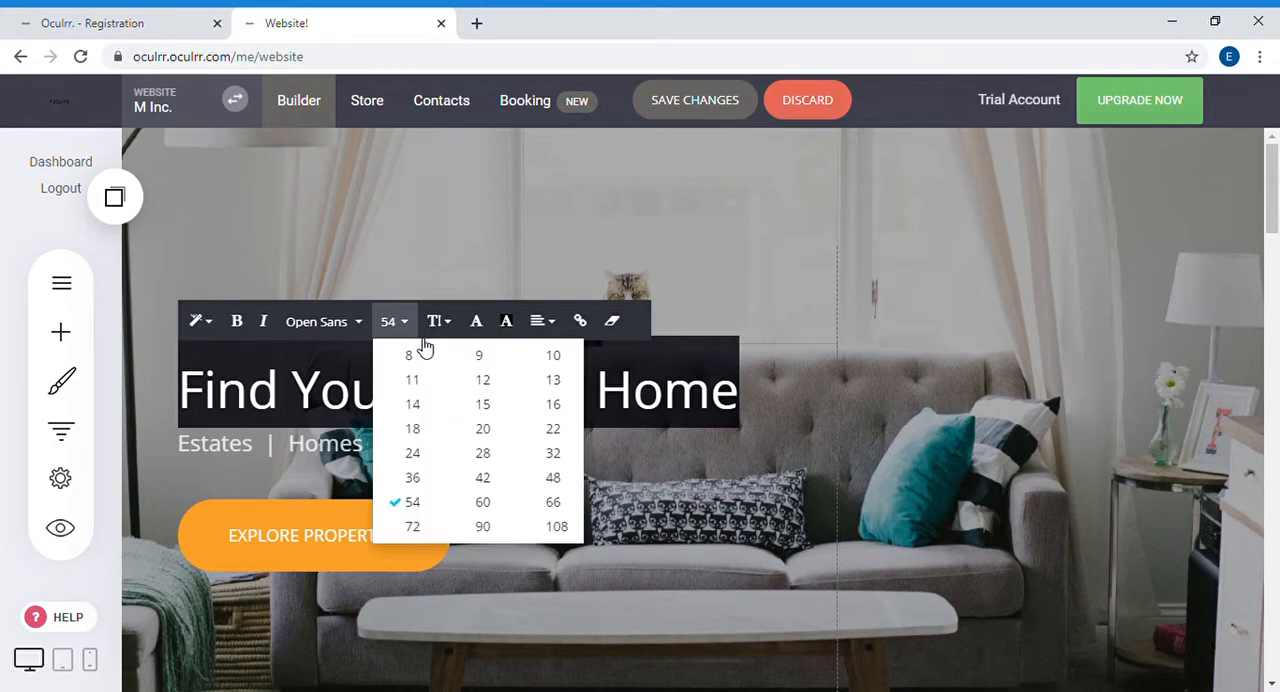
left_click(430, 440)
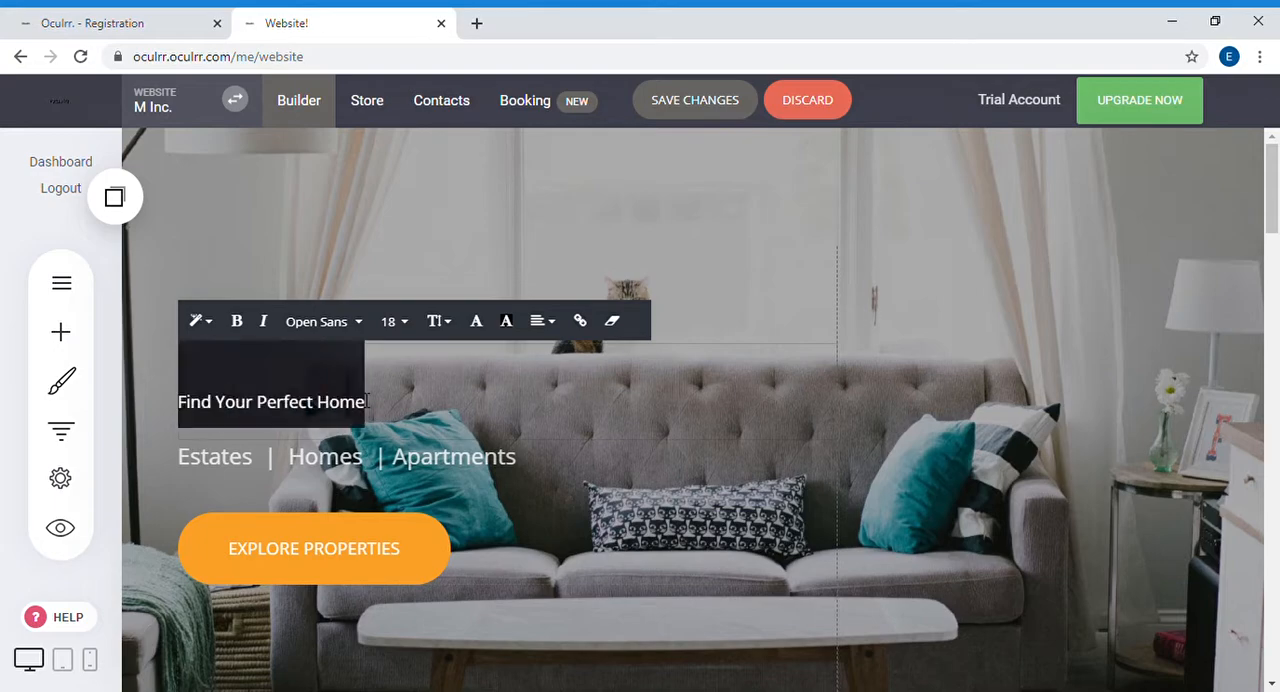
left_click(400, 323)
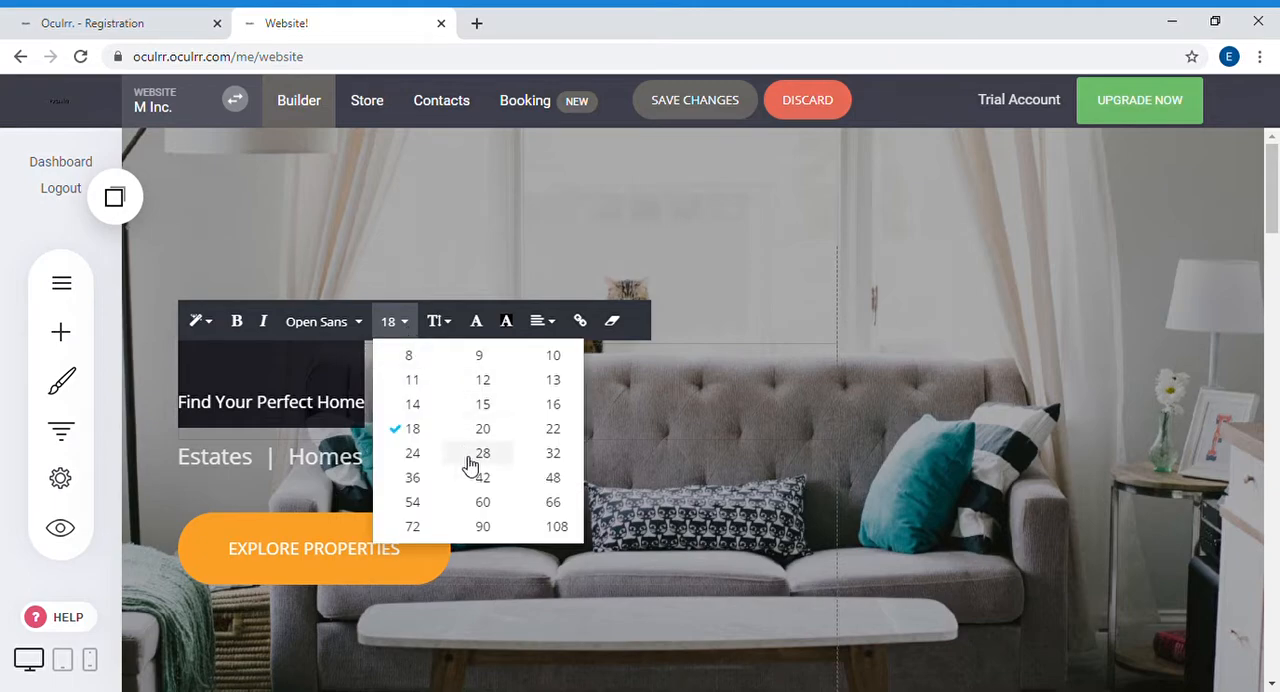
left_click(482, 453)
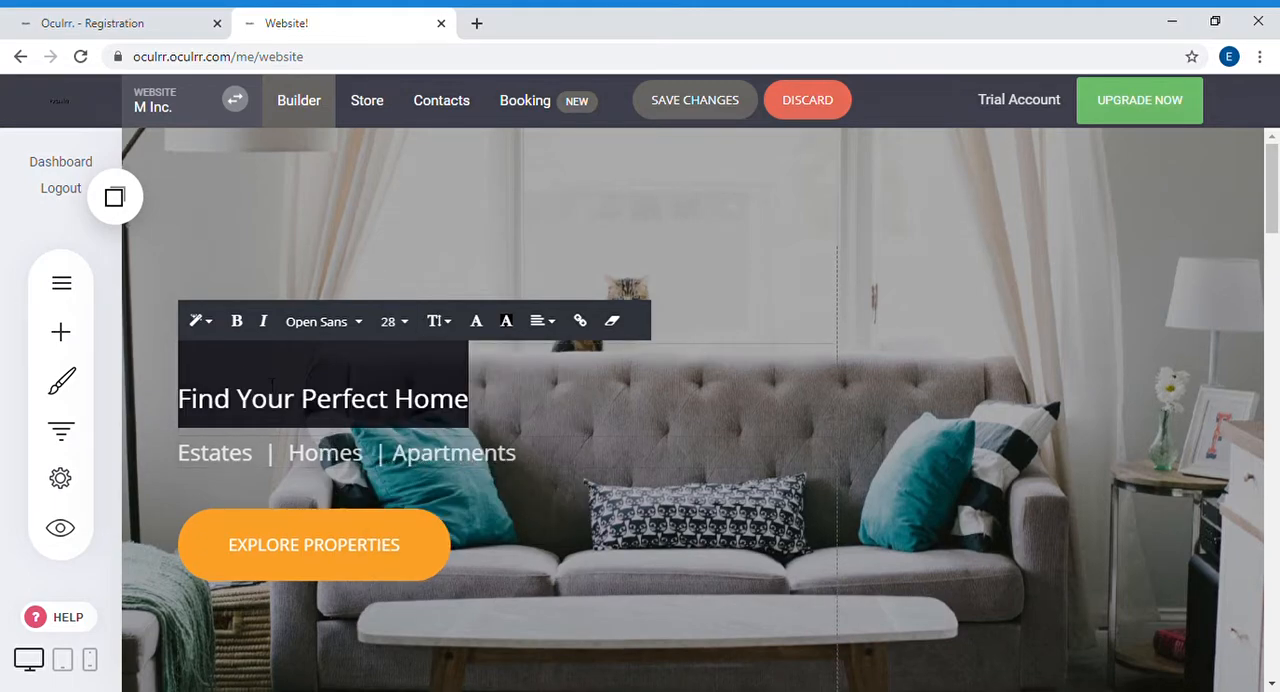
Step: Apply the Header 4 style to the hero heading "Find Your Perfect Home"
left_click(204, 323)
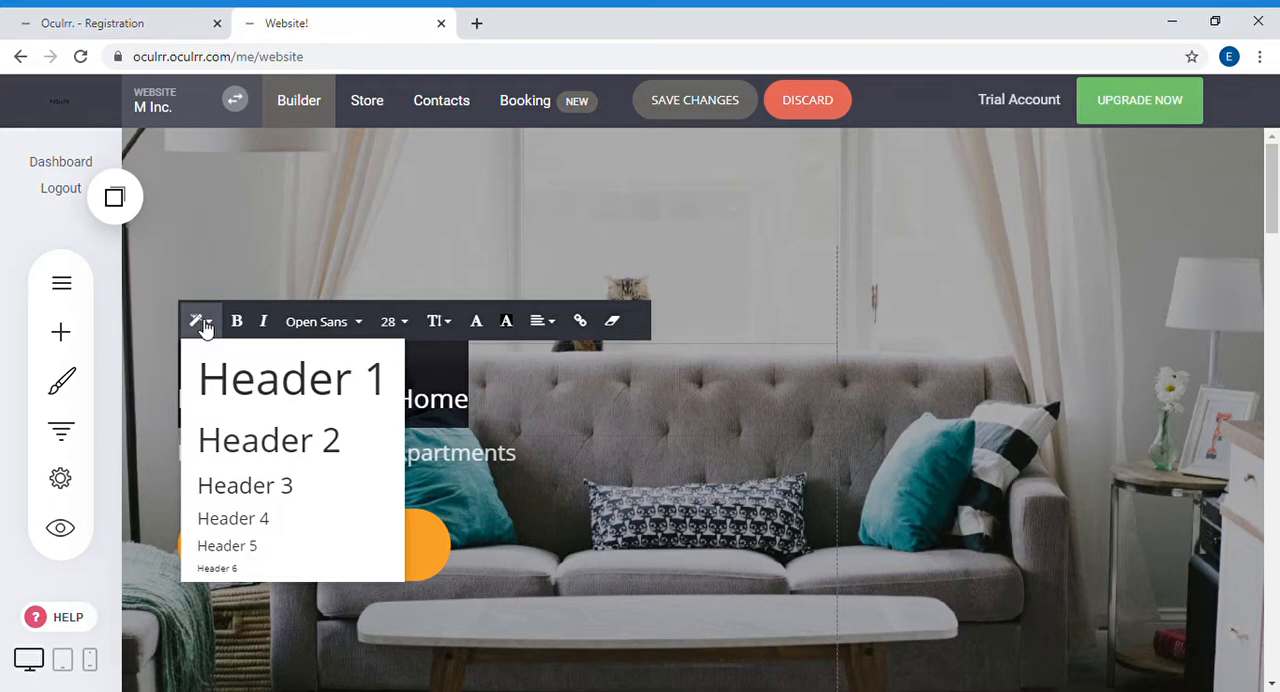
left_click(304, 396)
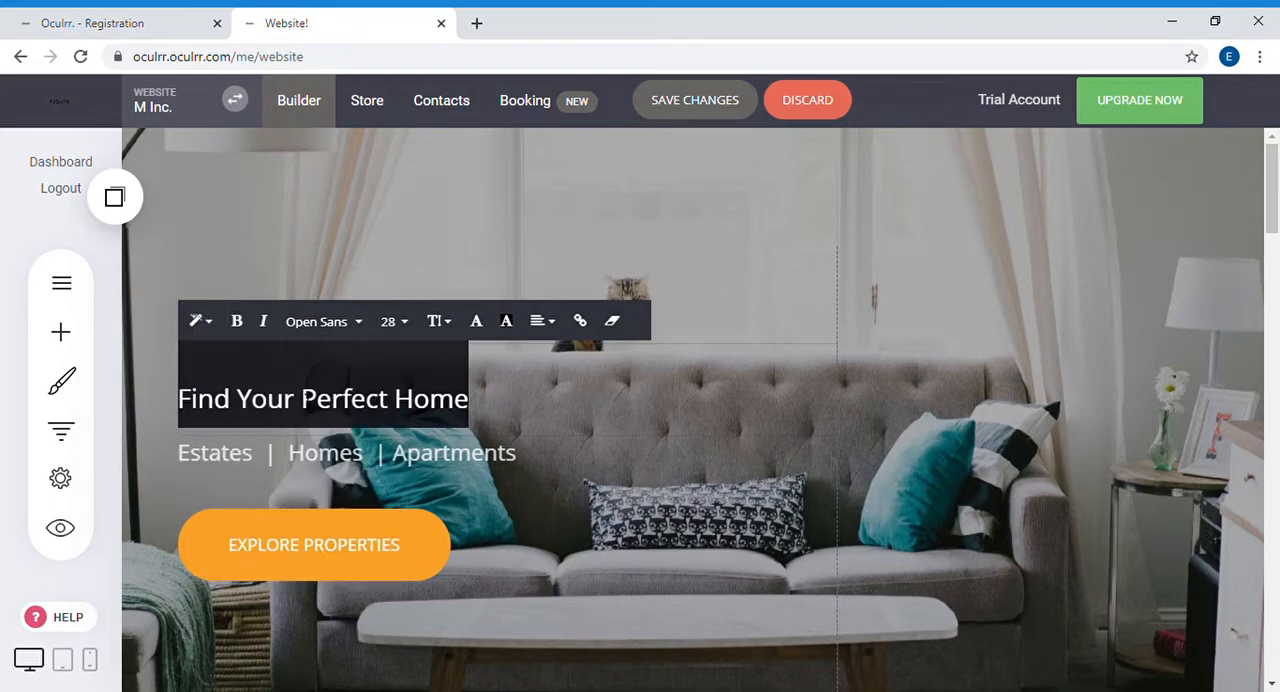
left_click(204, 322)
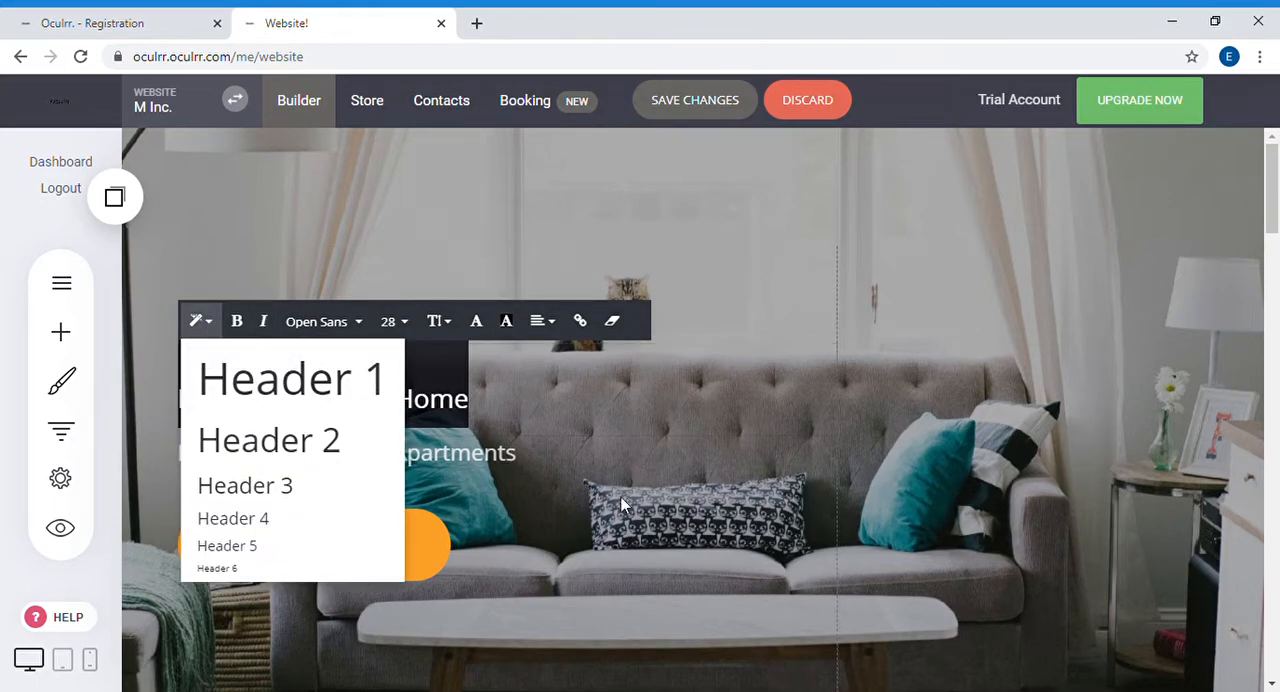
left_click(286, 535)
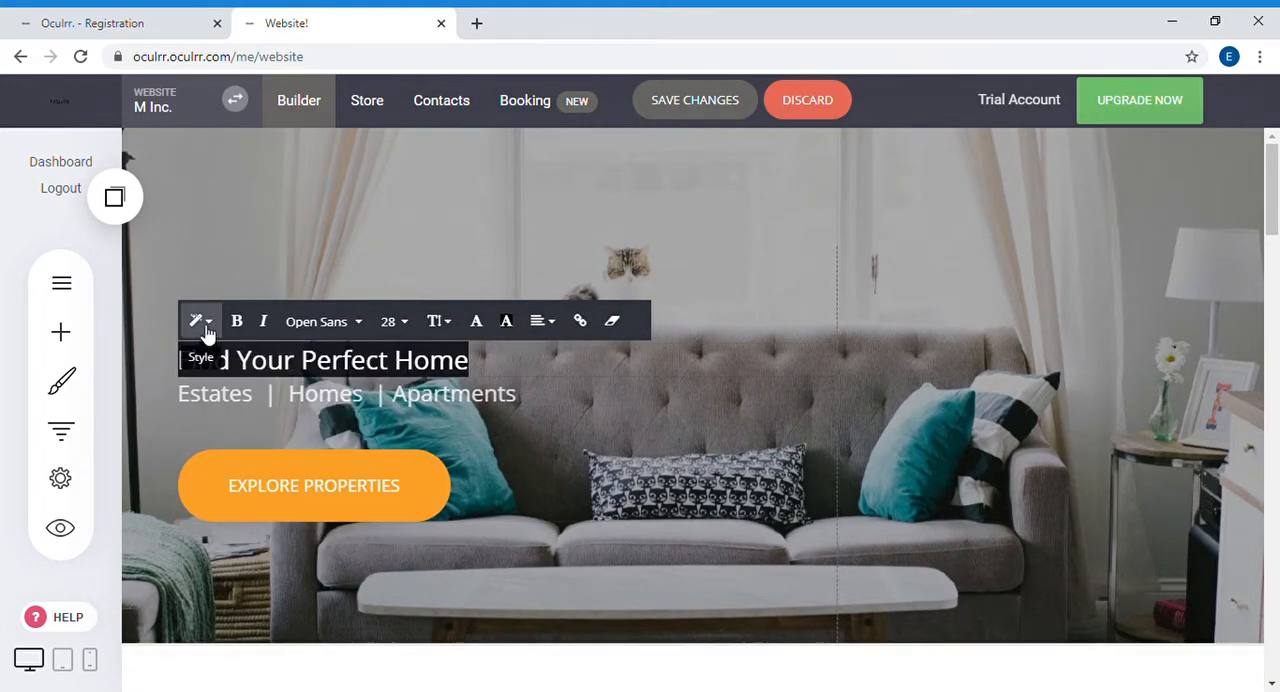
left_click(204, 322)
left_click(268, 516)
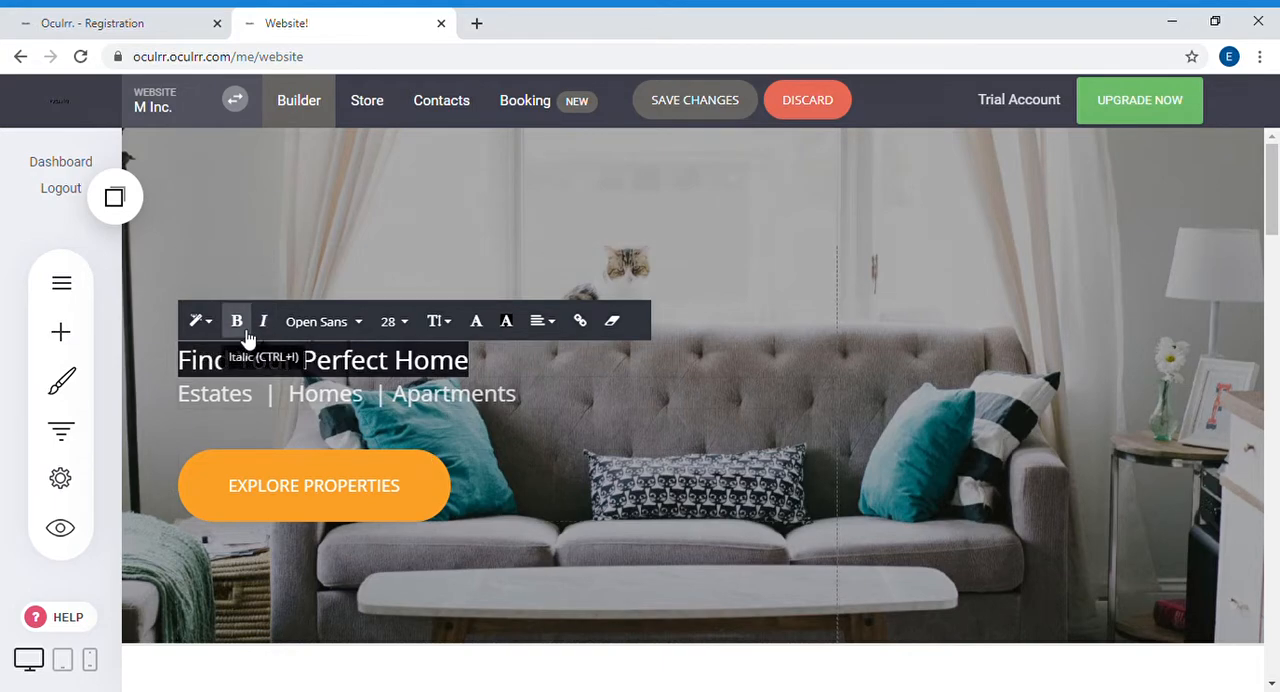
left_click(200, 321)
scroll(240, 490, "down", 1)
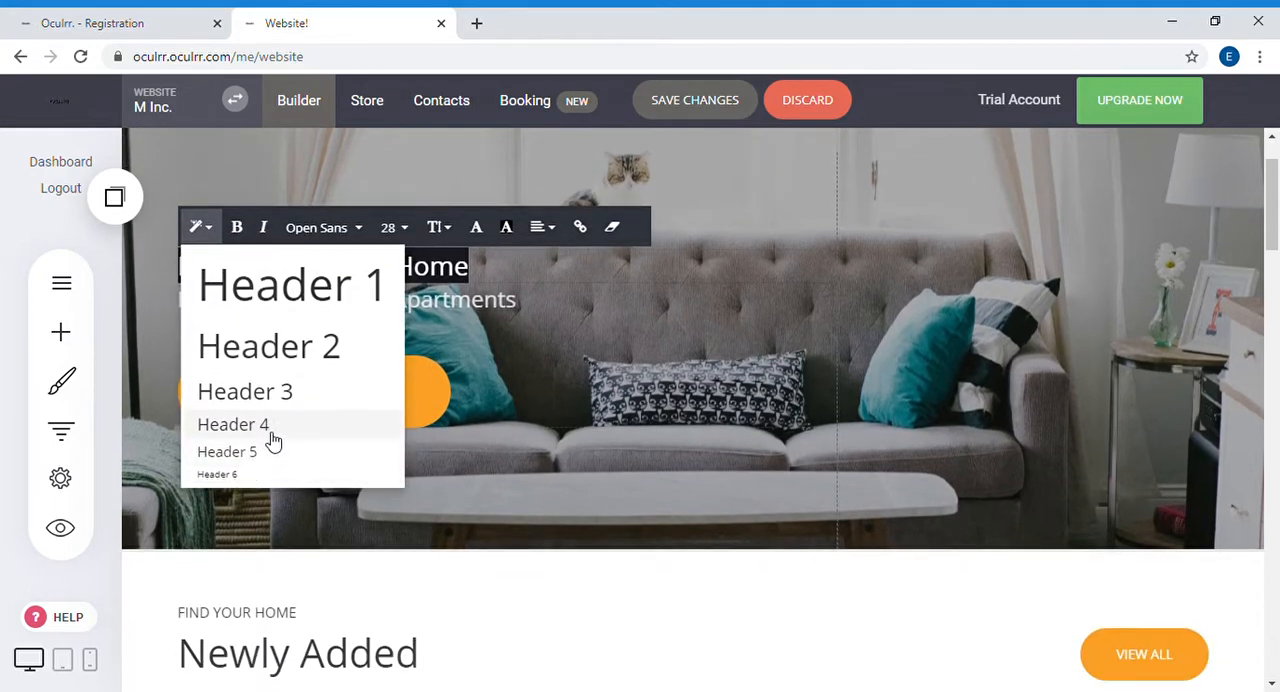
scroll(273, 440, "down", 1)
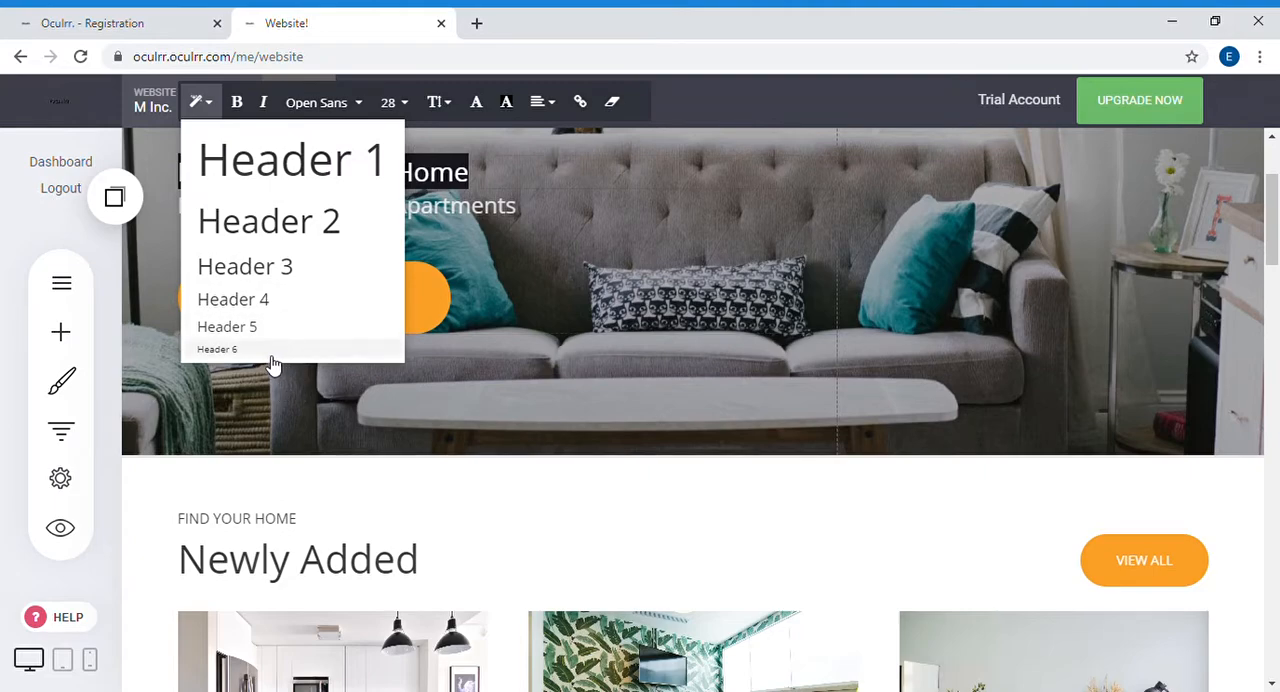
scroll(595, 418, "up", 1)
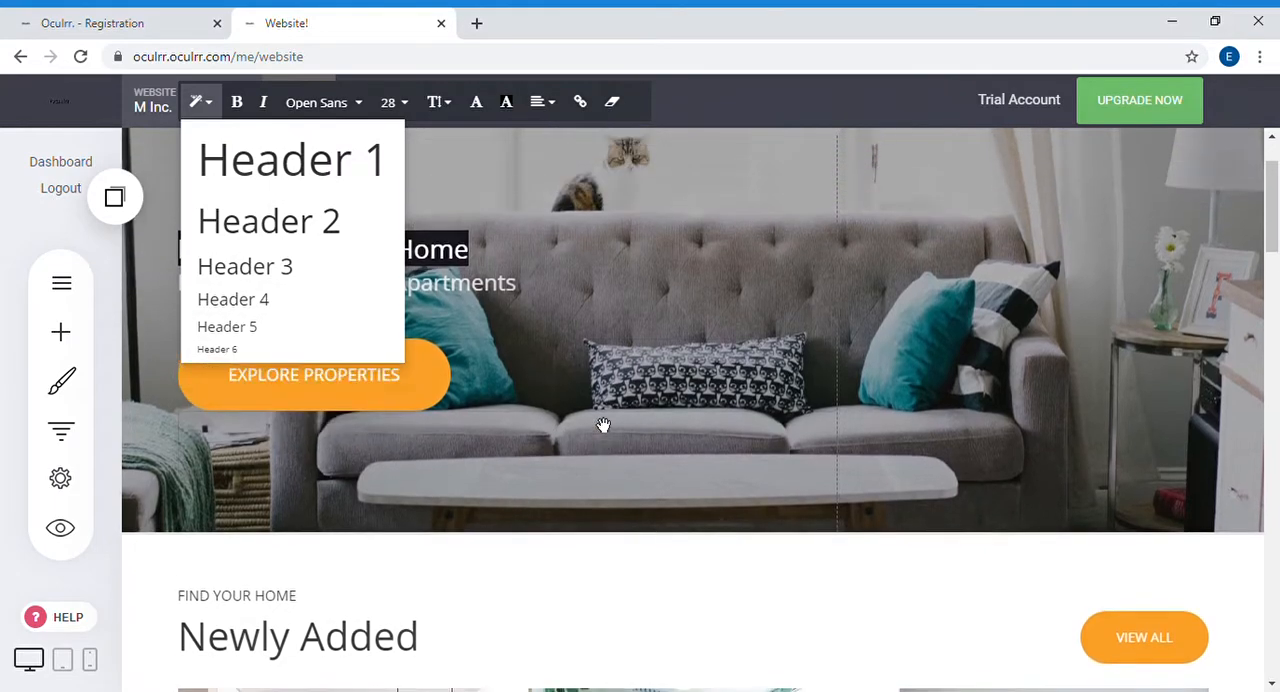
scroll(603, 425, "up", 1)
left_click(444, 394)
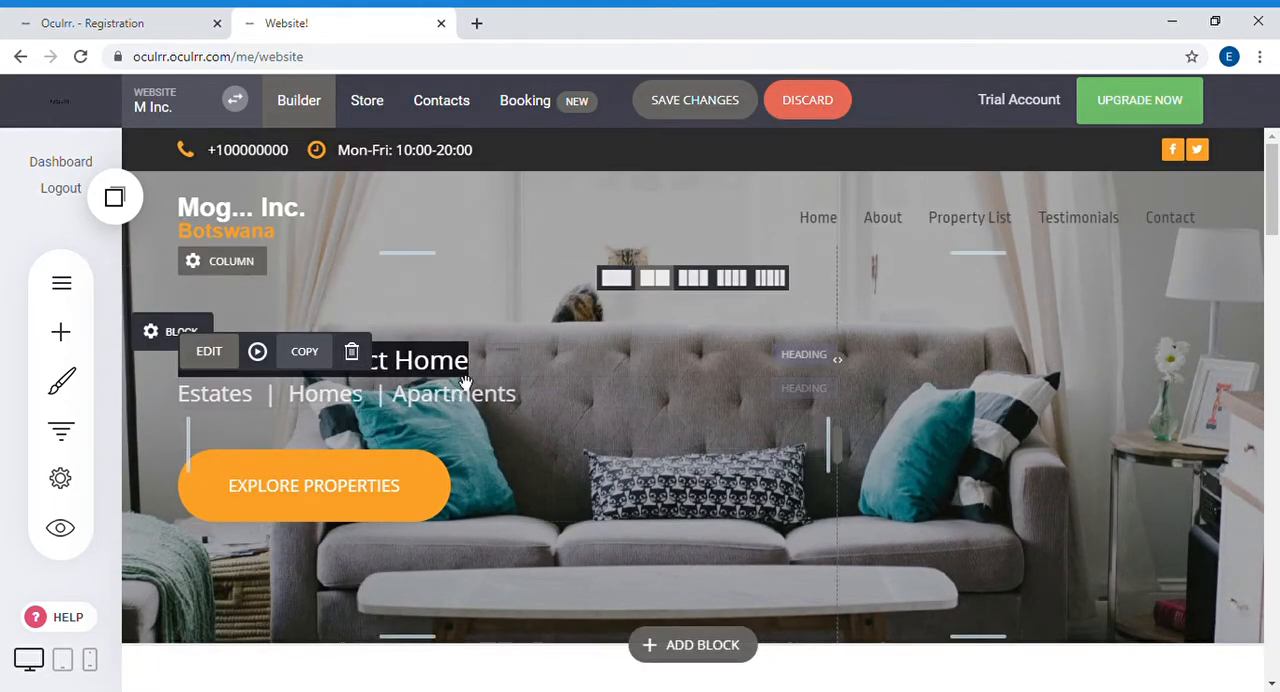
left_click(477, 372)
triple_click(479, 372)
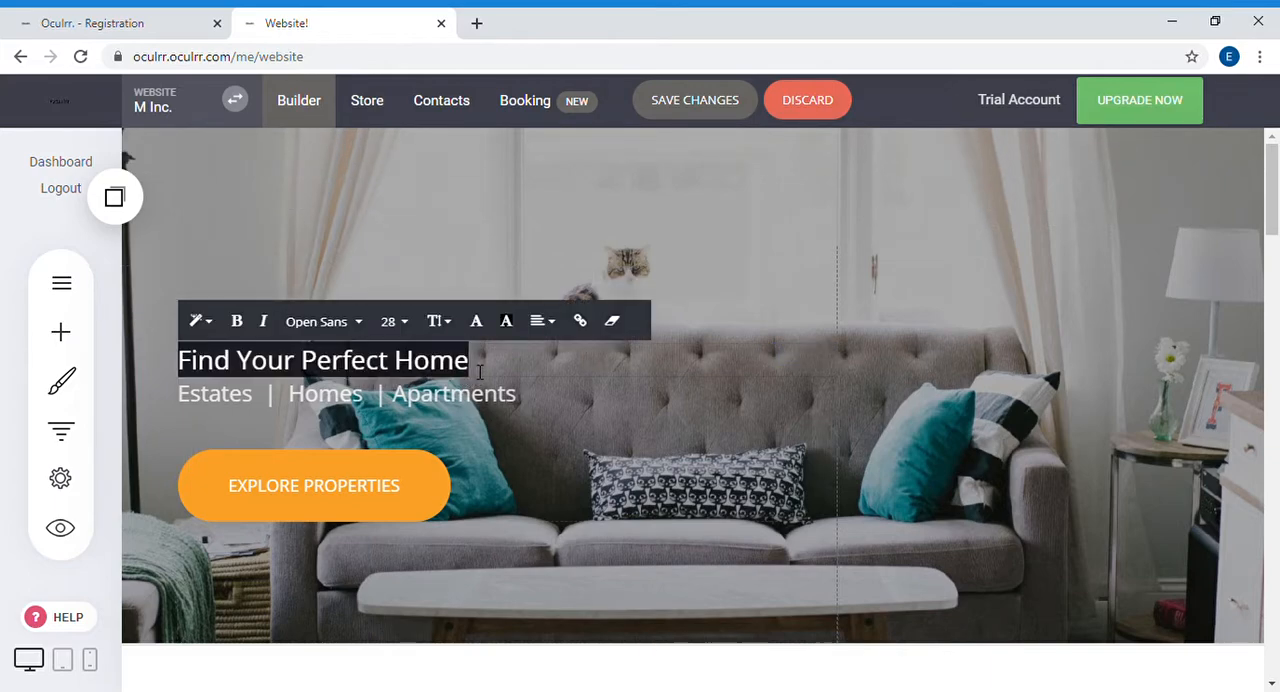
left_click(471, 380)
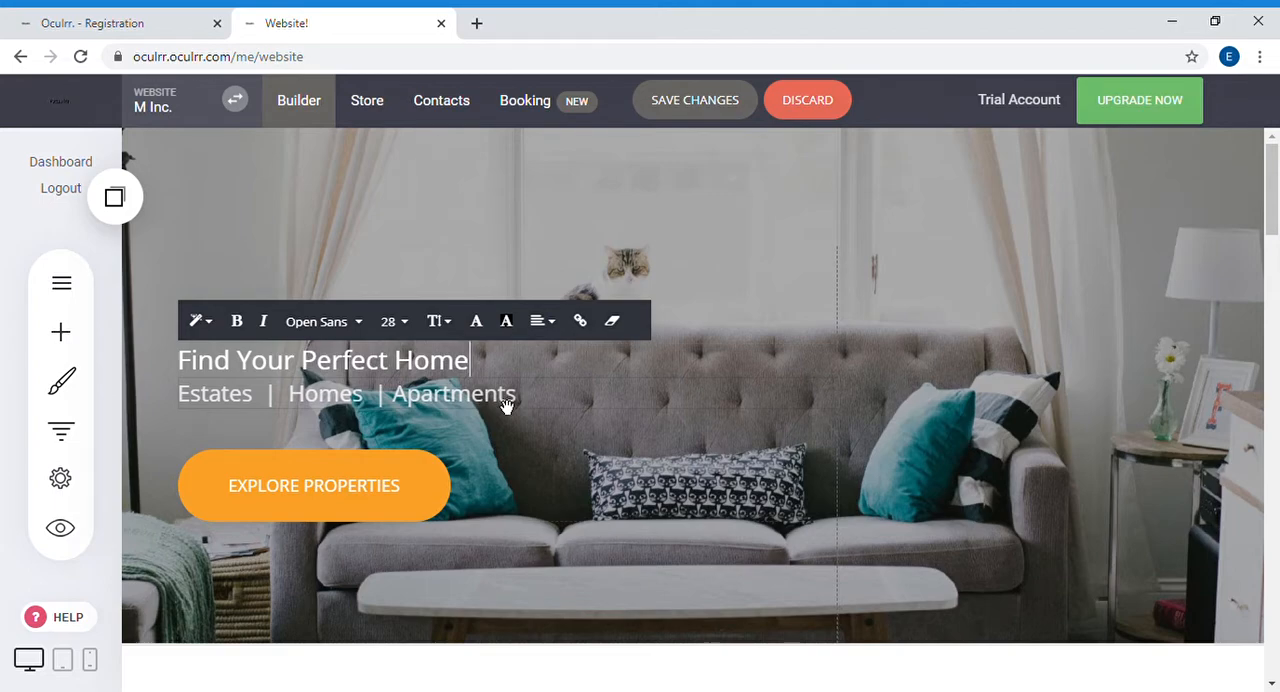
Step: Set the font size of the hero subheading "Estates | Homes | Apartments" to 15
triple_click(352, 409)
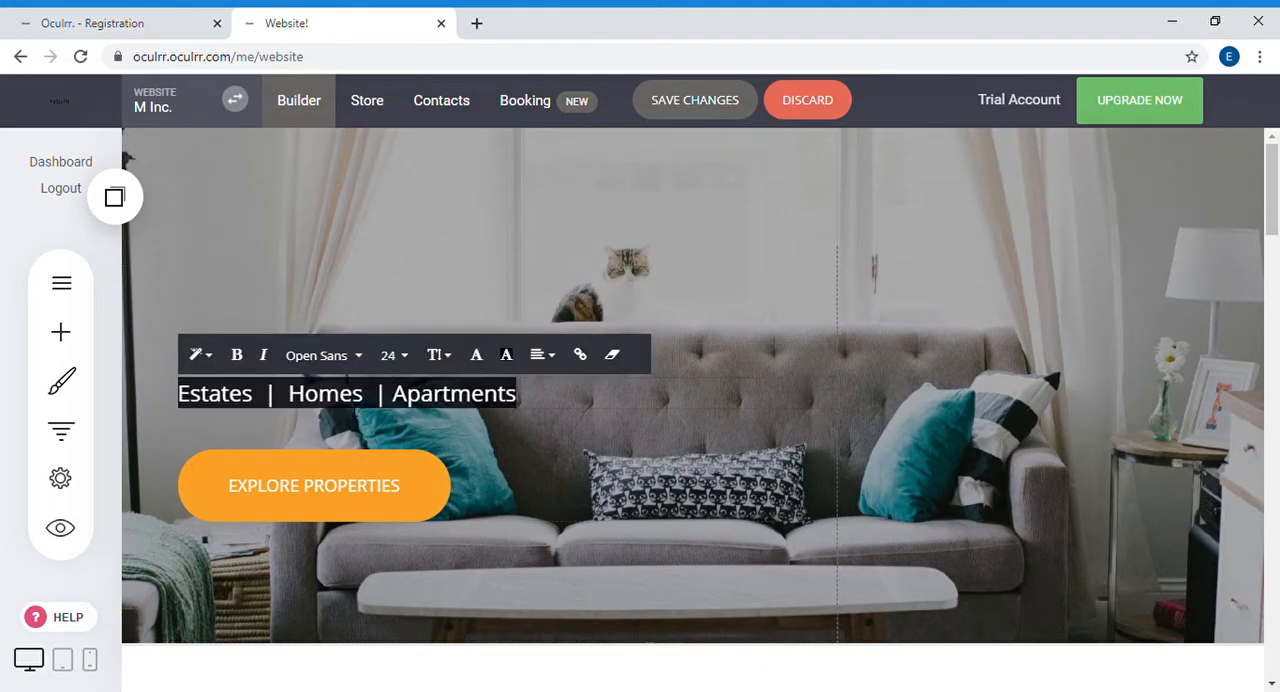
left_click(408, 360)
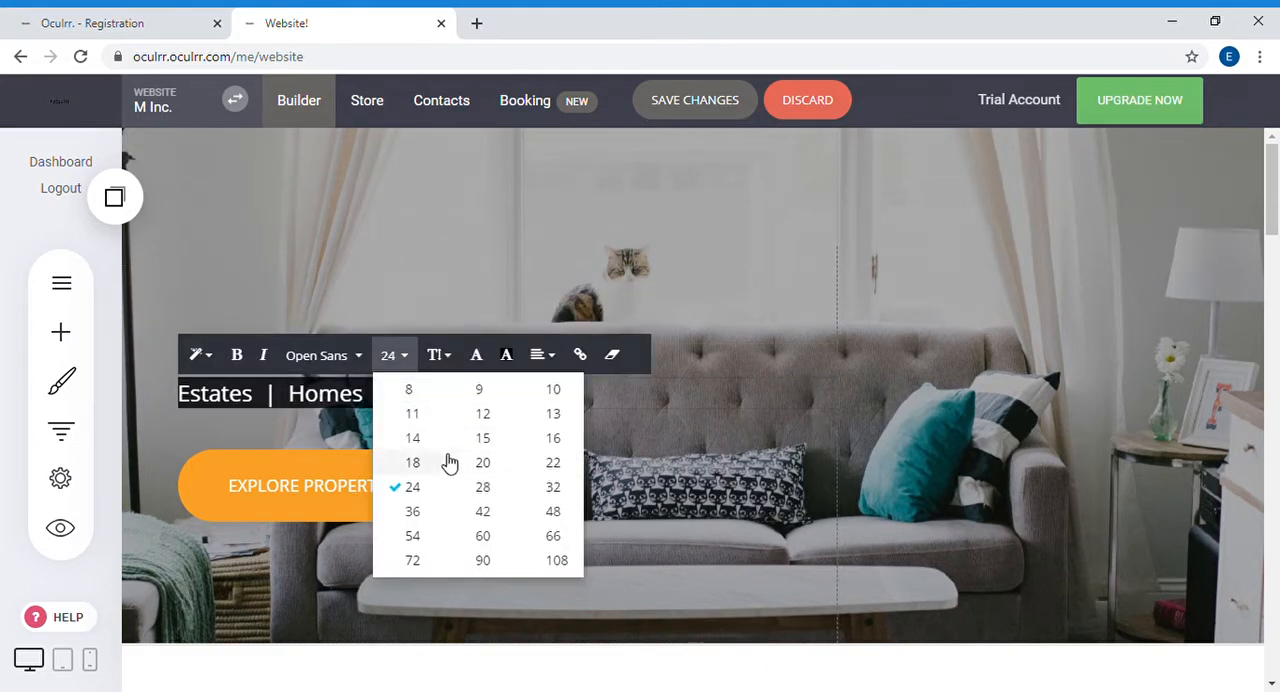
left_click(484, 440)
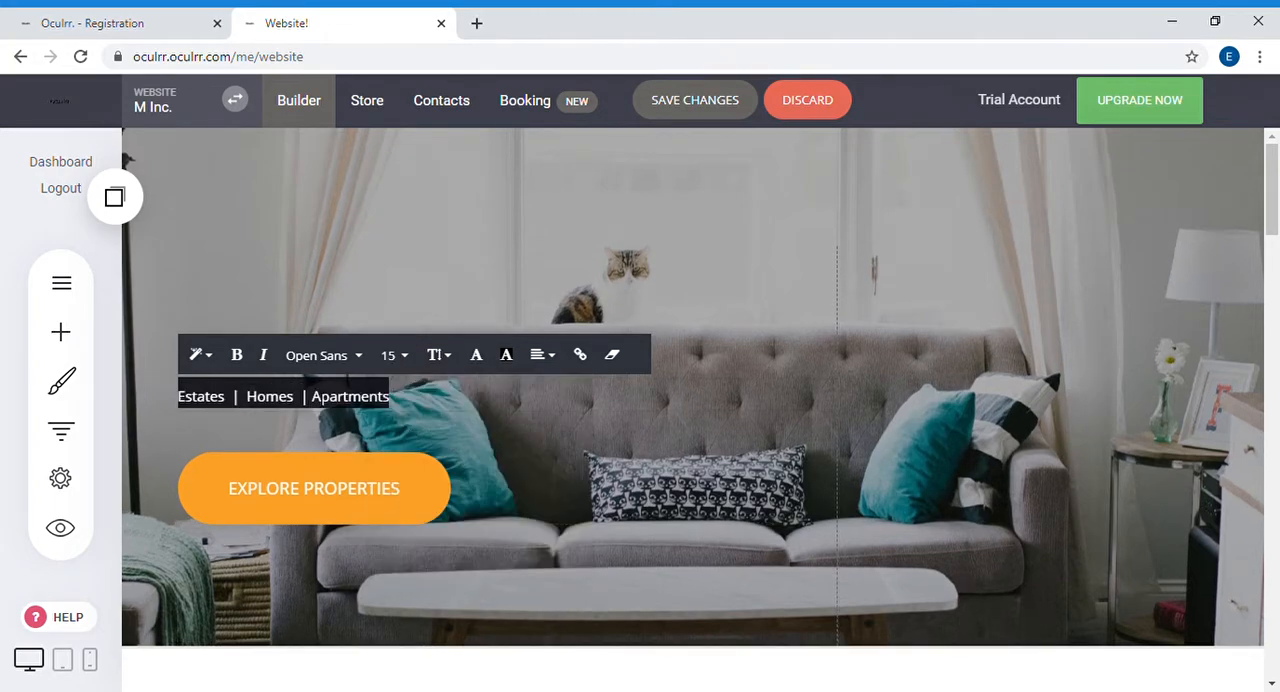
left_click(316, 398)
left_click(416, 412)
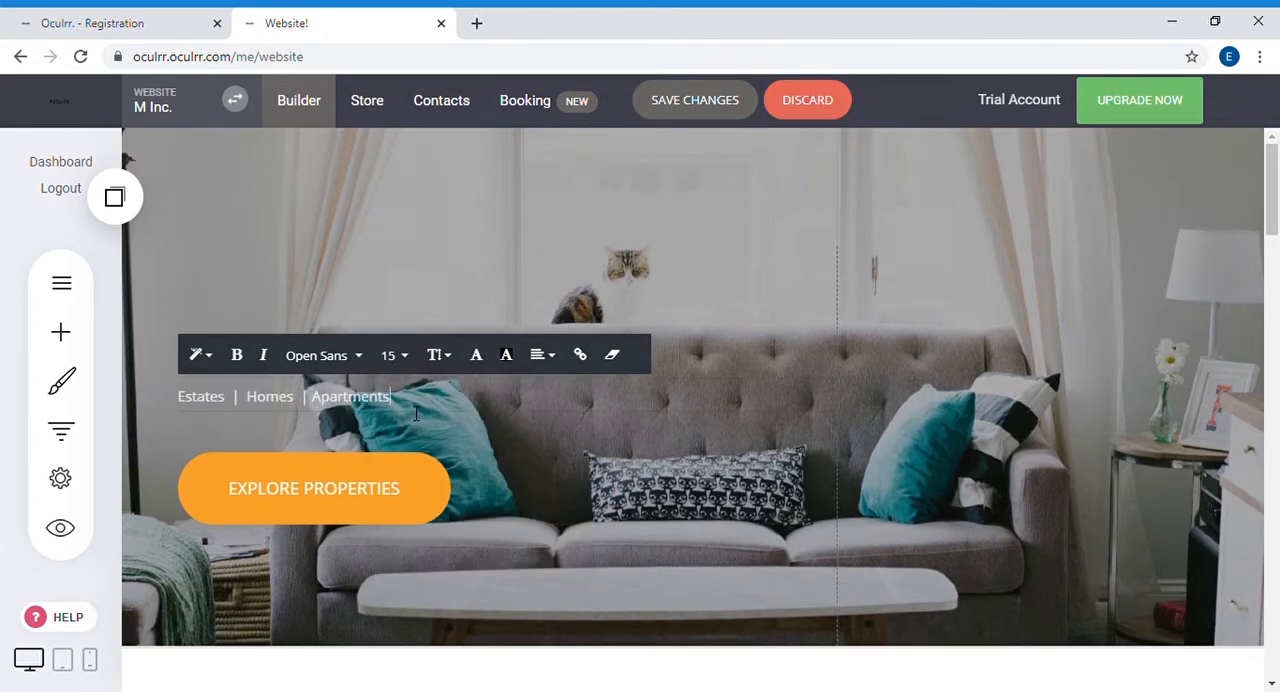
Step: Replace the hero subheading's text with "Buy. Sell. Let Proparties." at font size 14
key("ctrl+a")
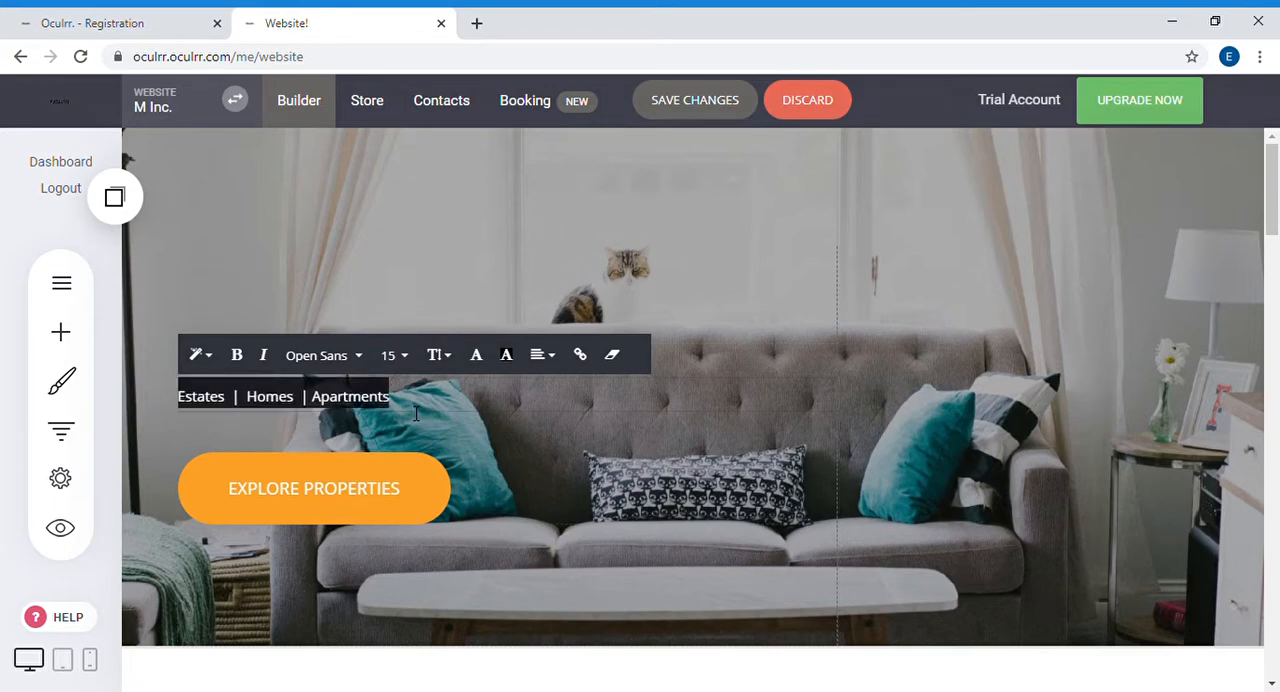
key("BackSpace")
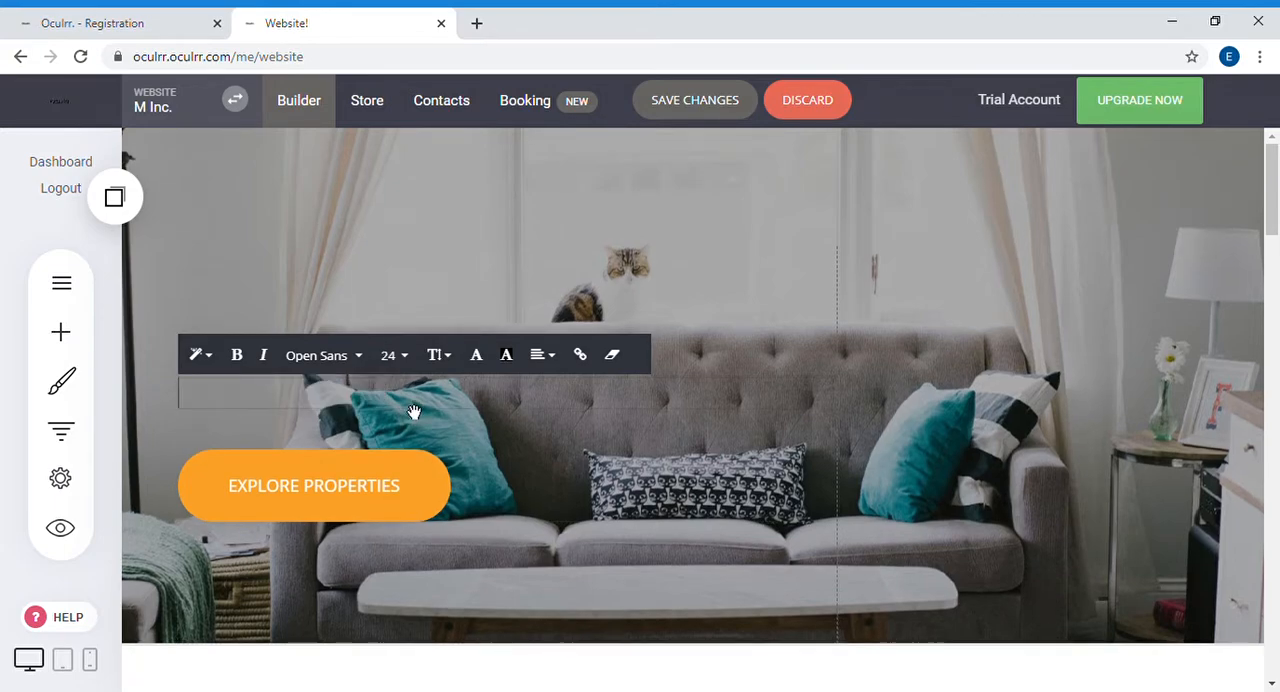
left_click(391, 355)
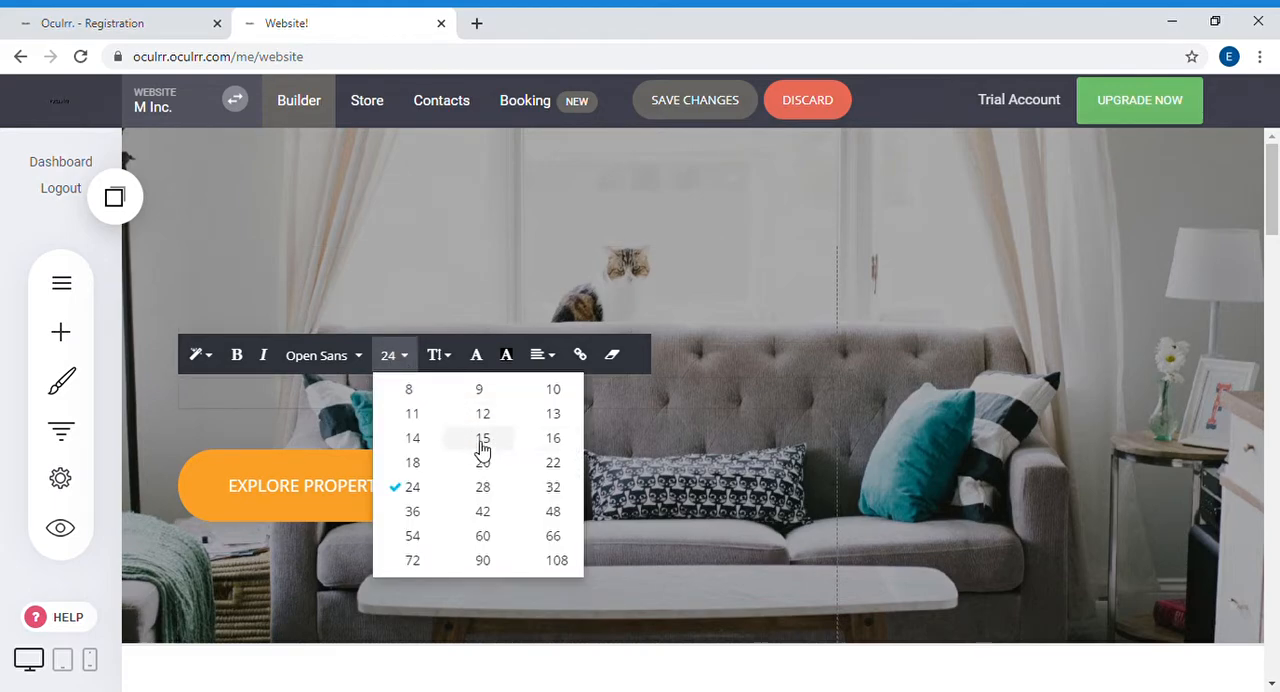
left_click(413, 438)
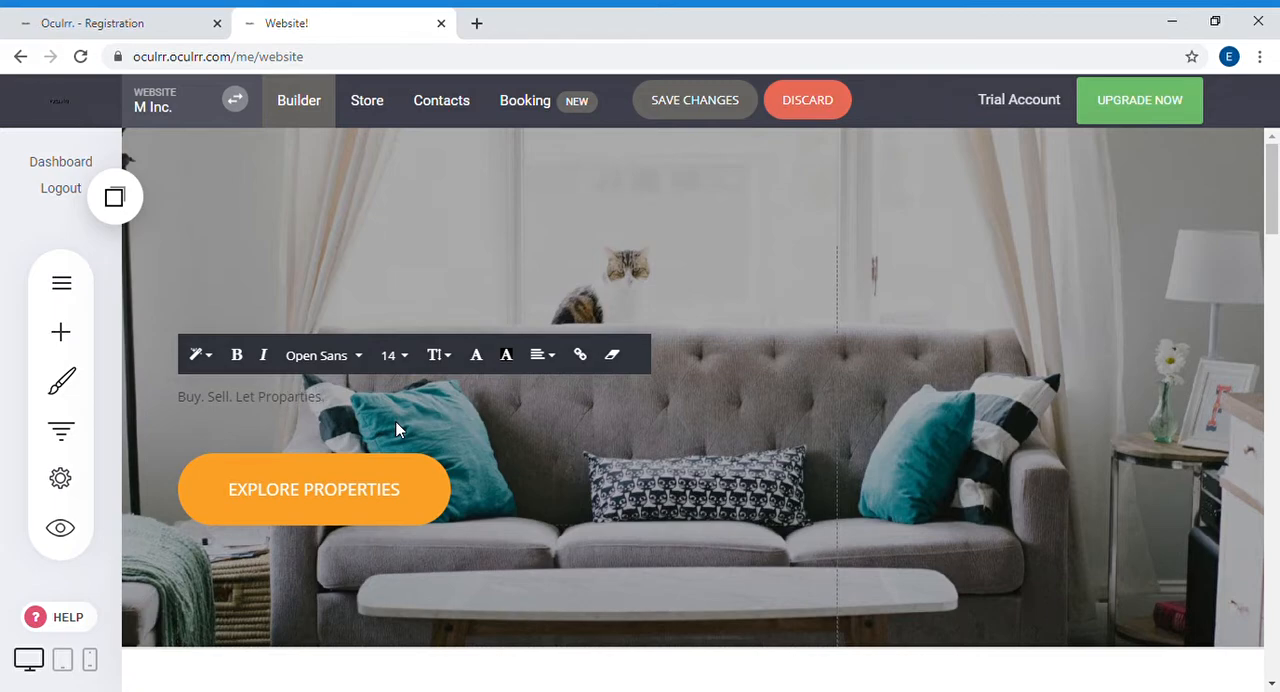
Step: Change the text color of the hero subheading to white (FFFFFF) and close the color picker
key("ctrl+a")
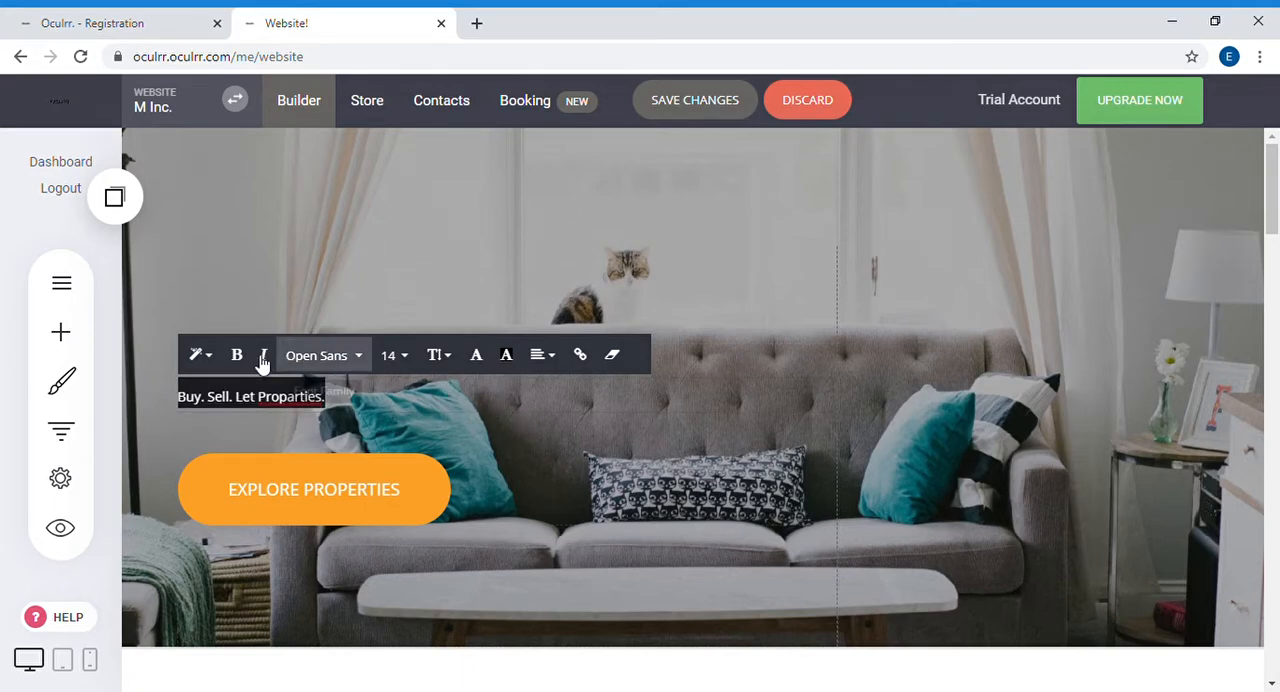
left_click(474, 364)
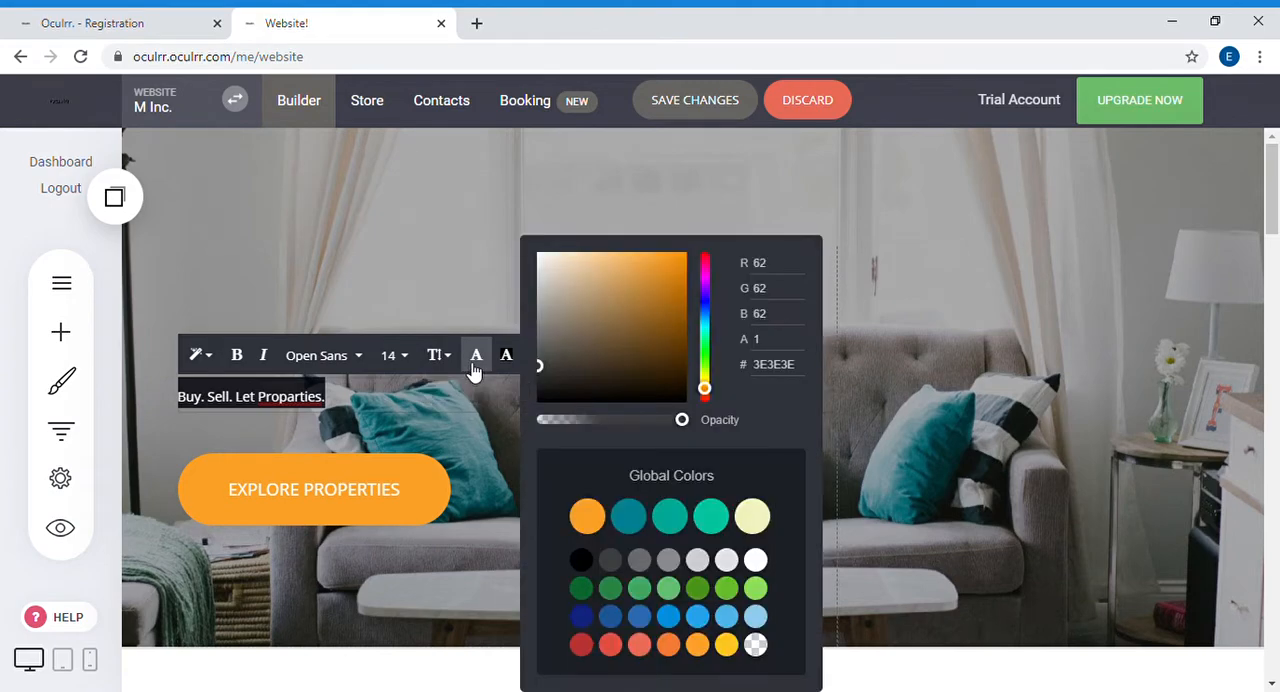
left_click(755, 562)
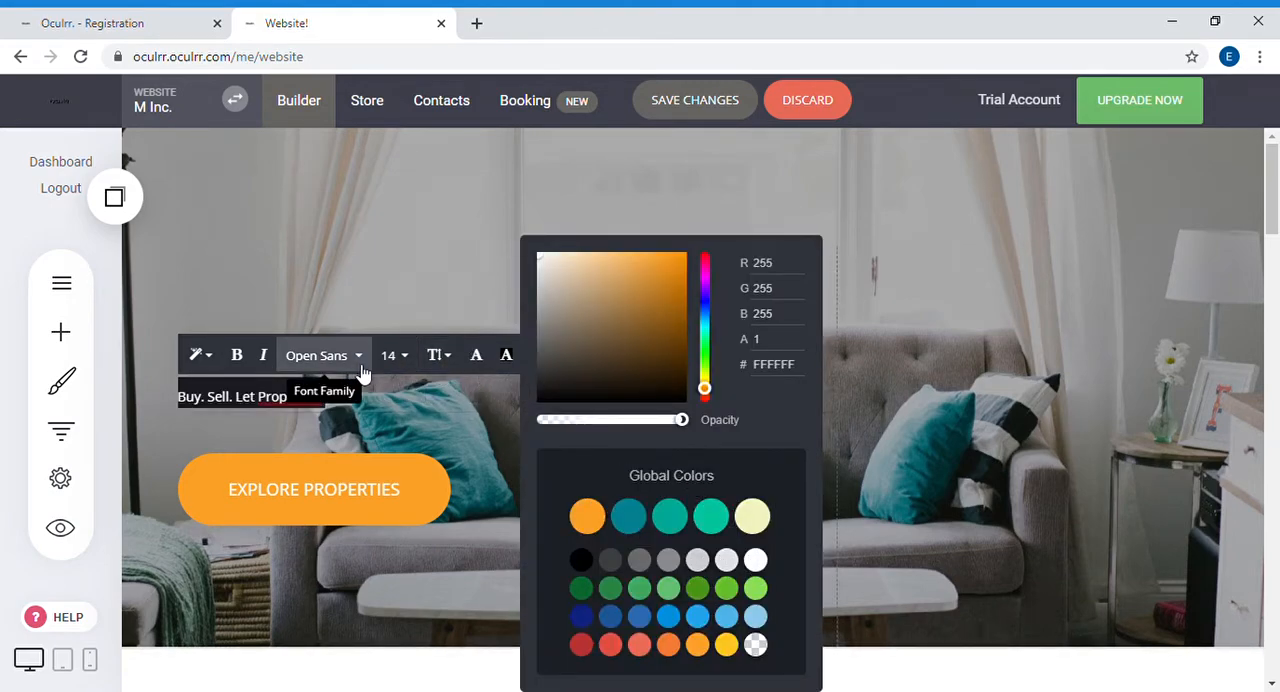
left_click(411, 418)
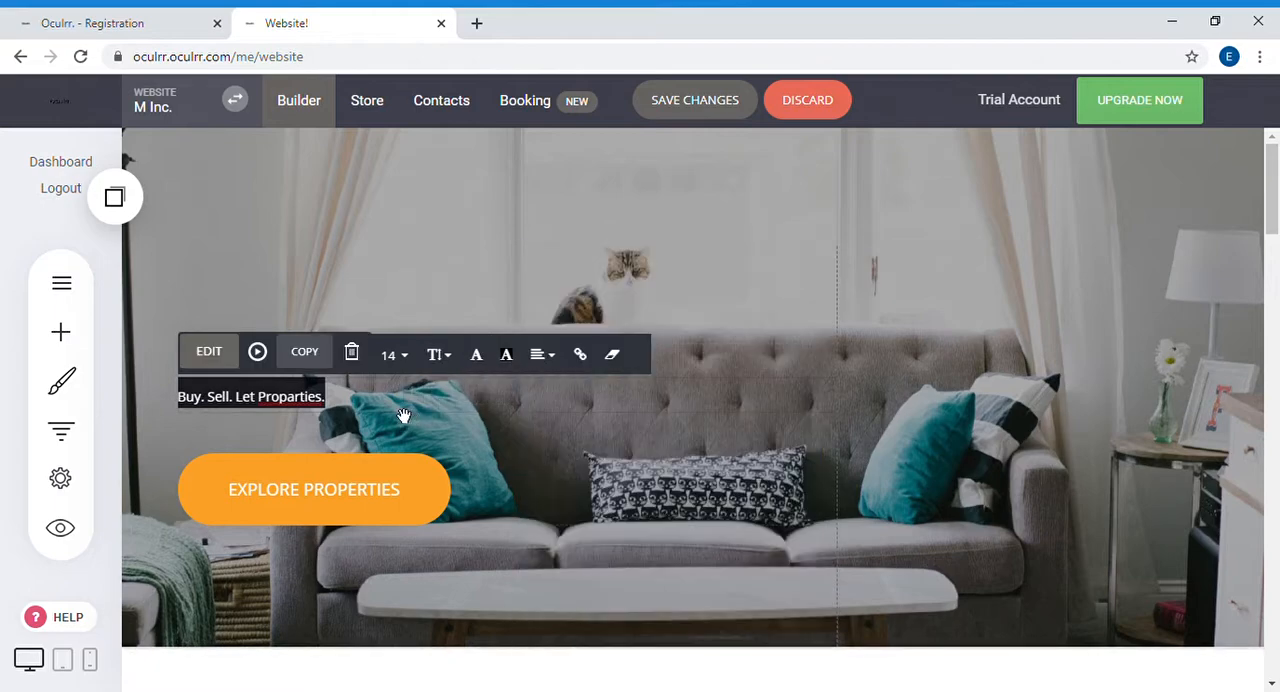
left_click(360, 294)
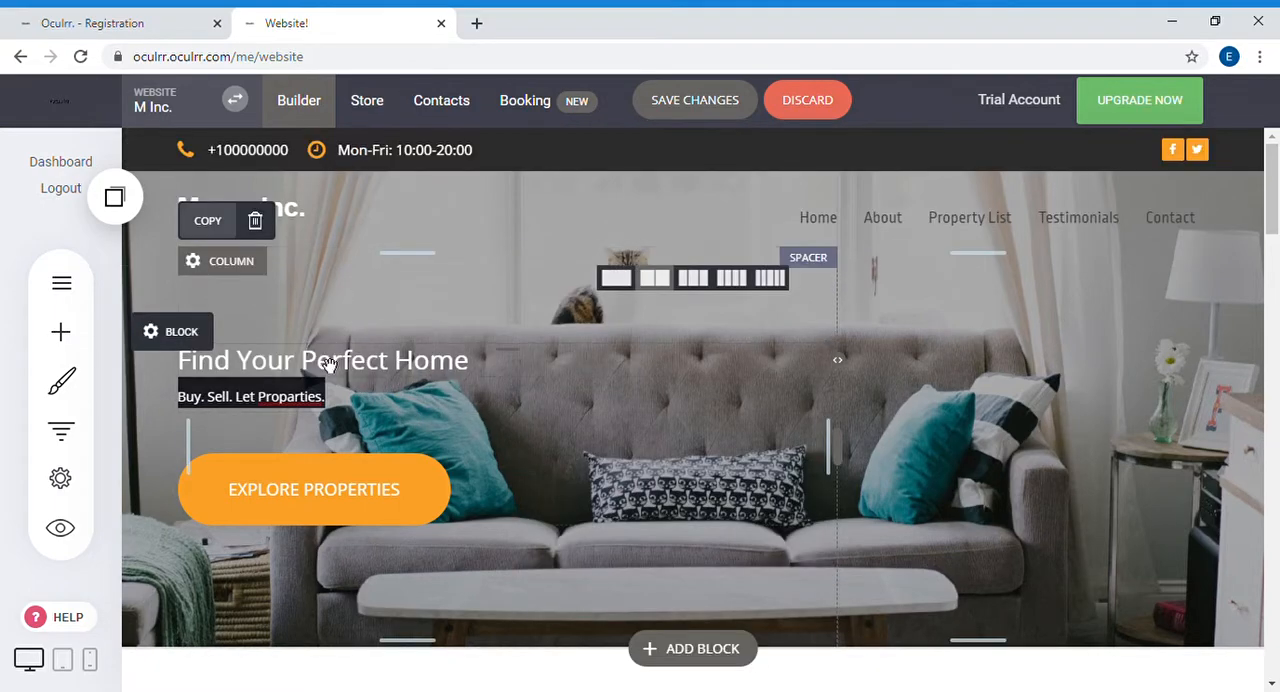
Step: Change the font family of the hero heading "Find Your Perfect Home" to Arial
triple_click(329, 367)
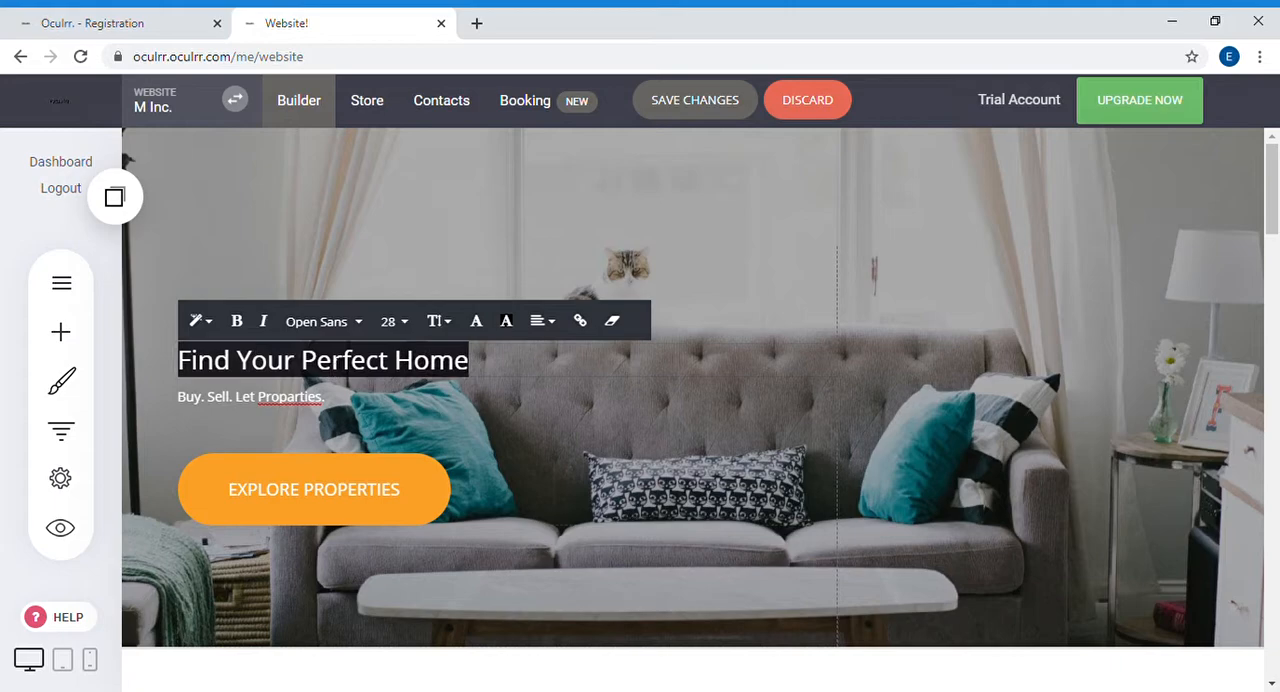
left_click(330, 338)
left_click(354, 429)
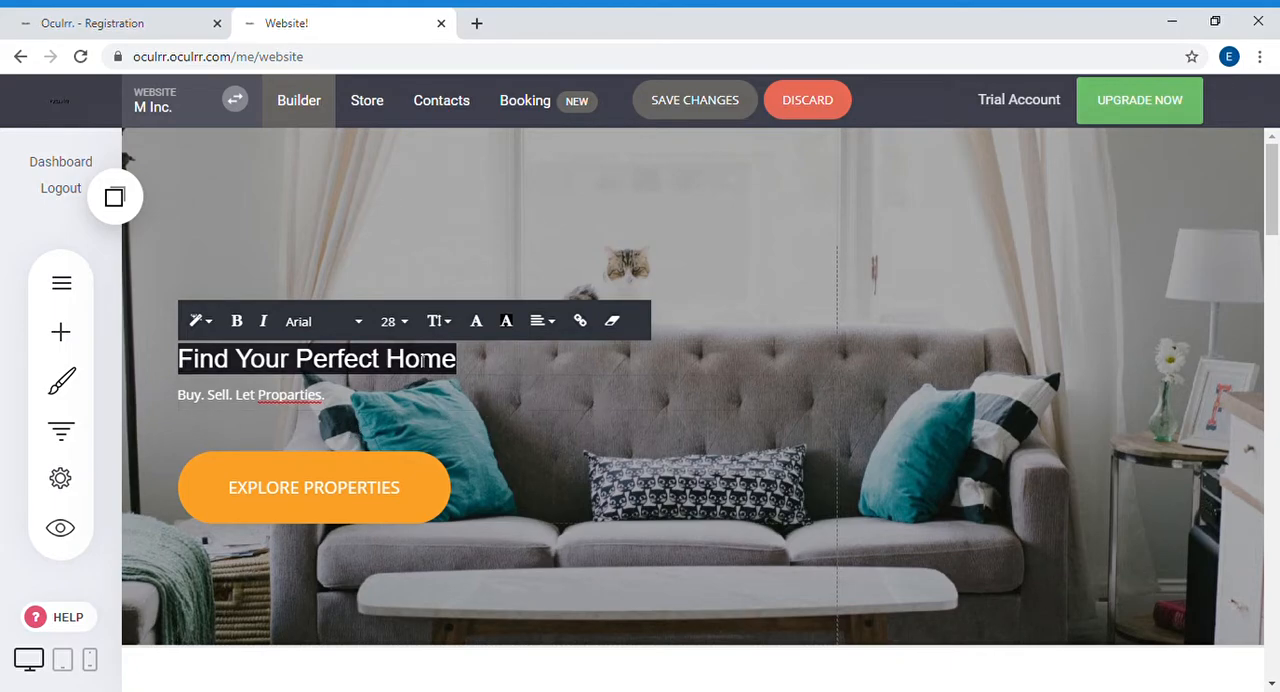
left_click(248, 331)
left_click(246, 334)
left_click(792, 414)
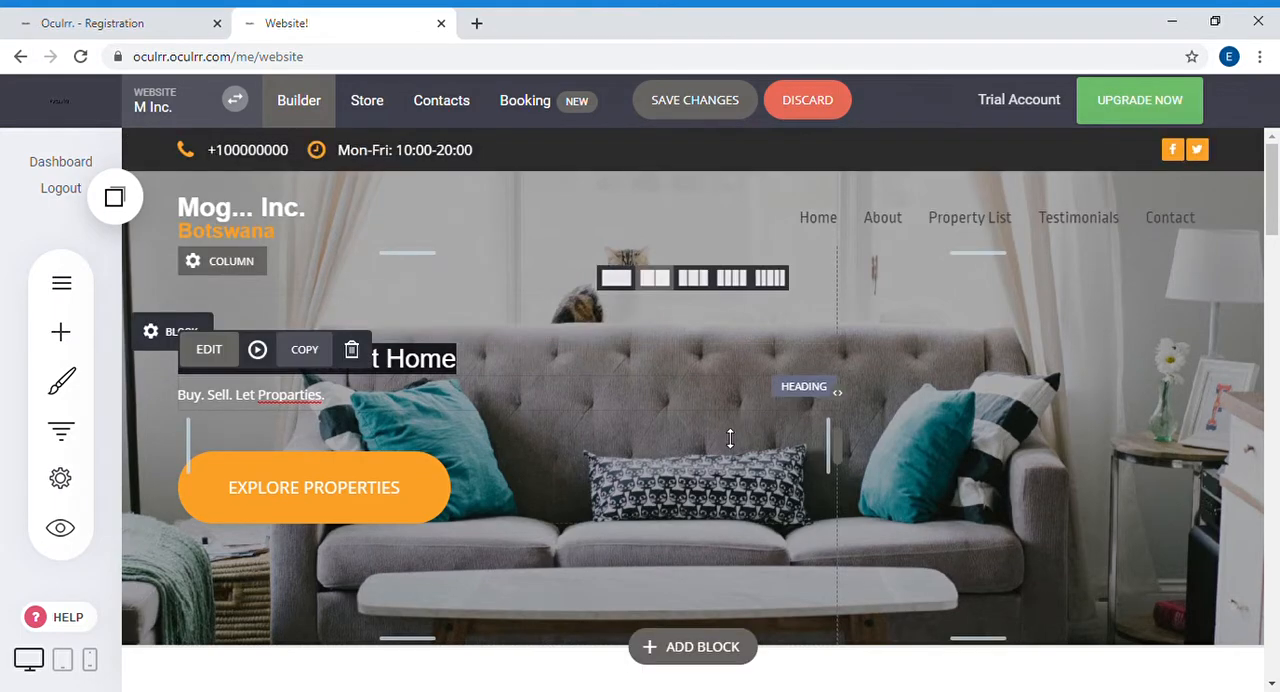
left_click(594, 368)
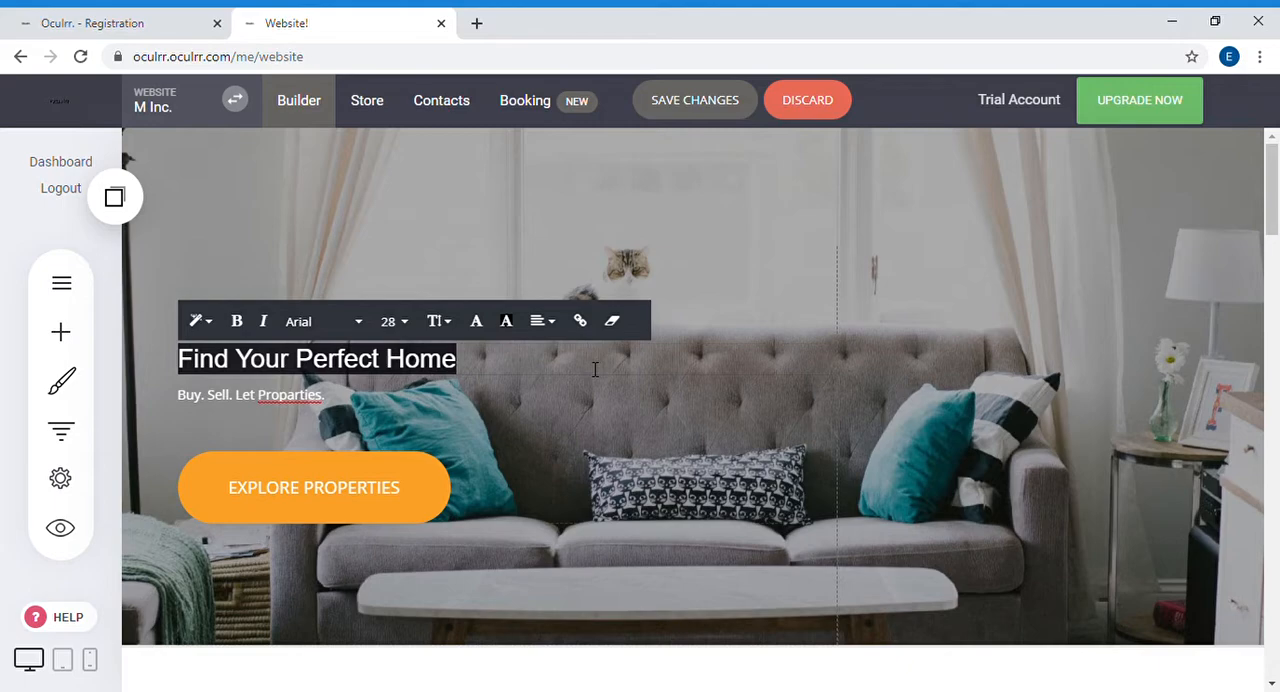
Step: Correct the misspelled word in the hero subheading to "Properties" and leave text editing
double_click(418, 368)
left_click(409, 367)
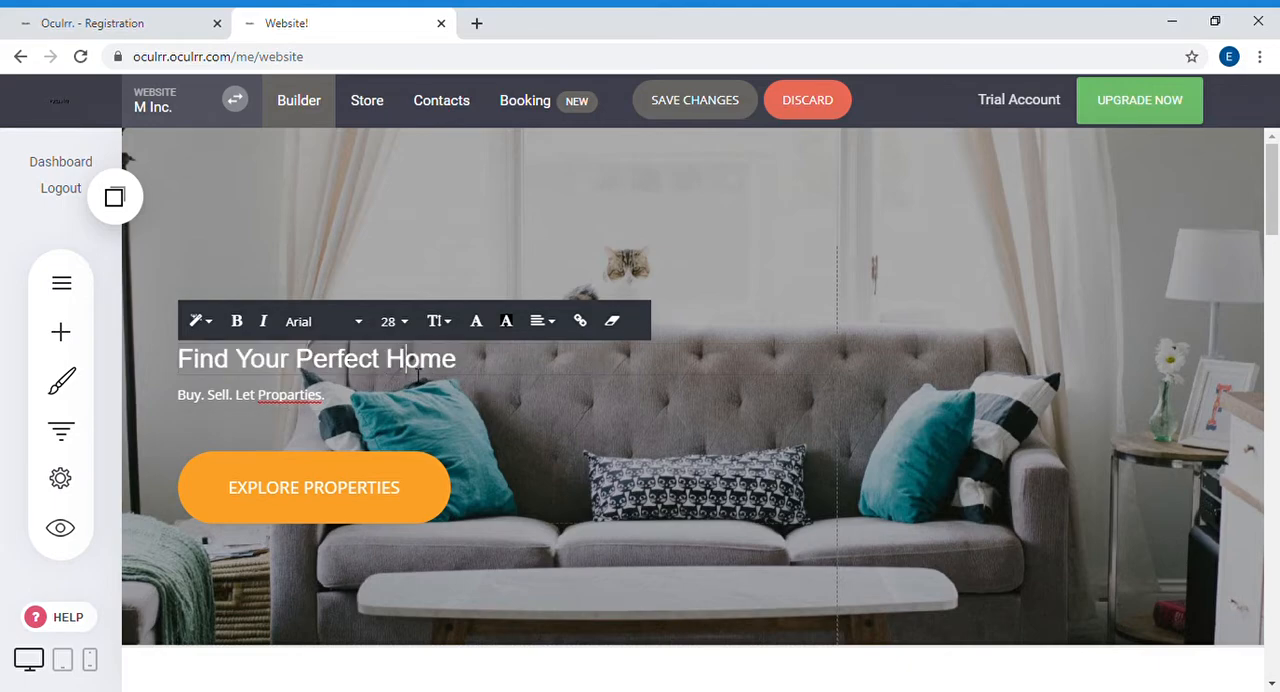
left_click(318, 402)
left_click(310, 400)
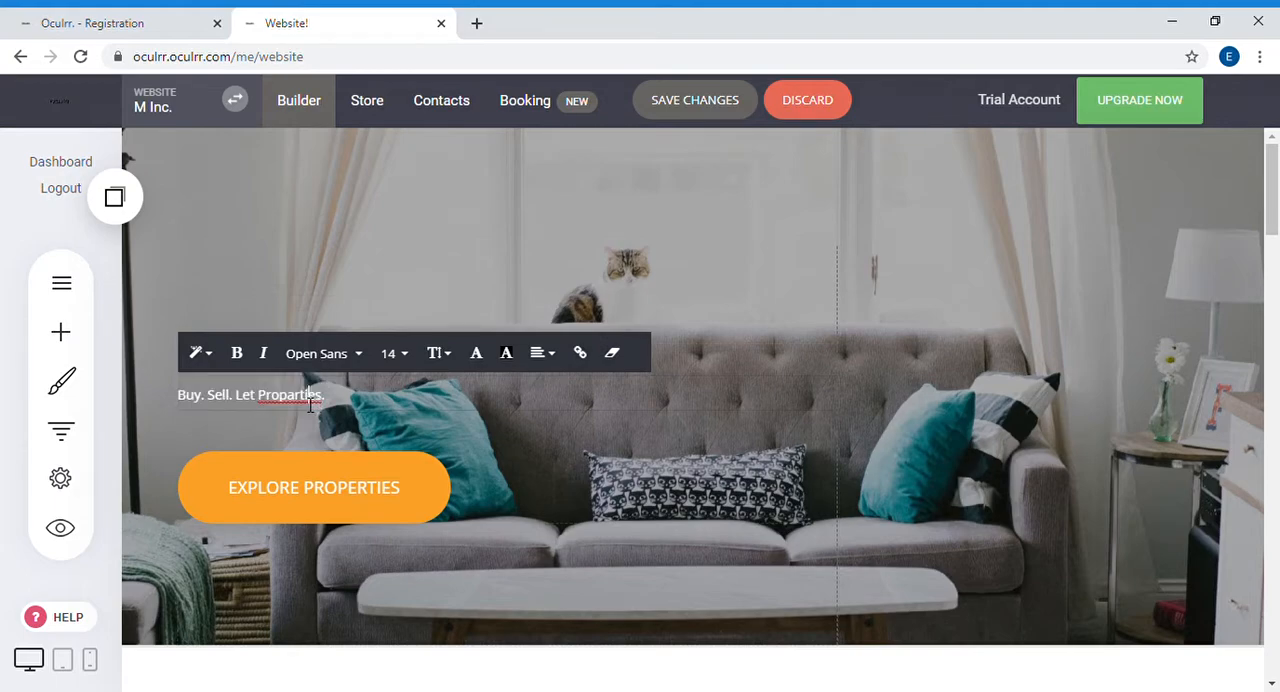
double_click(310, 400)
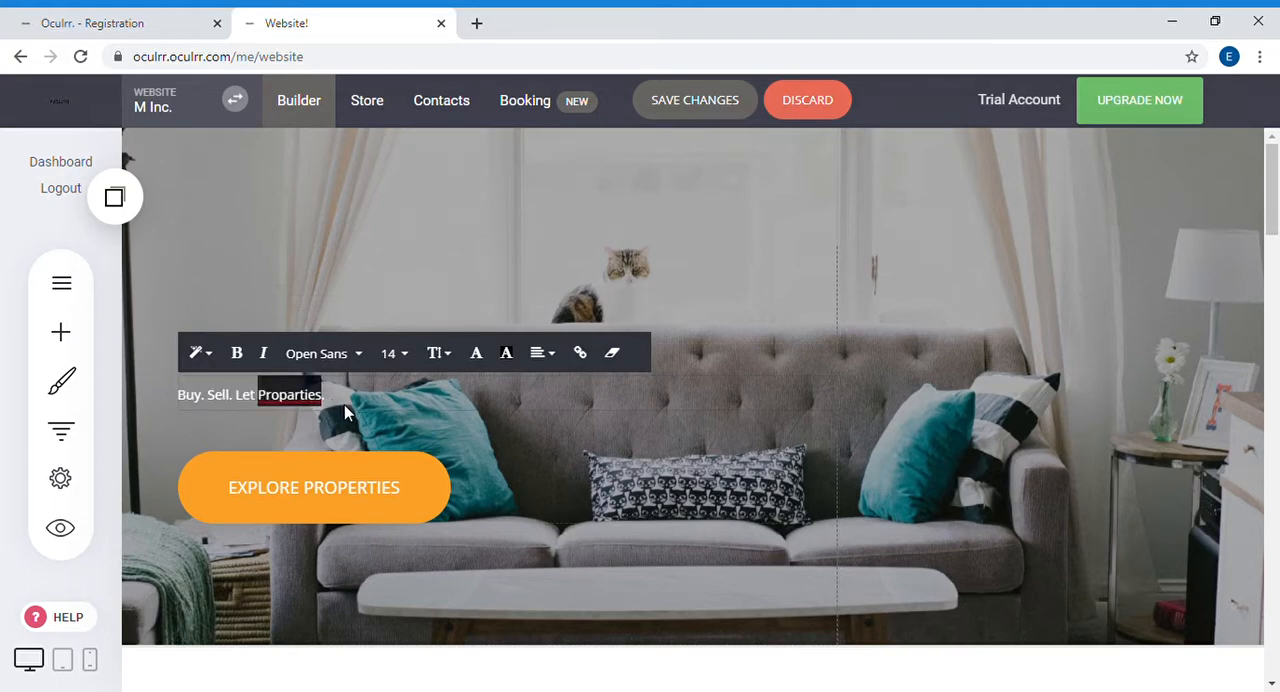
type("Properties")
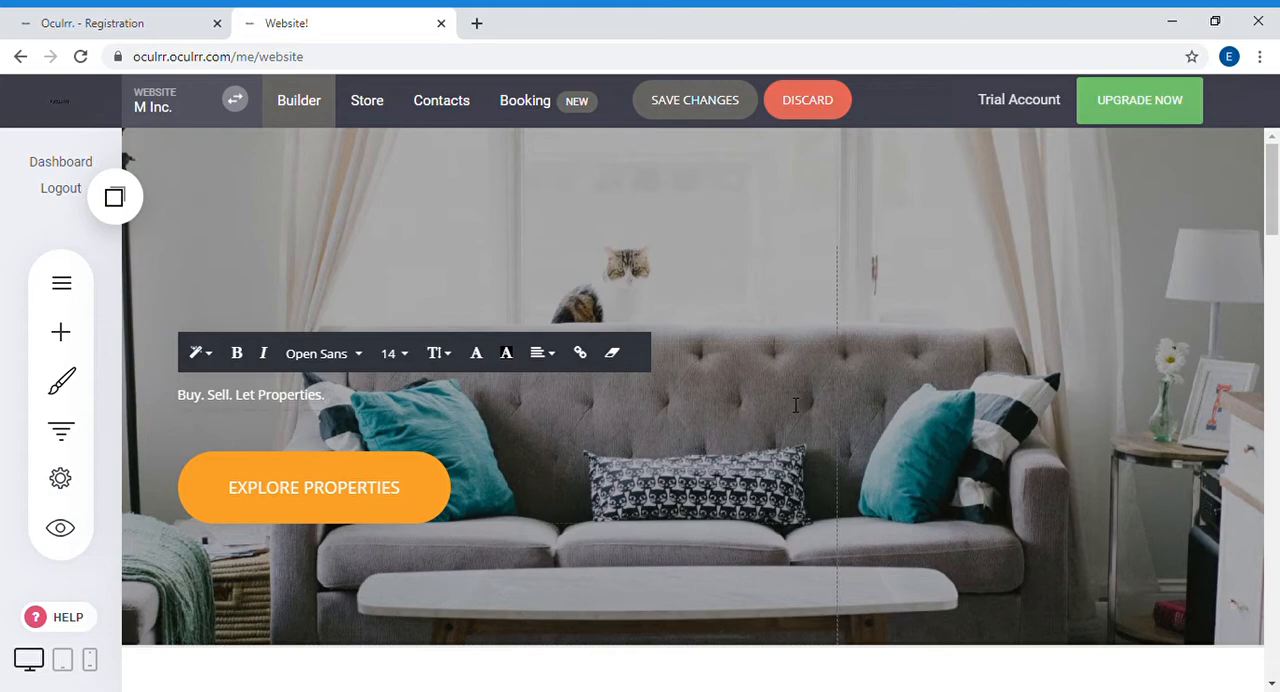
left_click(474, 423)
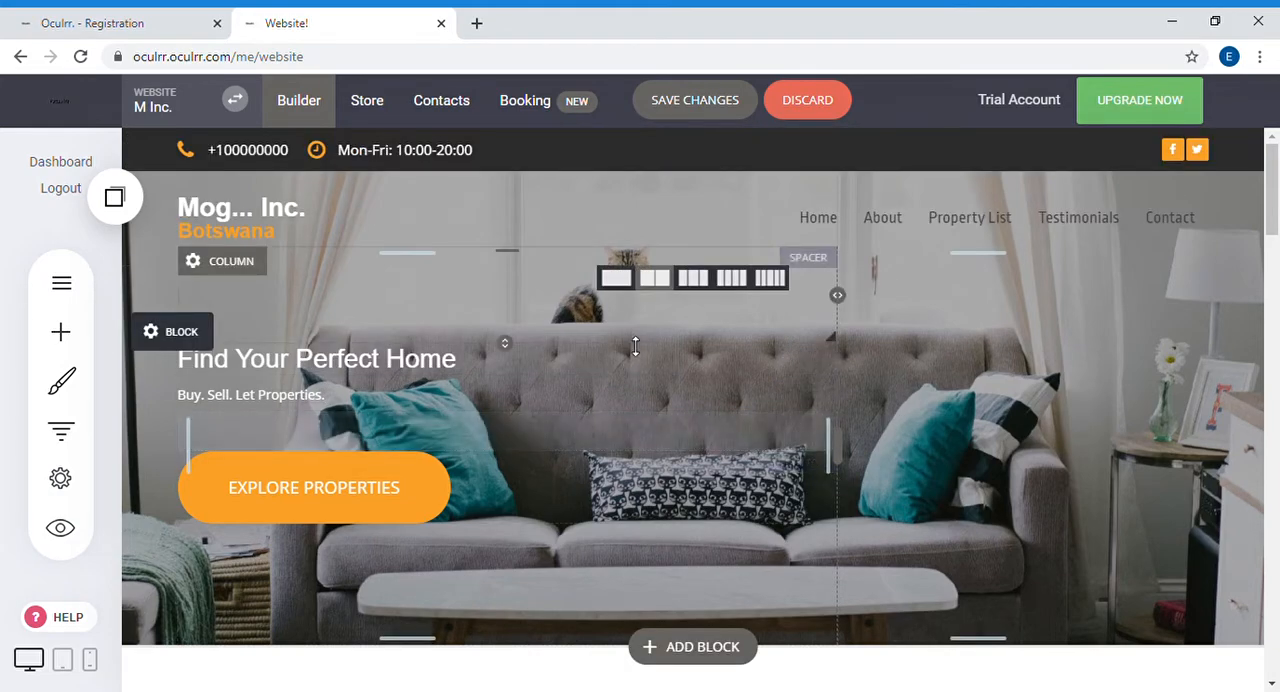
Step: Change the text color of the header navigation menu to white (FFFFFF) and close its styling settings
mouse_move(894, 240)
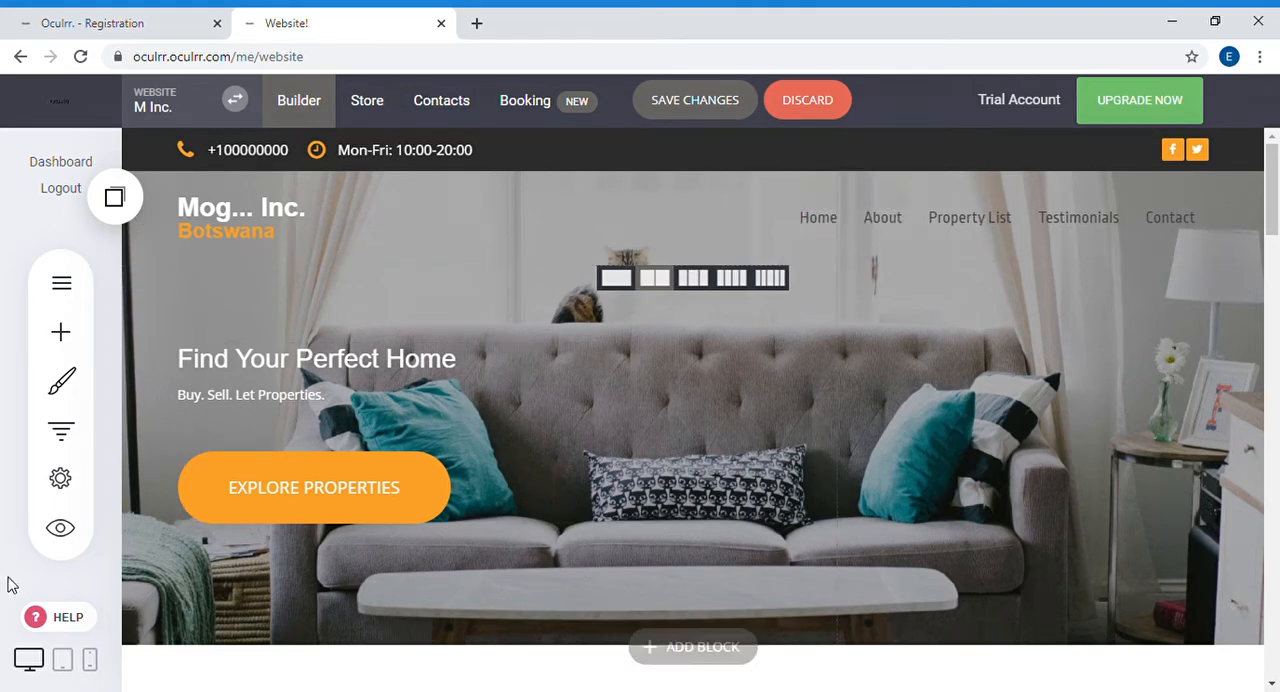
mouse_move(863, 200)
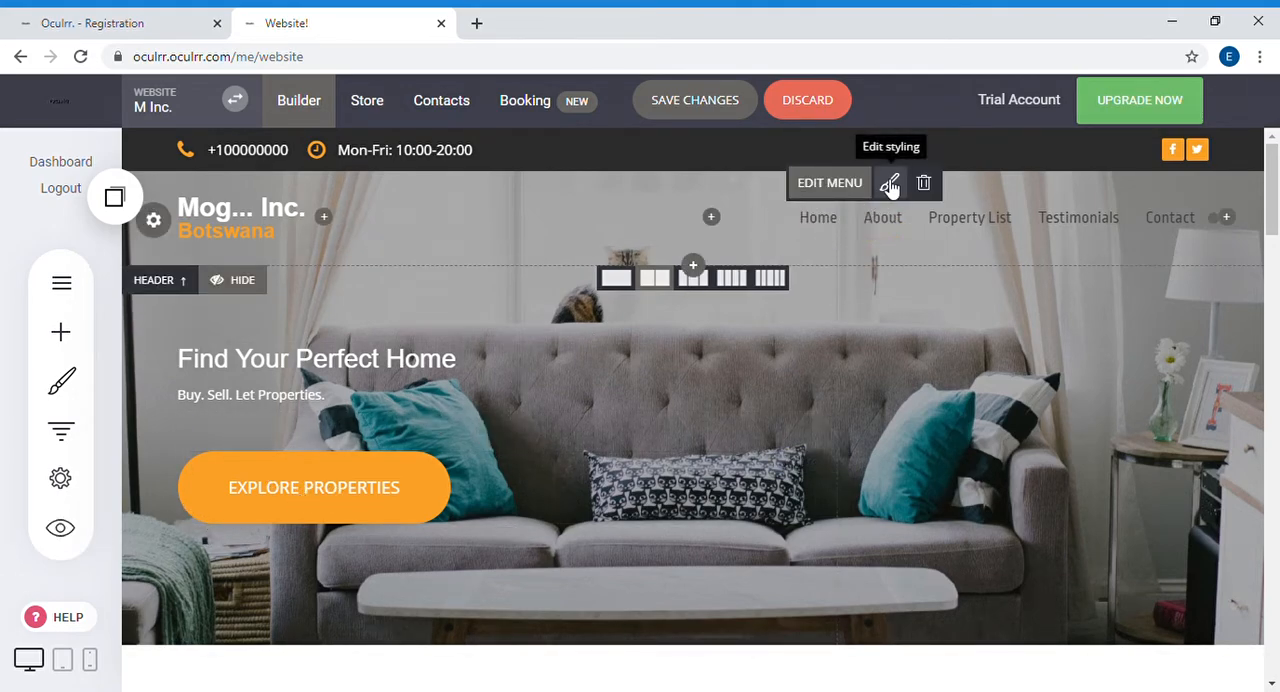
left_click(888, 183)
left_click(467, 364)
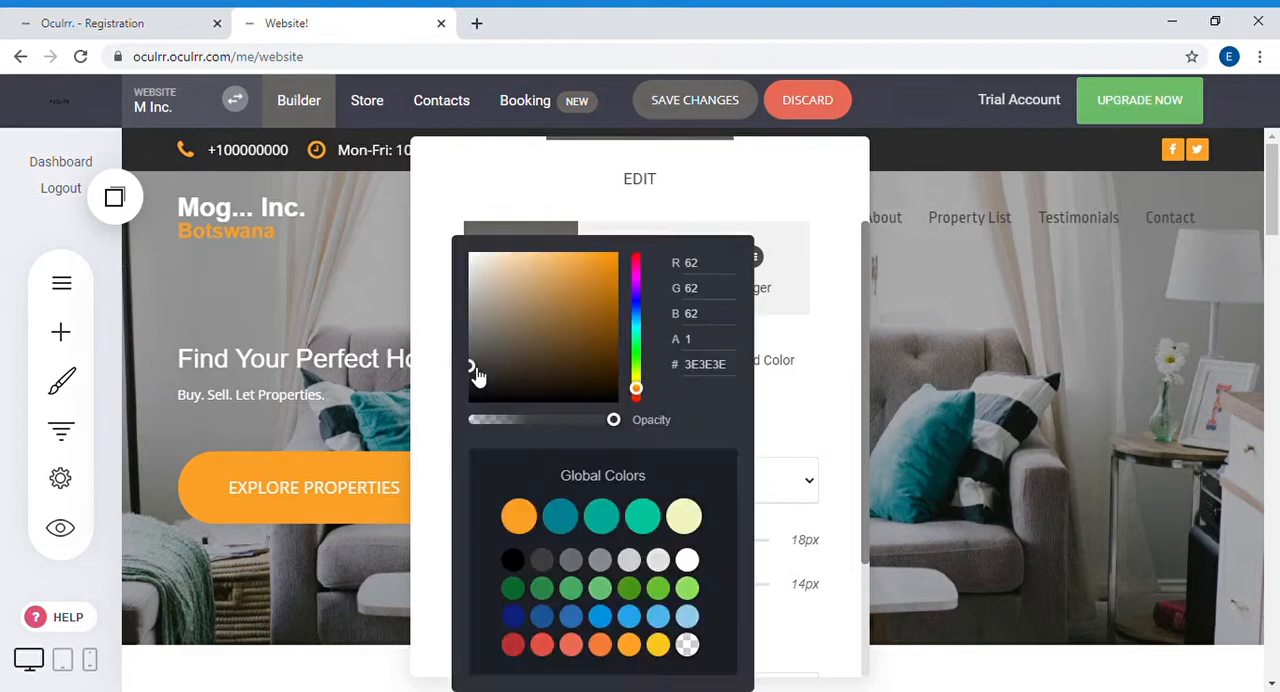
left_click(688, 559)
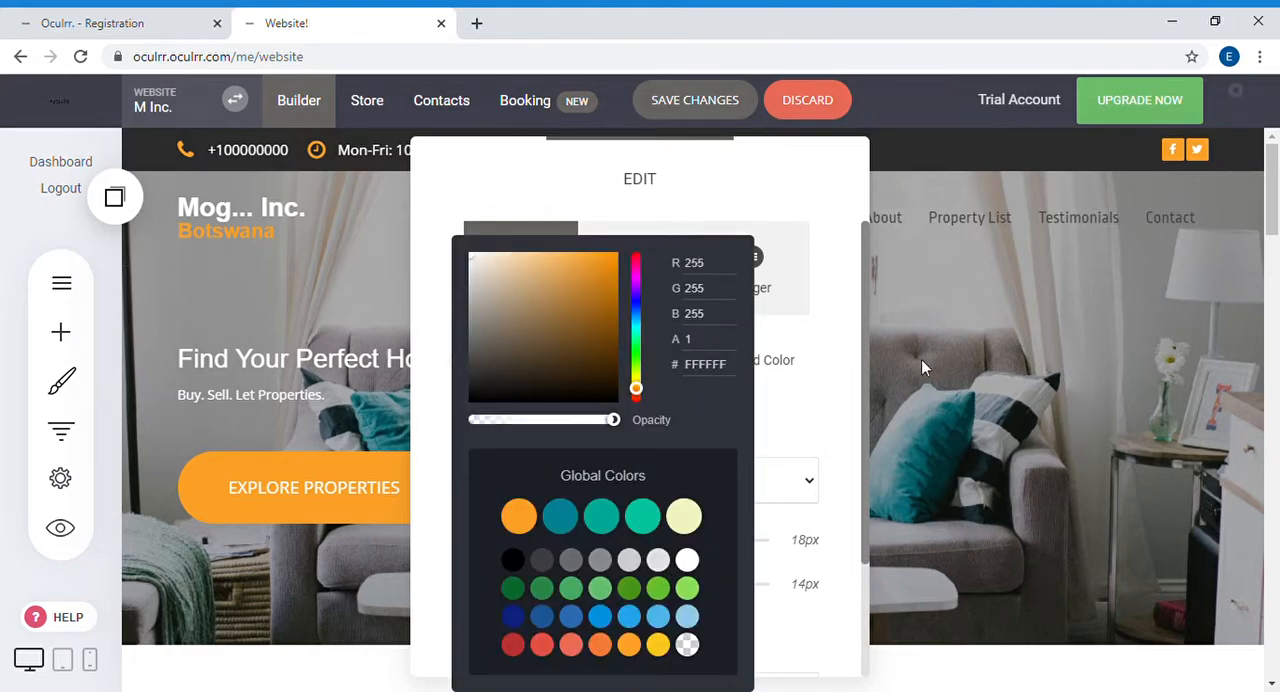
left_click(827, 300)
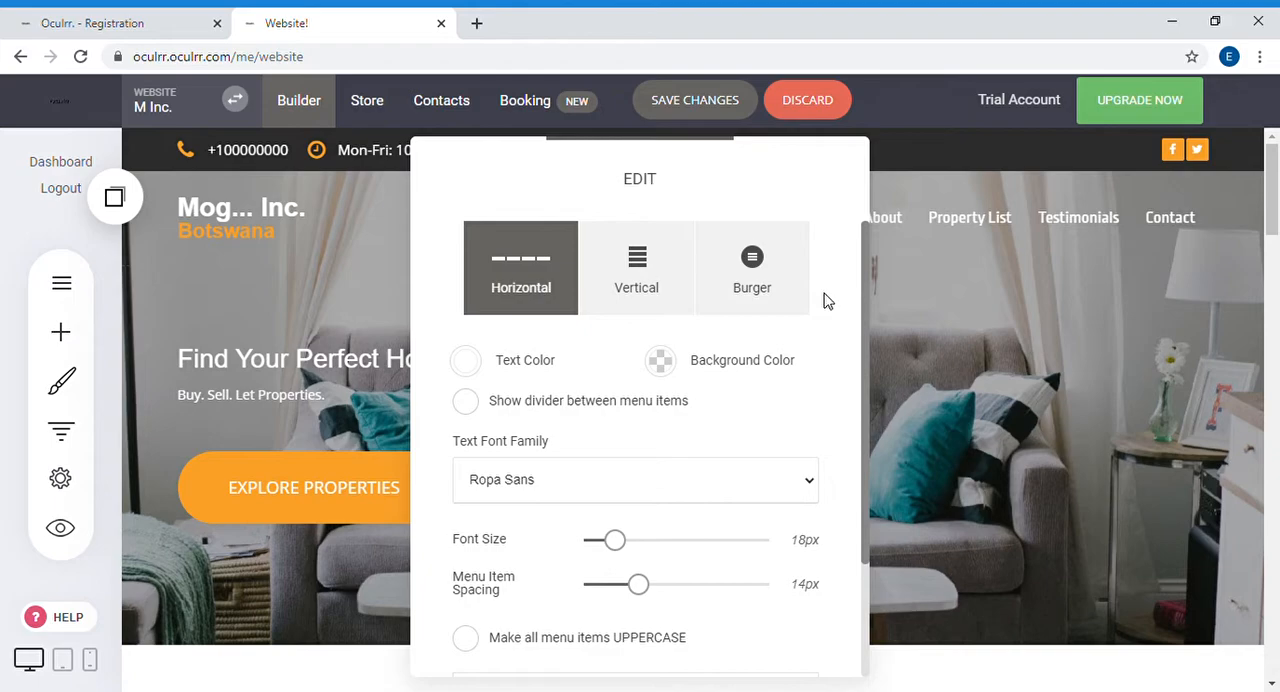
left_click(1125, 277)
Step: Set the navigation menu's font family to Arial, font size to 17px and menu item spacing to 8px
mouse_move(874, 214)
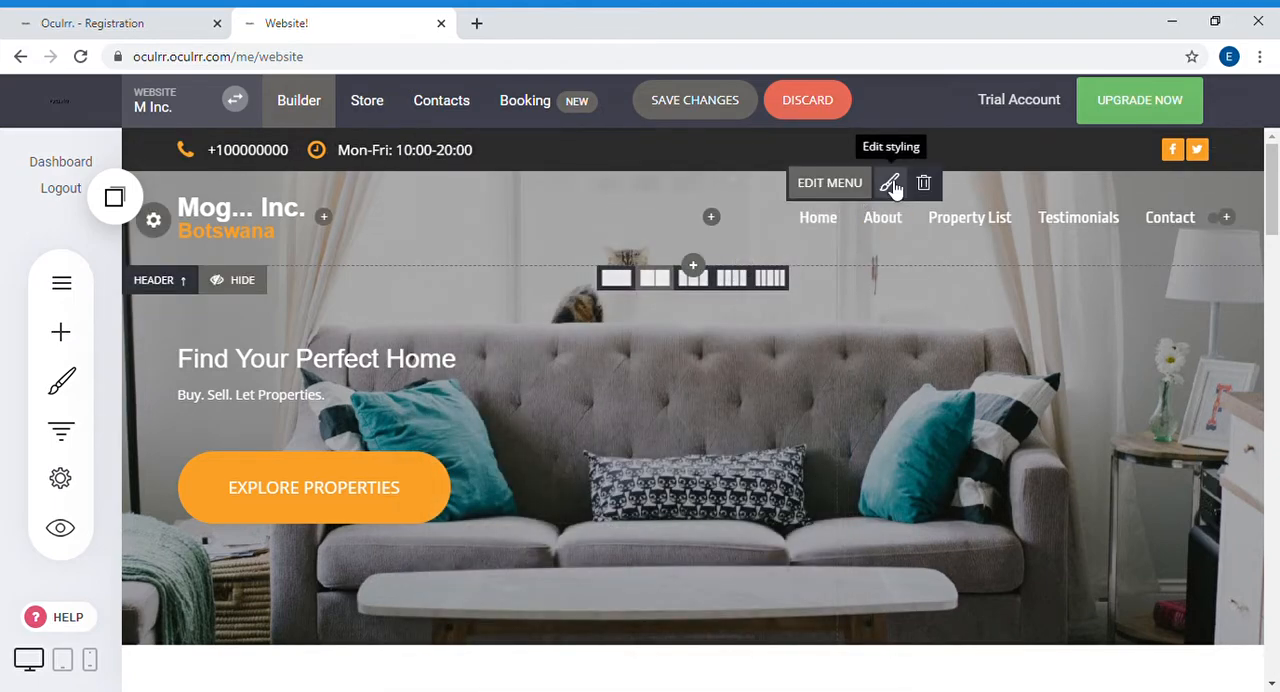
left_click(890, 184)
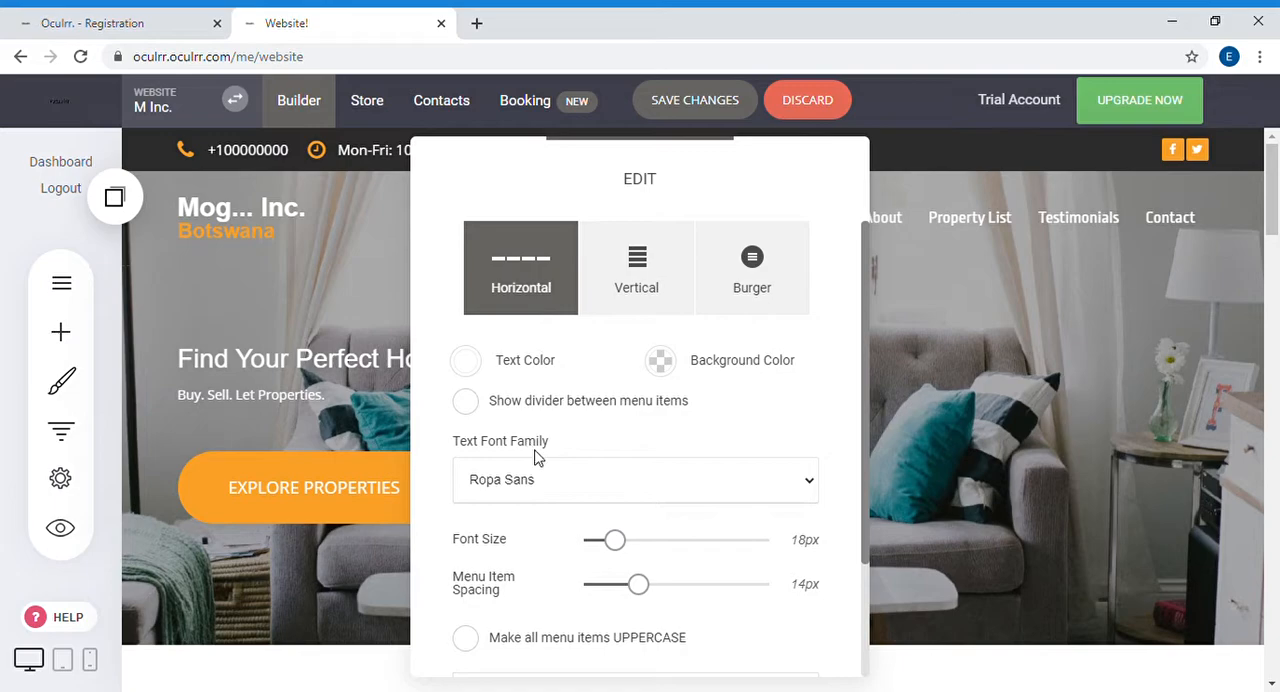
left_click(506, 271)
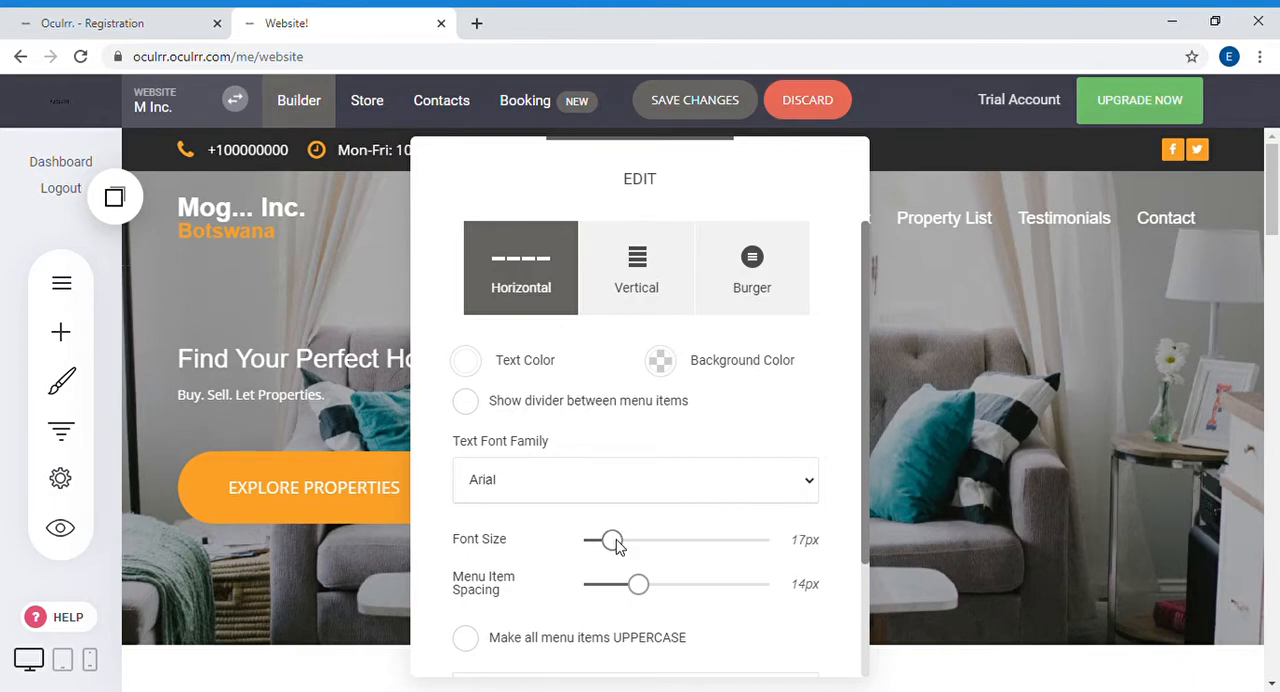
left_click_drag(645, 593, 623, 598)
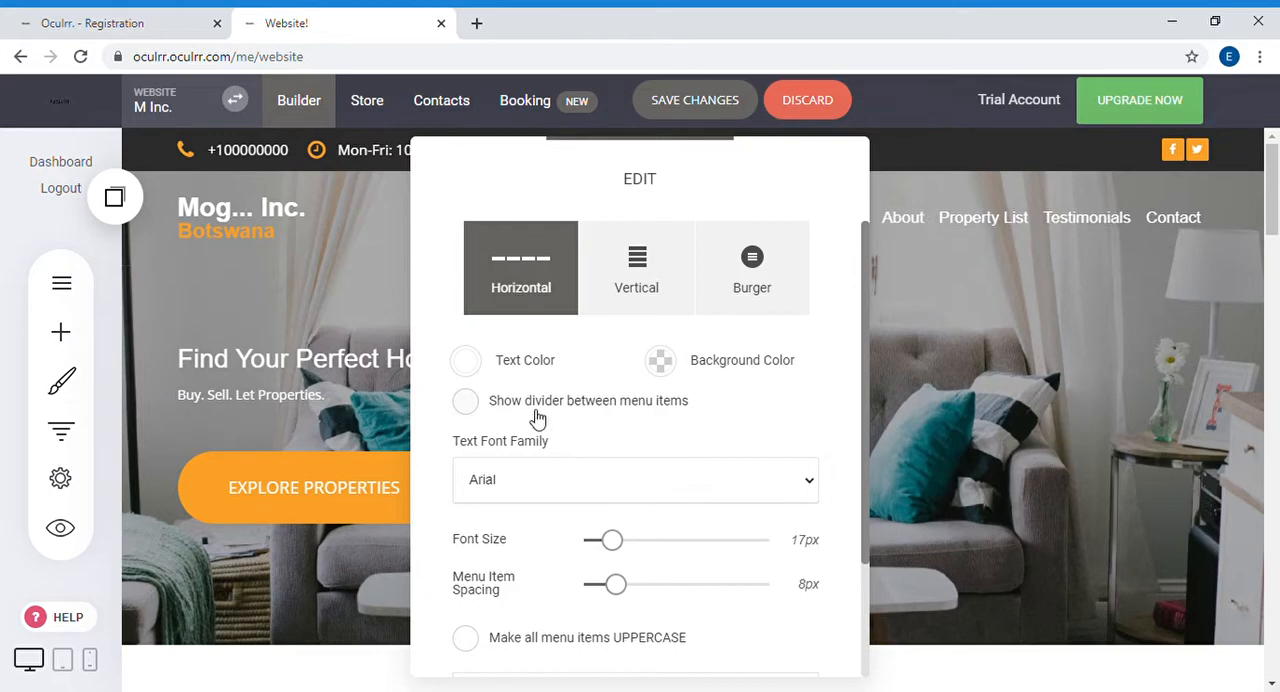
Step: Try showing dividers between the navigation menu items and turn them off again
scroll(537, 418, "down", 1)
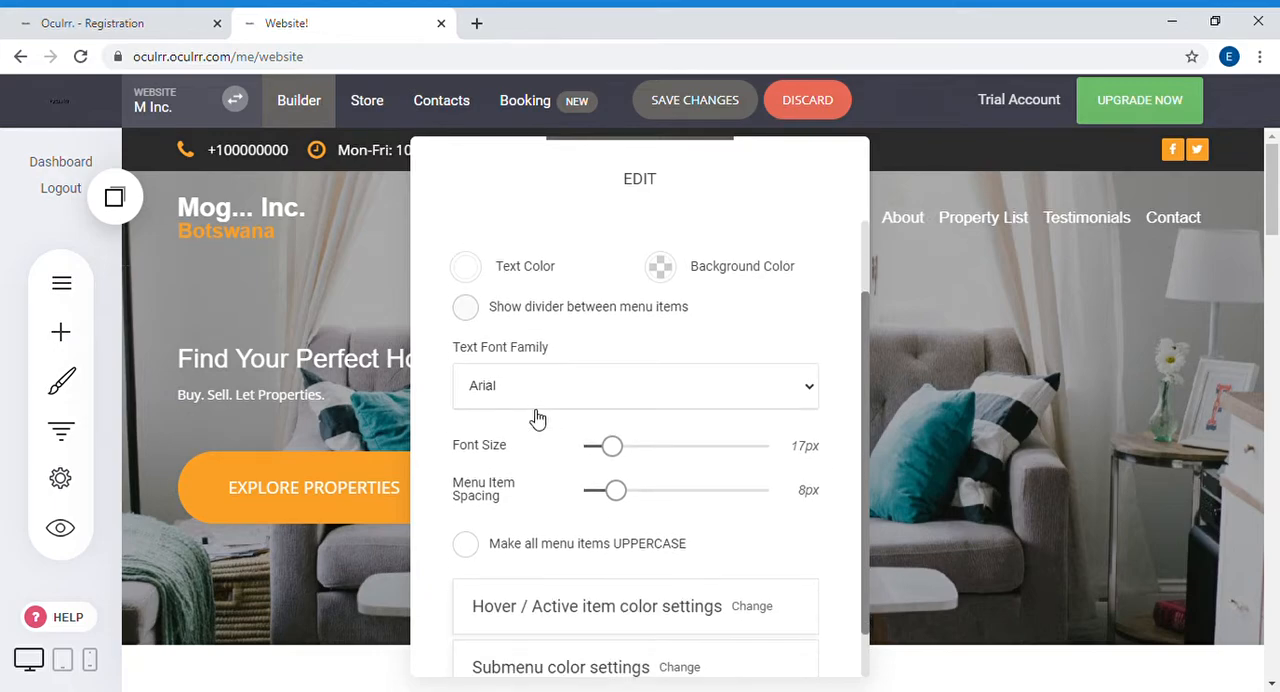
left_click(465, 311)
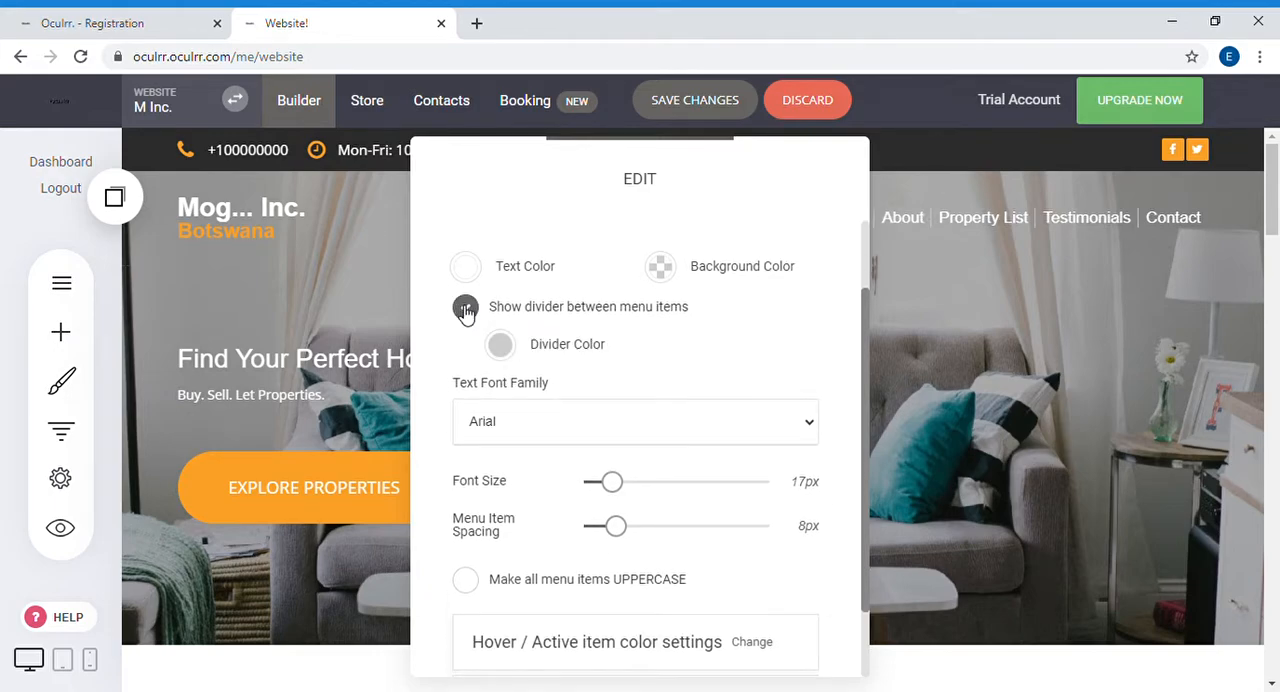
left_click(465, 311)
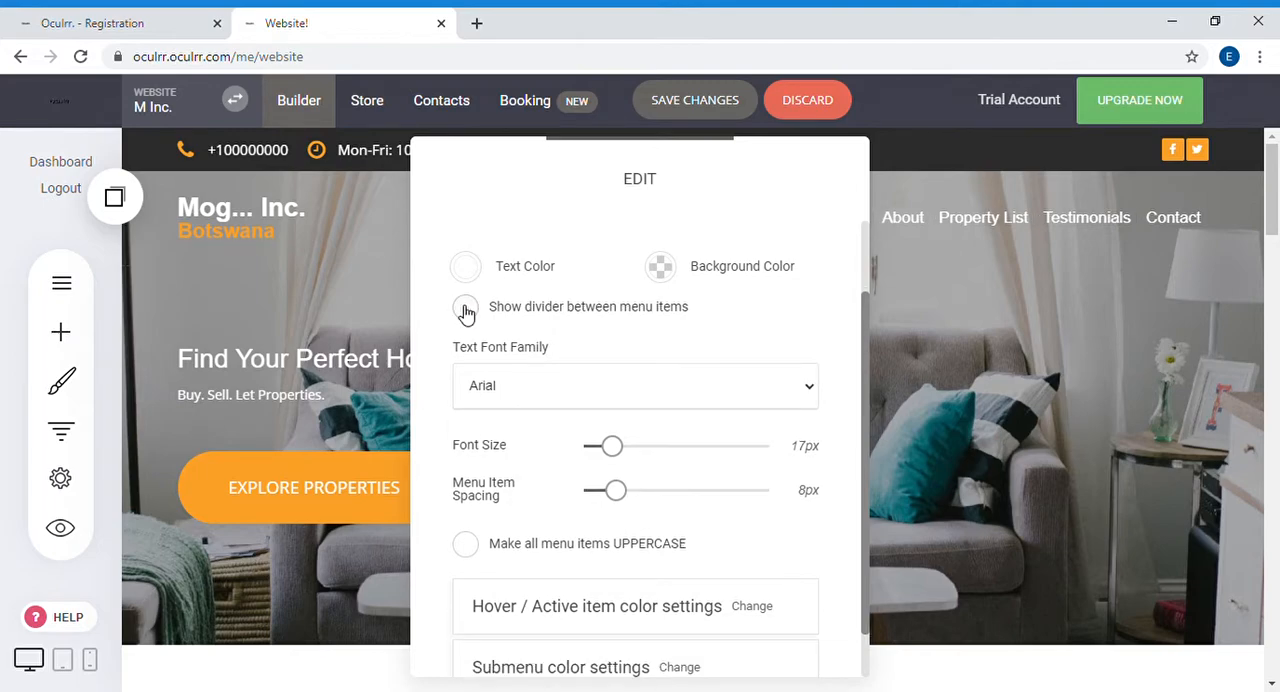
Step: Make all navigation menu items uppercase and close the menu's styling settings
scroll(540, 569, "down", 1)
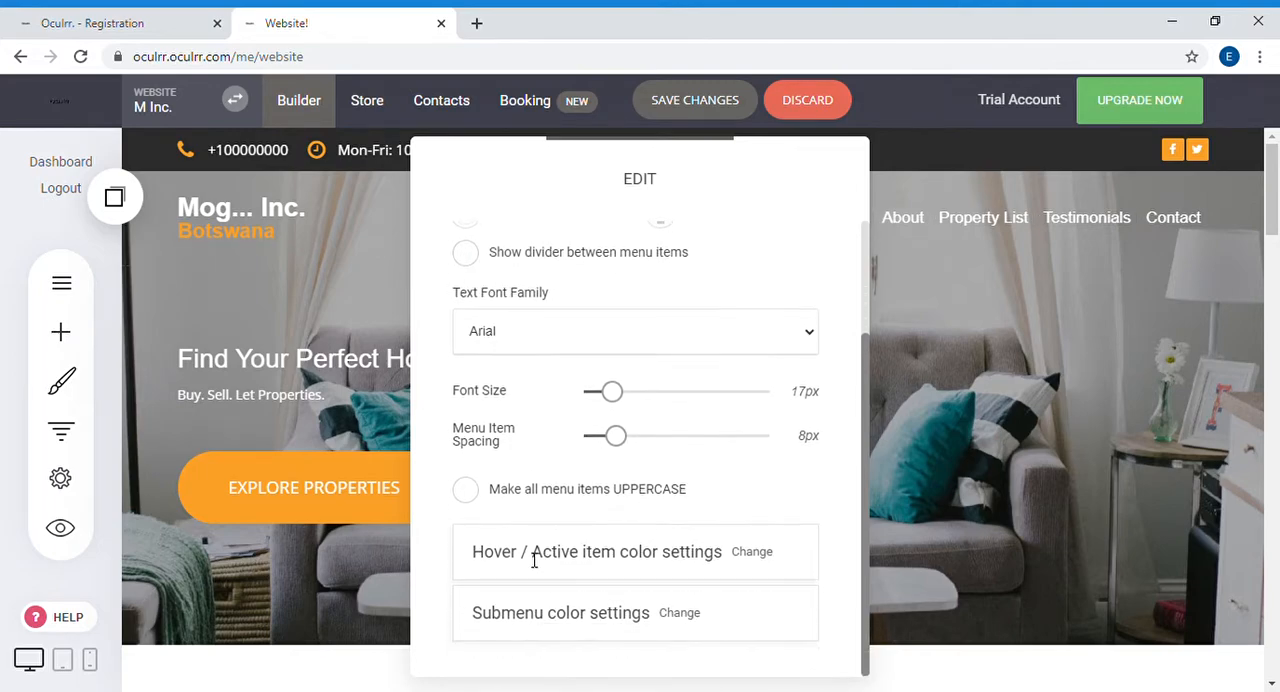
left_click(466, 490)
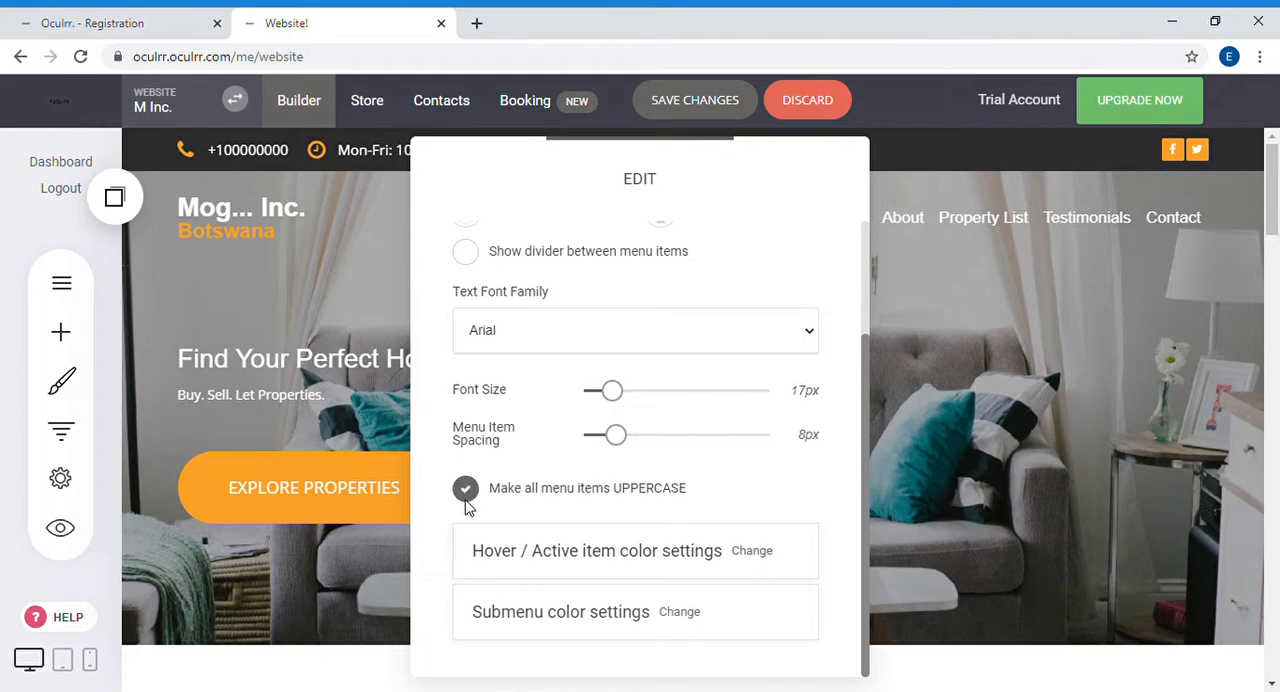
left_click(1056, 383)
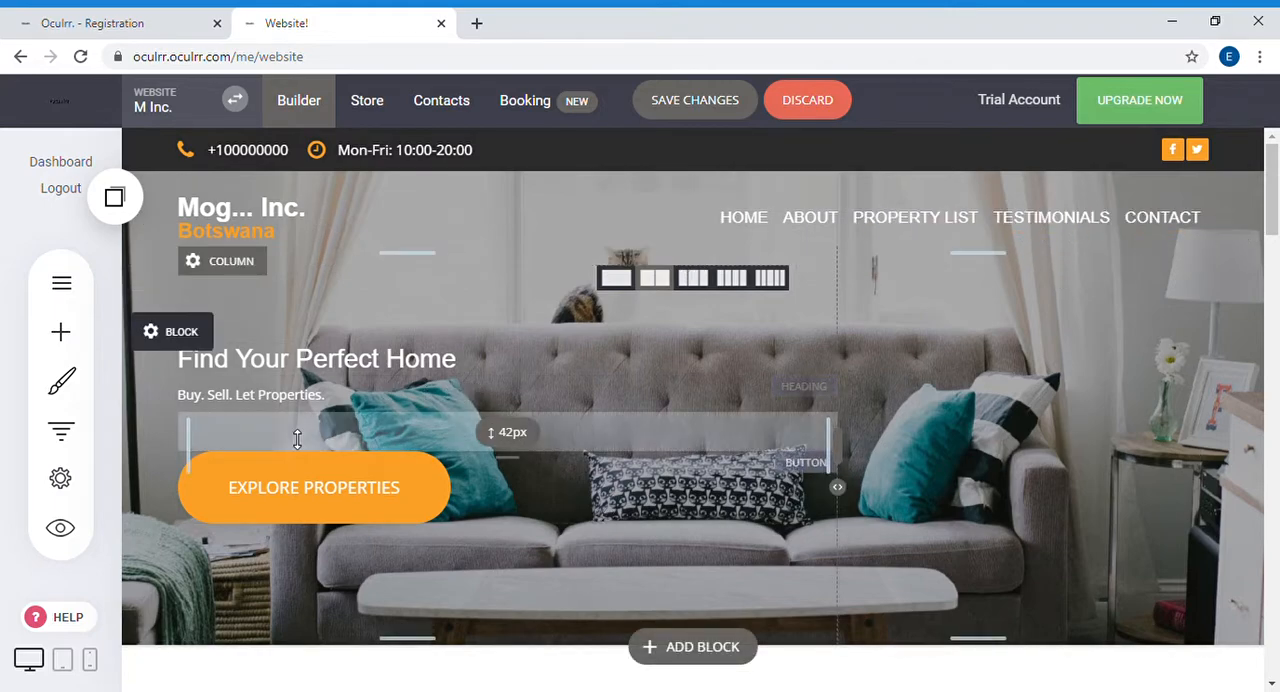
Step: Style the "EXPLORE PROPERTIES" button with padding size 10px, border radius 0px and border size 0px
left_click(323, 504)
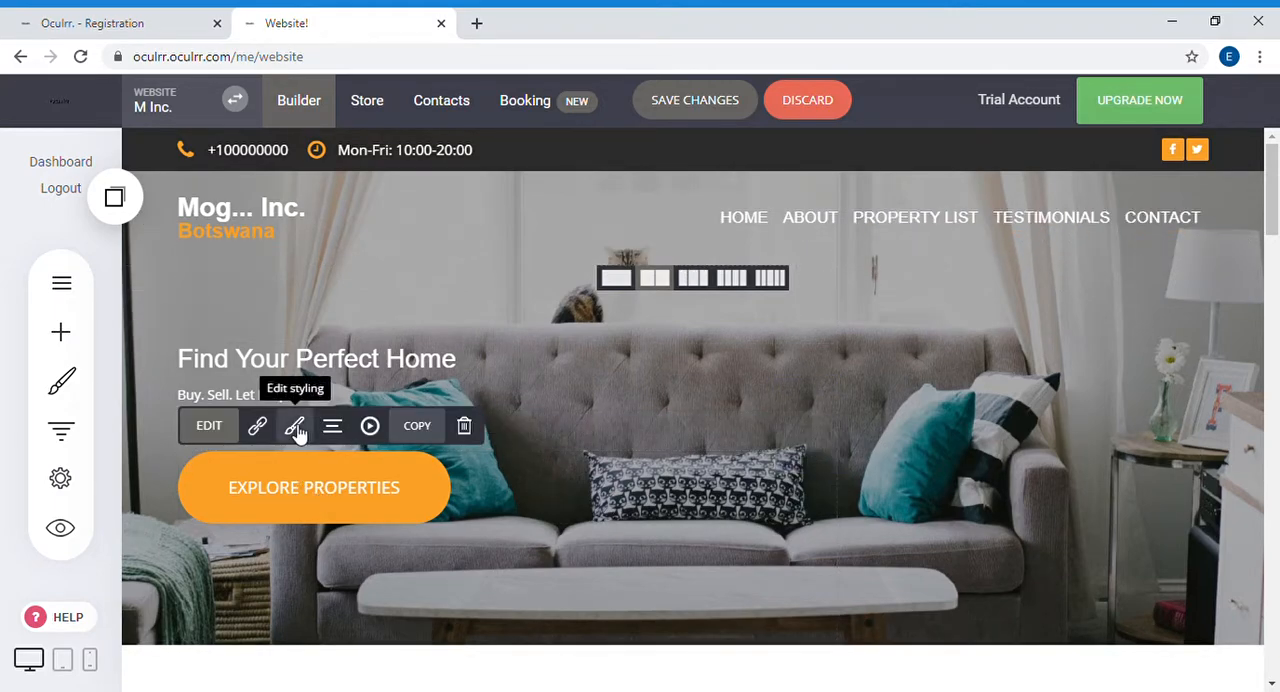
left_click(295, 426)
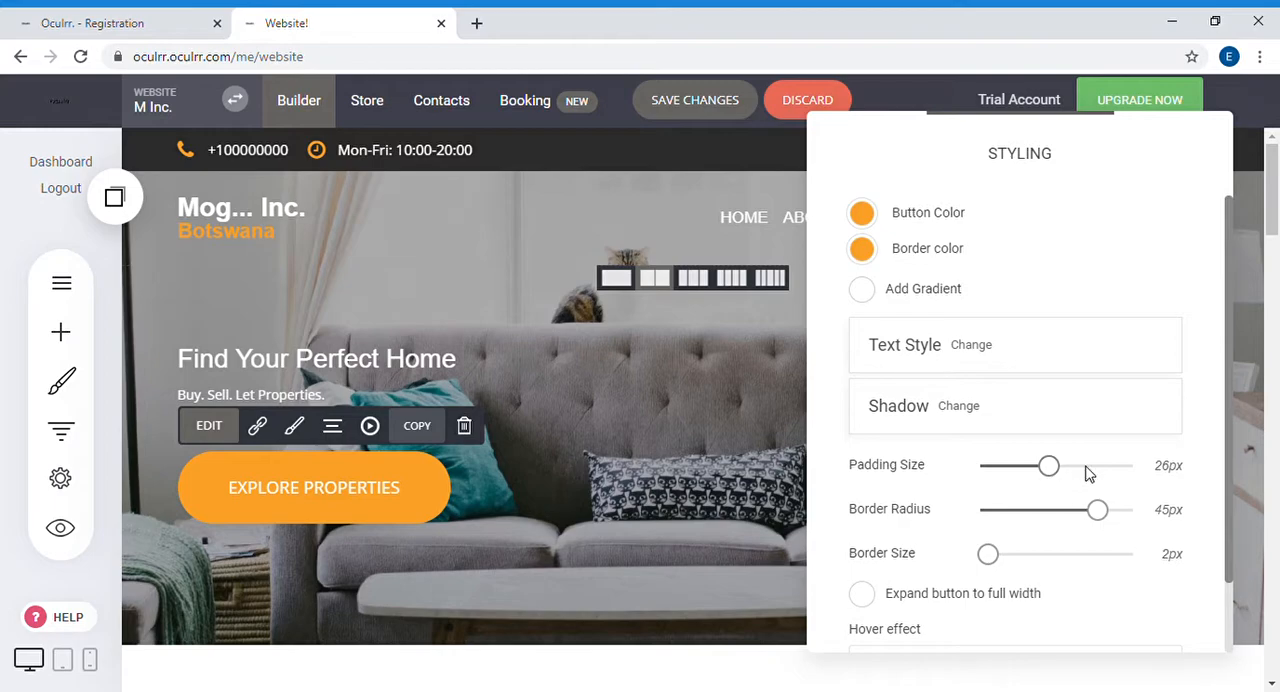
left_click_drag(1058, 476, 1017, 476)
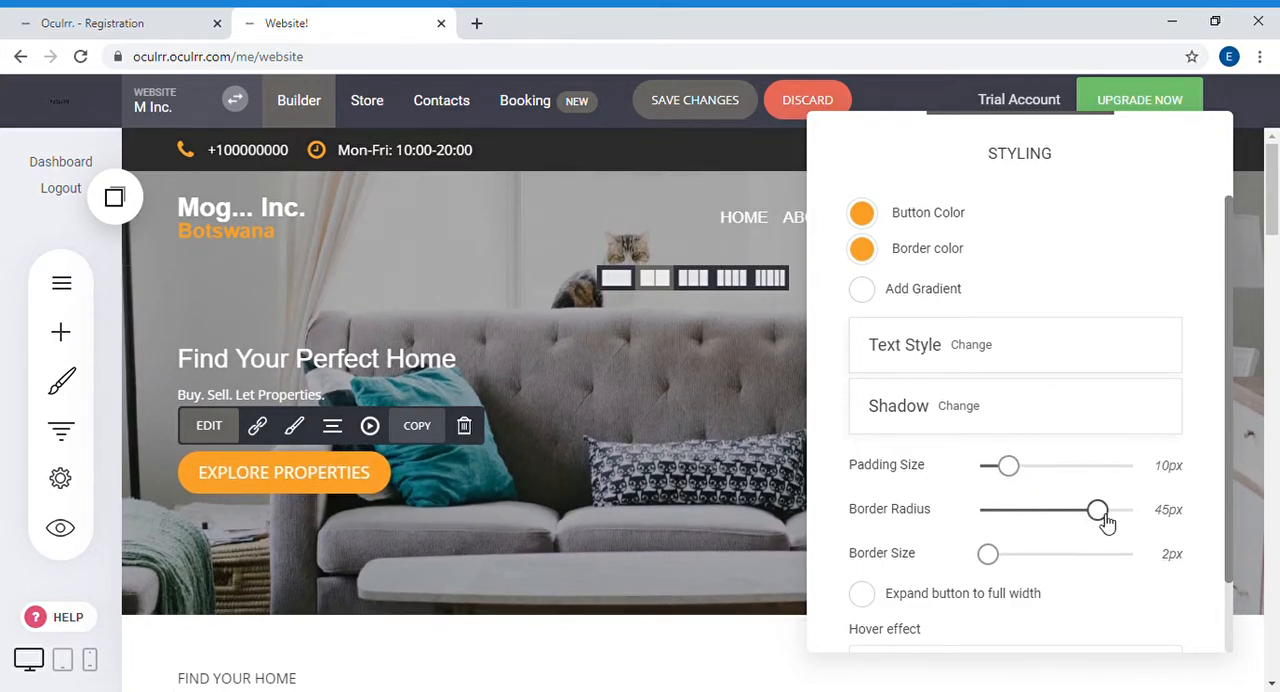
left_click_drag(1105, 521, 945, 528)
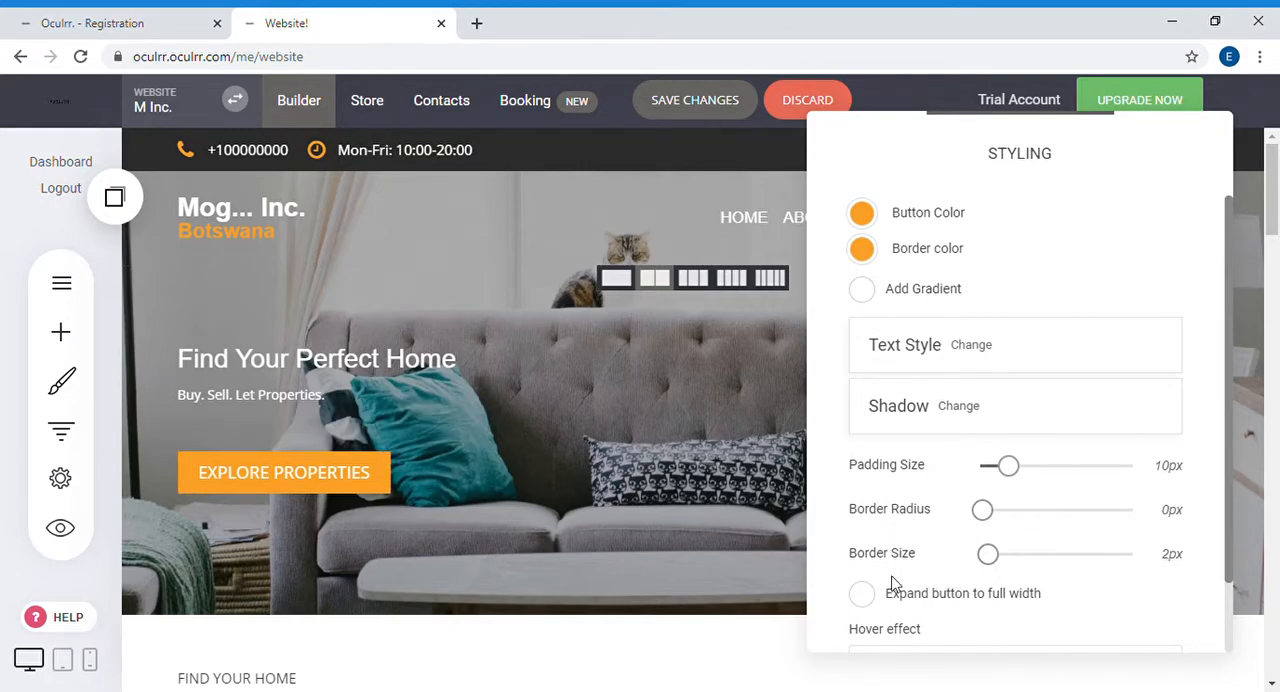
scroll(980, 540, "down", 1)
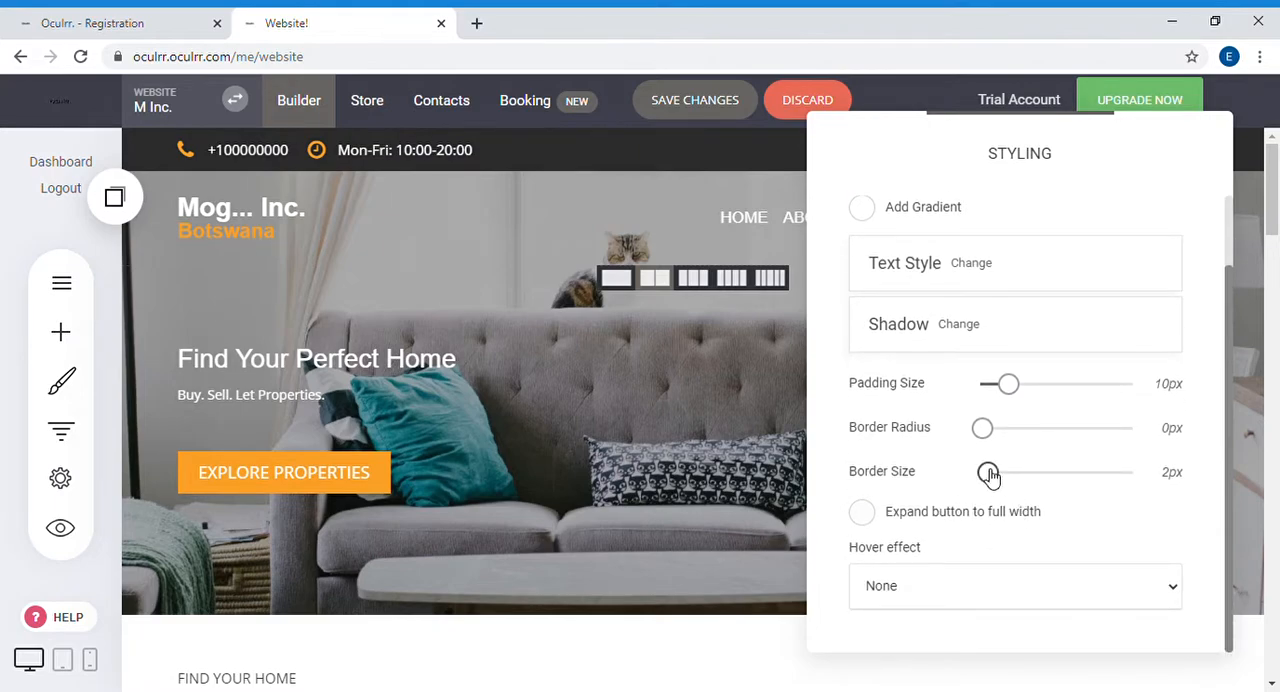
left_click_drag(990, 476, 982, 474)
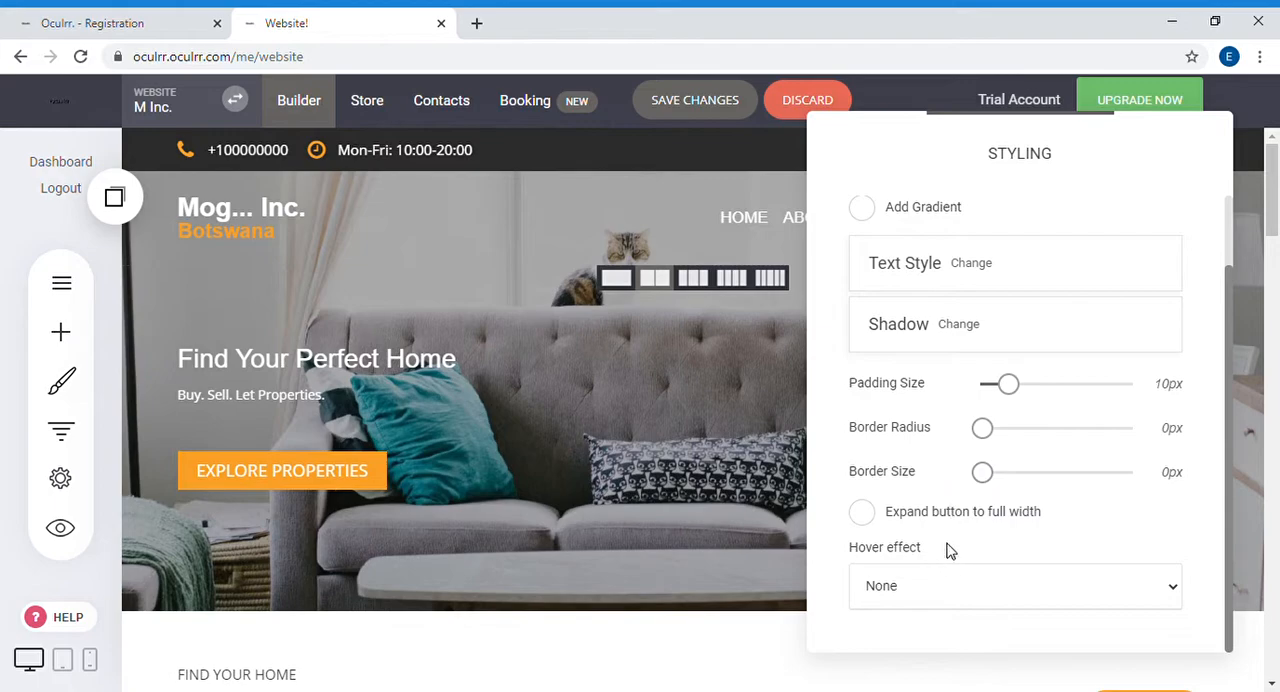
Step: Leave full-width expansion off for the "EXPLORE PROPERTIES" button and set its hover effect to Fade in
left_click(862, 513)
left_click(866, 522)
left_click(897, 416)
scroll(906, 564, "down", 1)
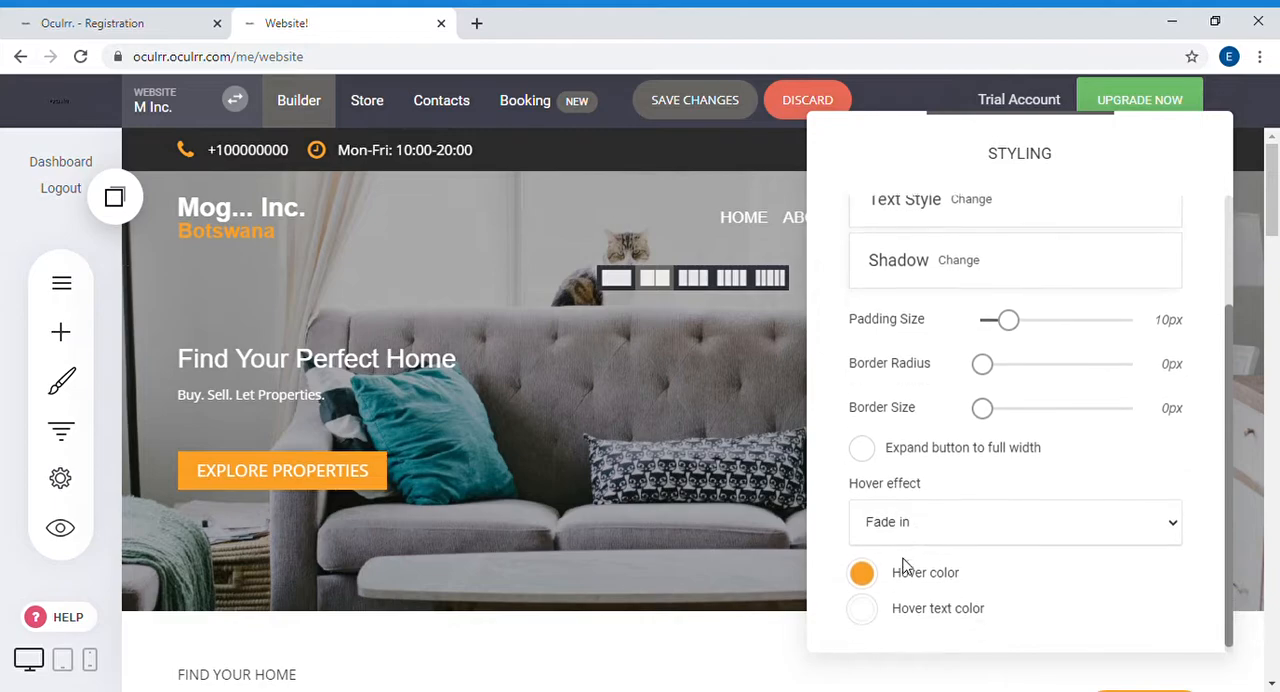
Step: Try light gray (CCCCCC) and green (64BD2E) as the button's hover color
left_click(860, 567)
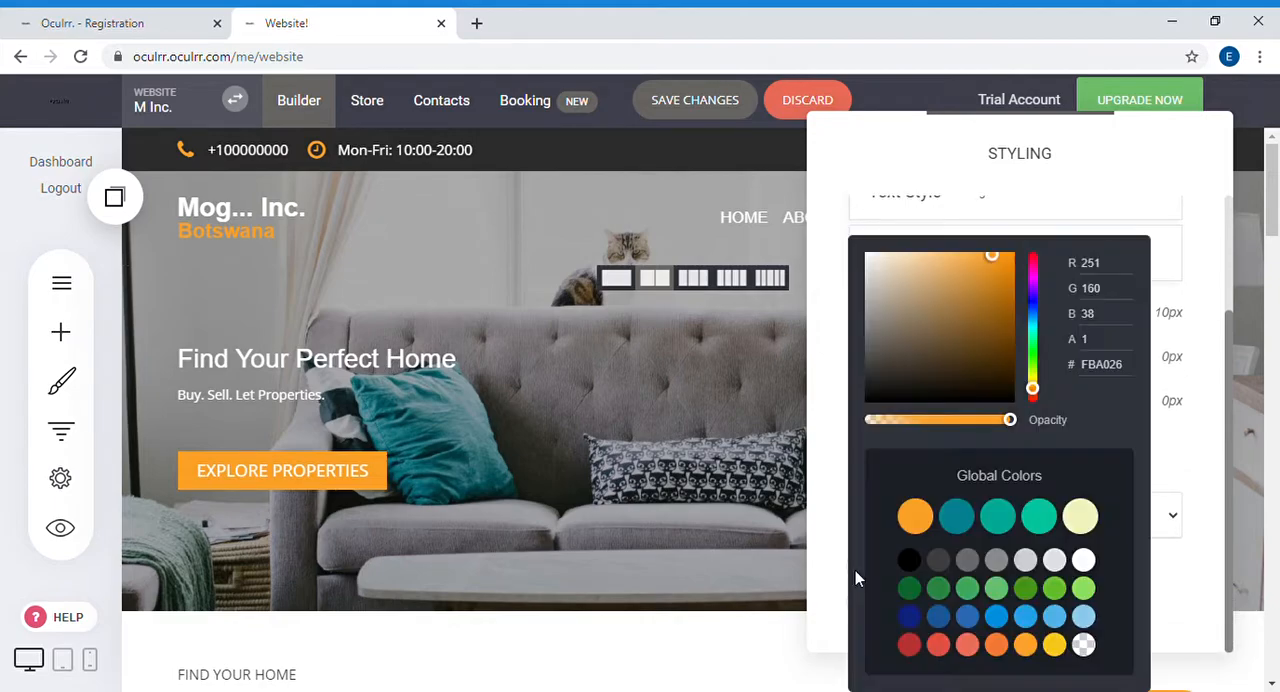
left_click(1027, 562)
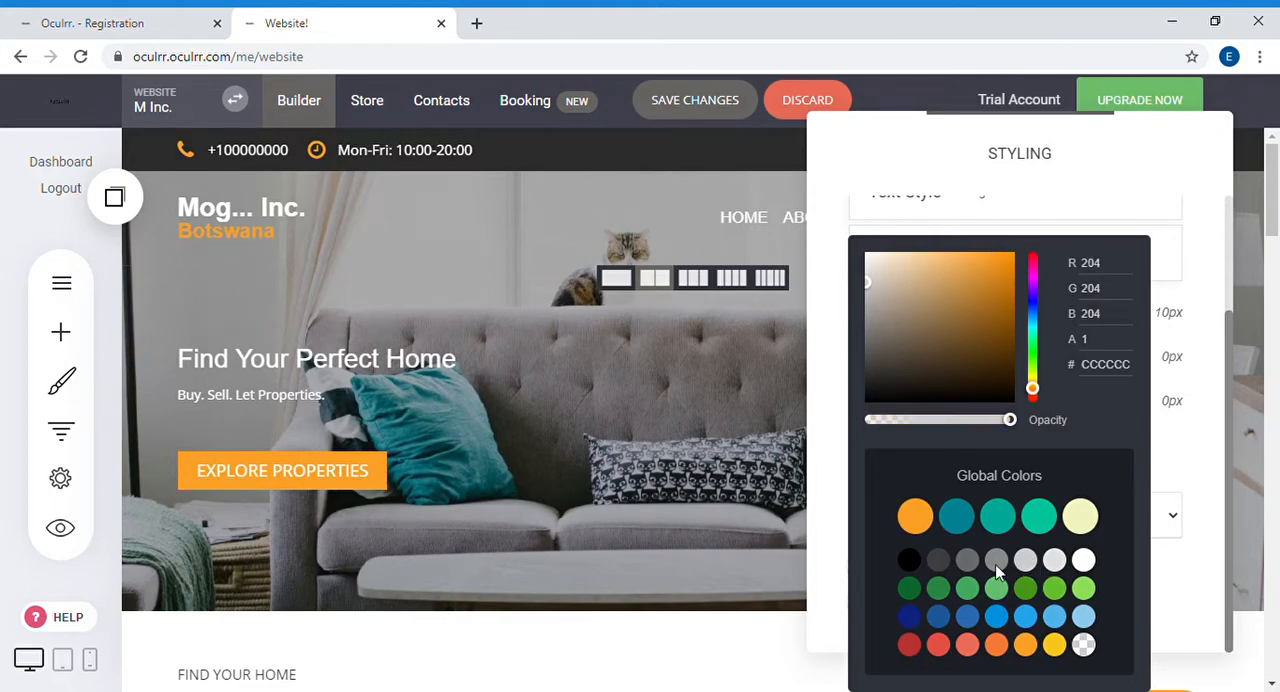
left_click(1073, 598)
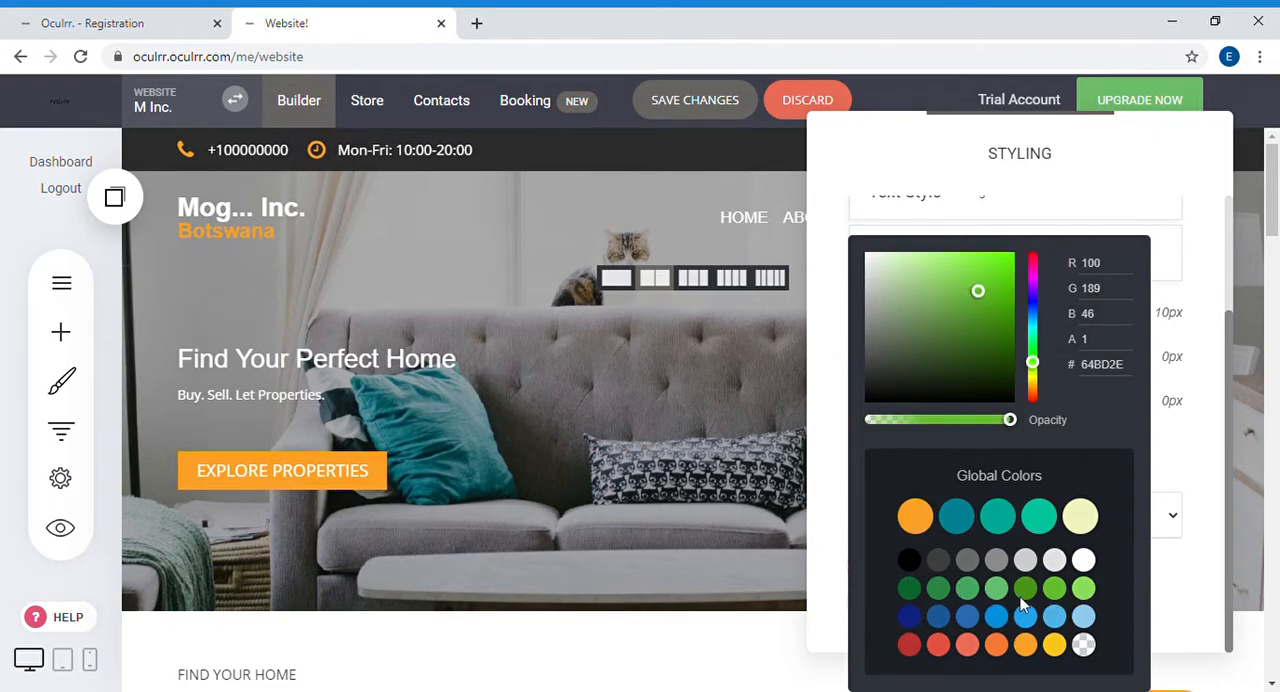
left_click(830, 414)
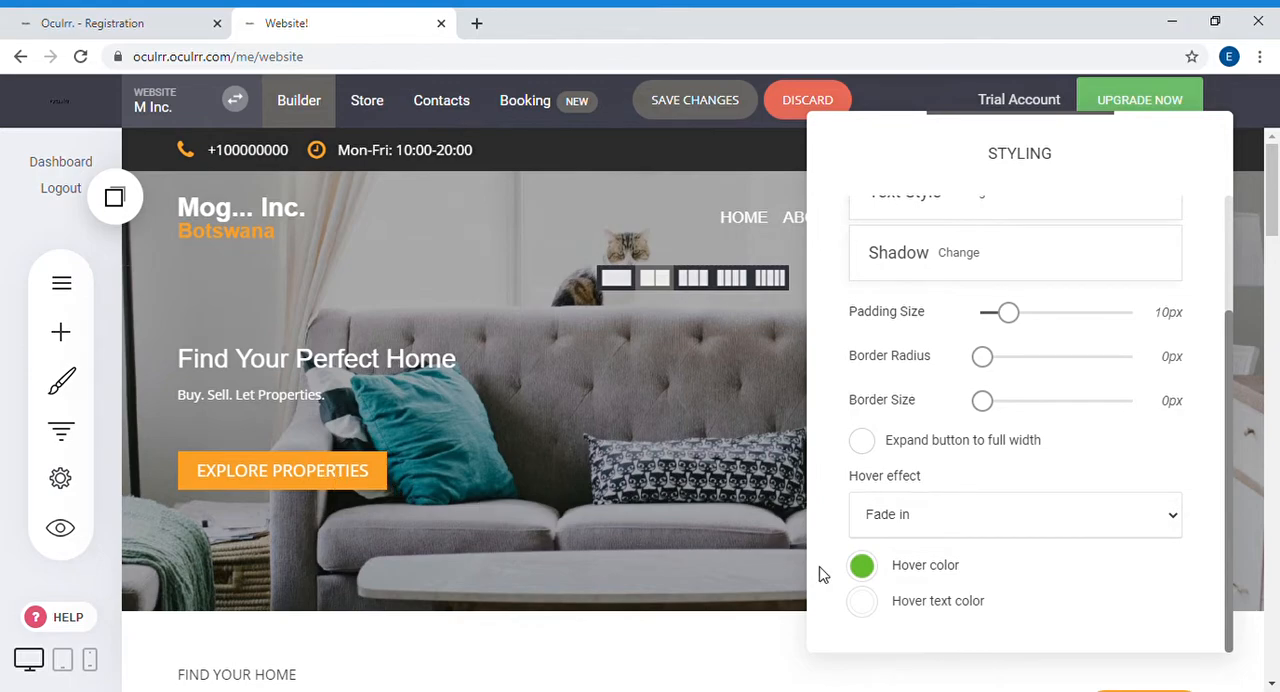
Step: Set the button's hover color to the global orange (FBA026) and close its styling settings
left_click(862, 566)
left_click(915, 517)
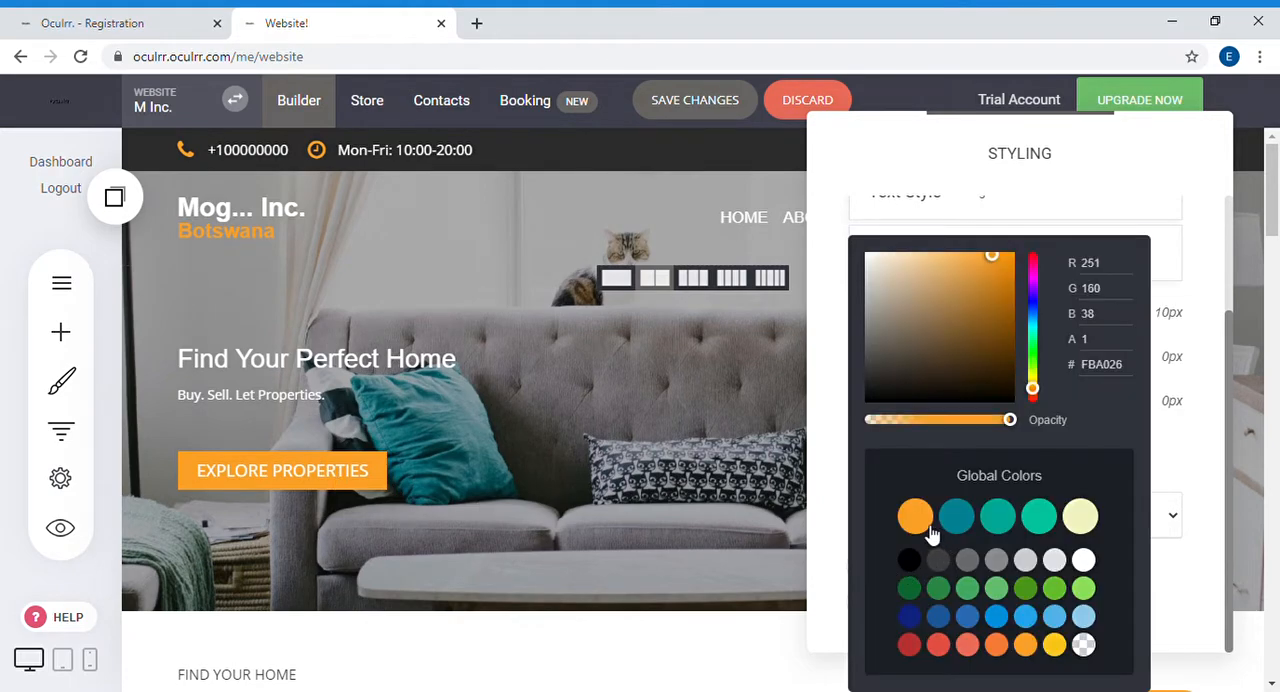
left_click(808, 500)
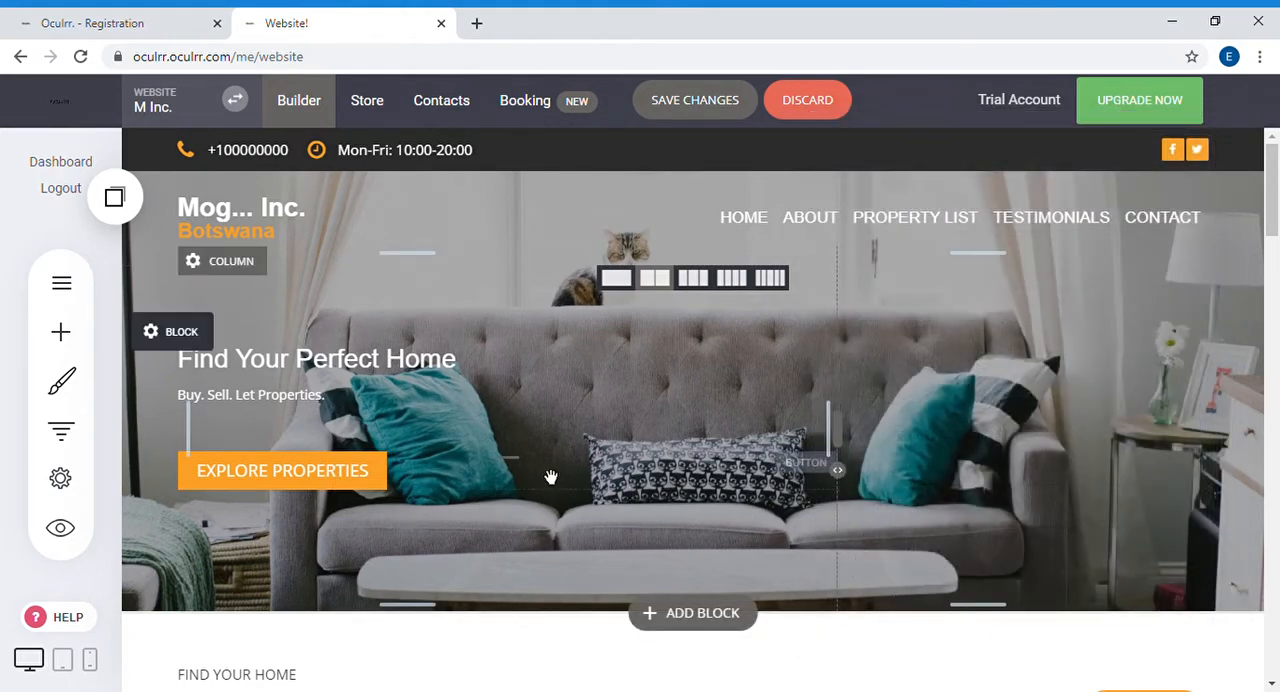
Step: Change the fill color of the "EXPLORE PROPERTIES" button to black (000000)
mouse_move(344, 481)
left_click(294, 426)
left_click(862, 214)
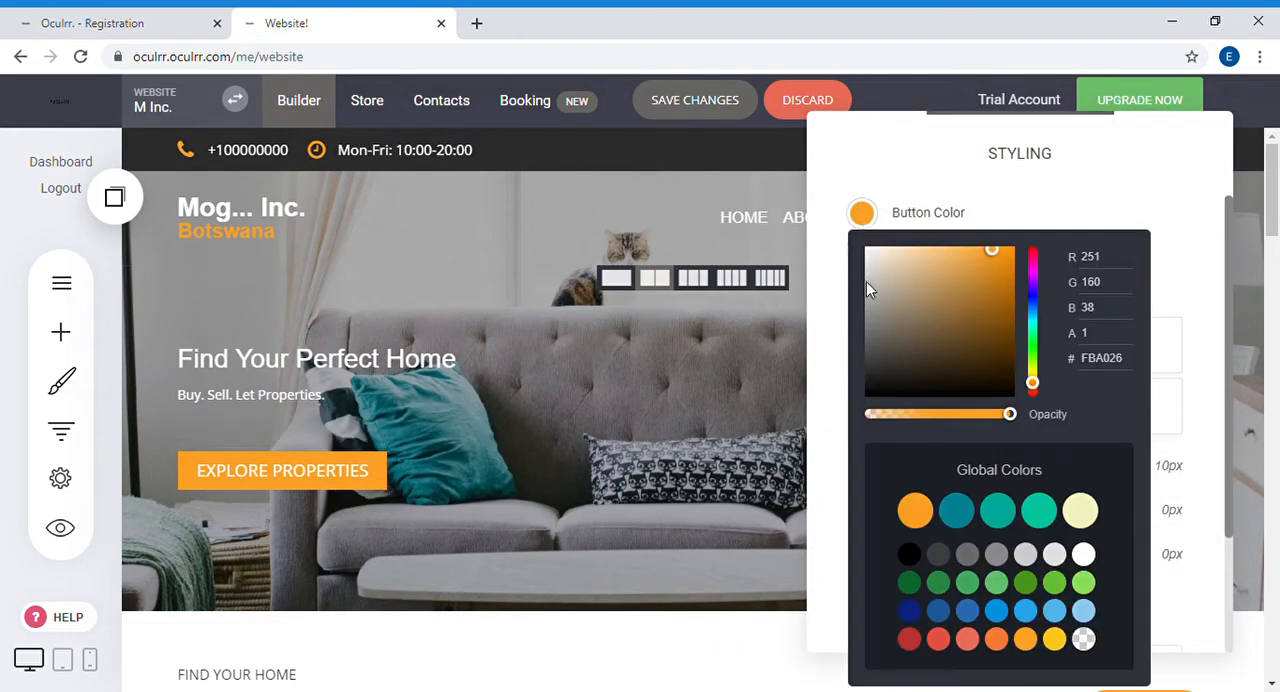
left_click(909, 555)
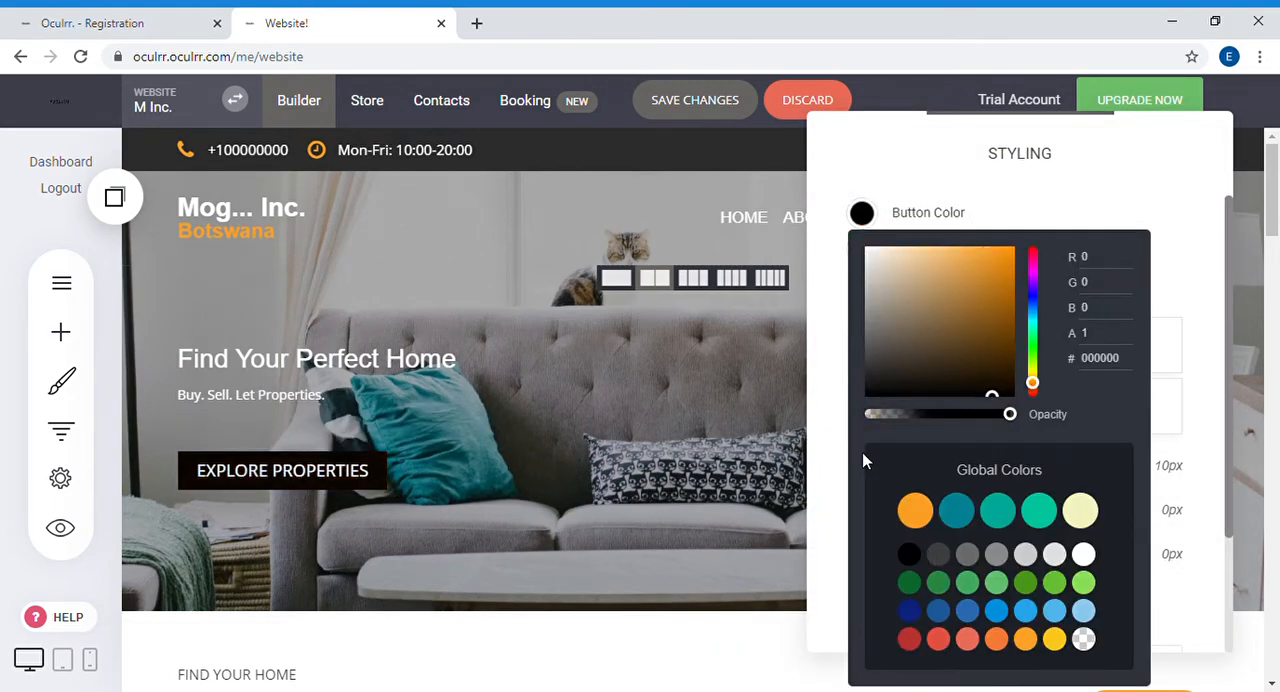
Step: Set the border color of the "EXPLORE PROPERTIES" button to black (000000) and close its styling settings
left_click(841, 242)
left_click(861, 250)
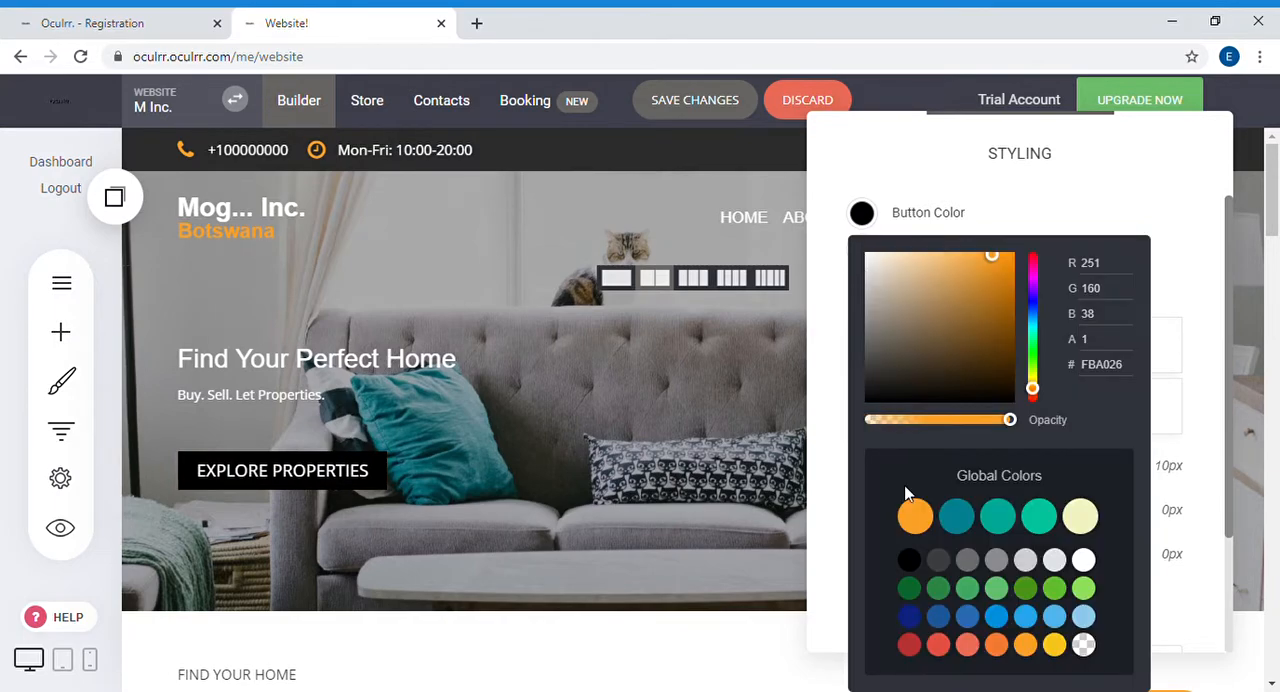
left_click(914, 562)
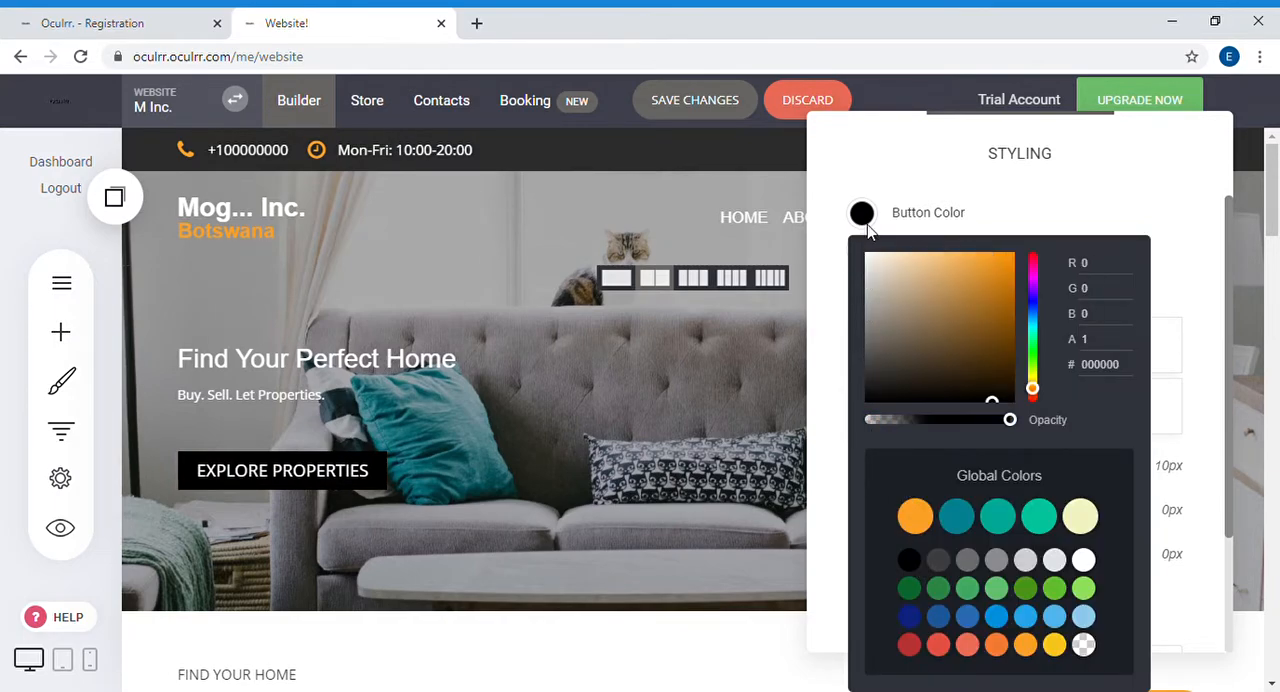
left_click(911, 158)
scroll(968, 545, "down", 2)
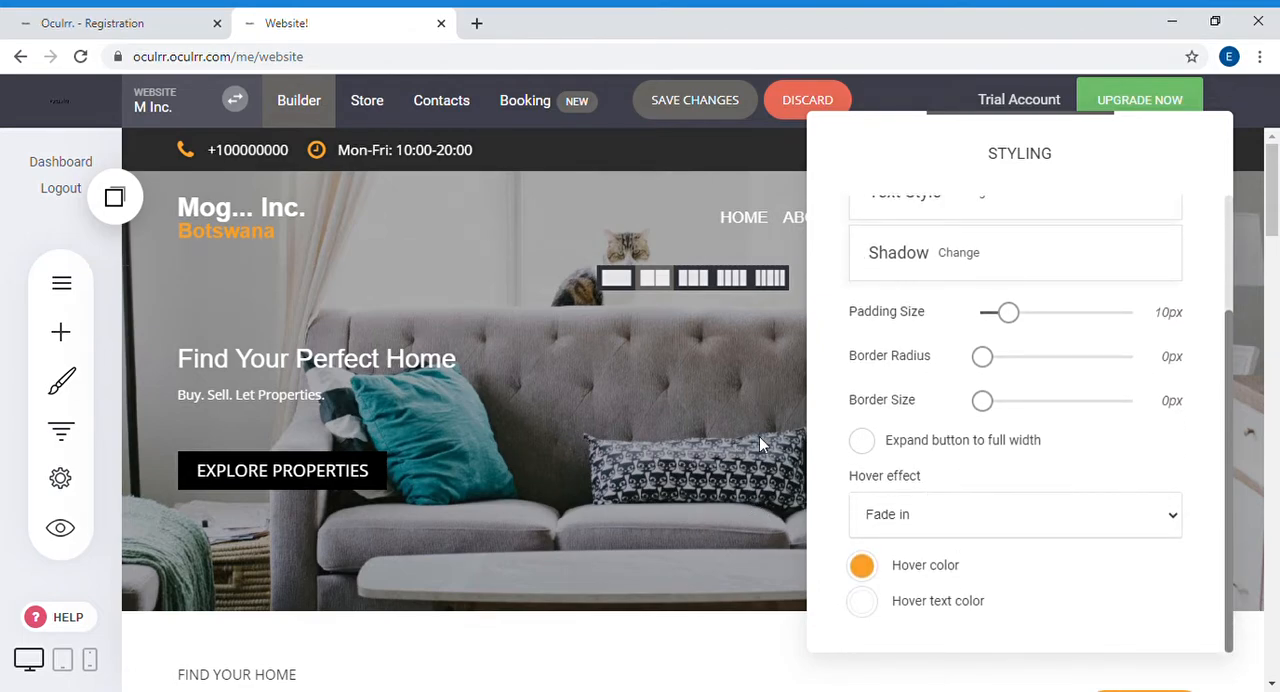
left_click(597, 396)
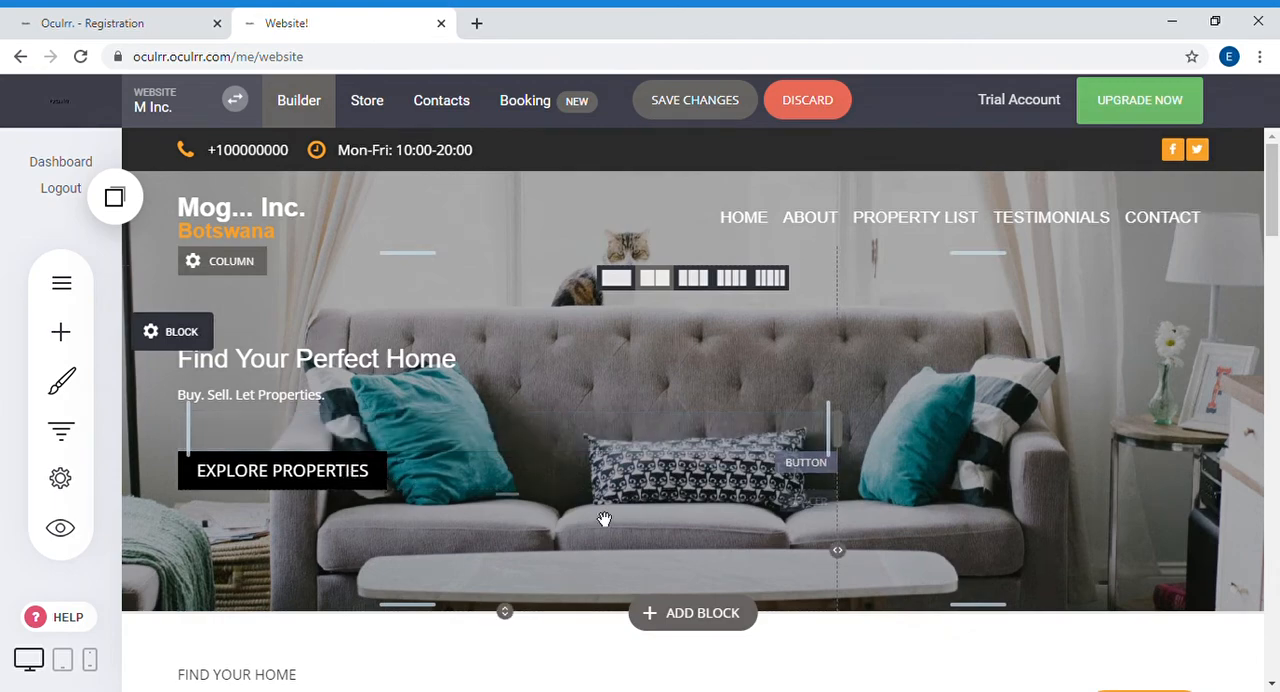
Step: Make the hero block taller by increasing its bottom spacing, and widen the left spacing of its text column
scroll(608, 515, "down", 1)
scroll(608, 515, "down", 1)
scroll(643, 456, "up", 2)
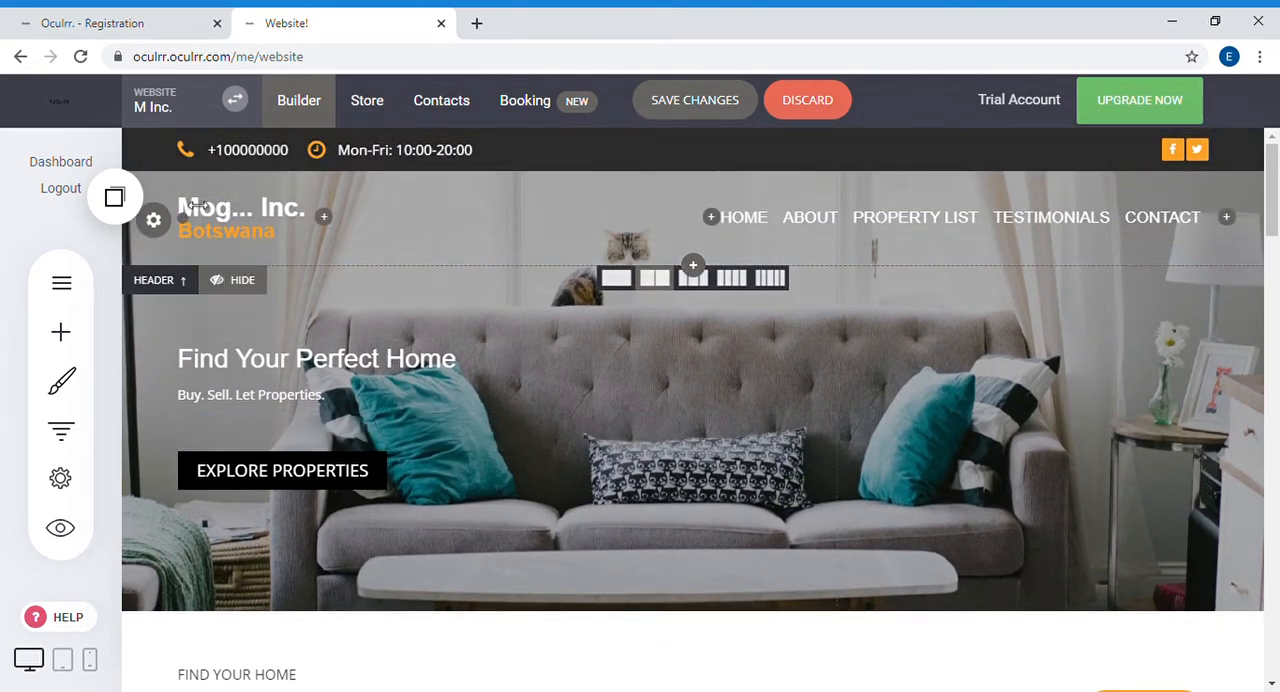
scroll(586, 446, "down", 1)
scroll(633, 443, "up", 1)
left_click_drag(806, 604, 808, 606)
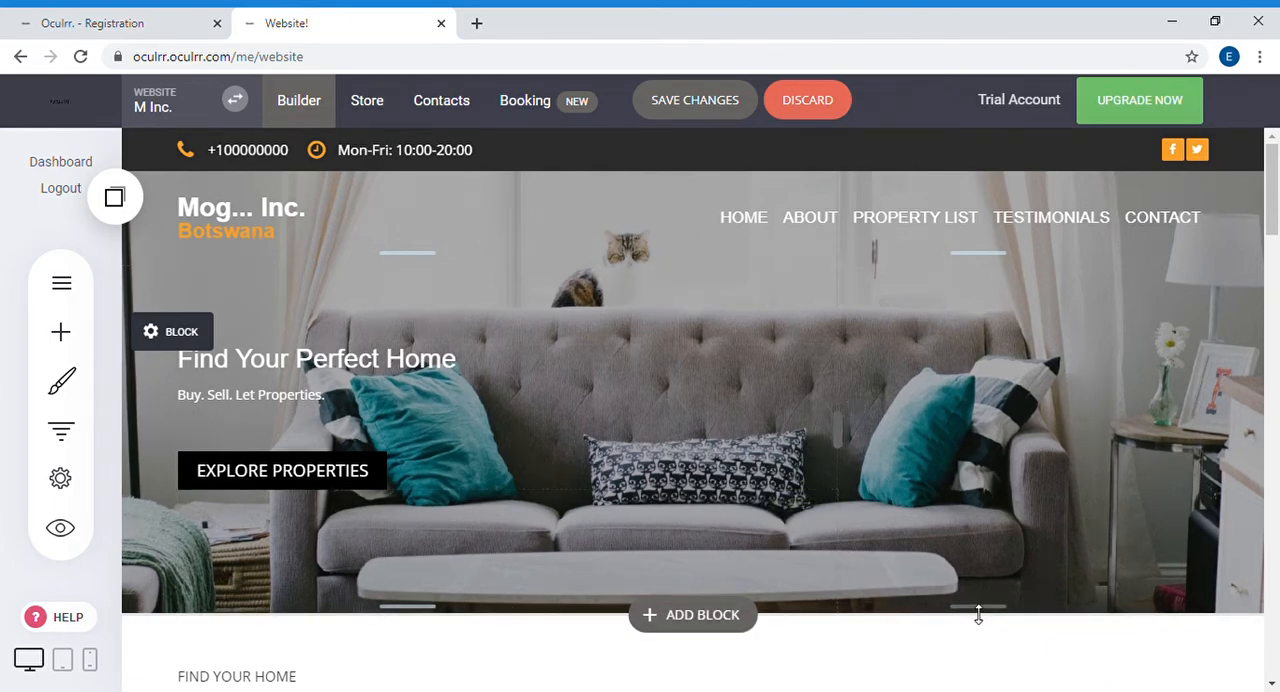
left_click_drag(980, 611, 1000, 662)
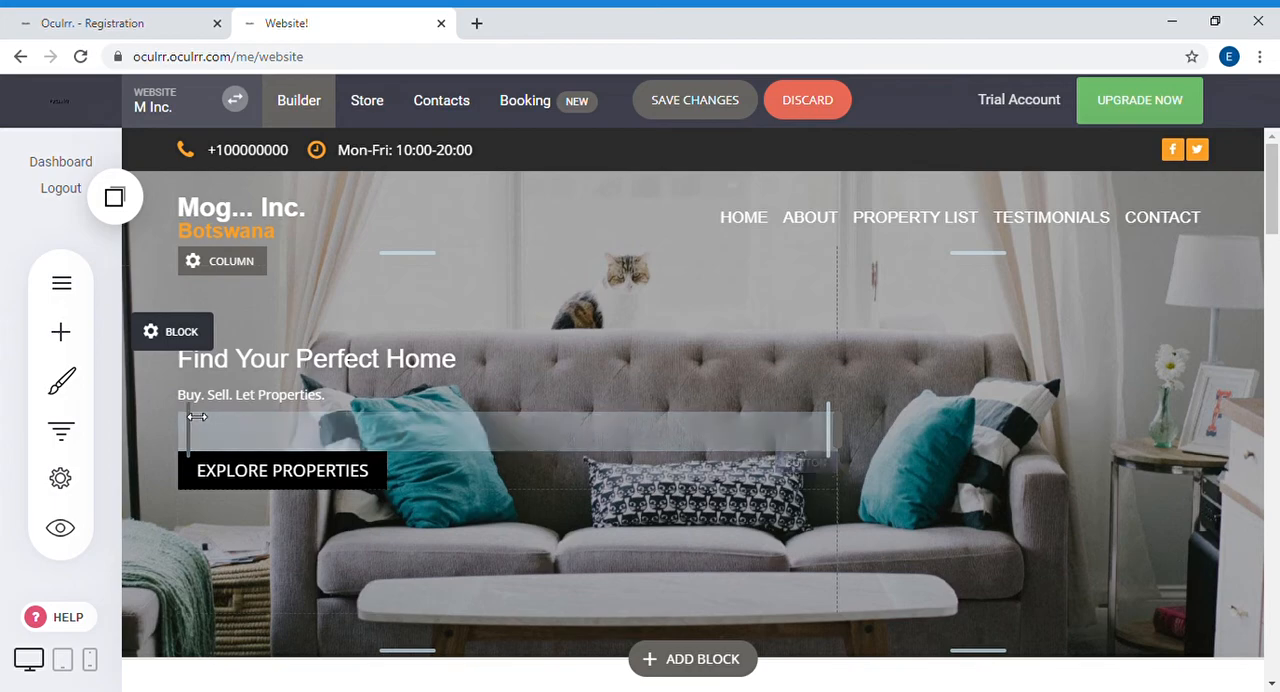
mouse_move(190, 424)
left_mouse_down()
mouse_move(235, 422)
mouse_move(214, 423)
left_mouse_up()
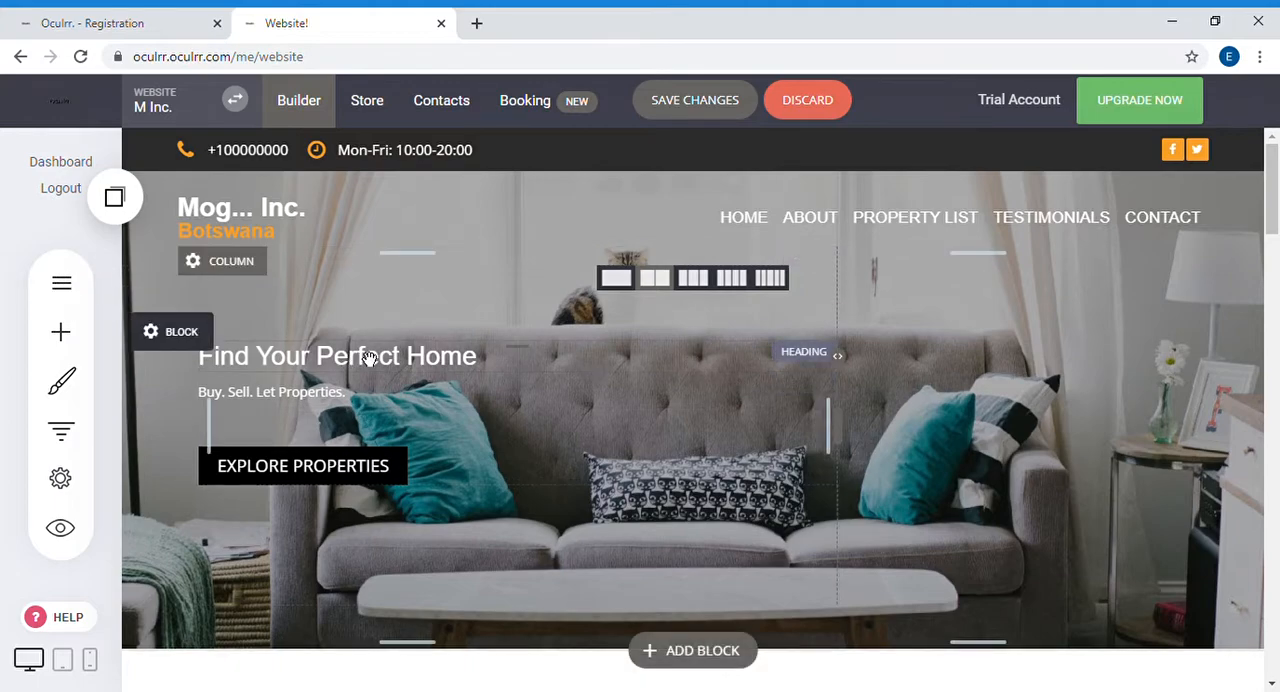
mouse_move(207, 340)
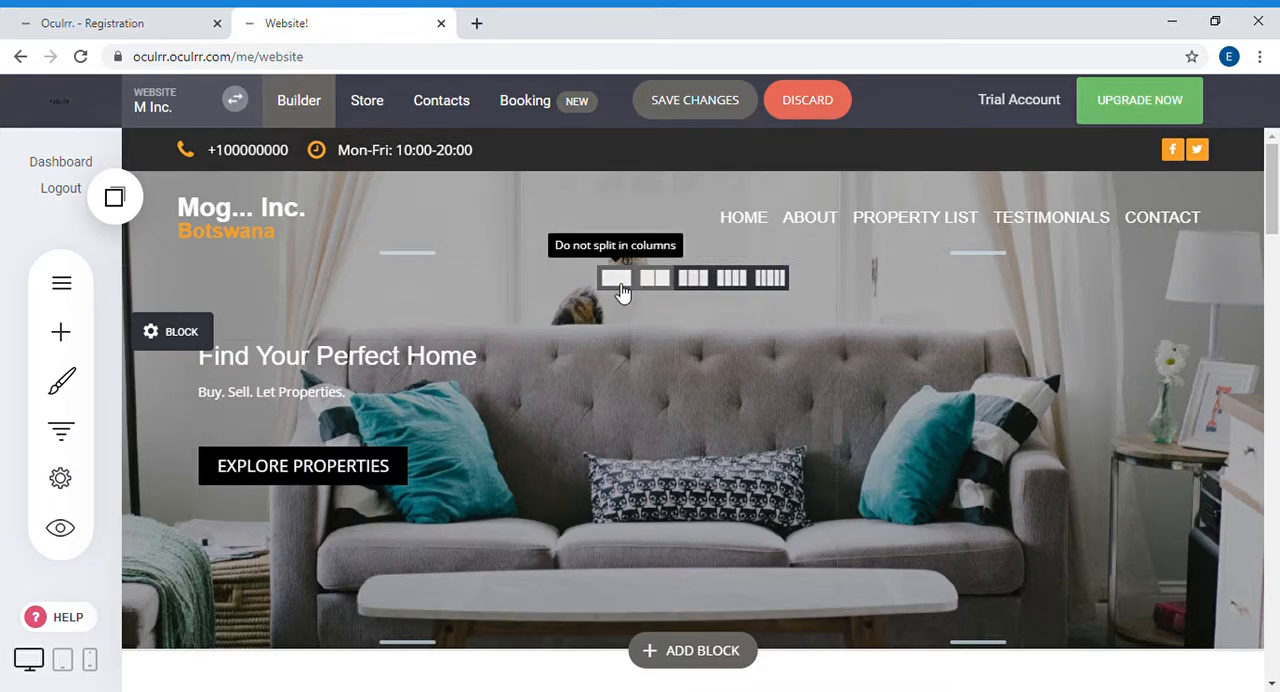
Step: Apply the size 18 text style to the "Newly Added" heading
scroll(614, 441, "down", 3)
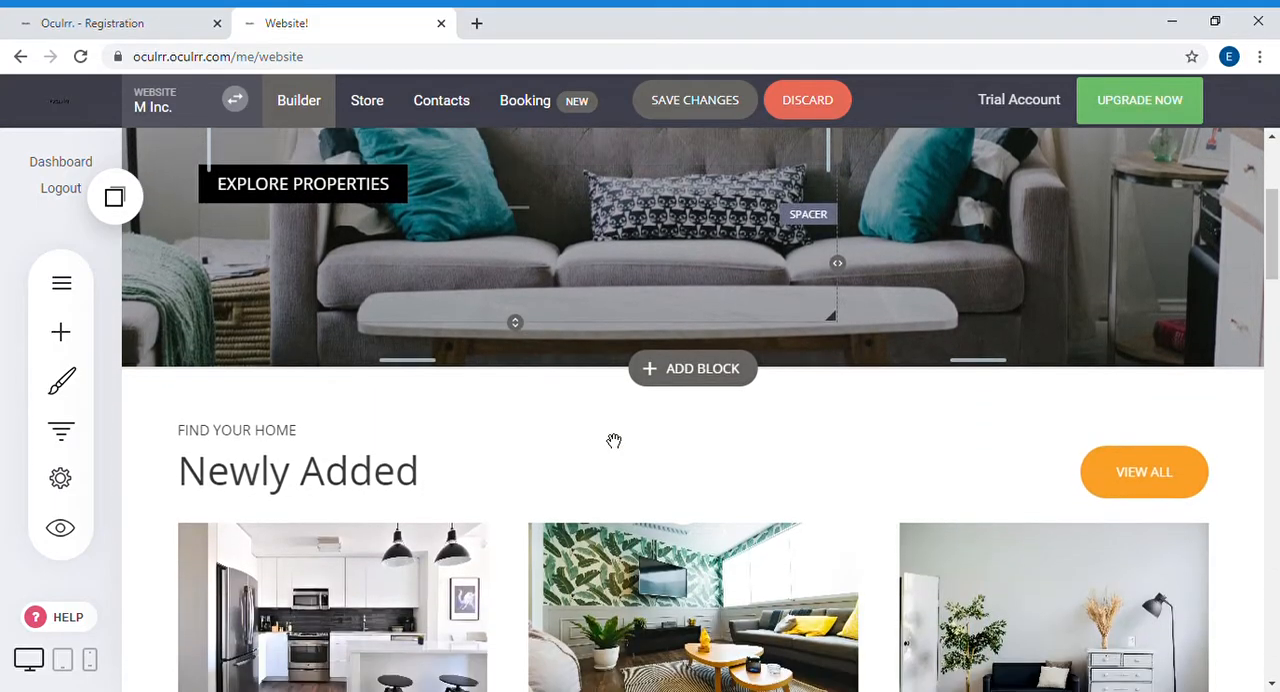
scroll(614, 441, "down", 2)
scroll(608, 371, "up", 3)
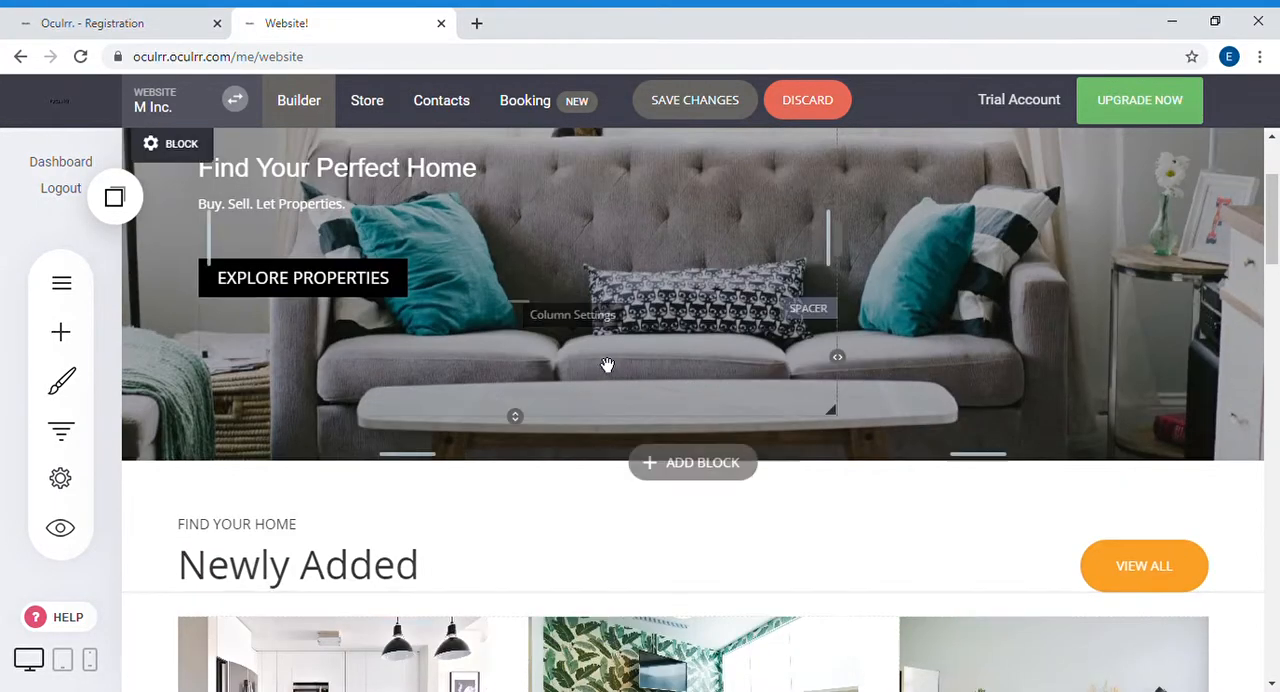
scroll(605, 365, "up", 2)
scroll(603, 365, "down", 5)
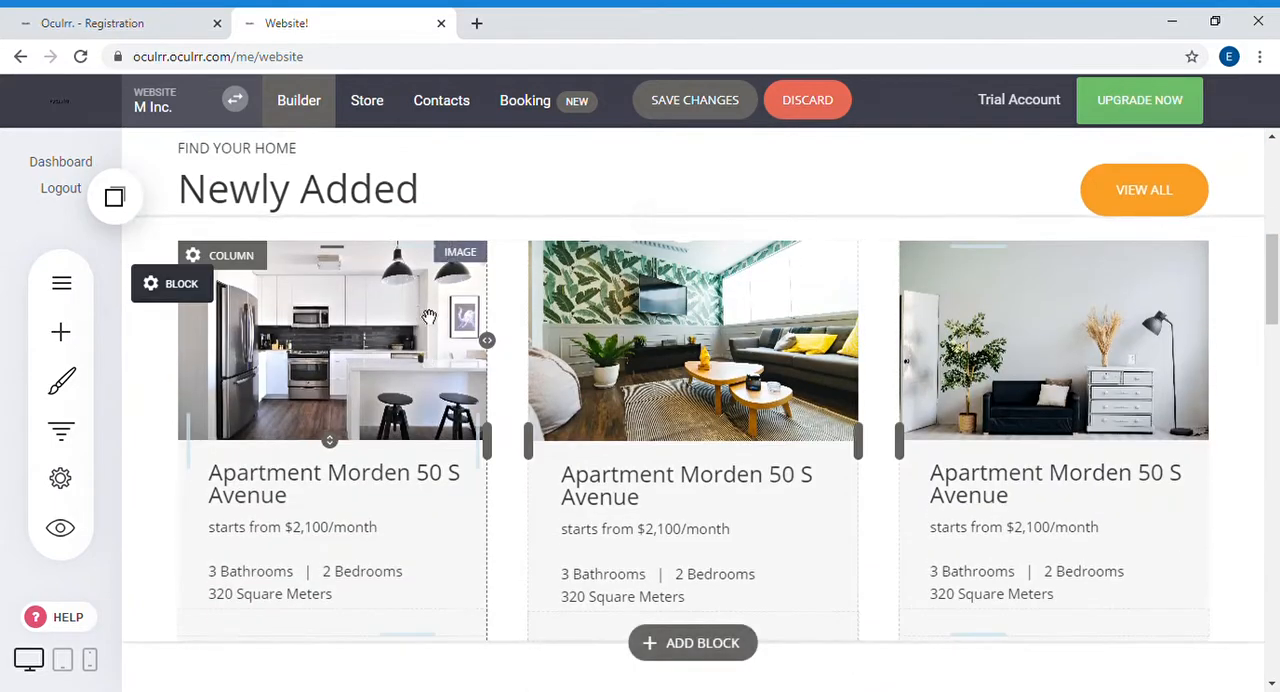
scroll(240, 317, "up", 2)
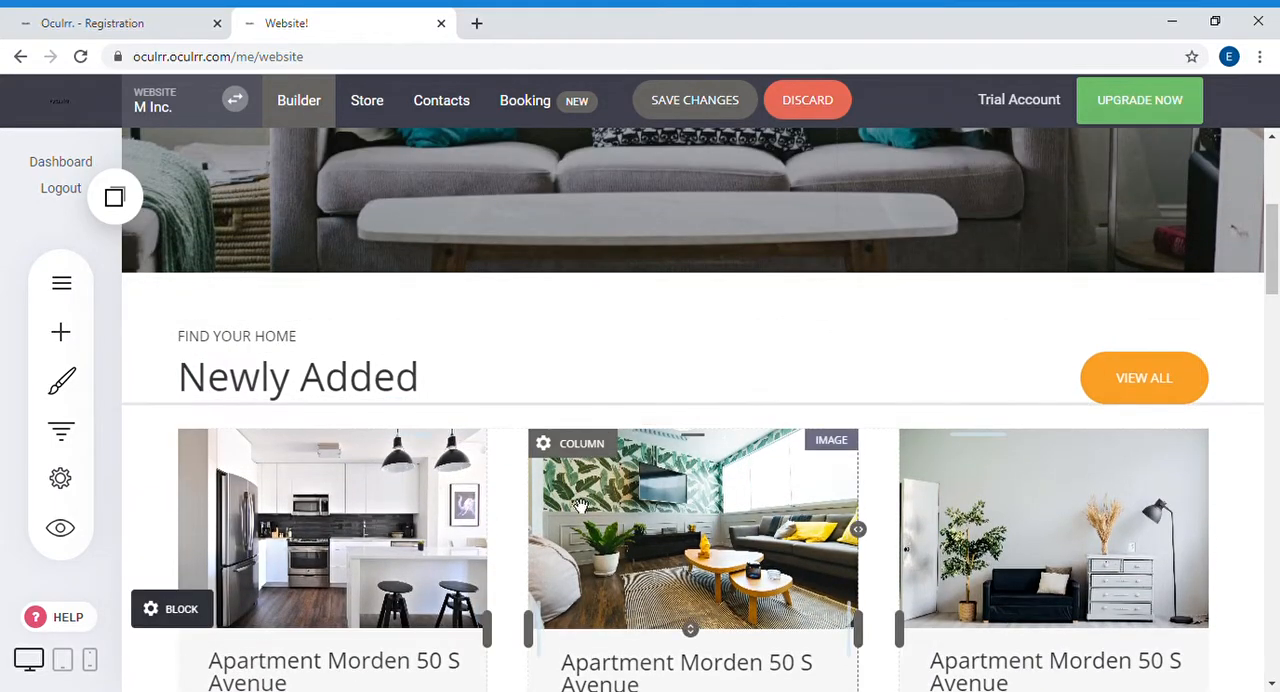
left_click(353, 350)
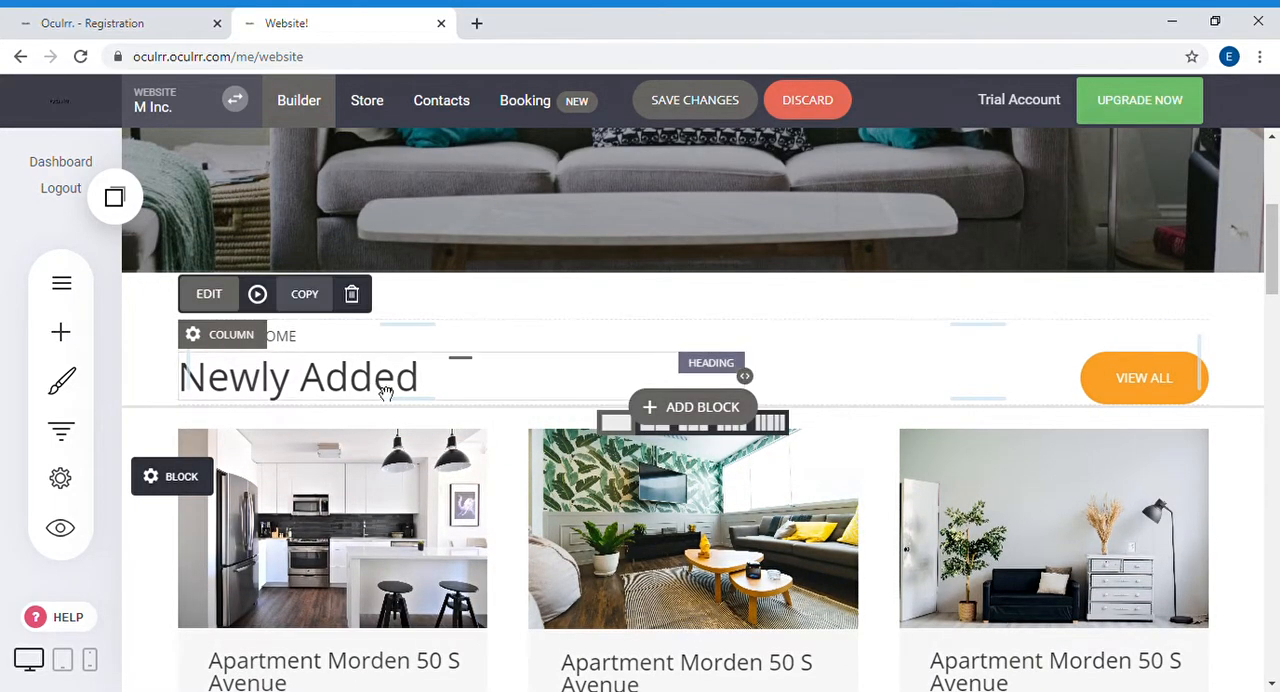
double_click(415, 385)
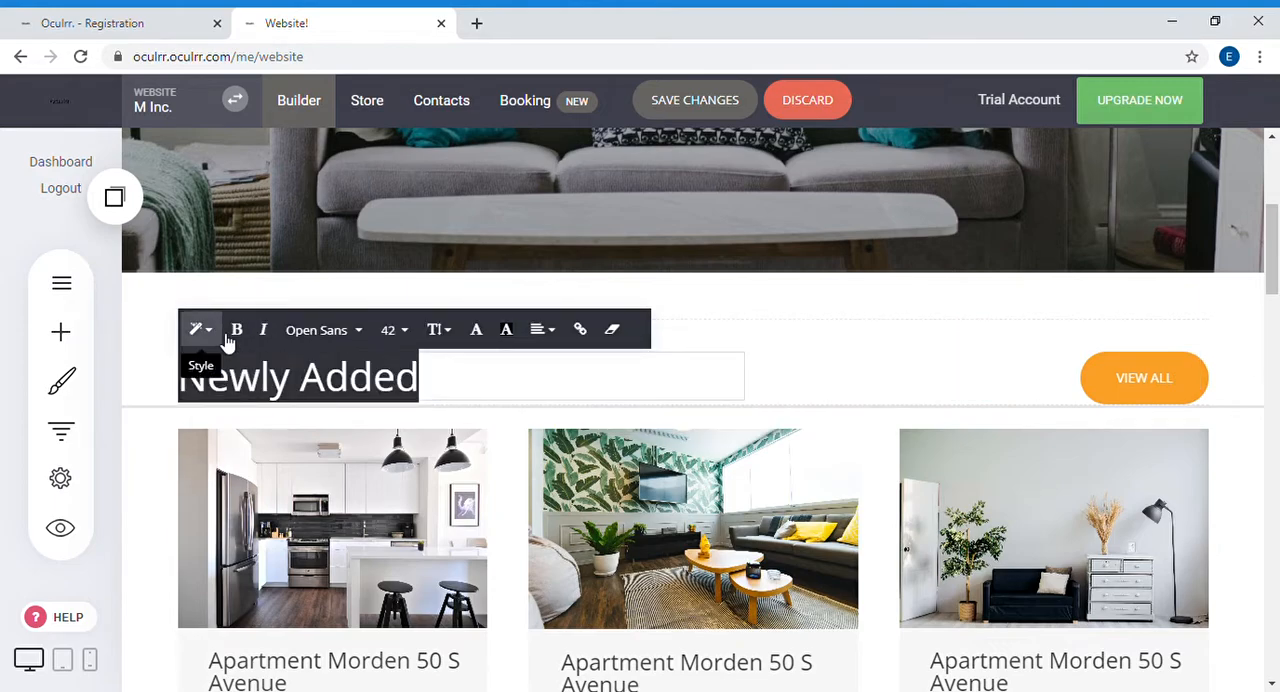
left_click(197, 331)
left_click(296, 555)
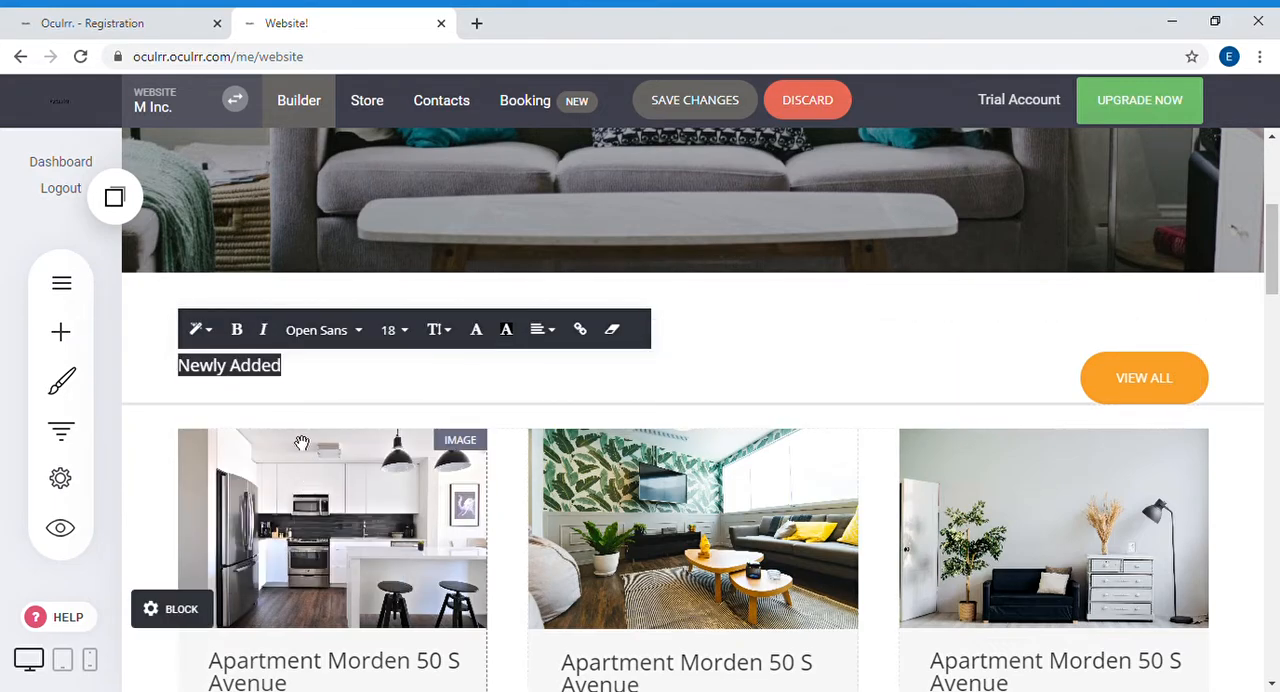
left_click(306, 378)
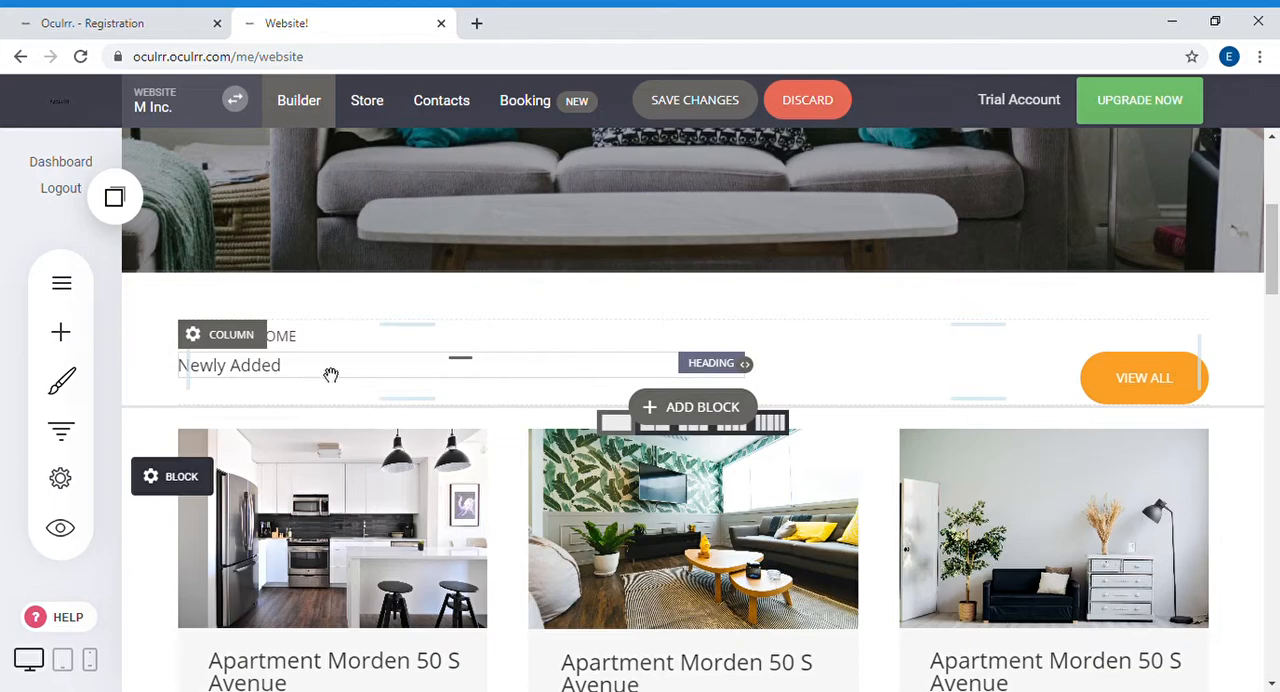
Step: Give the "VIEW ALL" button a border radius of 0px and a padding size of 11px
left_click(1163, 385)
left_click(874, 333)
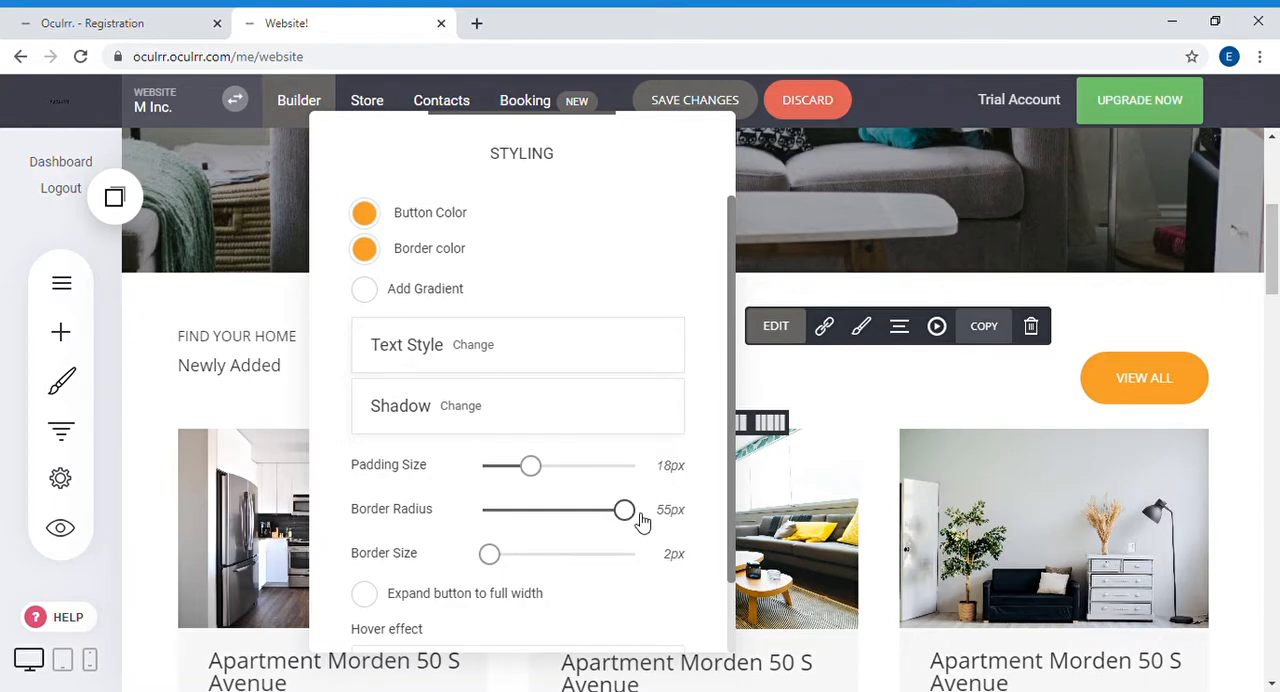
left_click_drag(657, 523, 494, 523)
left_click_drag(531, 480, 514, 479)
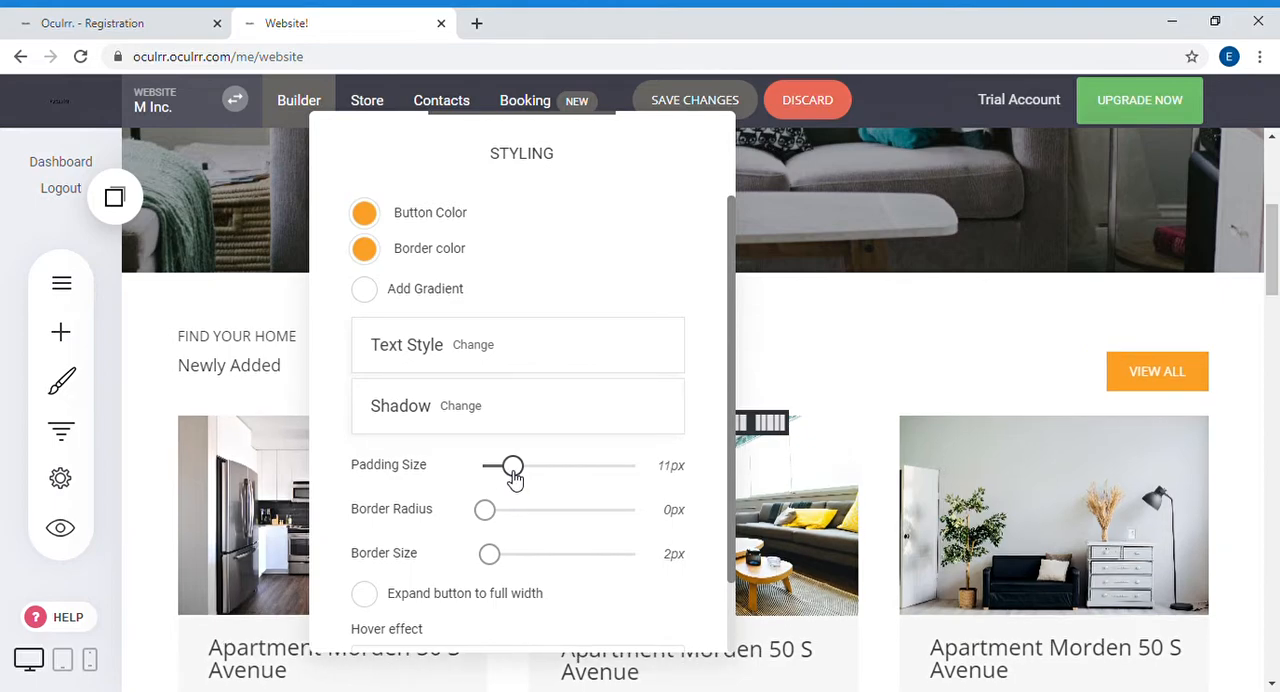
left_click(306, 429)
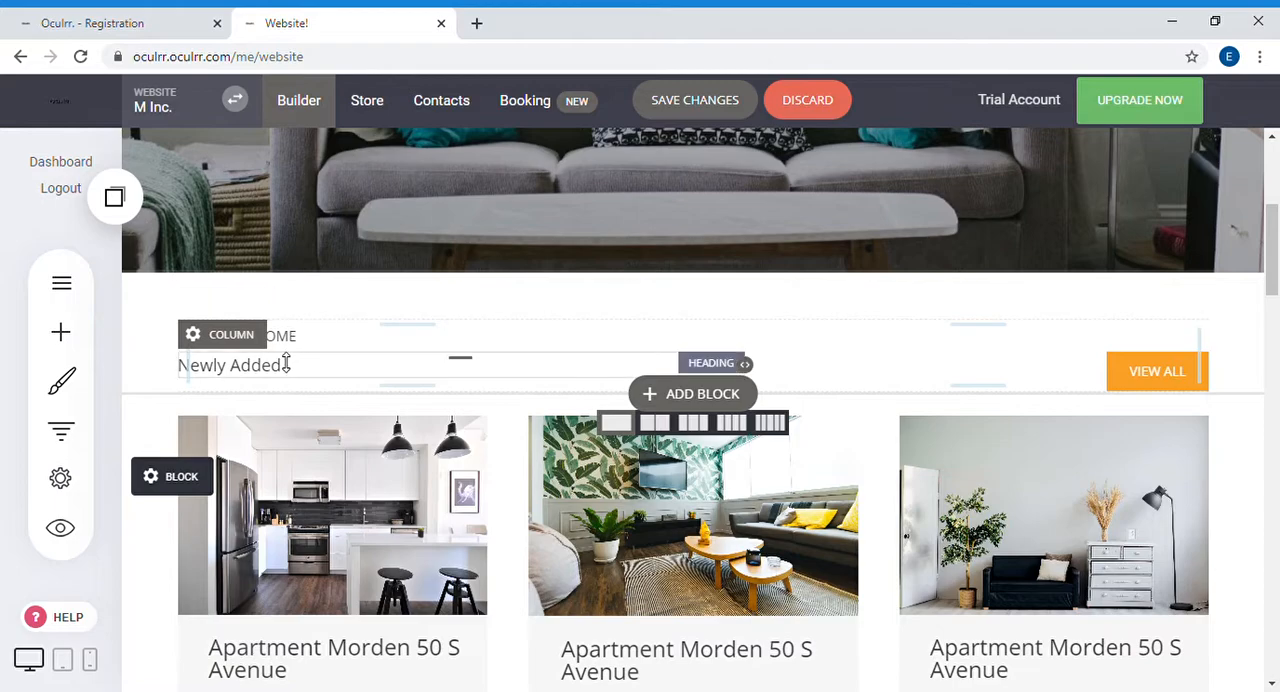
Step: Align the content of the column holding the "Newly Added" heading to the middle
left_click(232, 340)
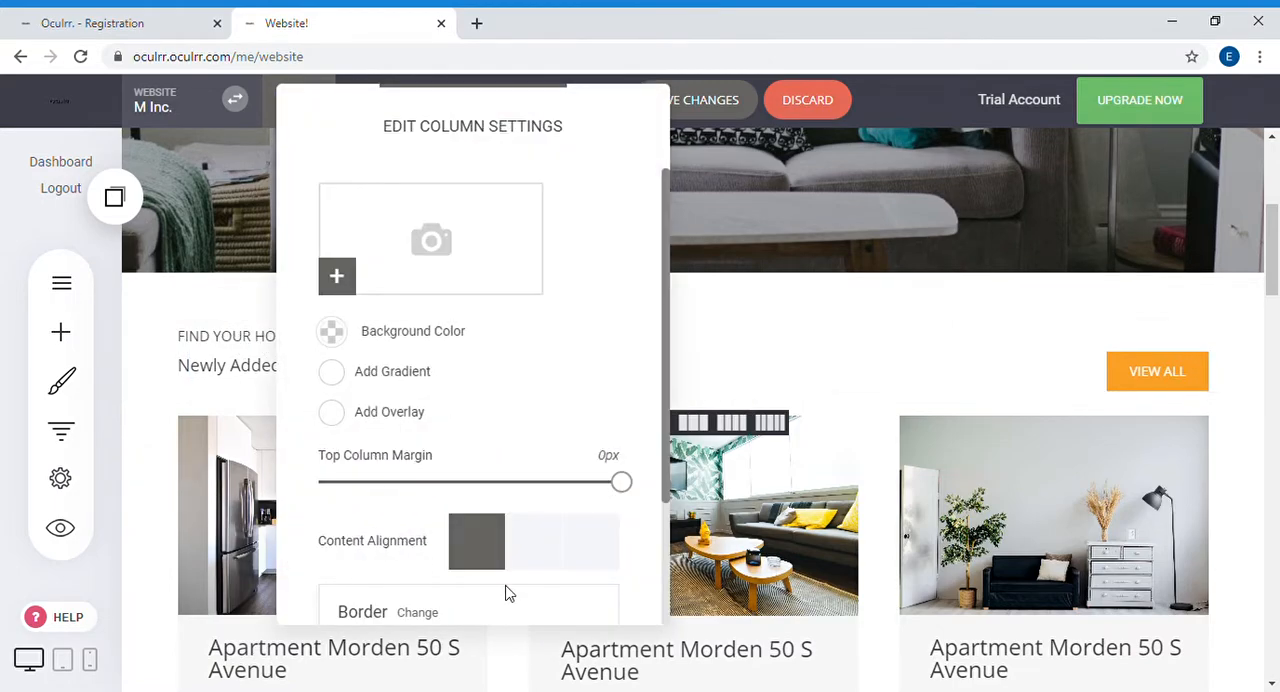
left_click(538, 543)
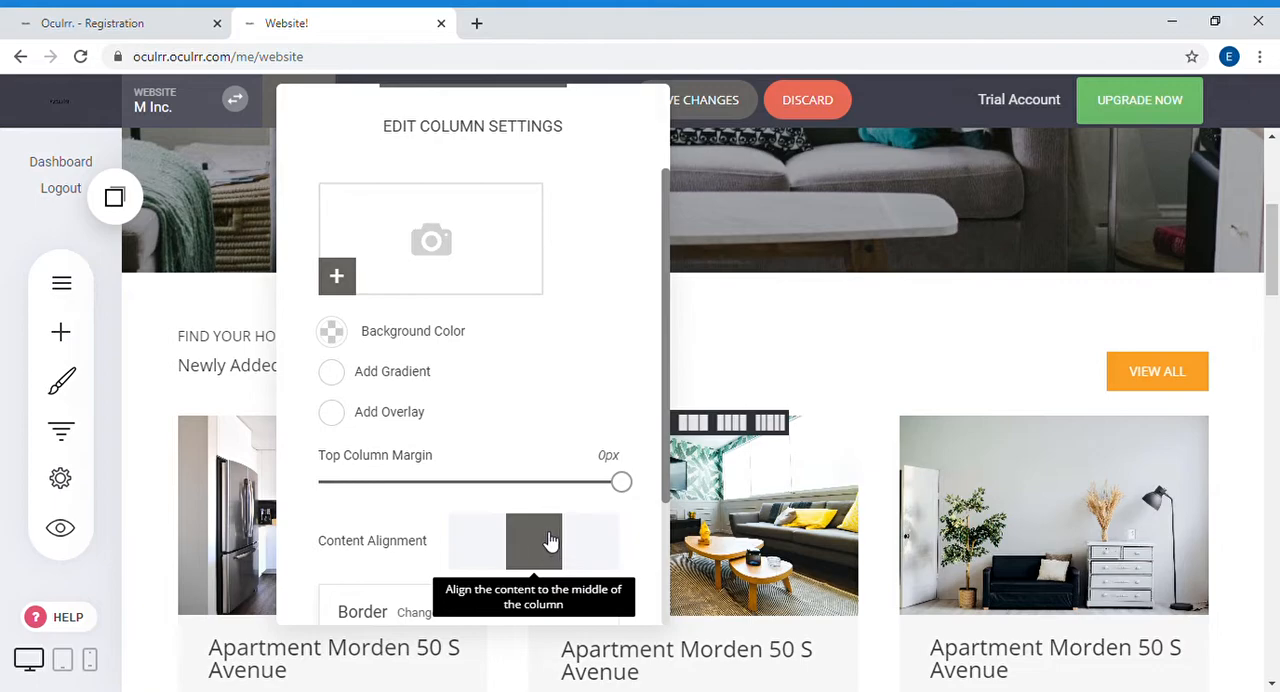
left_click(766, 288)
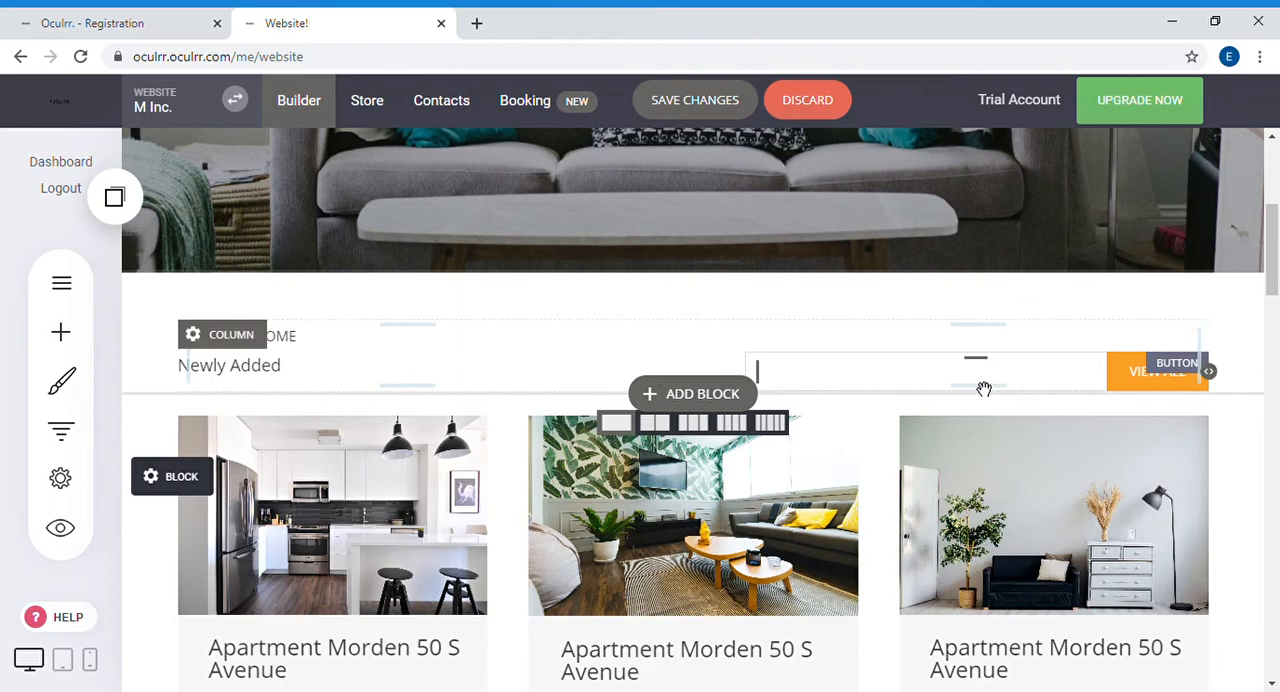
Step: Shift the "VIEW ALL" button to the left by narrowing its element from the right edge
left_click(1118, 376)
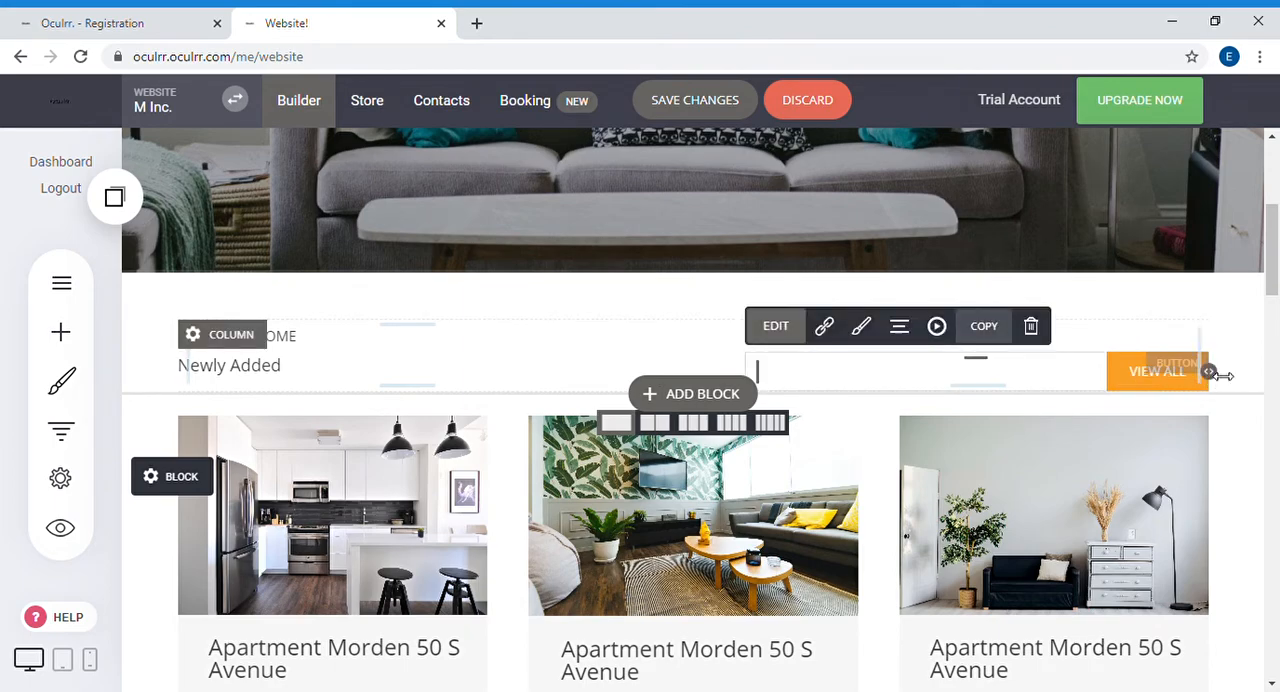
left_click_drag(1212, 371, 1065, 366)
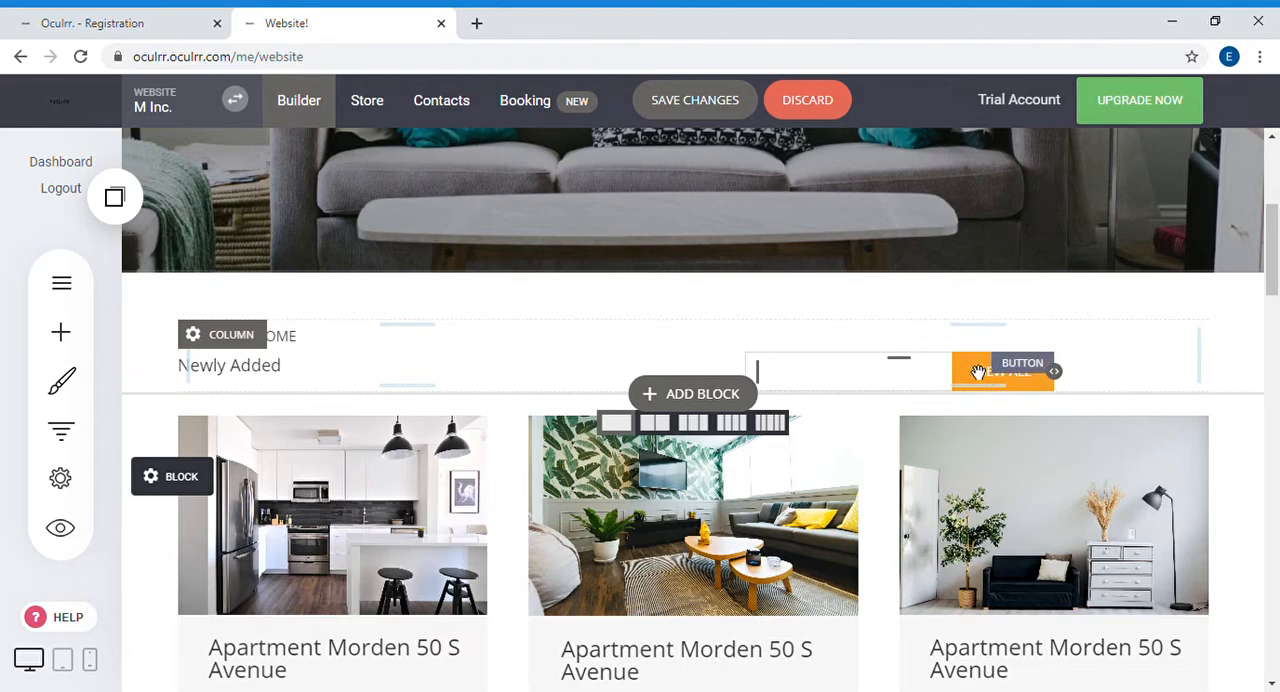
left_click(1126, 353)
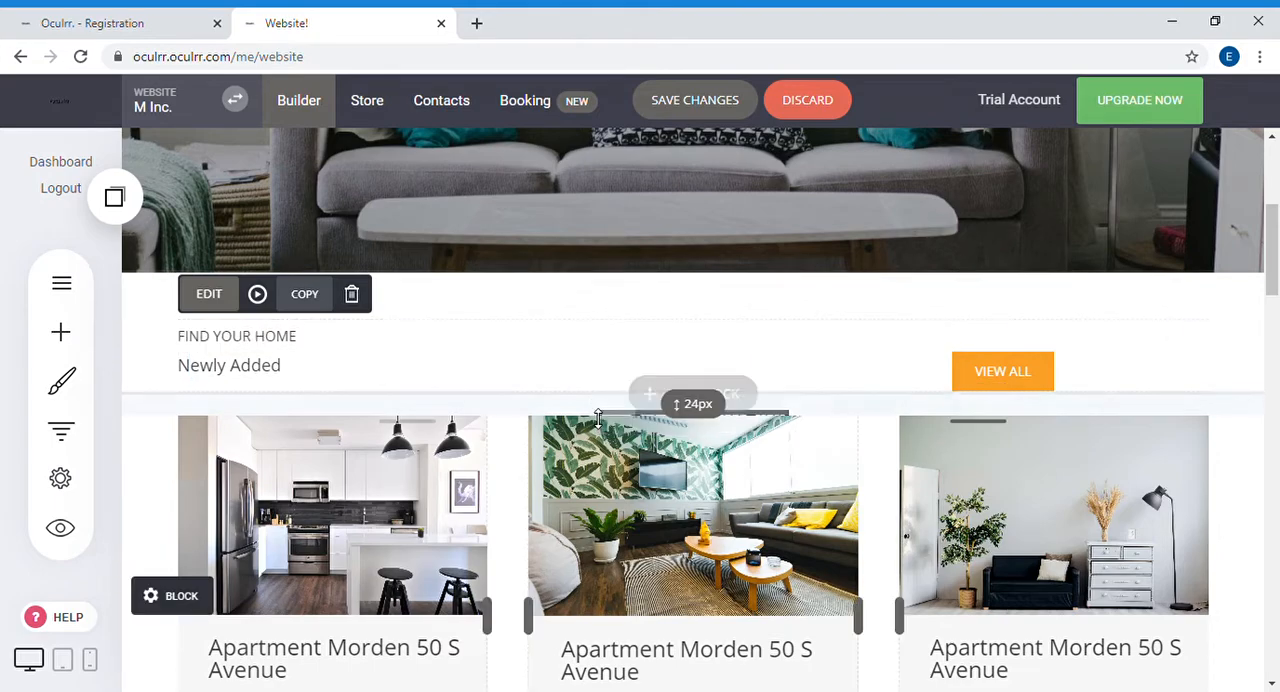
Step: Try to save the website changes and close the message dialog
scroll(590, 353, "down", 3)
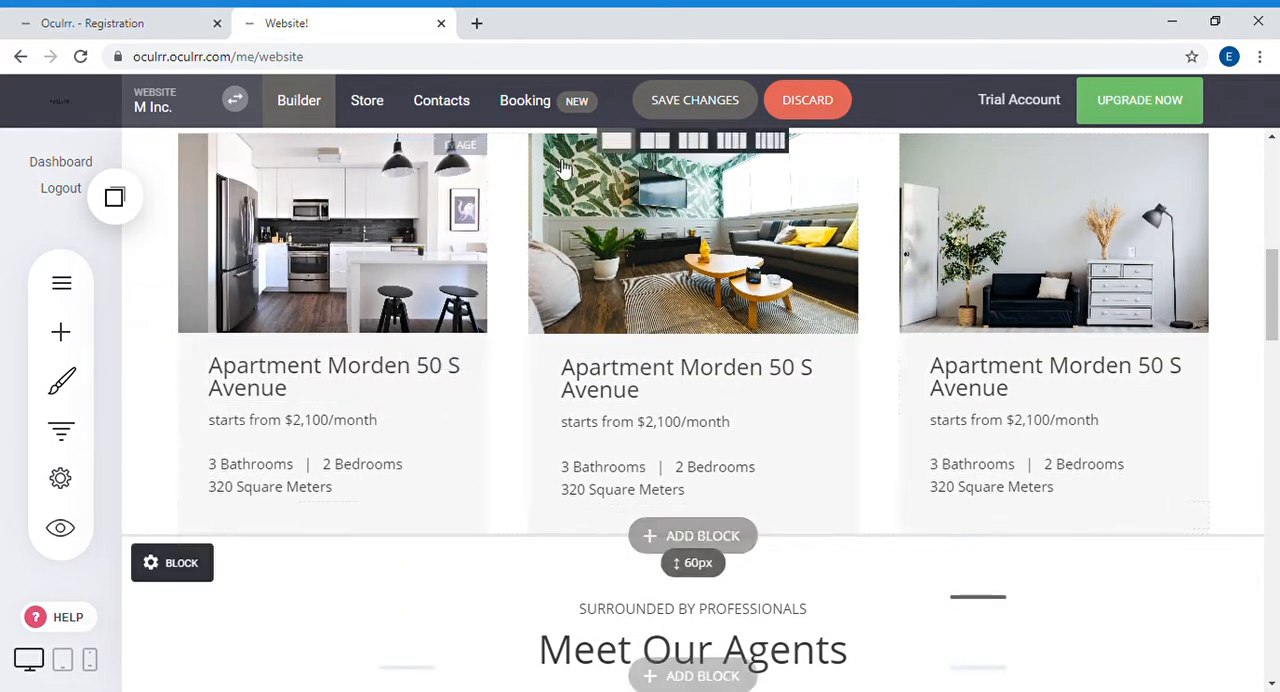
left_click(700, 100)
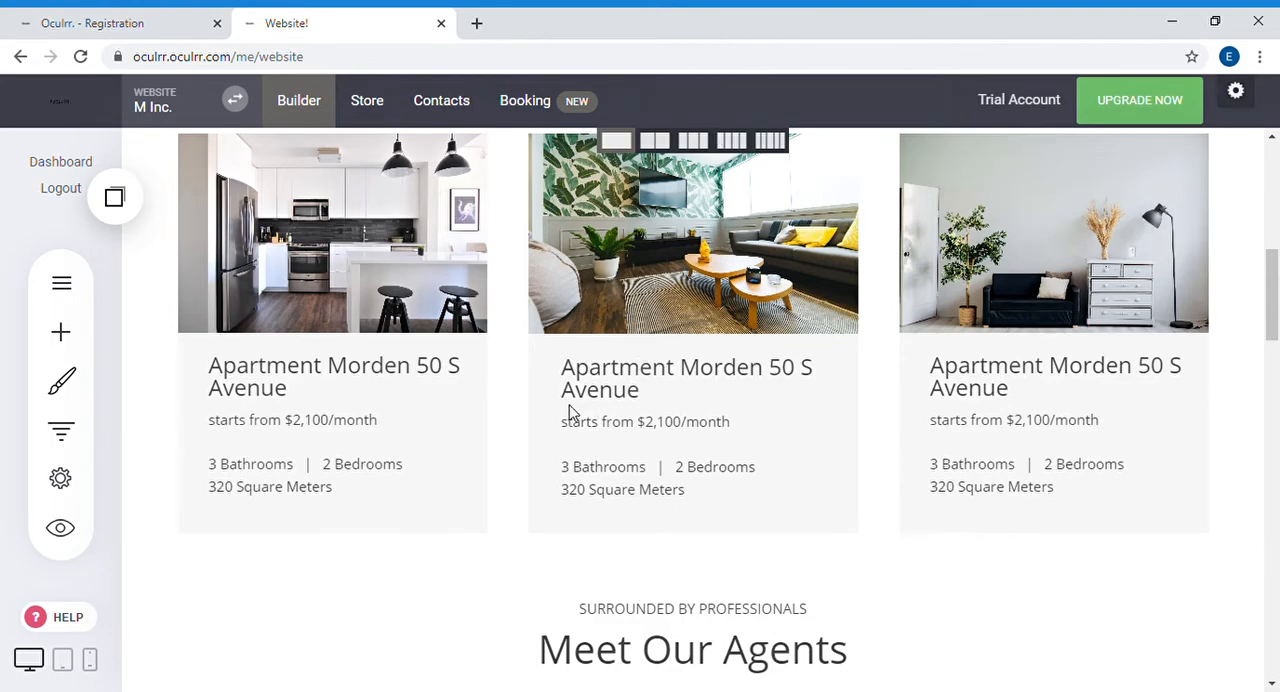
left_click(1230, 98)
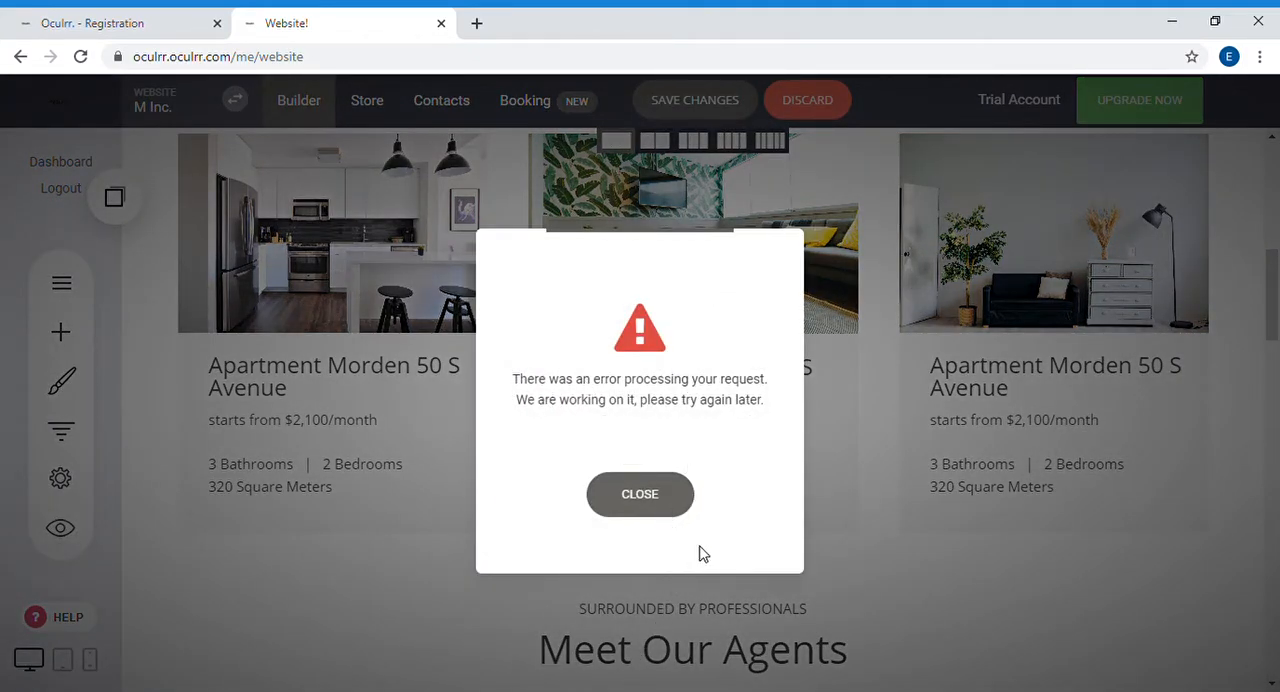
left_click(616, 505)
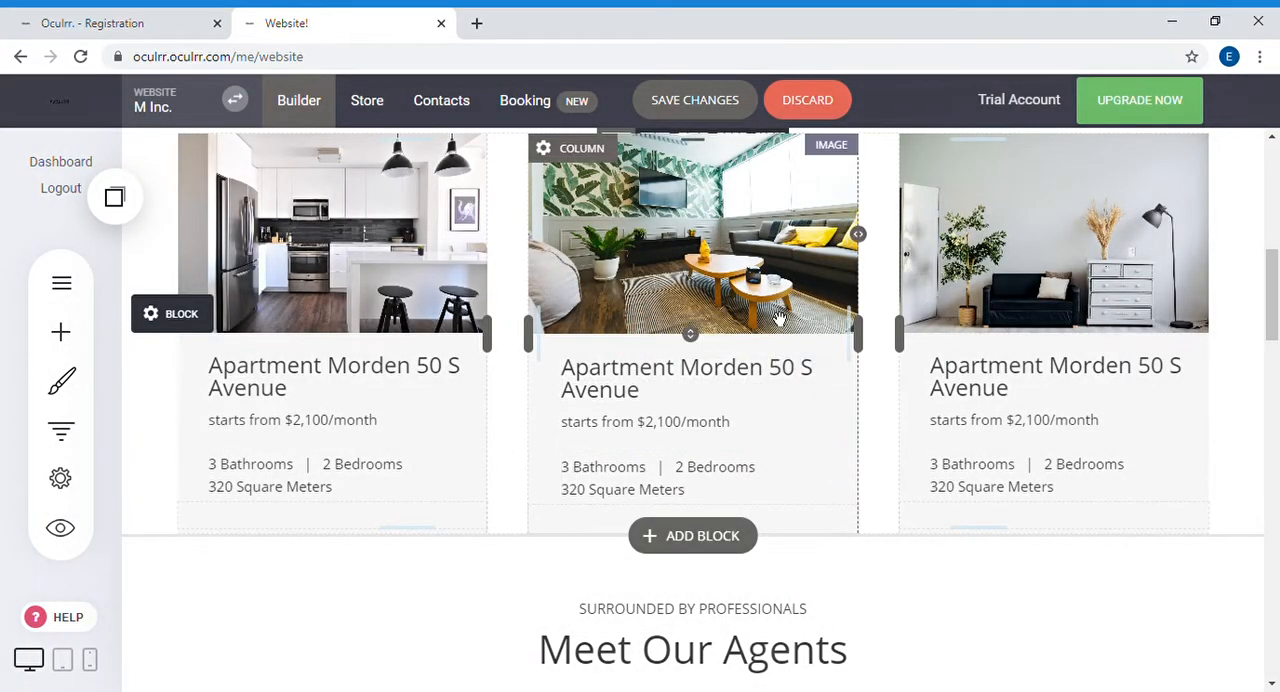
Step: Save the website changes and look over the page down to the "Meet Our Agents" section
scroll(1078, 370, "up", 10)
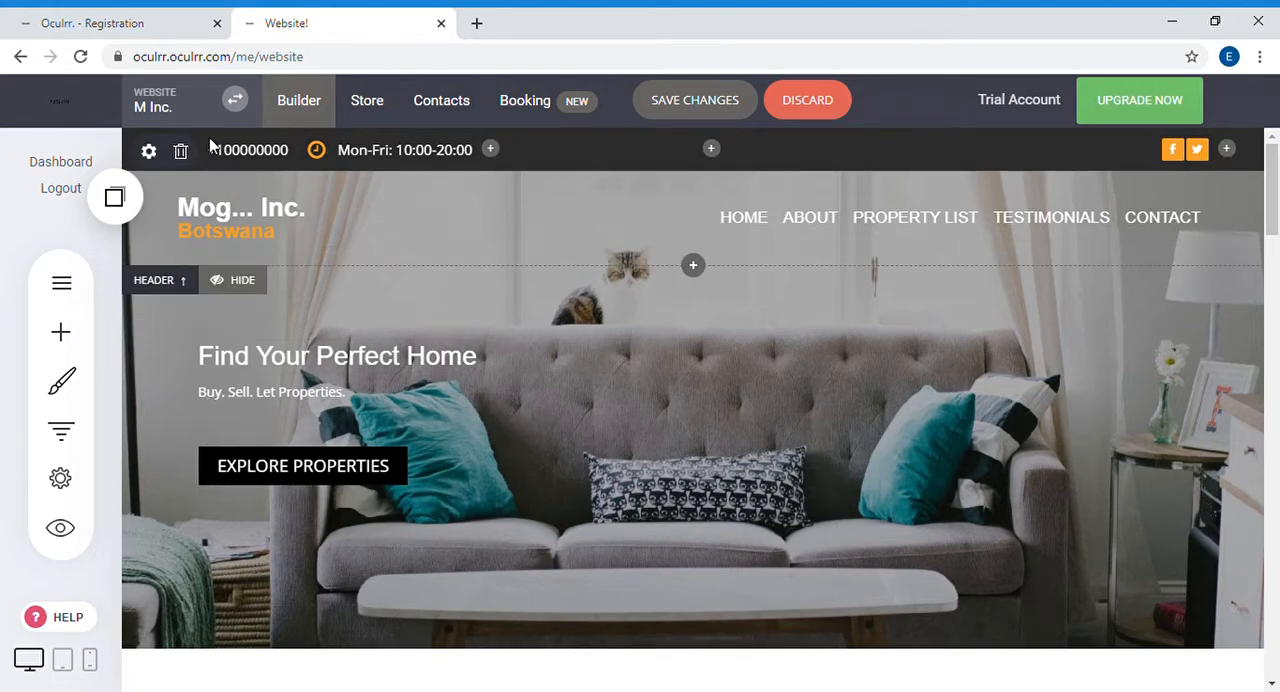
left_click(710, 104)
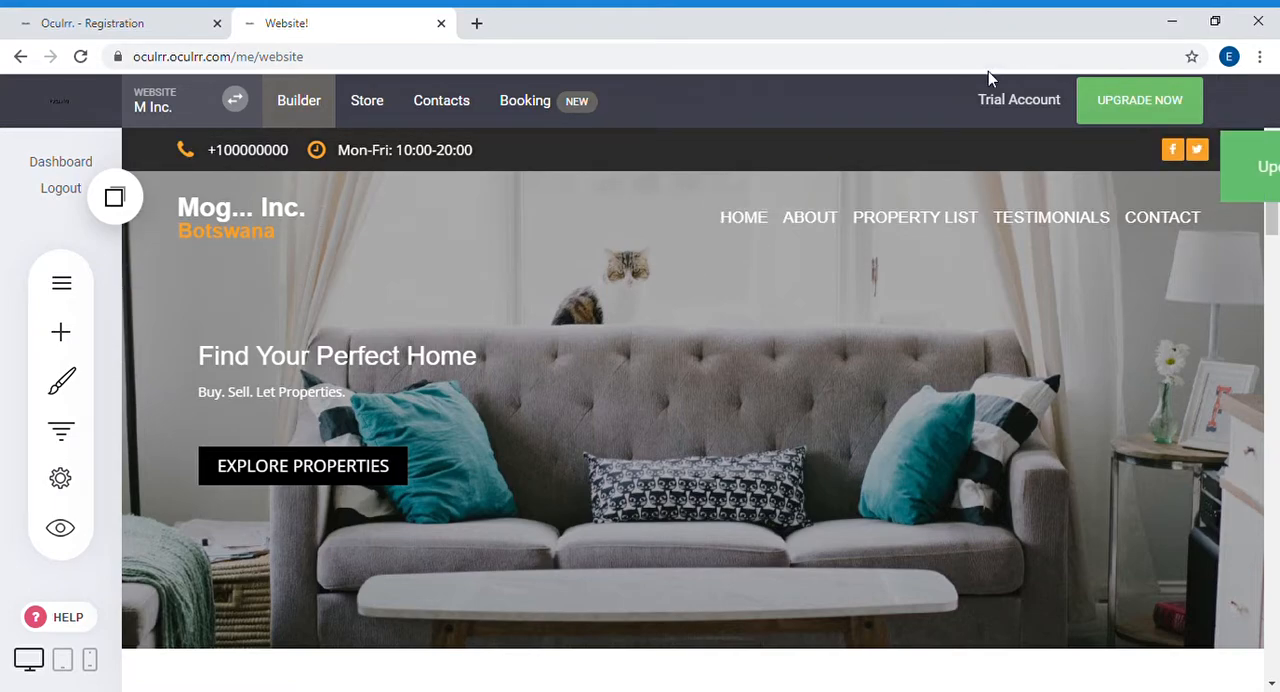
scroll(706, 256, "down", 1)
scroll(706, 256, "down", 4)
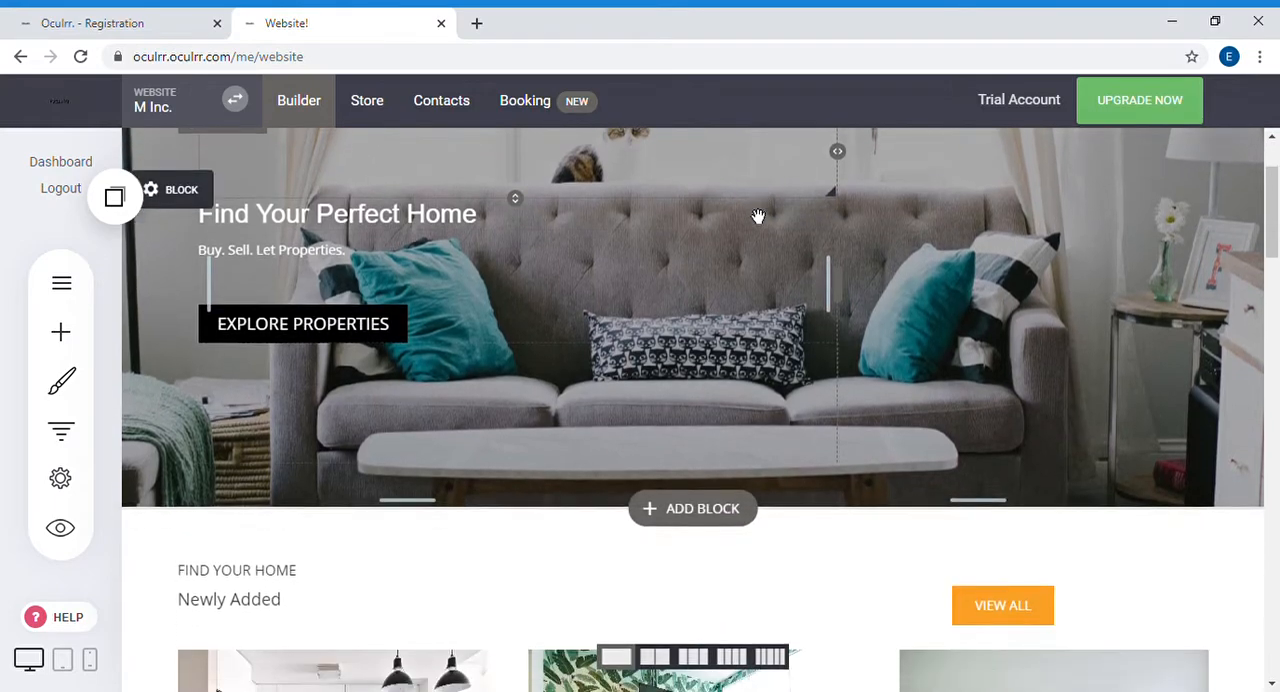
scroll(462, 260, "down", 2)
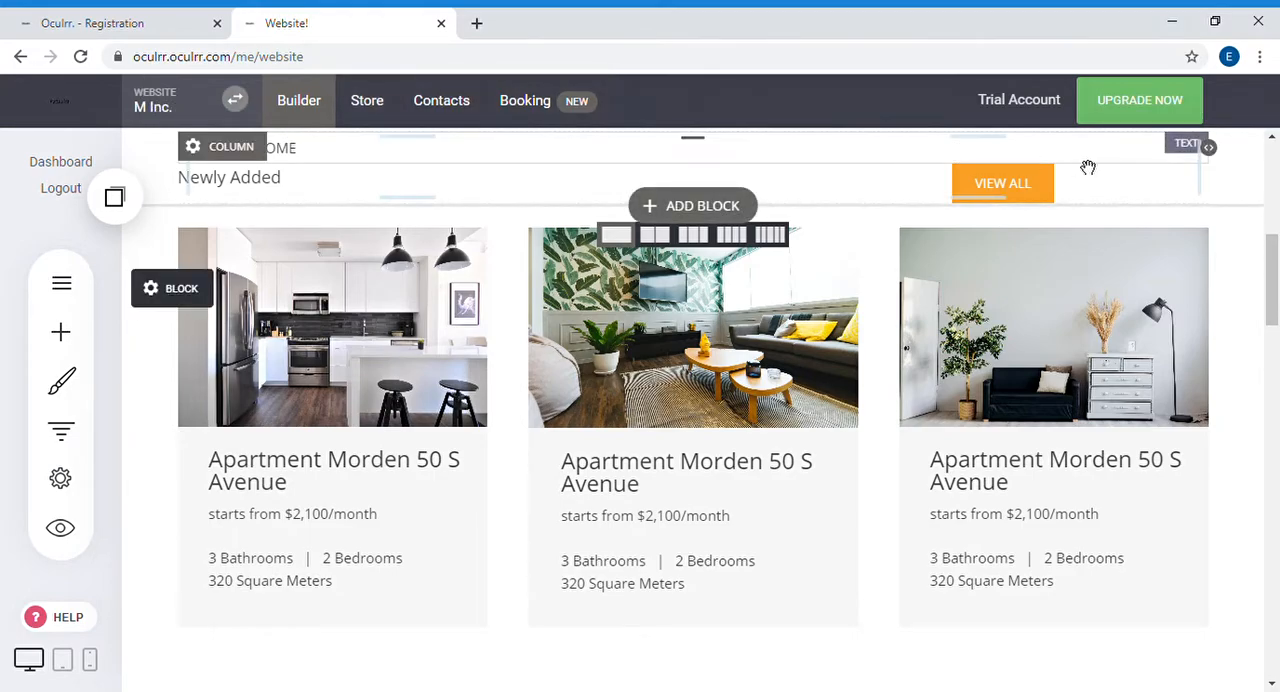
scroll(966, 331, "down", 3)
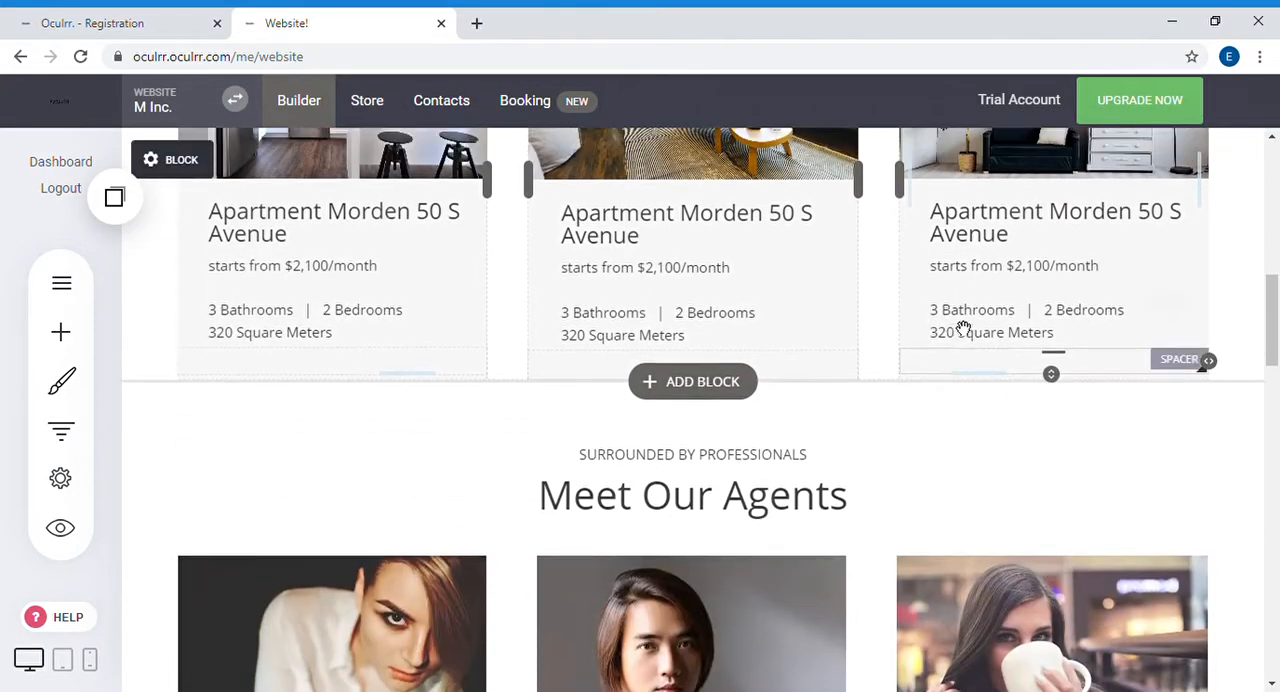
Step: Delete the footer block containing the "Properties", "NAVIGATION" and "CONTACTS" columns and confirm the deletion
scroll(975, 250, "up", 5)
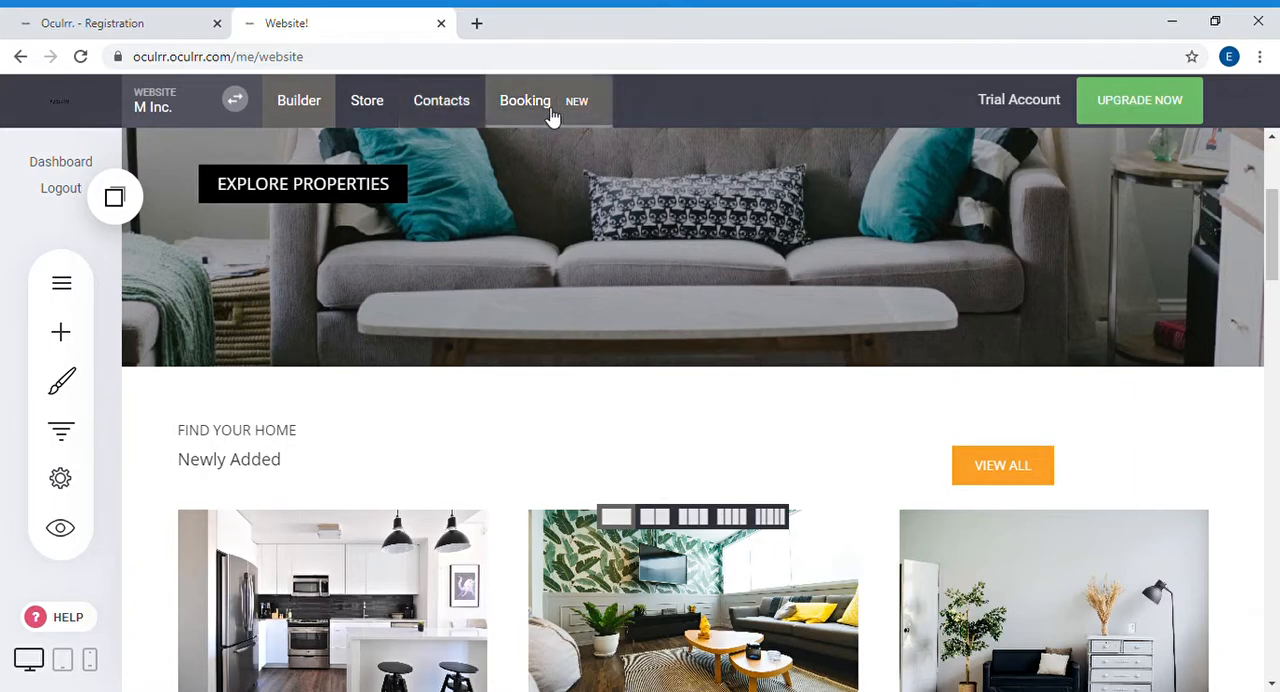
scroll(367, 310, "down", 20)
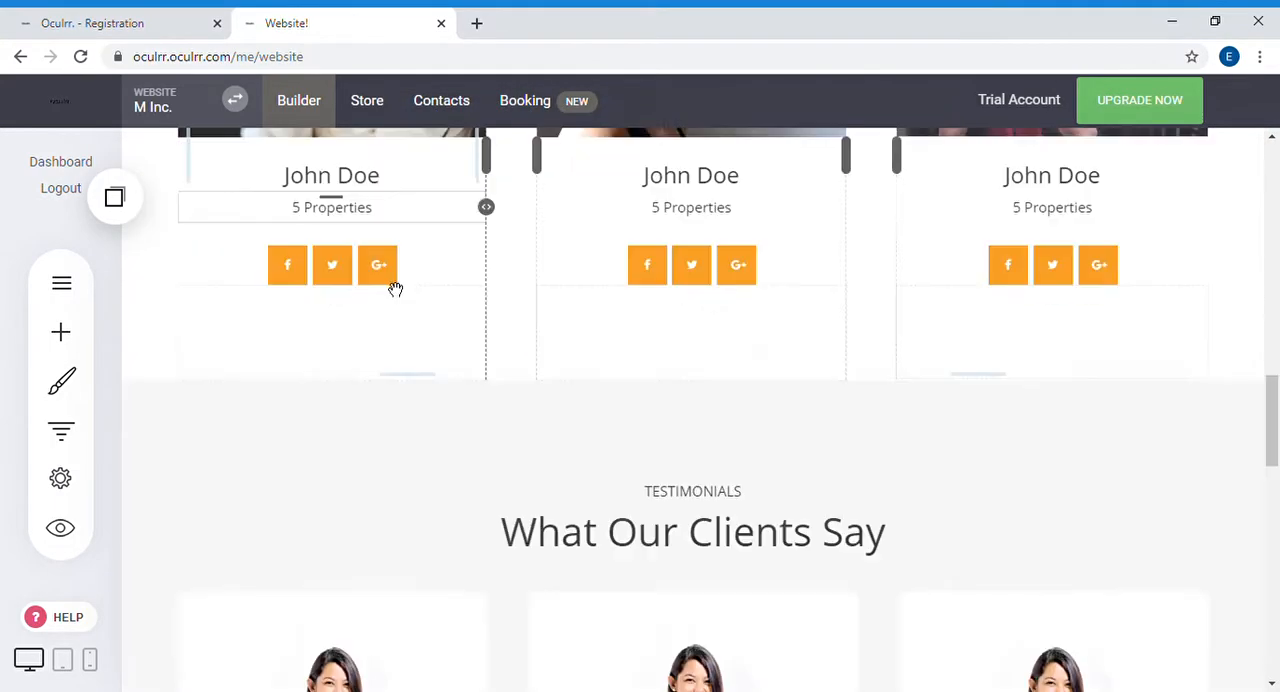
scroll(344, 282, "down", 5)
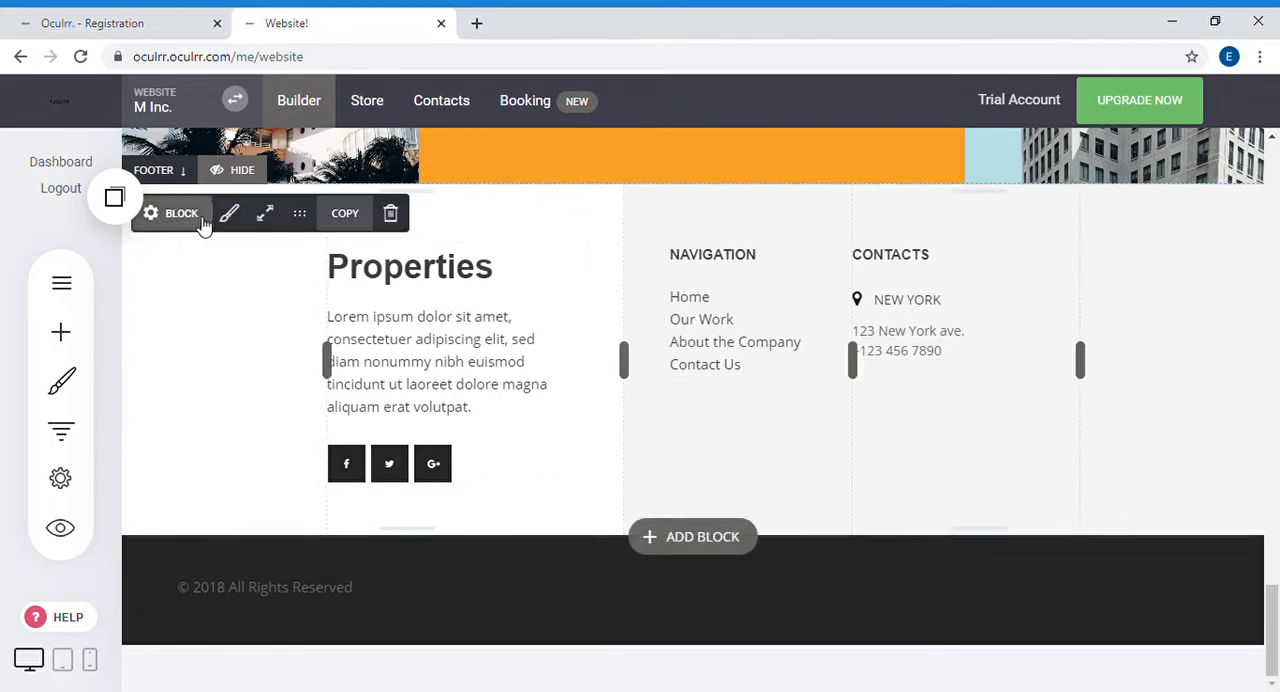
mouse_move(195, 220)
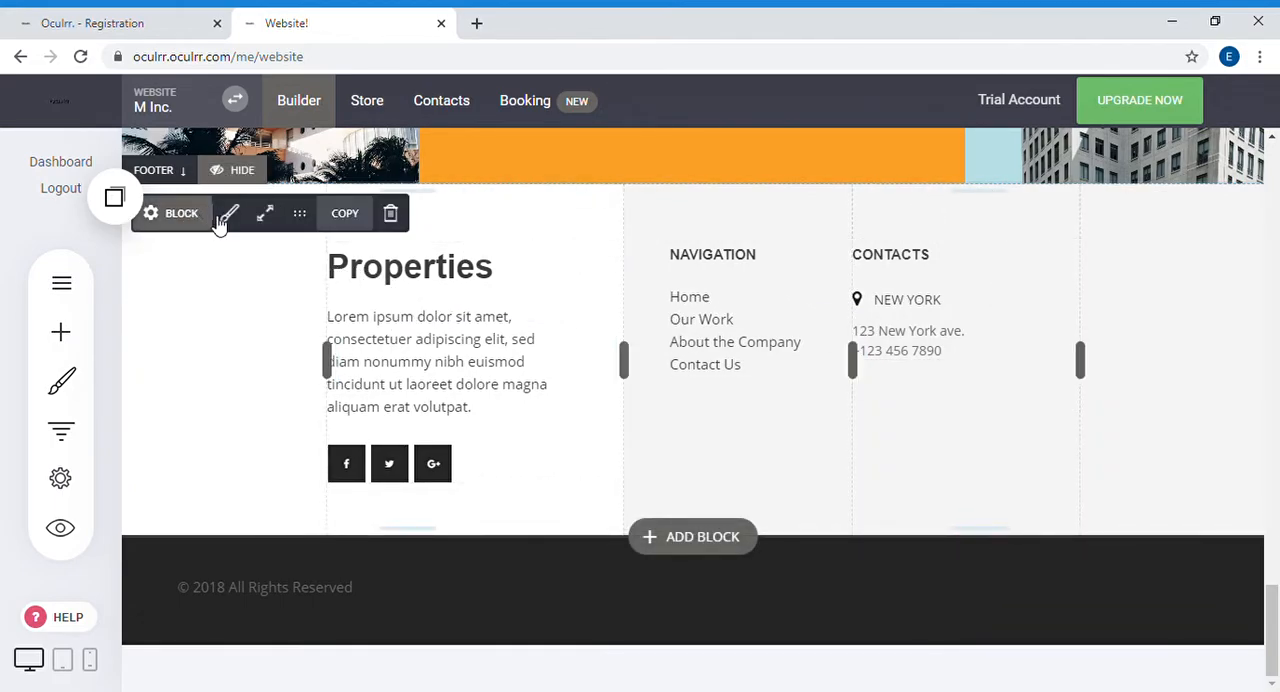
left_click(390, 214)
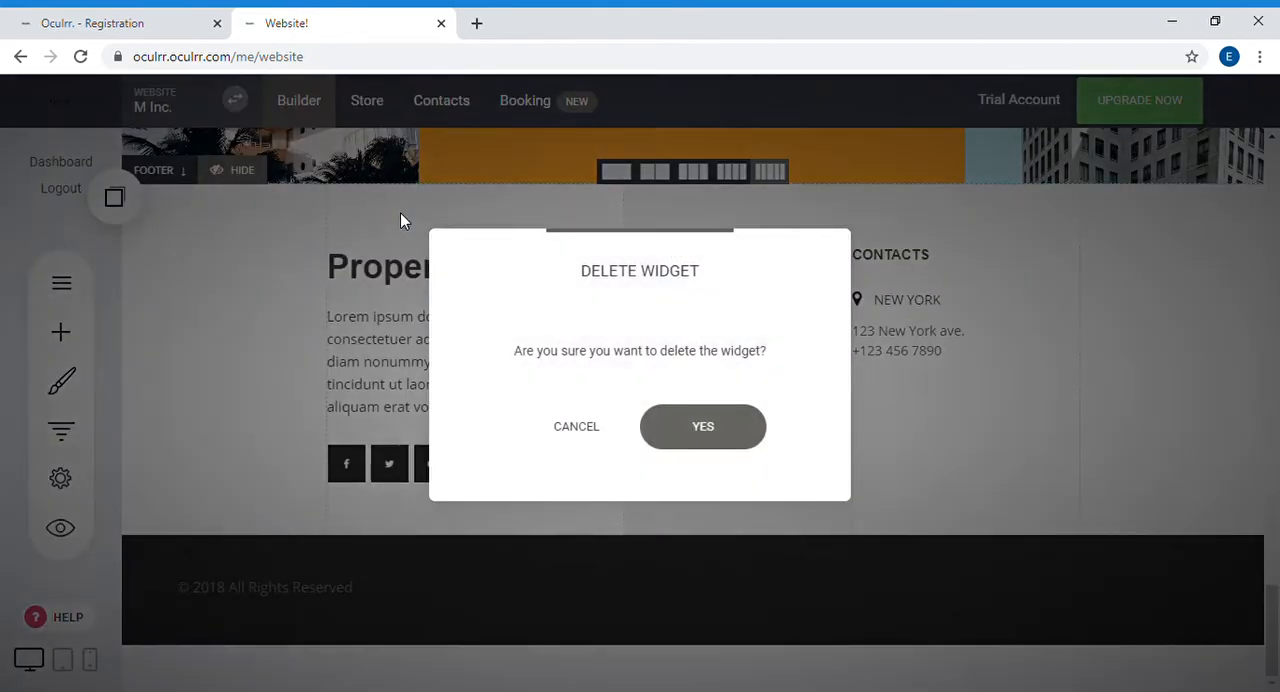
left_click(703, 420)
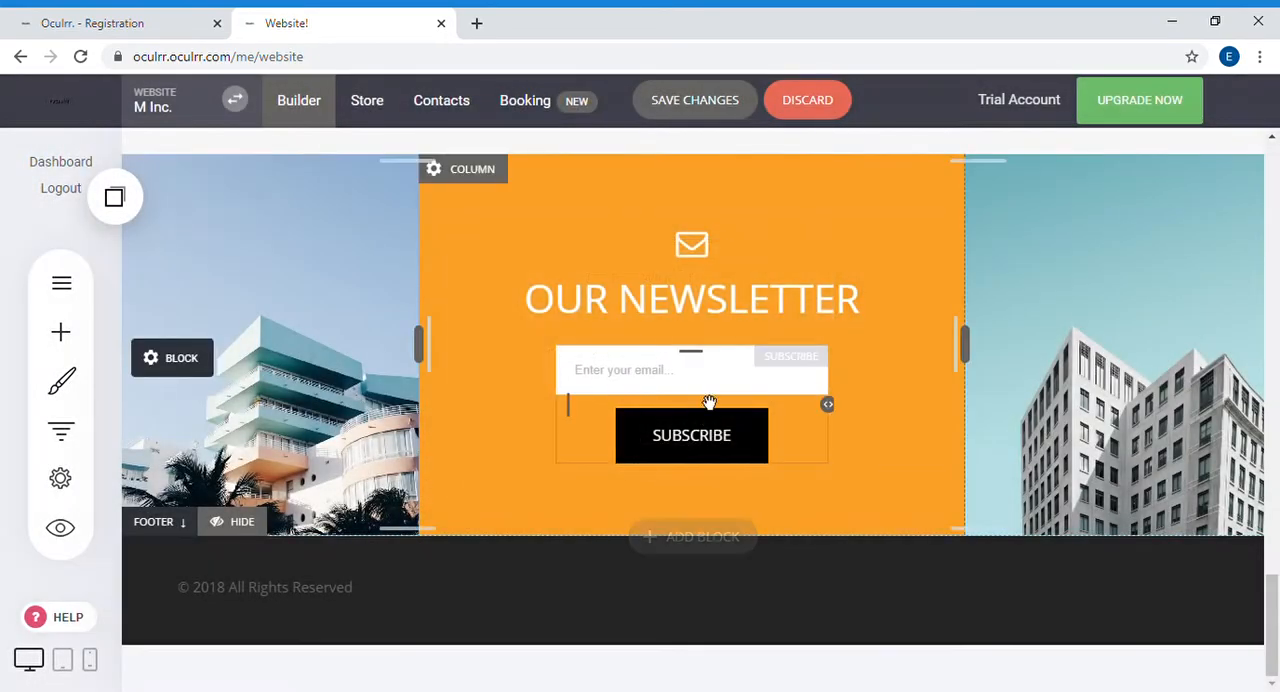
Step: Add the dark footer block with Important Links, Subscribe and Connect columns from the Footers category below the newsletter section
left_click(704, 545)
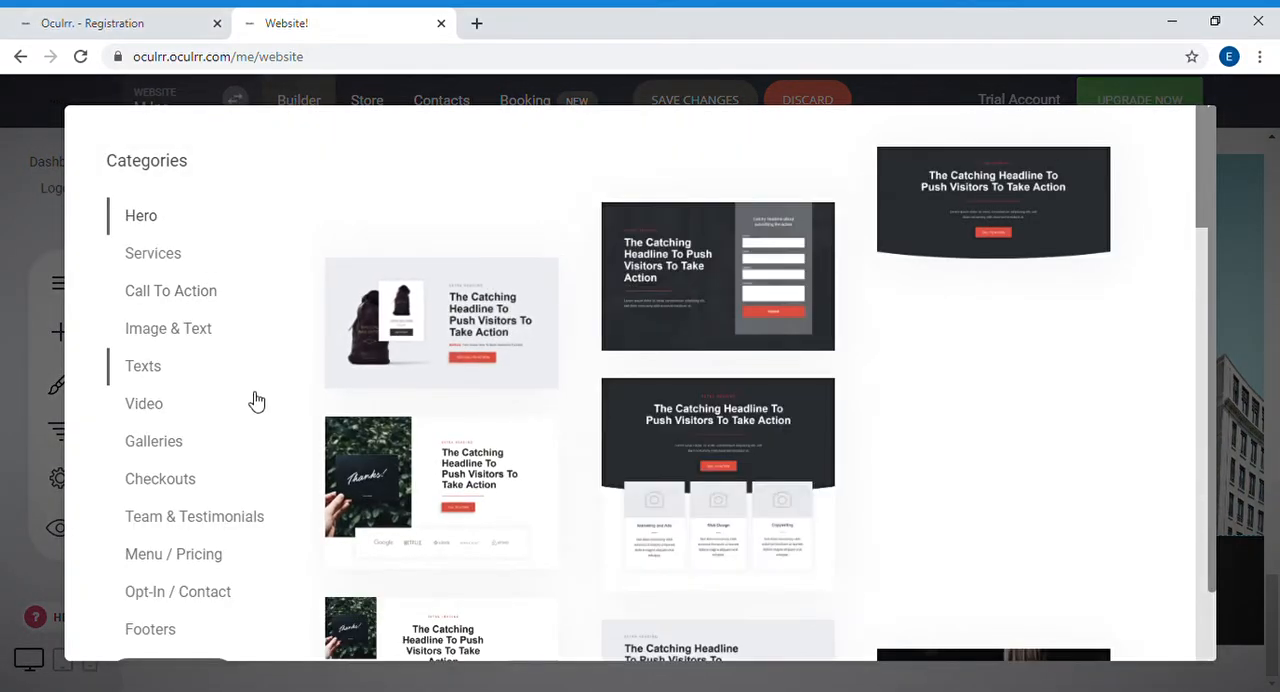
scroll(290, 443, "down", 1)
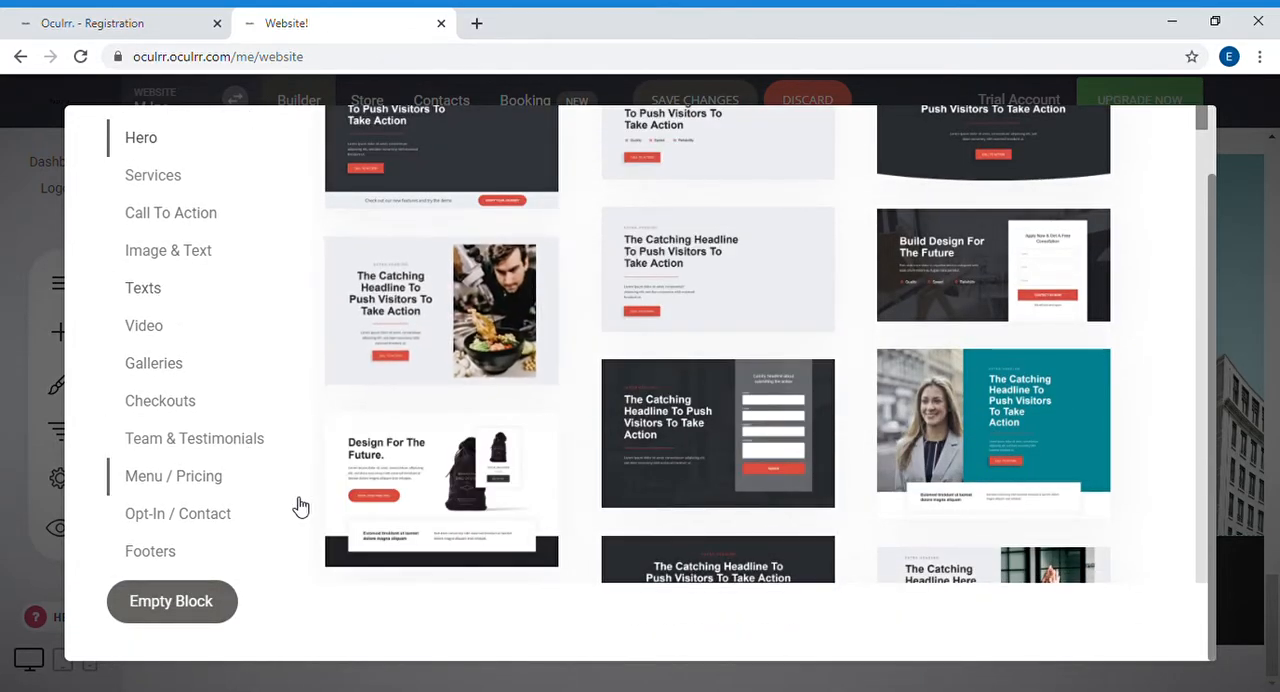
left_click(225, 563)
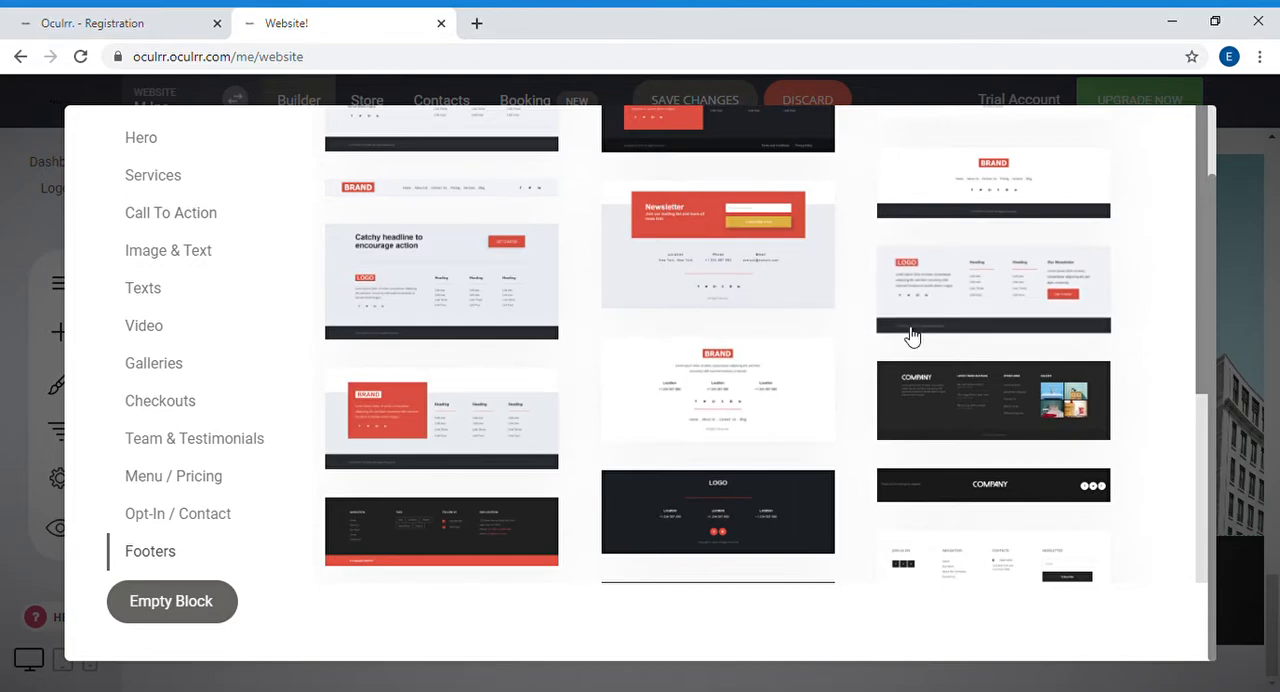
scroll(1113, 585, "down", 3)
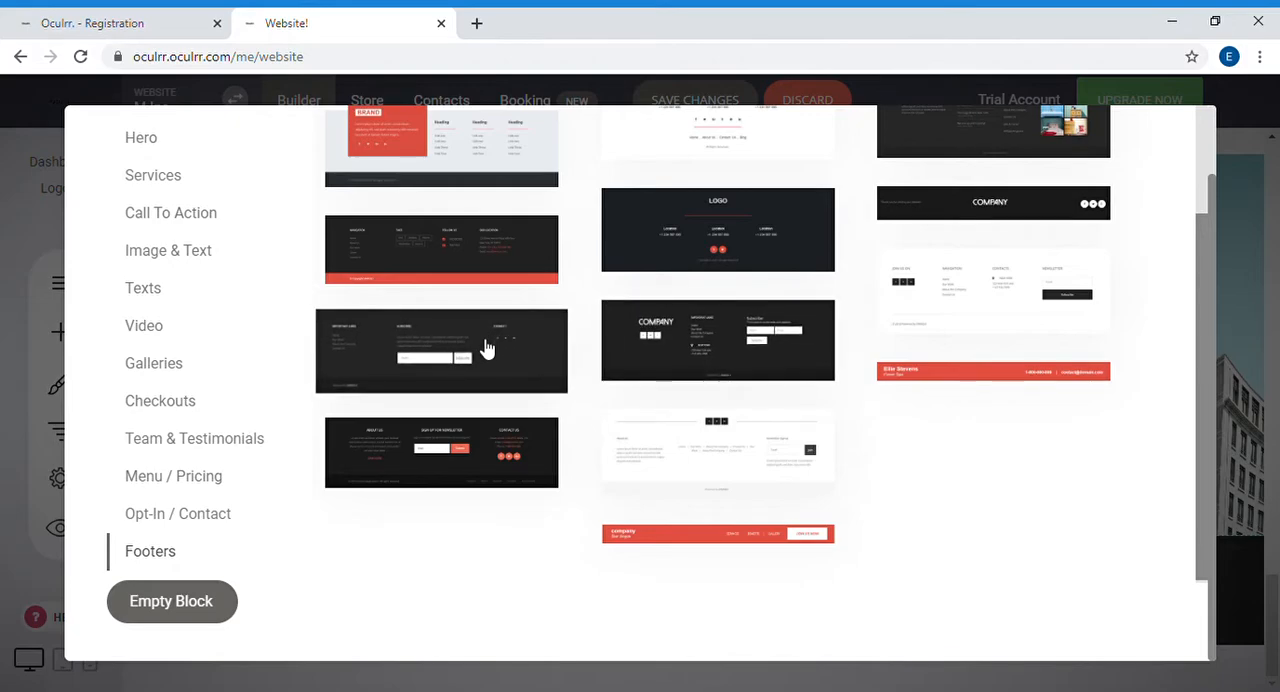
left_click(486, 347)
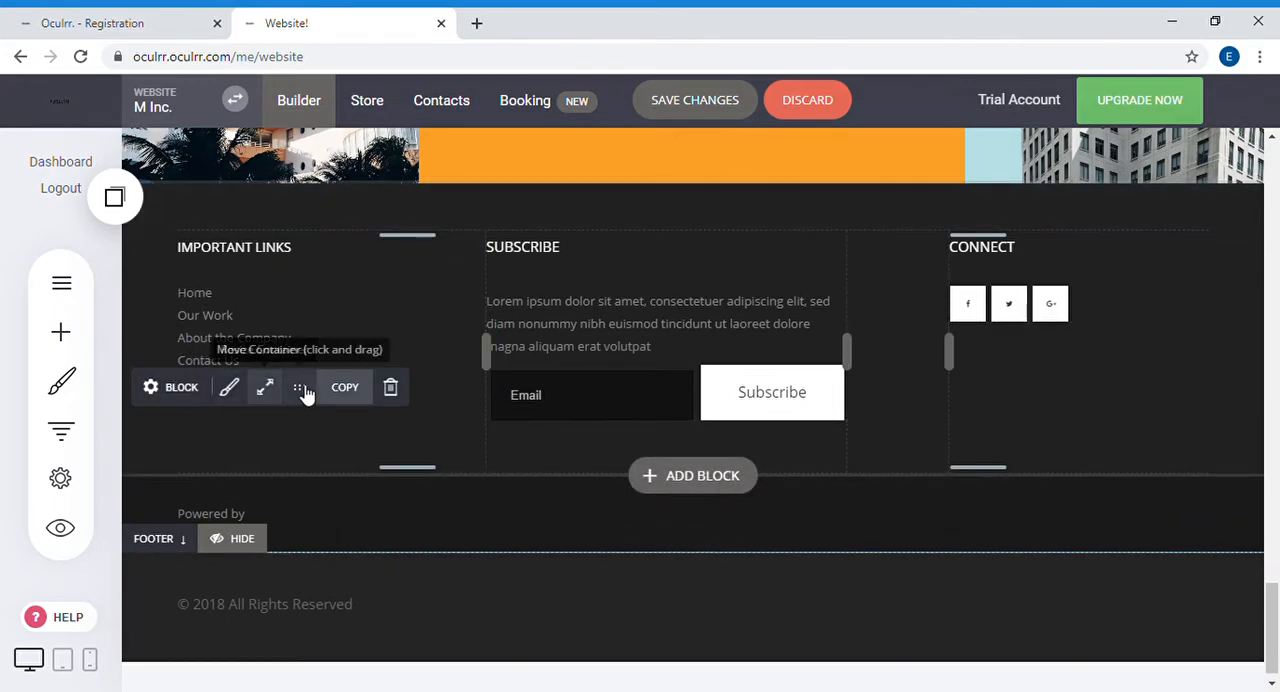
Step: Move the block with the Important Links, Subscribe and Connect columns below the "Powered by" block
left_click_drag(306, 394, 286, 595)
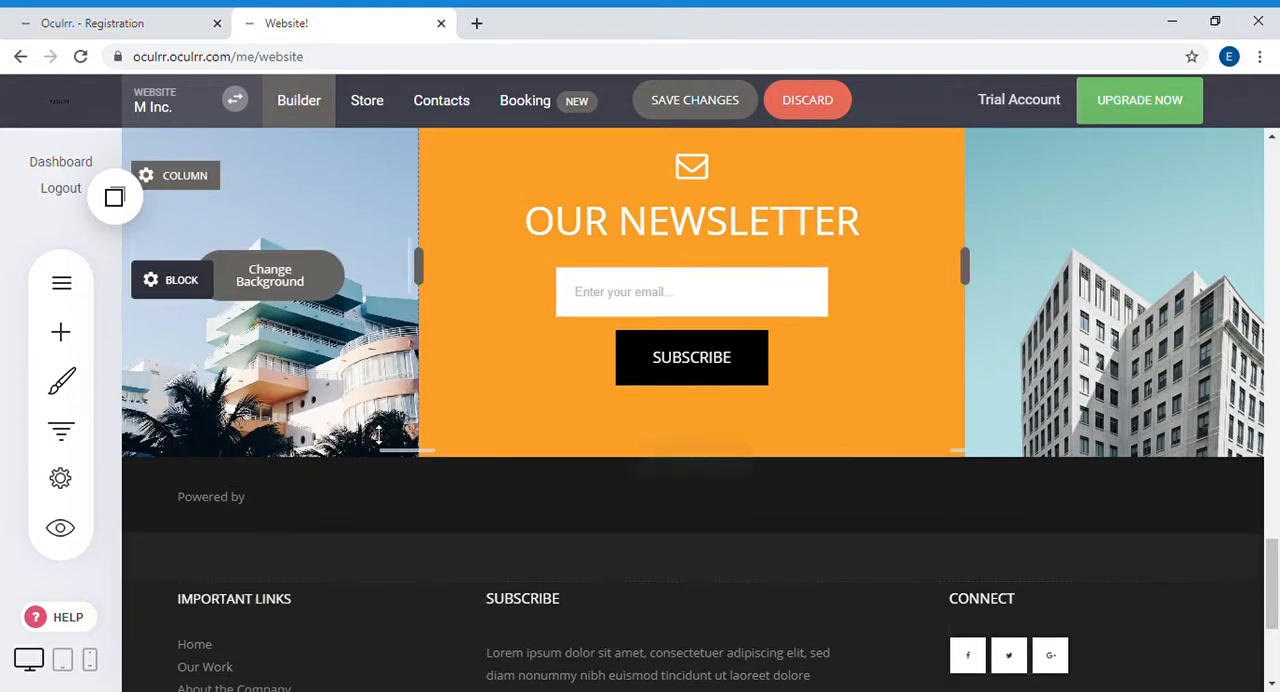
scroll(250, 300, "down", 3)
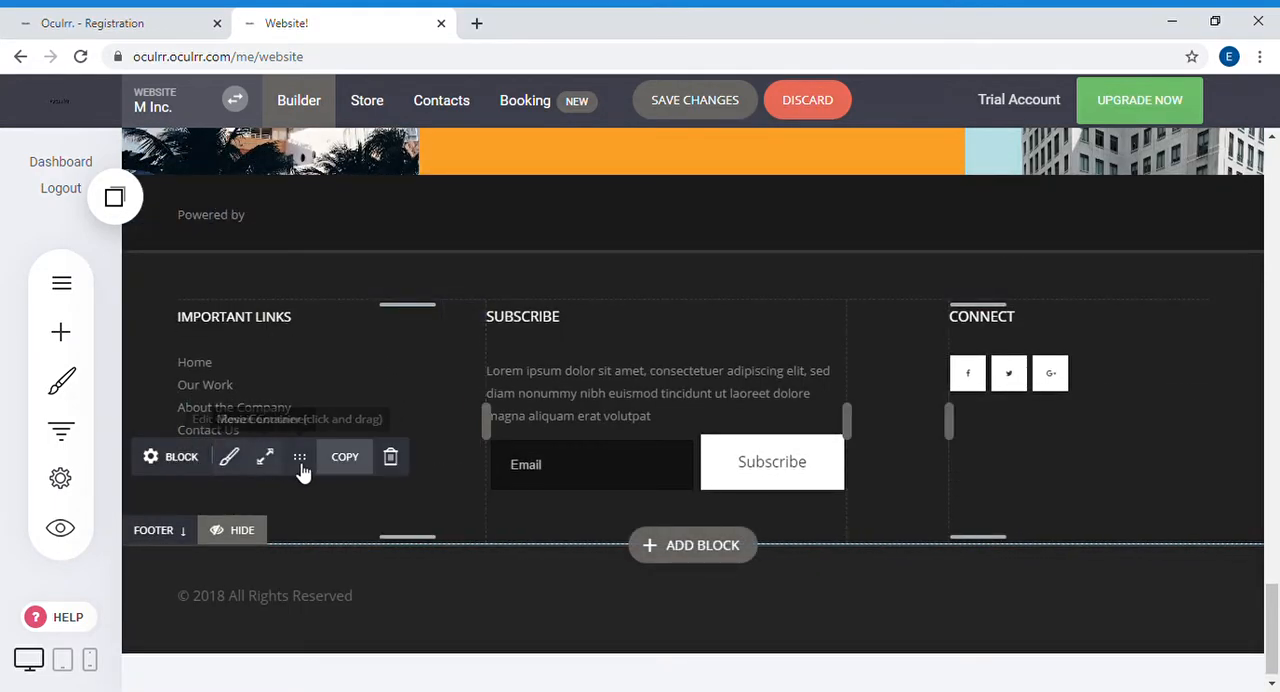
scroll(302, 462, "up", 3)
scroll(408, 251, "down", 3)
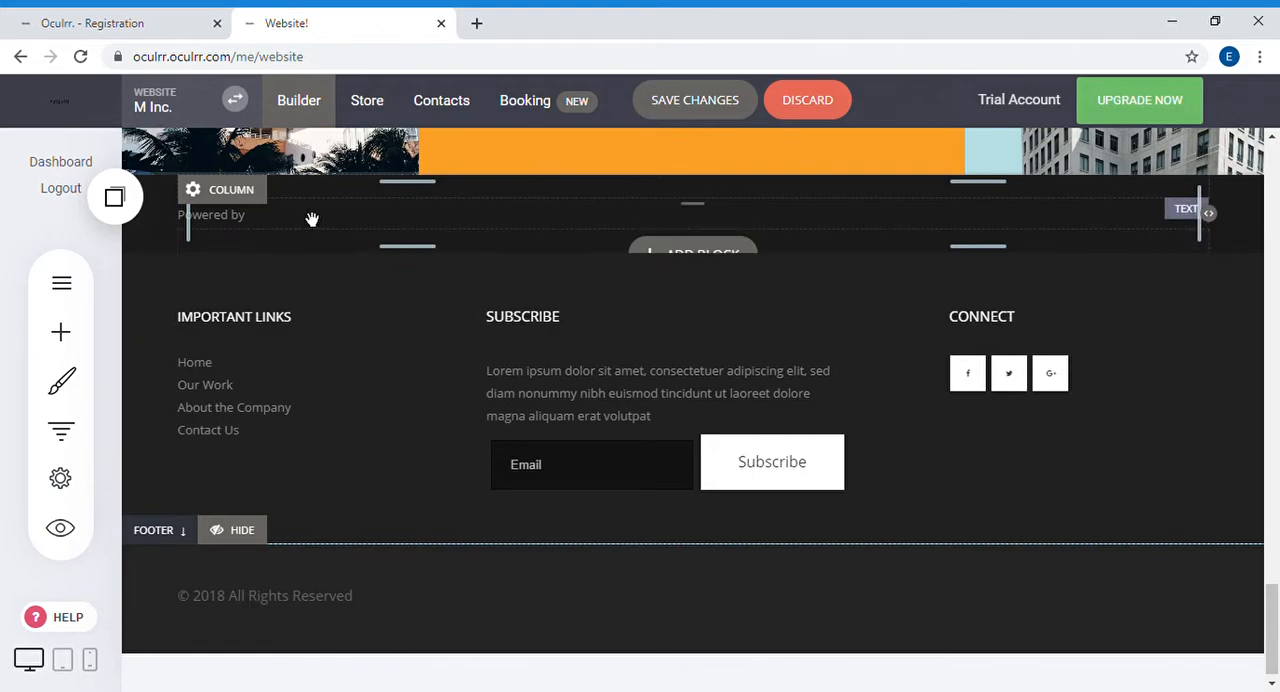
Step: Try to resize the "Powered by" block from its lower edge
mouse_move(311, 217)
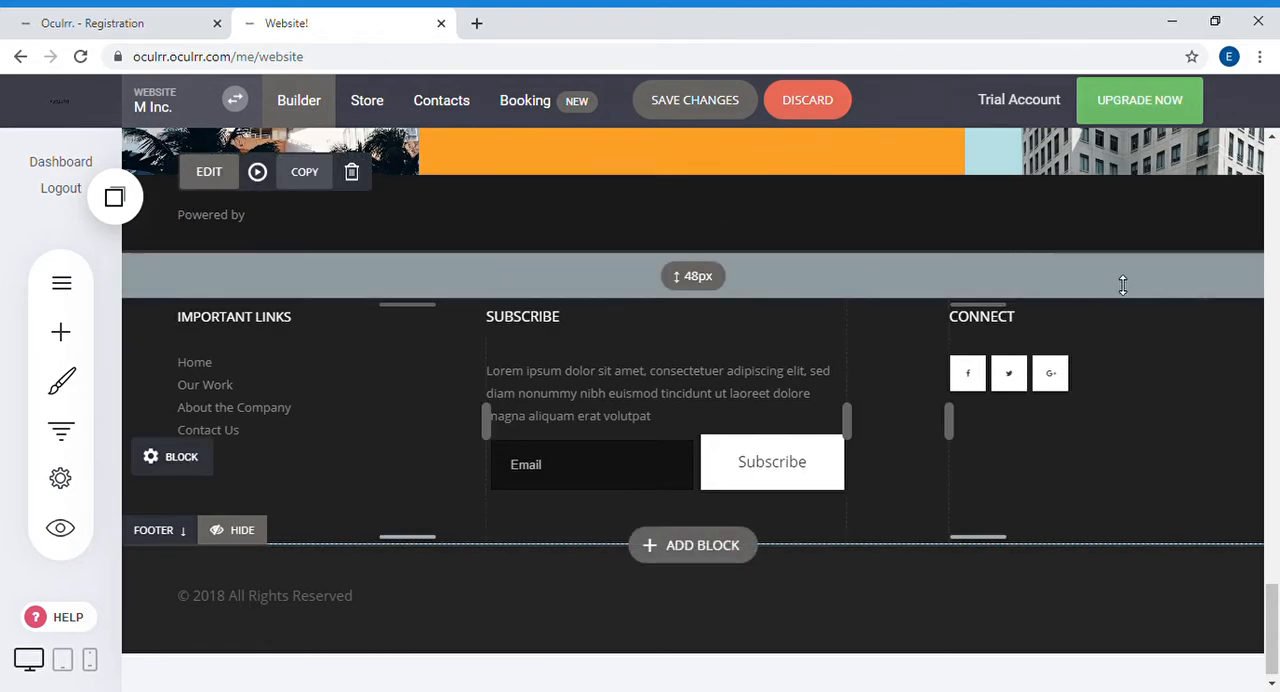
left_click_drag(393, 252, 476, 133)
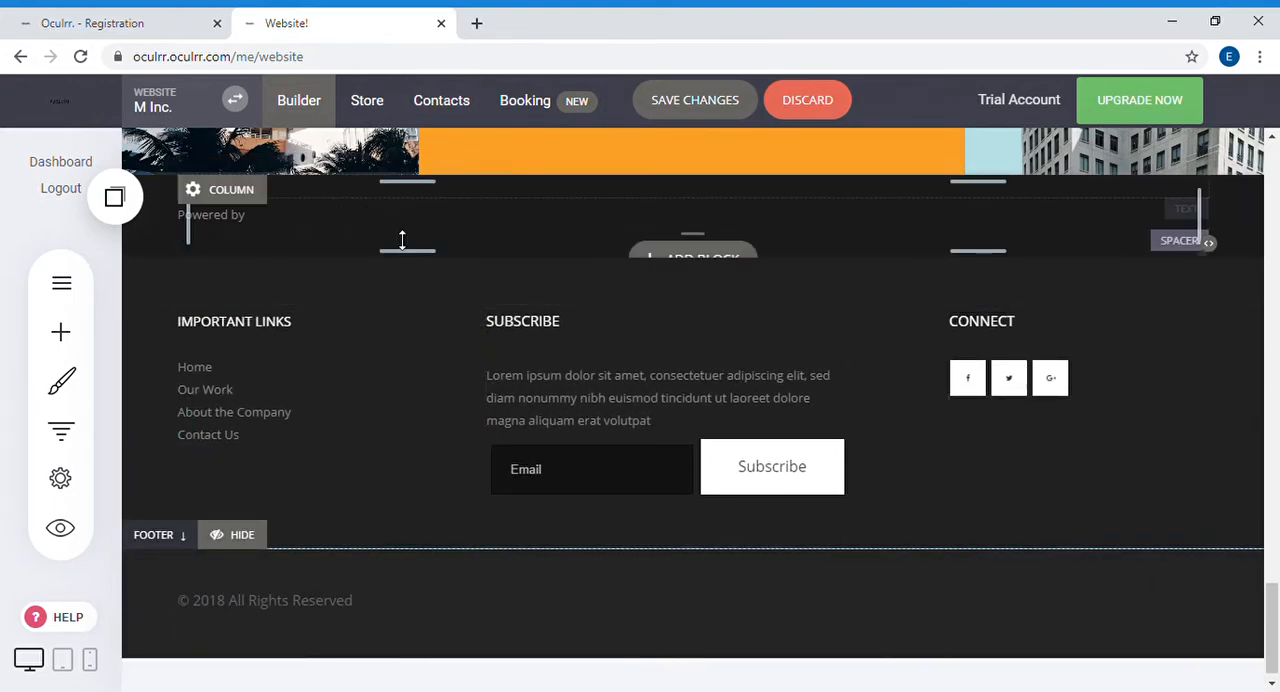
left_click_drag(439, 257, 443, 262)
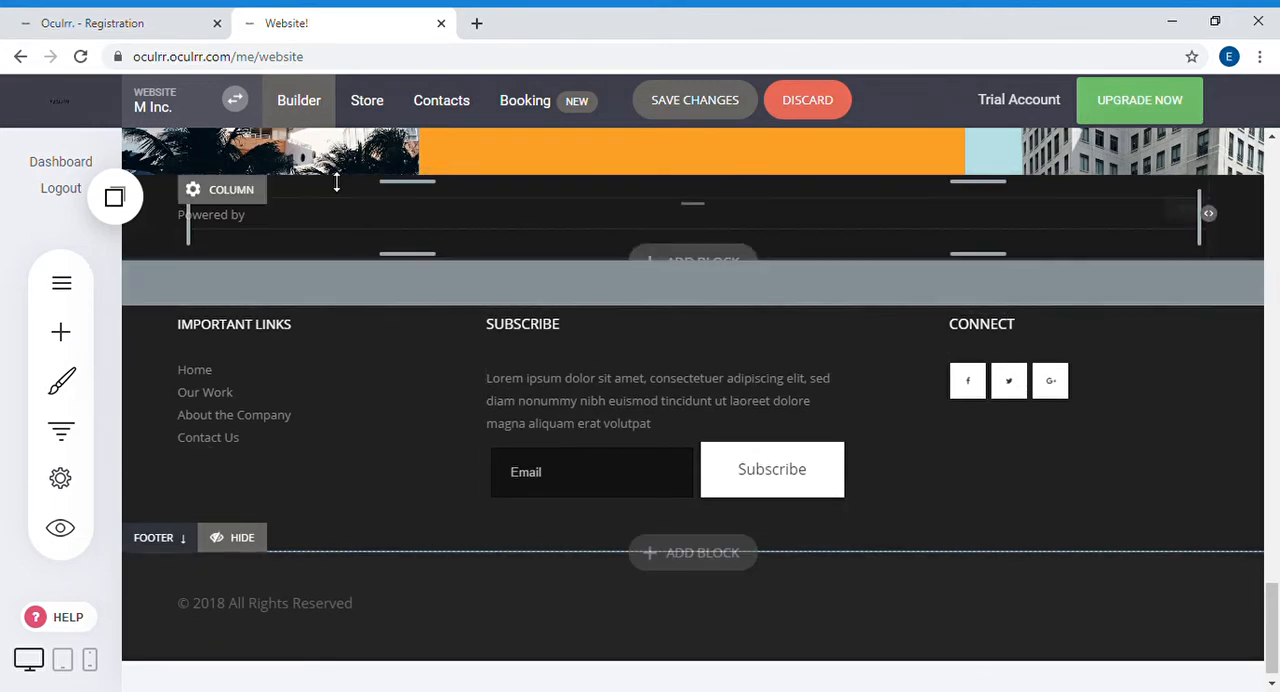
left_click_drag(426, 262, 480, 466)
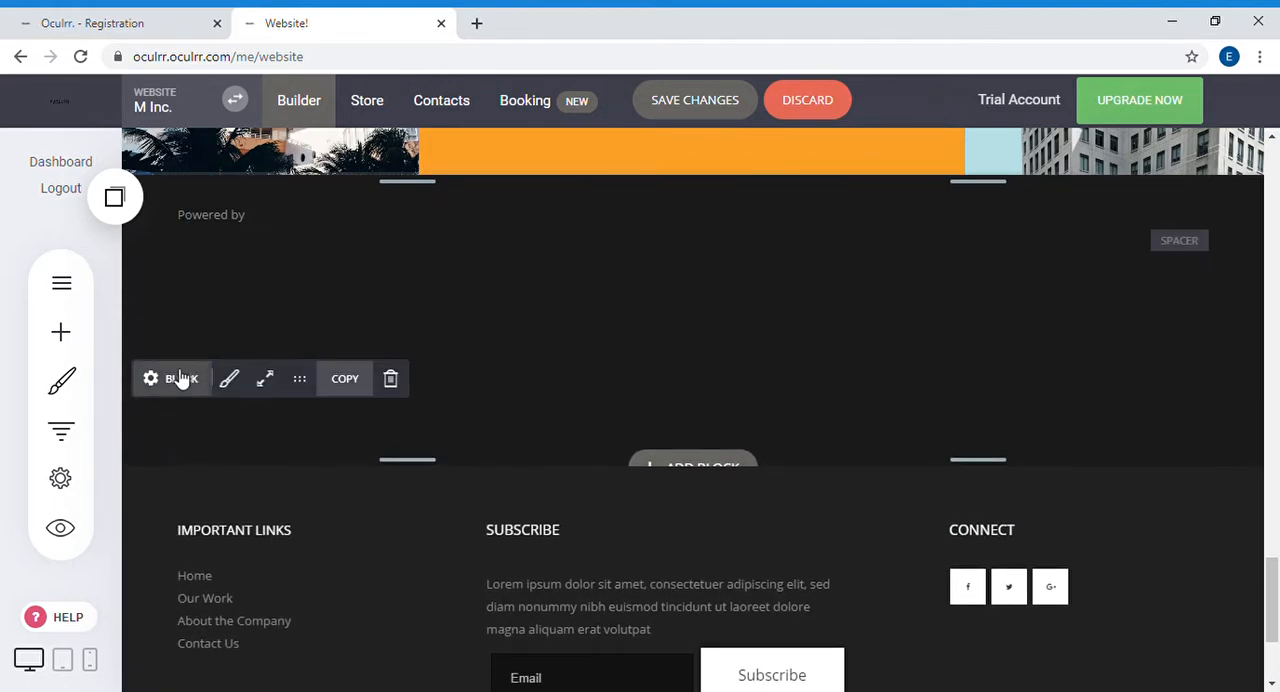
Step: Delete the "Powered by" block above the footer columns and save the website changes
left_click(406, 392)
left_click(709, 451)
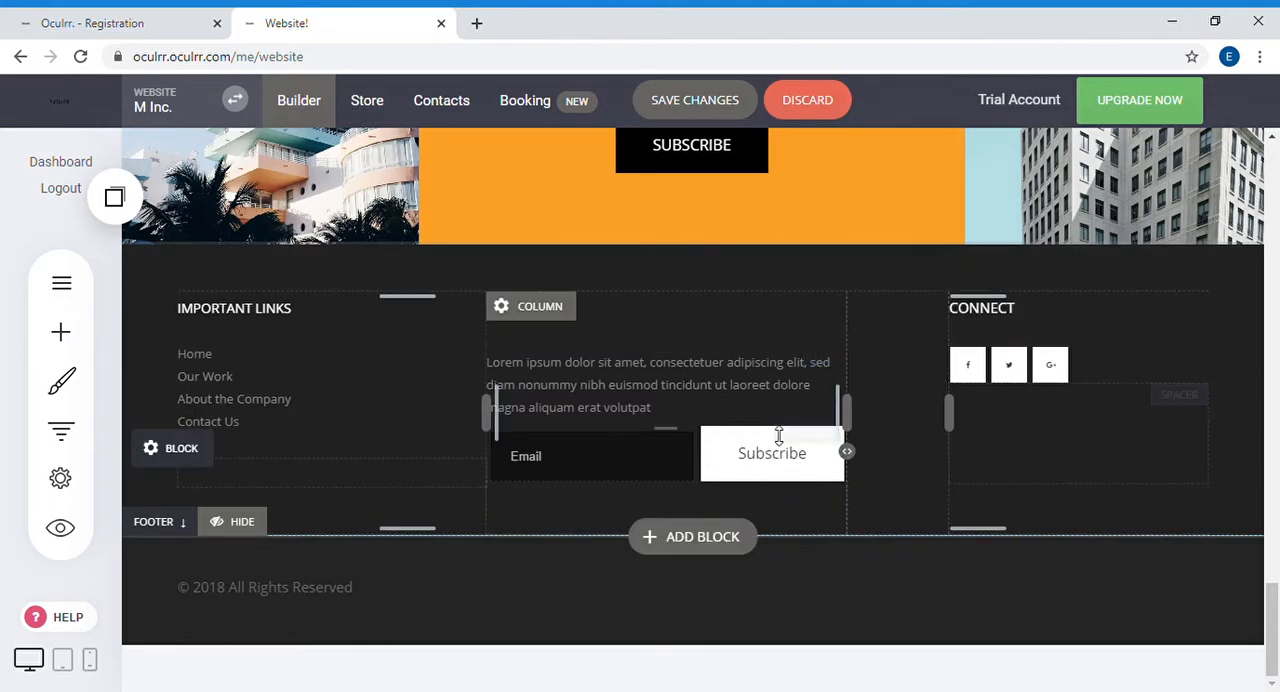
scroll(725, 250, "up", 3)
left_click(695, 100)
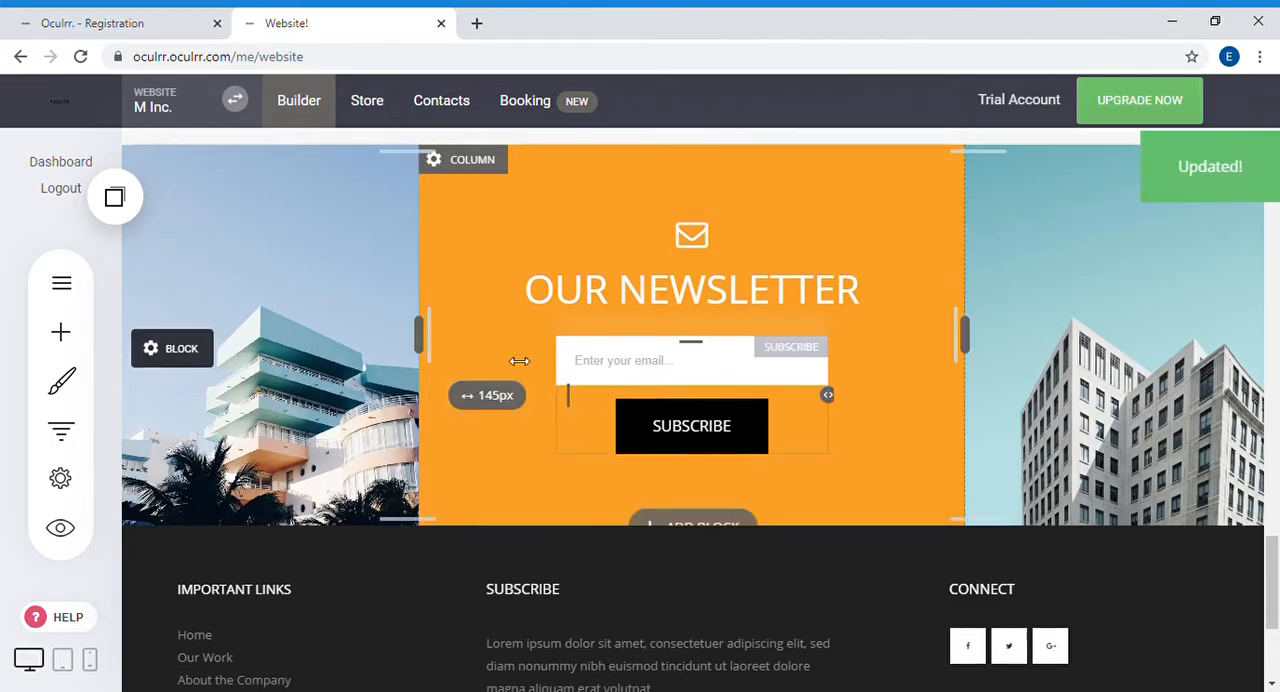
Step: Preview the website in the desktop layout and look over the page down to the "Newly Added" listings
scroll(519, 361, "down", 3)
scroll(980, 330, "up", 6)
scroll(962, 327, "up", 15)
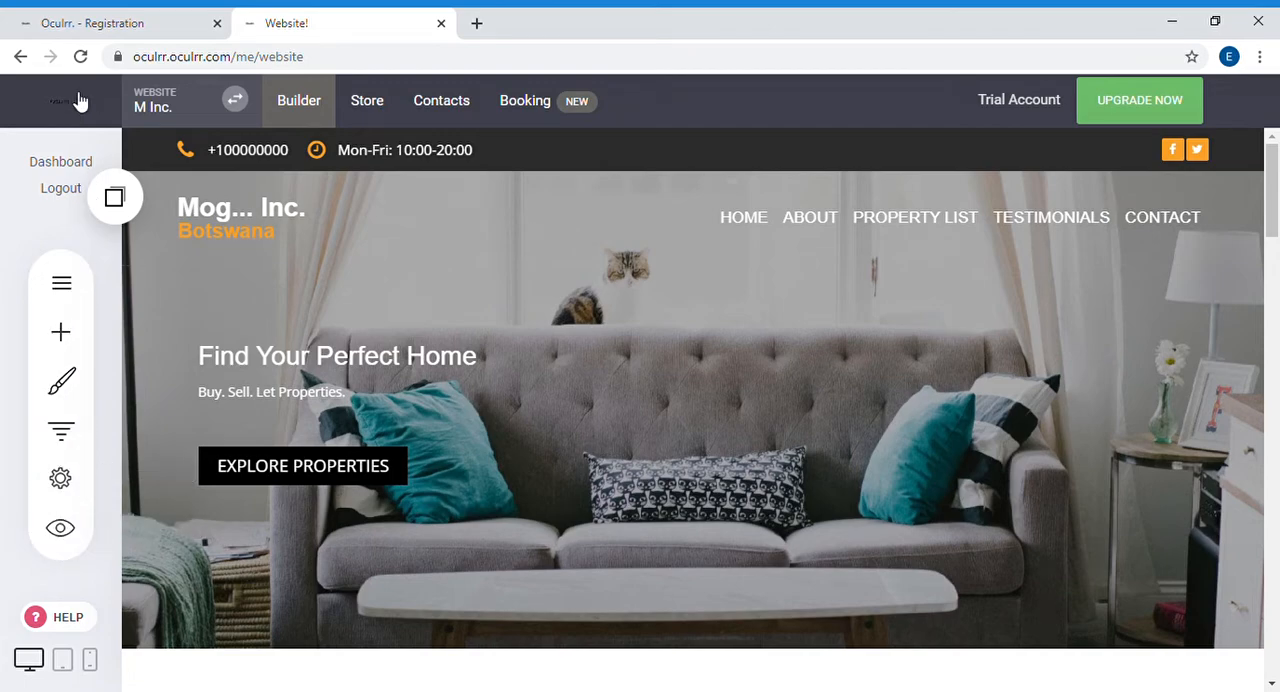
left_click(79, 545)
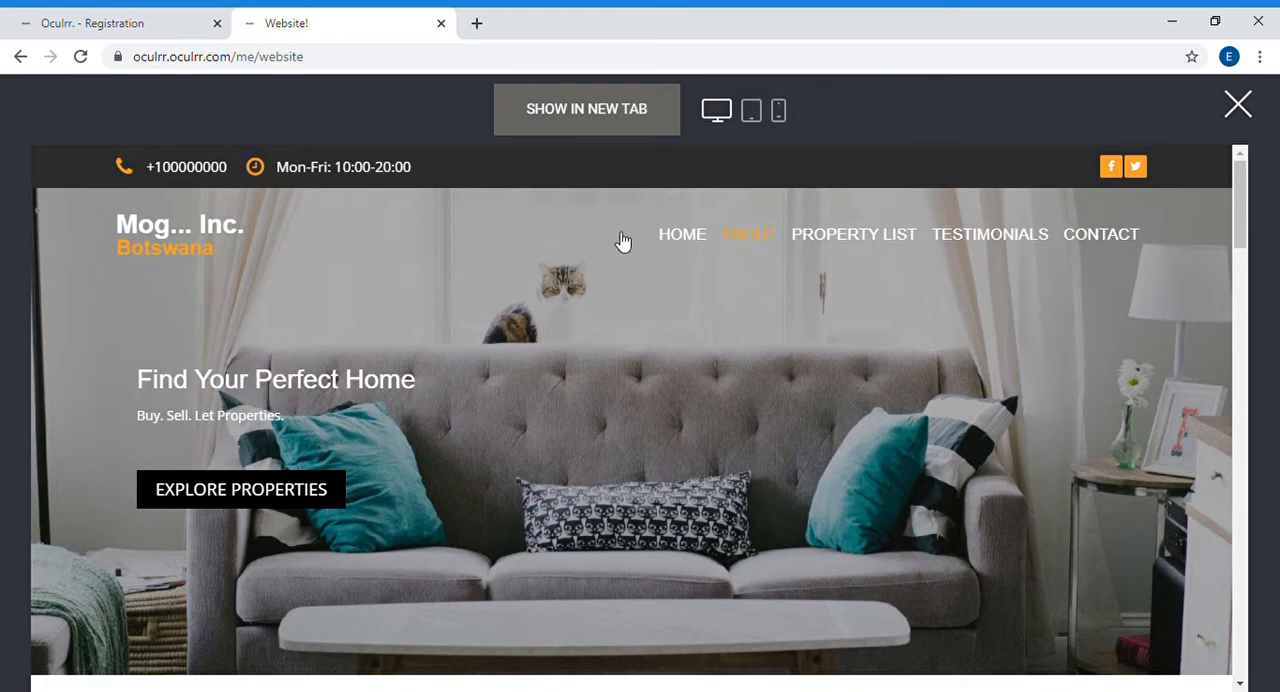
left_click(717, 118)
scroll(780, 243, "down", 5)
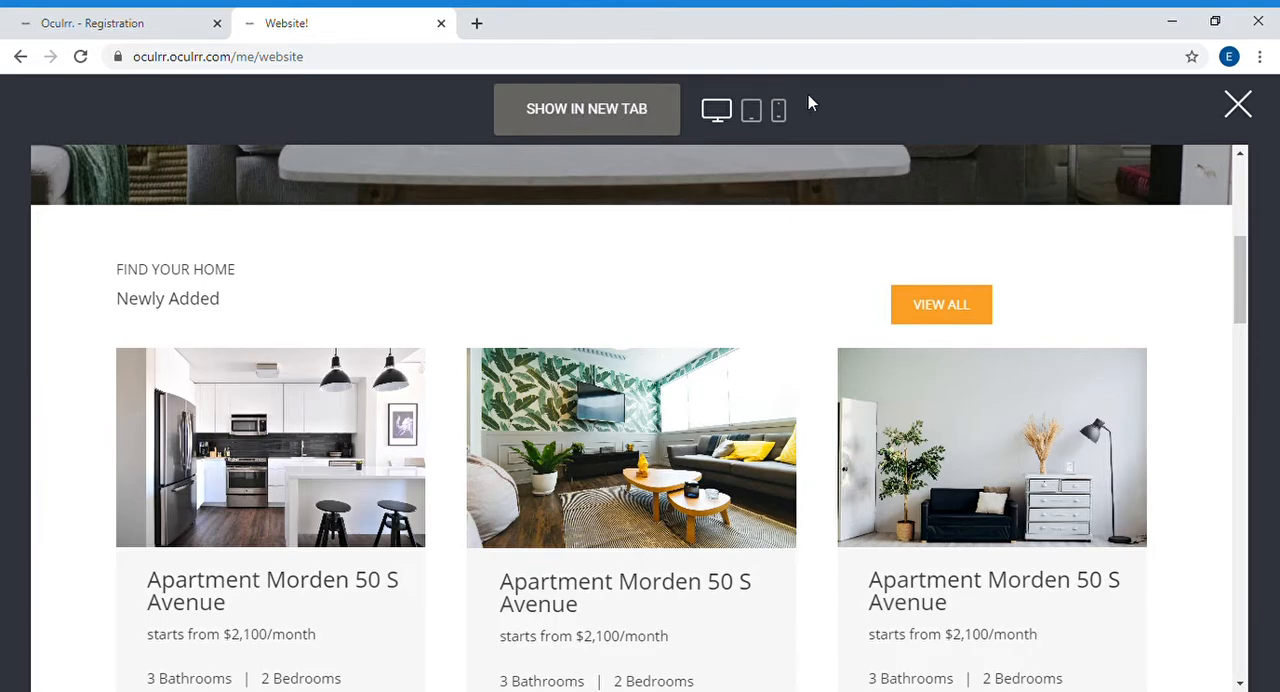
Step: Show the website preview in a separate browser tab, review the page down to the footer, and close that tab
left_click(582, 117)
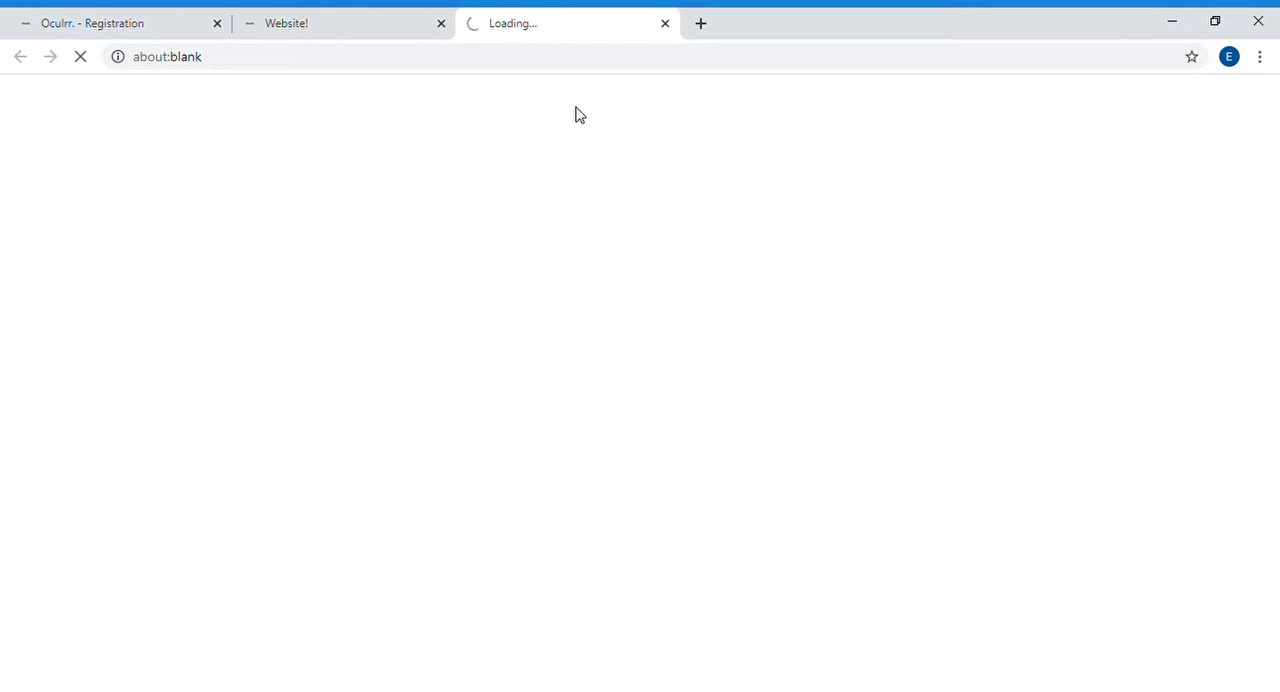
scroll(403, 166, "down", 5)
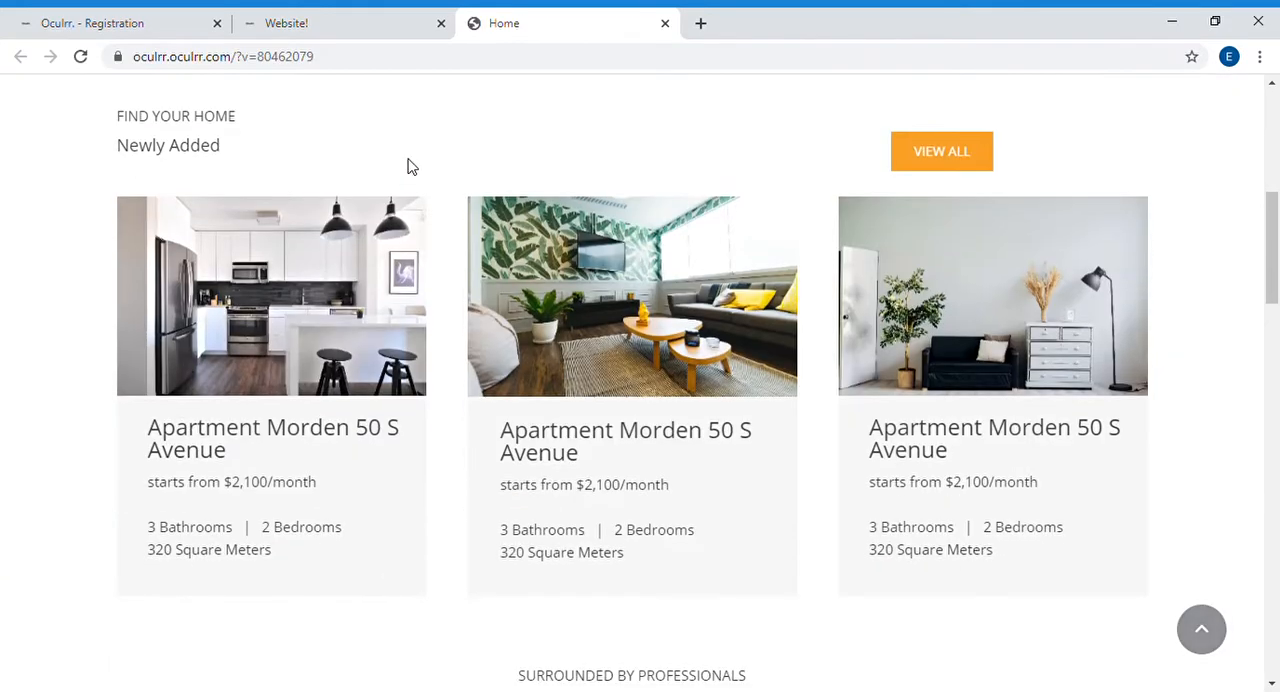
scroll(410, 163, "down", 15)
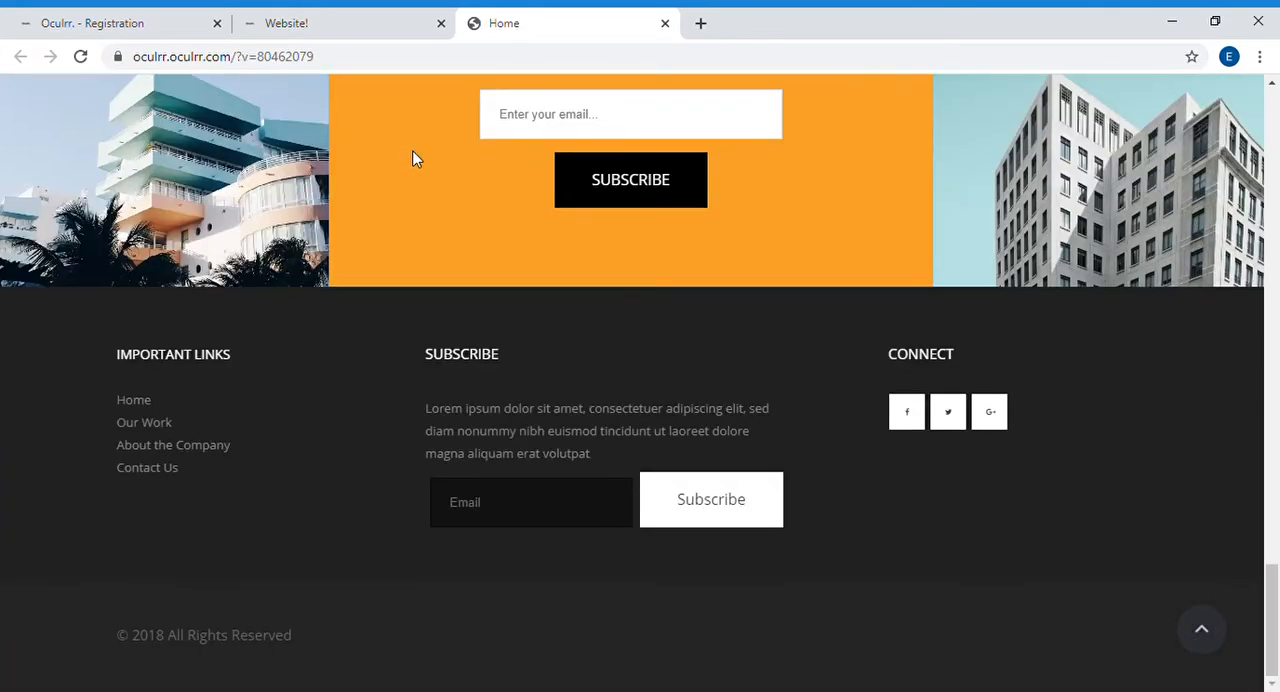
scroll(415, 160, "up", 20)
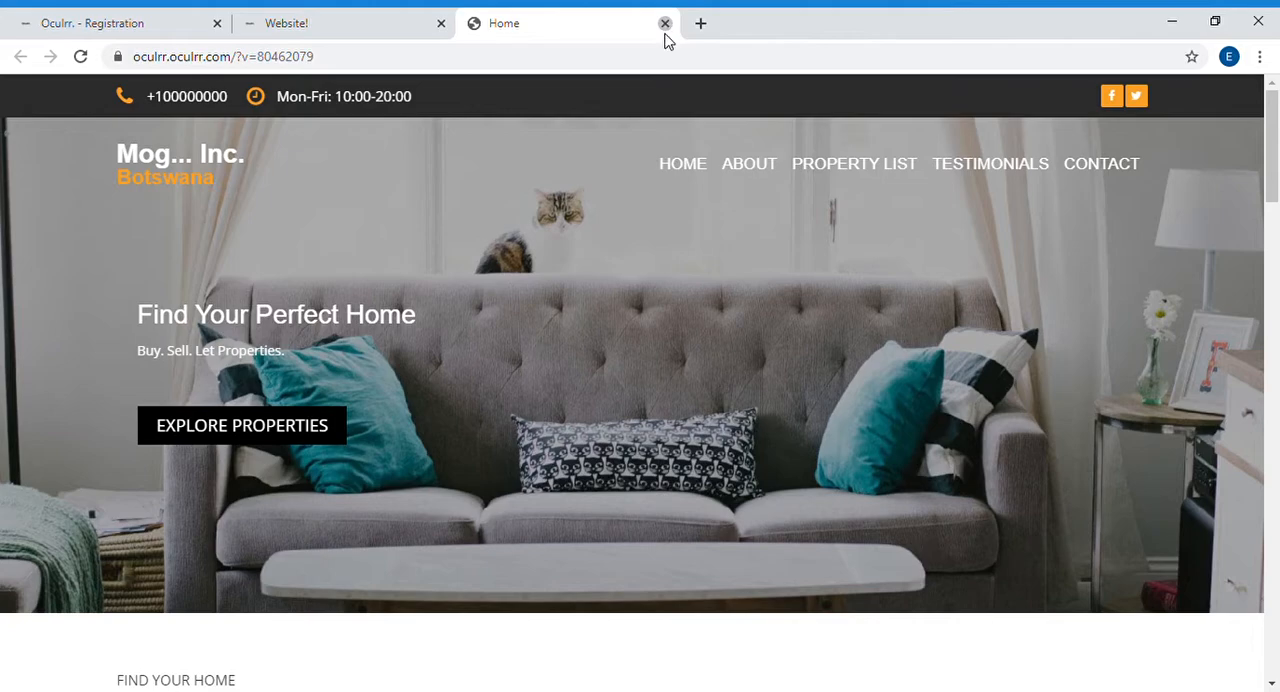
key("ctrl+w")
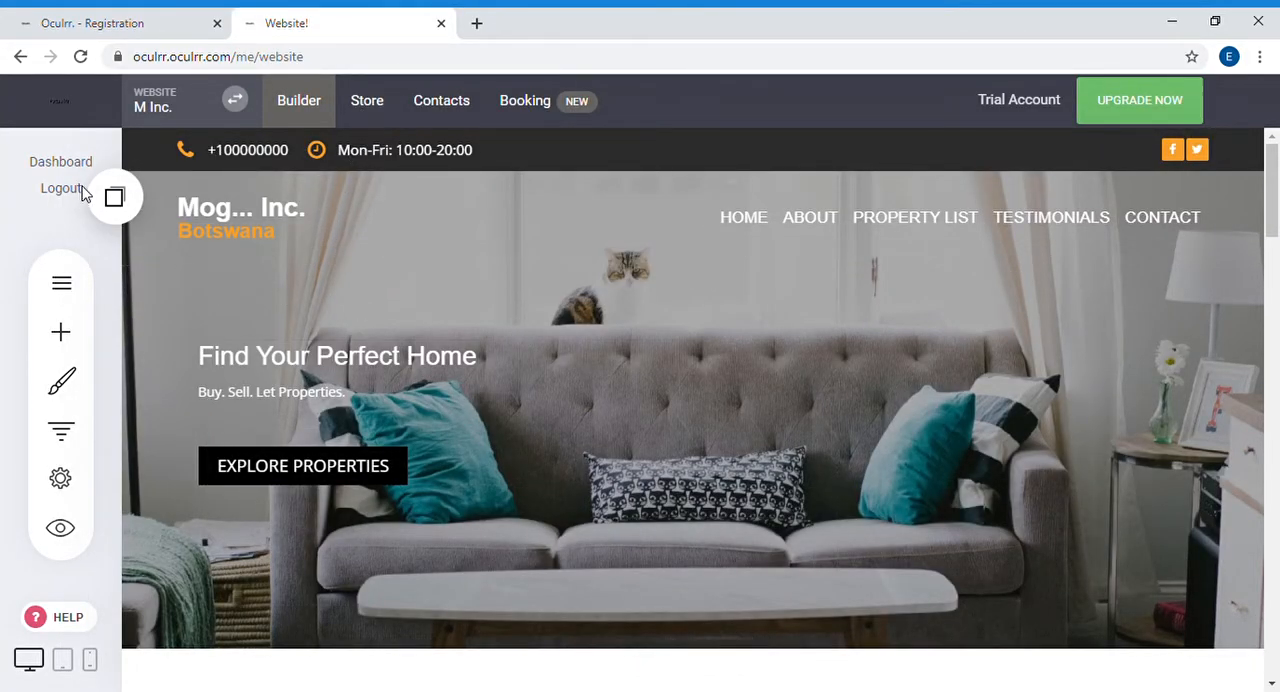
double_click(167, 72)
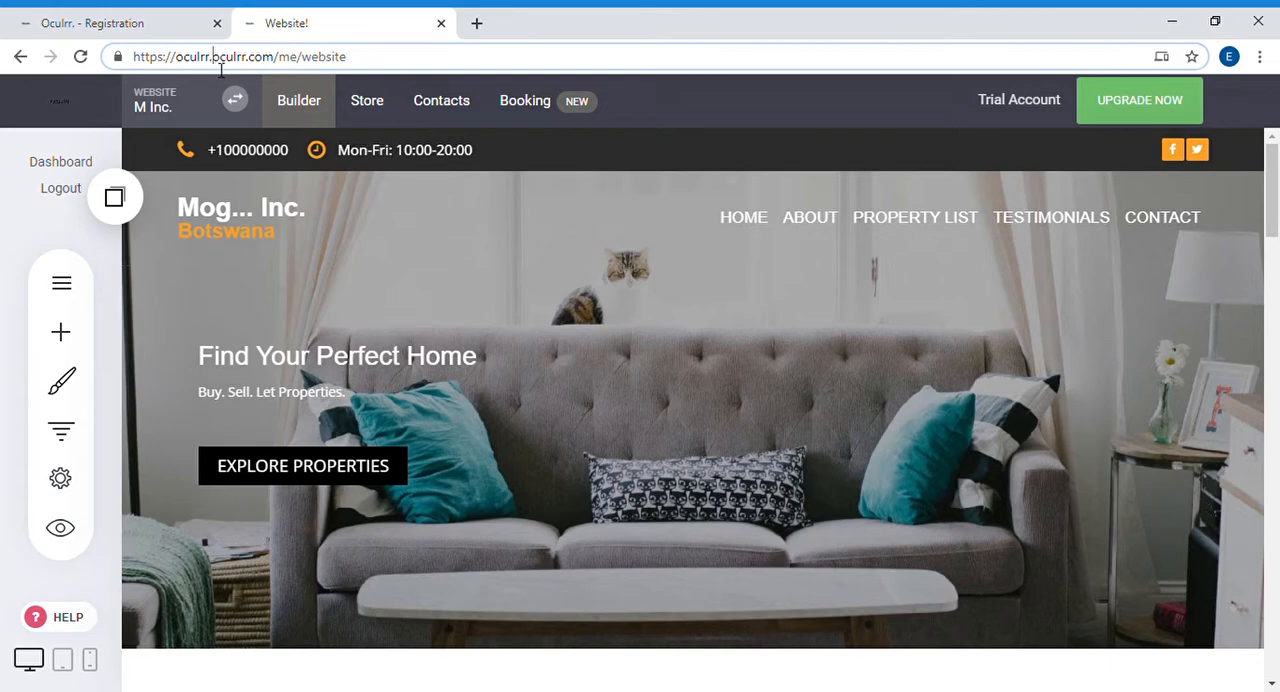
triple_click(210, 60)
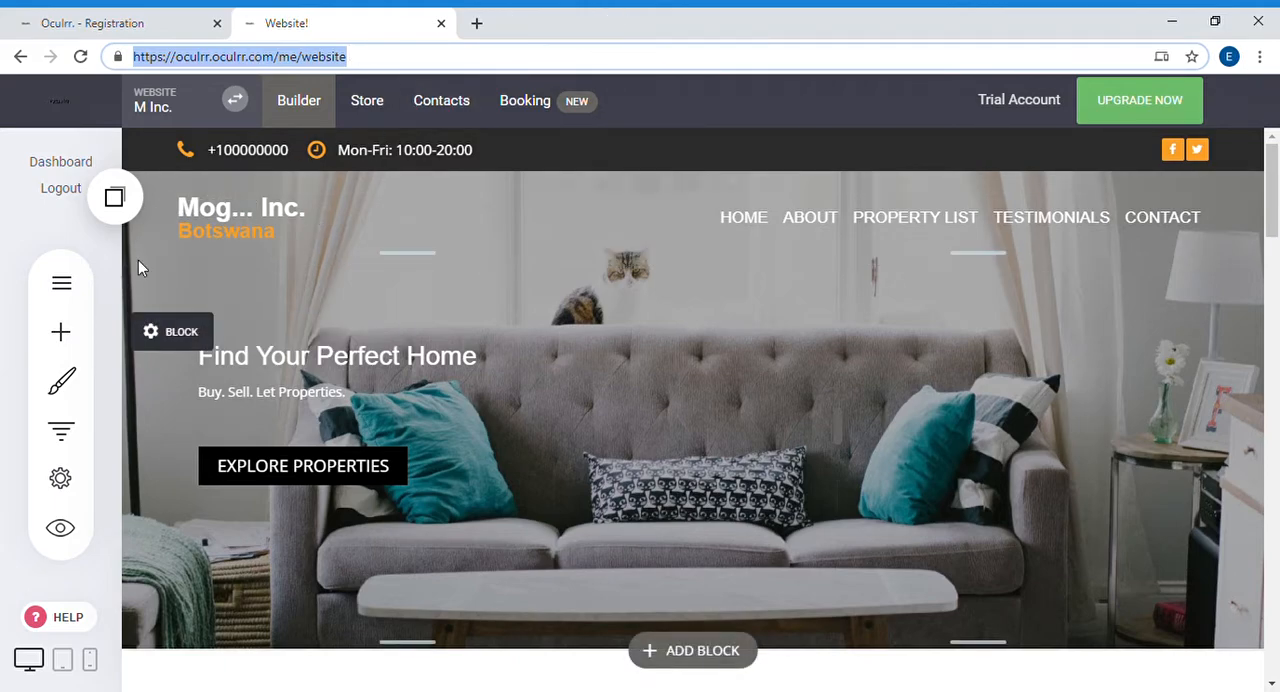
triple_click(240, 60)
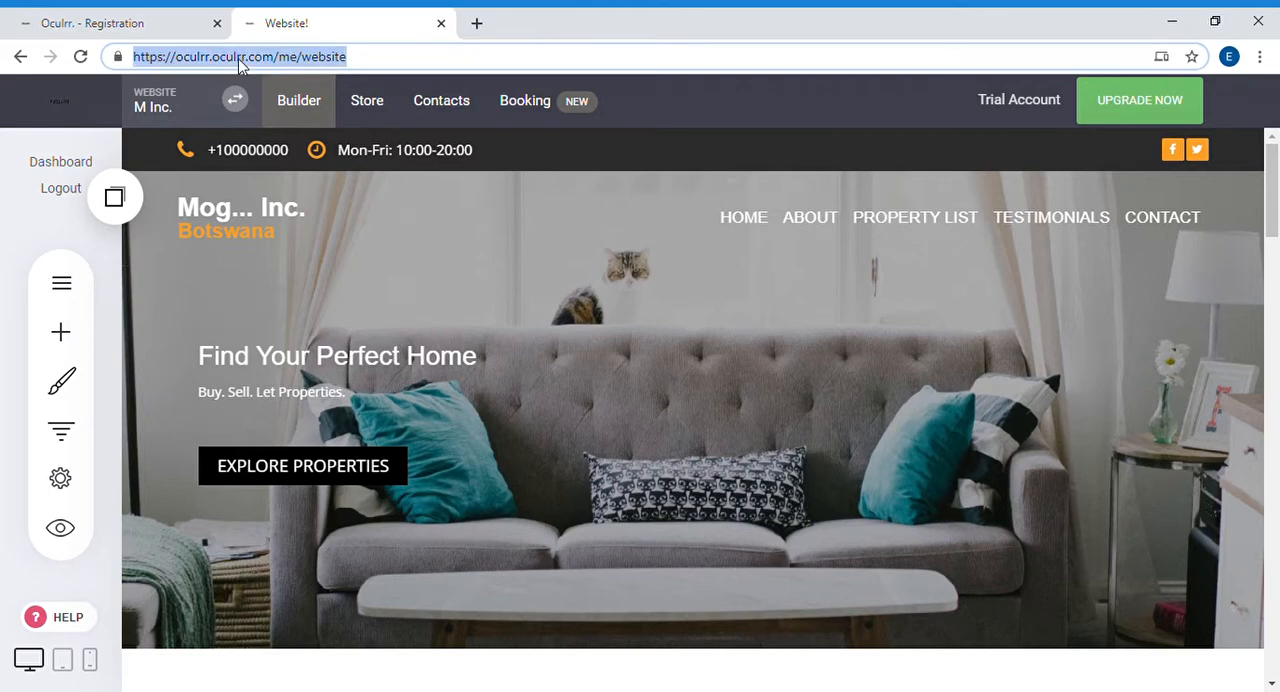
left_click(238, 59)
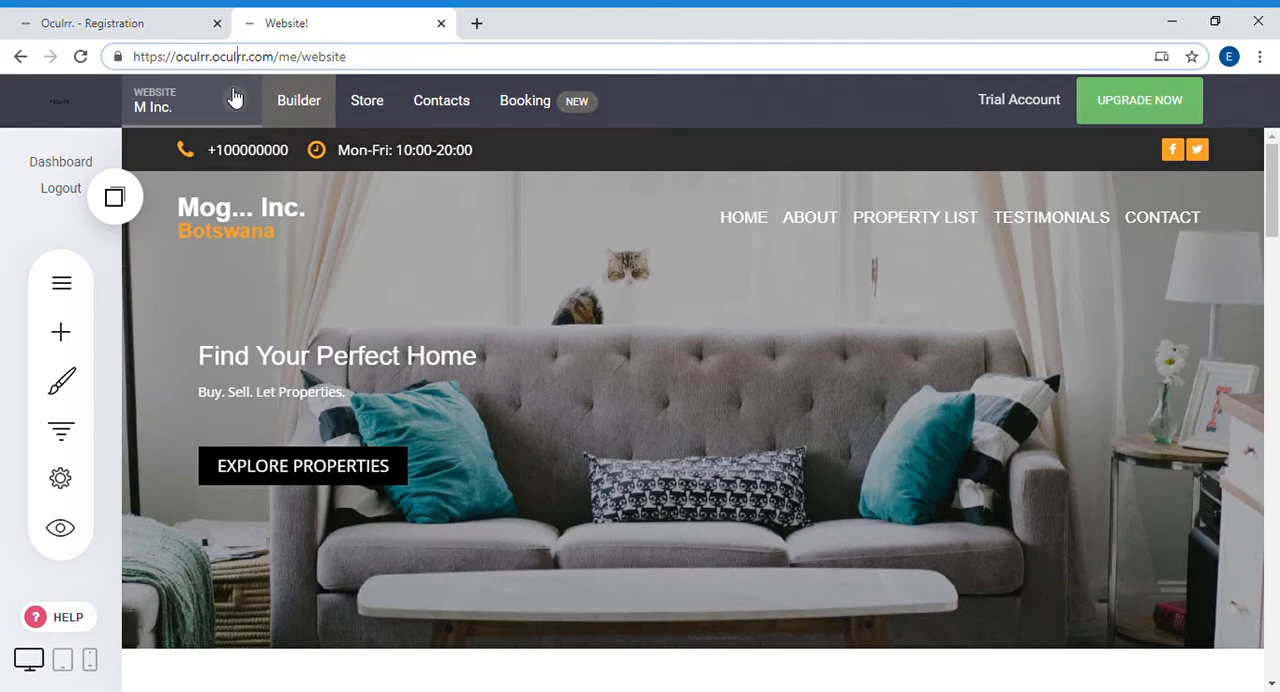
Step: Open the Domains section of the website settings and start connecting an existing domain
left_click(65, 500)
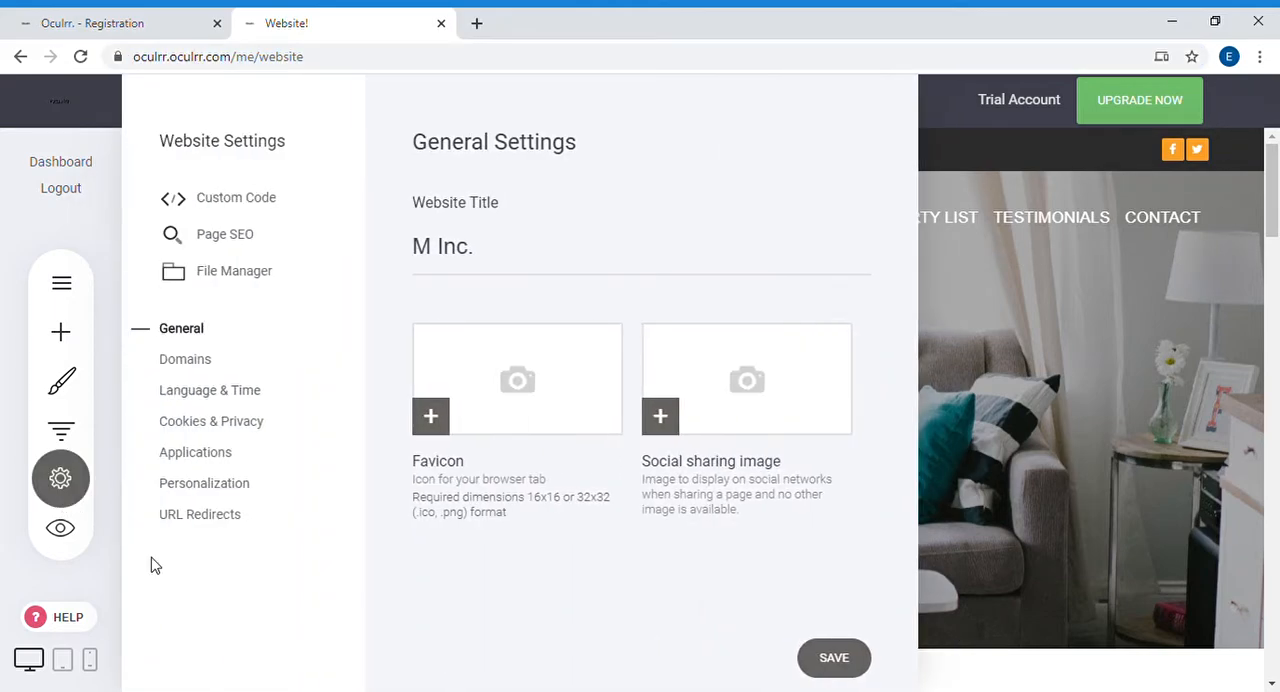
left_click(201, 367)
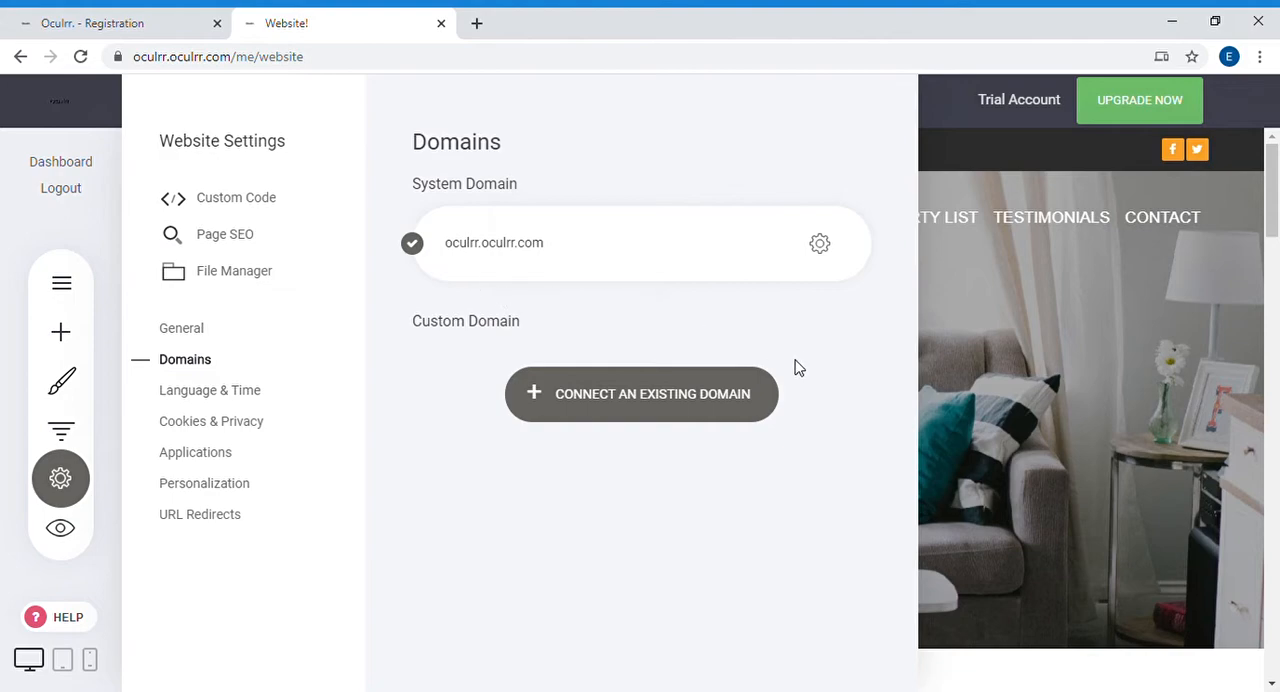
left_click(620, 396)
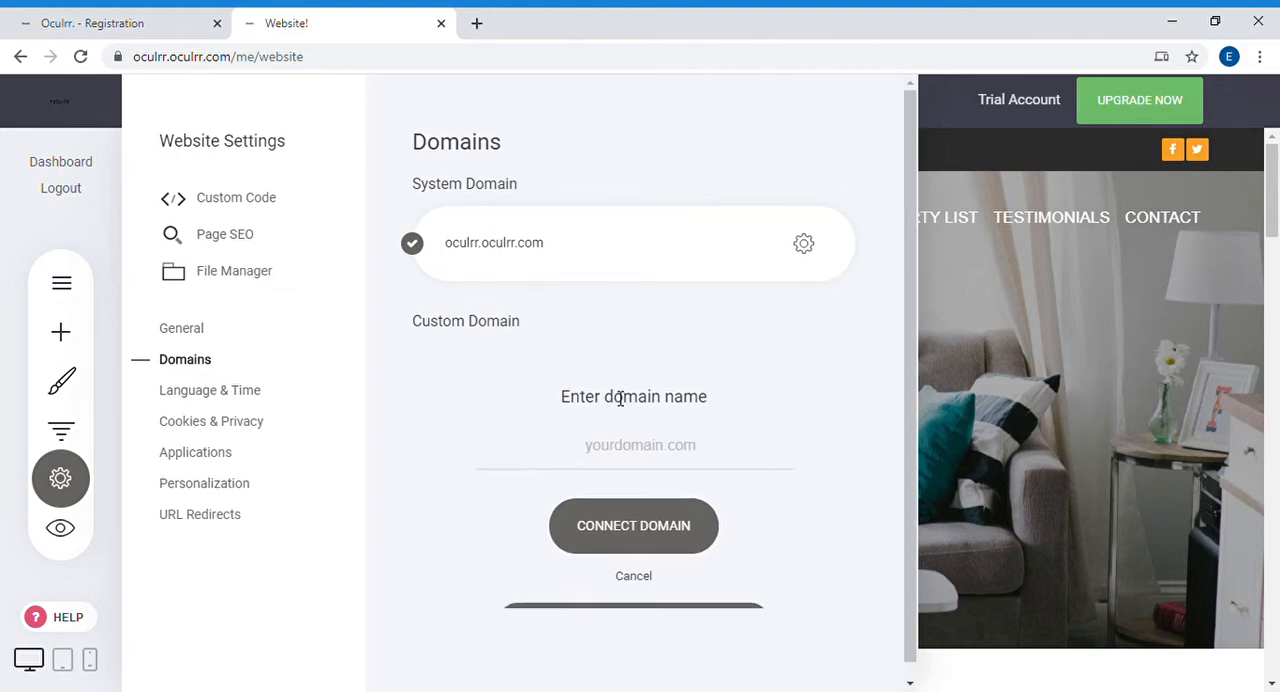
Step: Try kjfnjnsddmslfmevans.com as the custom domain name and clear the entry without connecting it
left_click(627, 453)
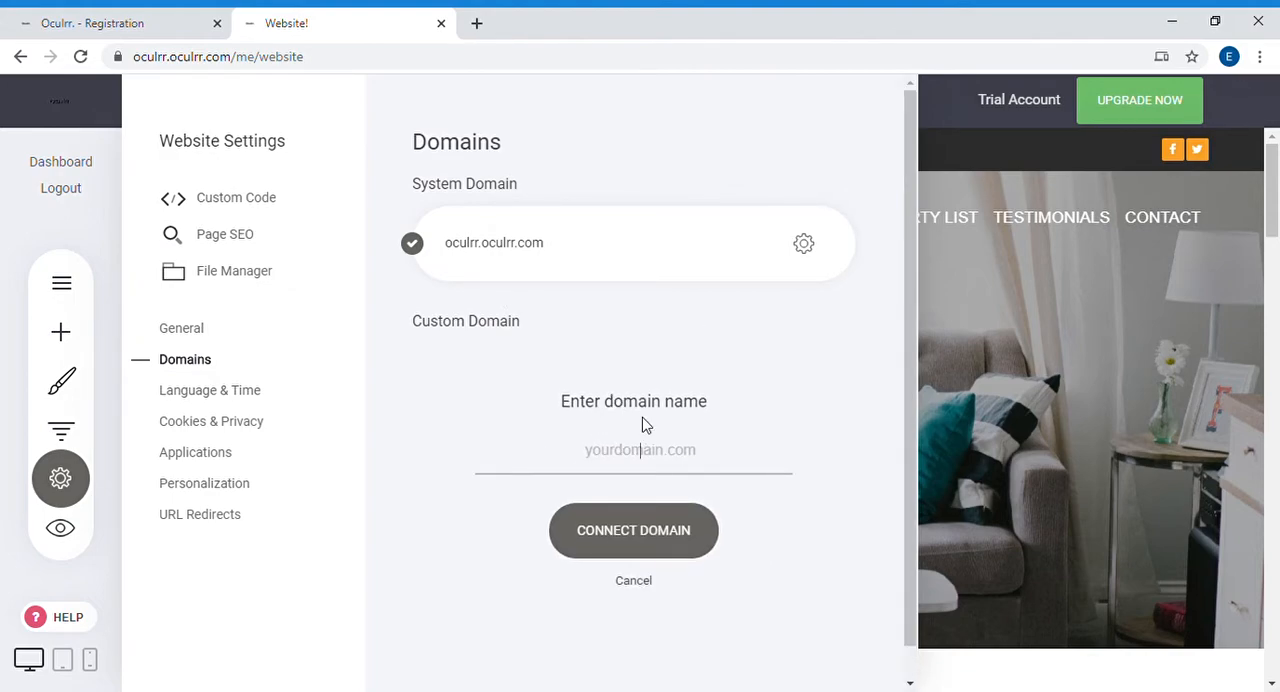
type("kjfnjnsddmslfmevans.com")
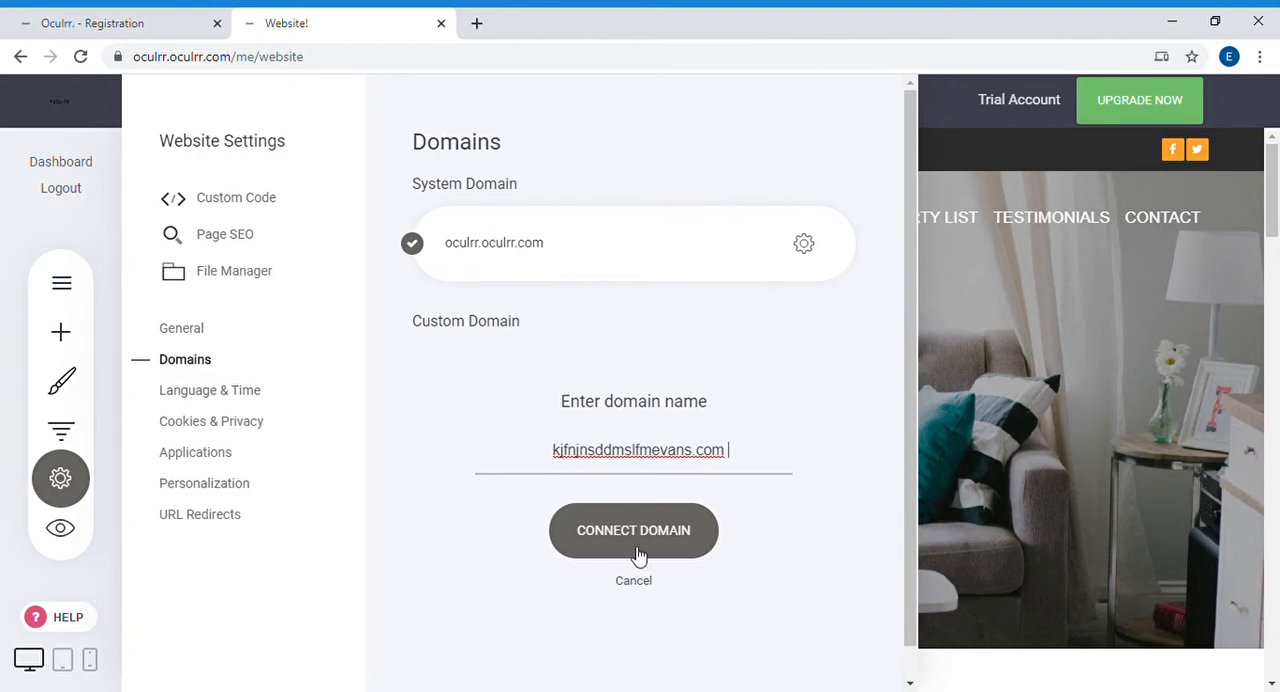
left_click_drag(740, 449, 721, 480)
triple_click(724, 471)
key("BackSpace")
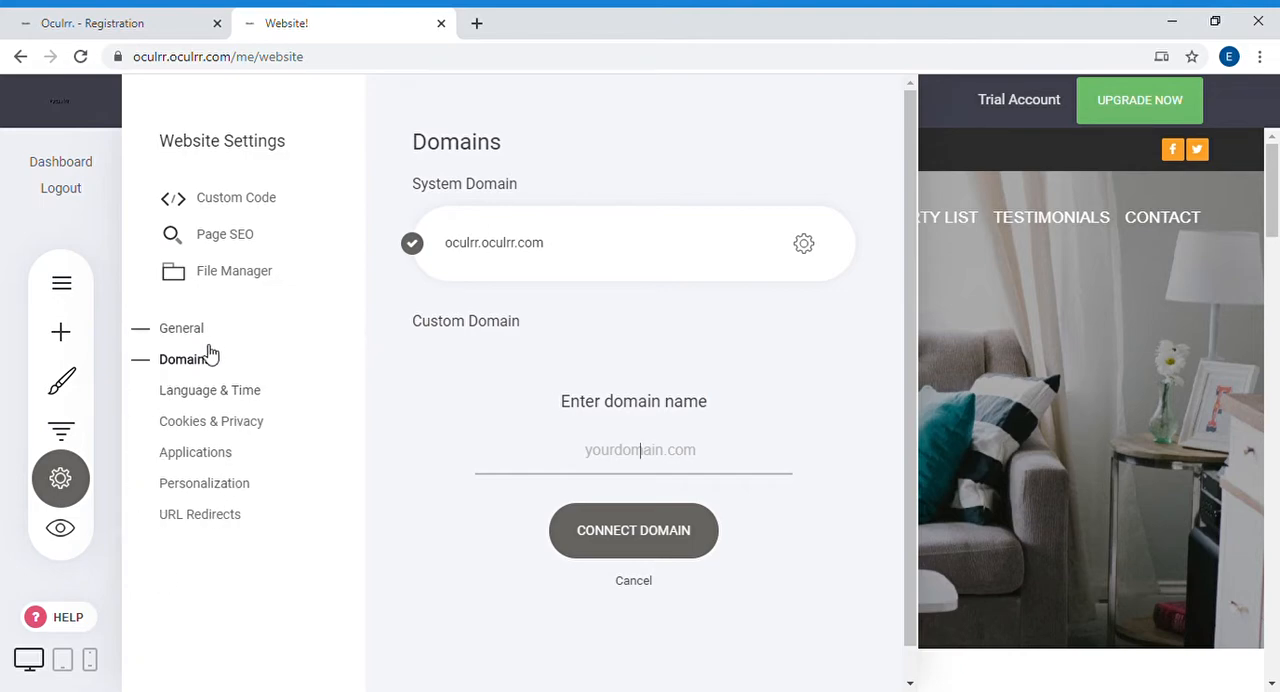
Step: Look over the Language & Time, Cookies & Privacy and Applications settings, including the list of connectable apps
left_click(216, 398)
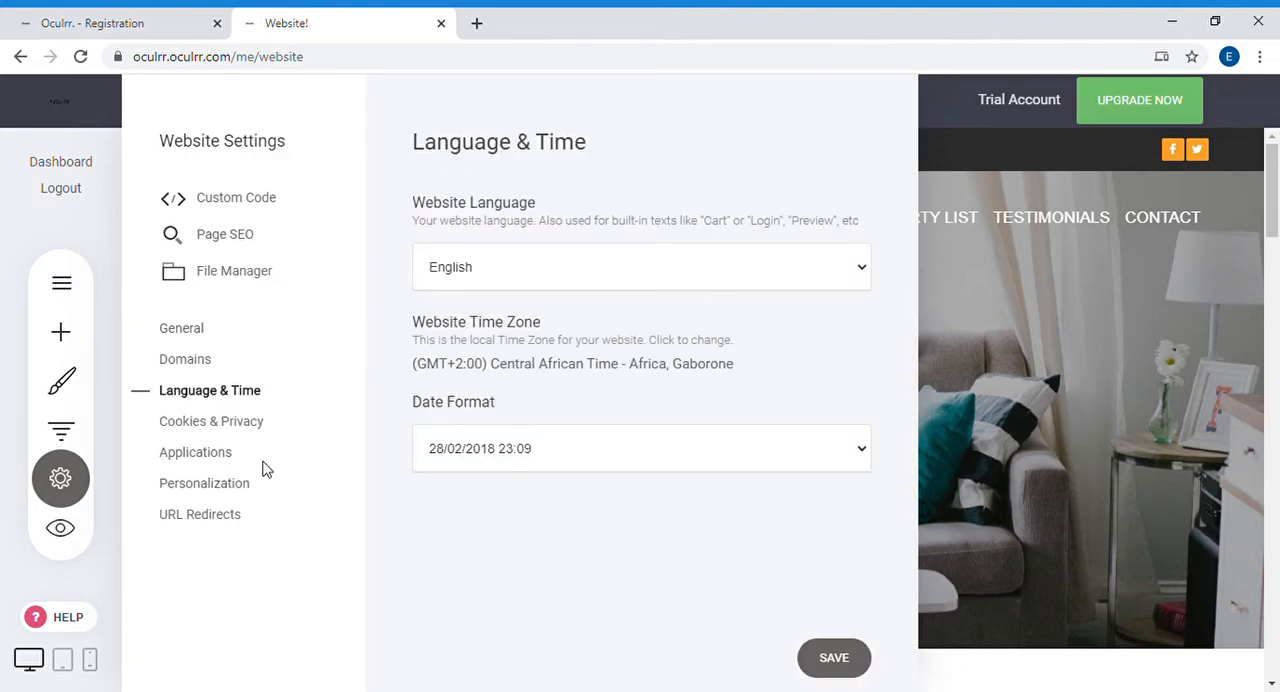
left_click(265, 425)
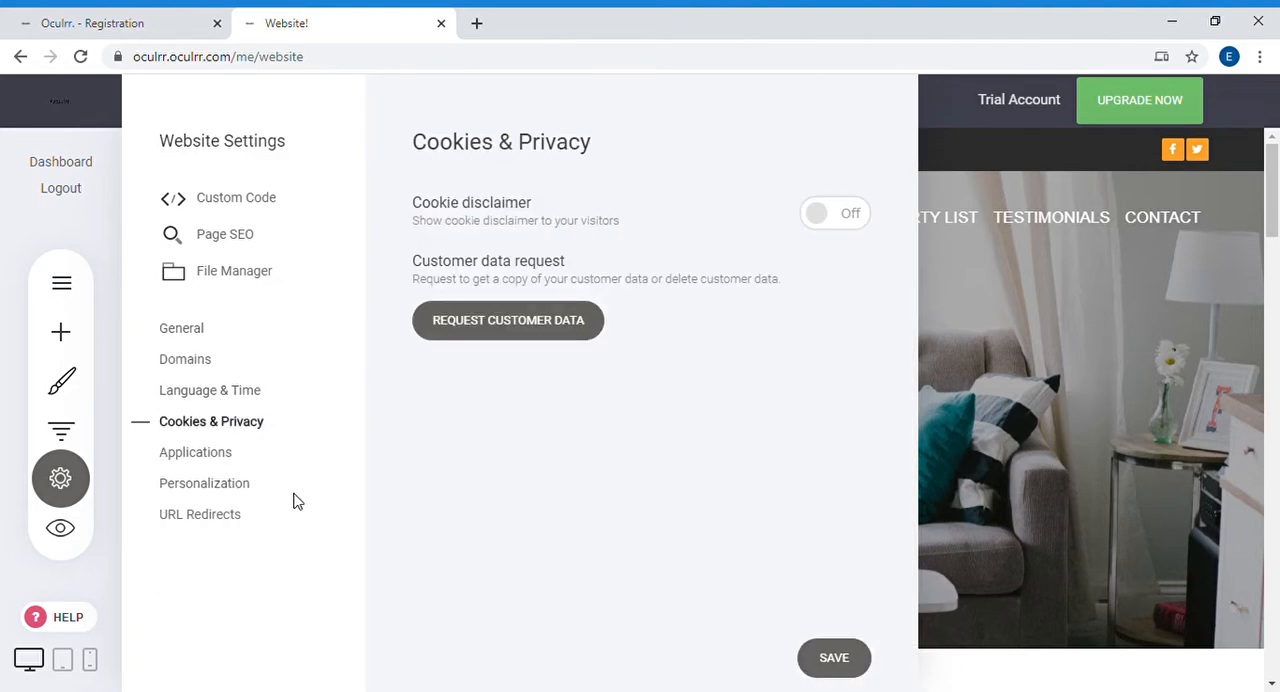
left_click(213, 460)
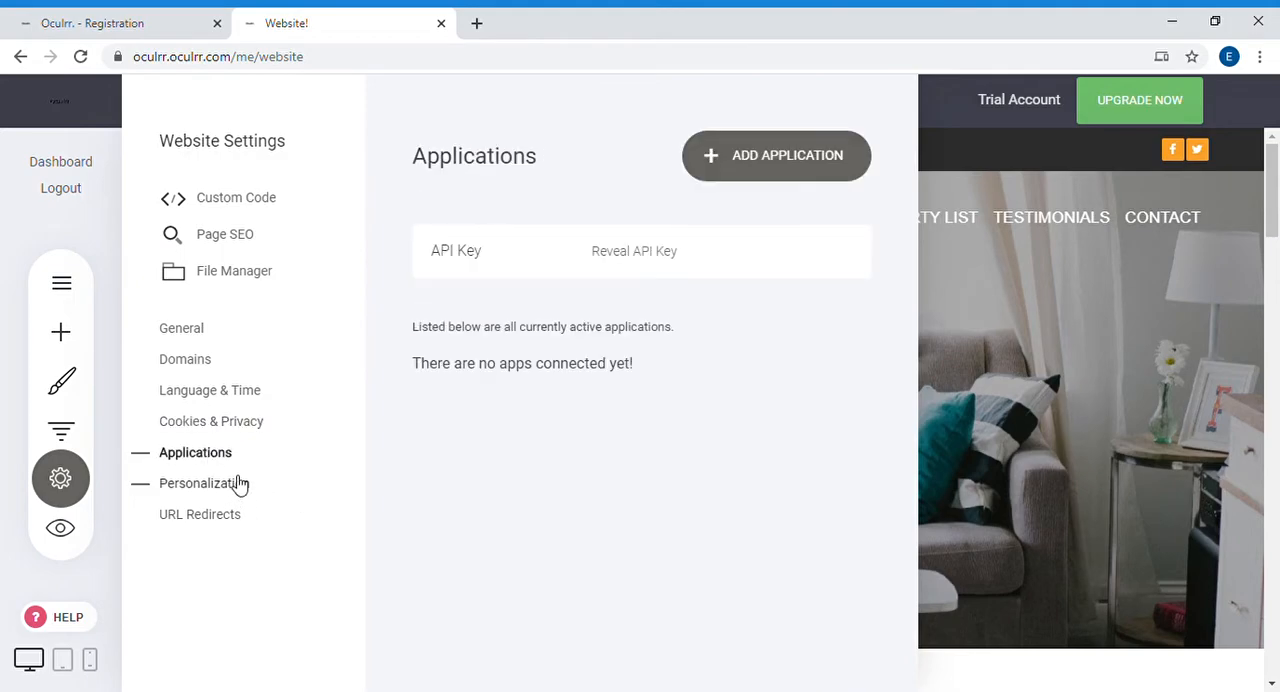
left_click(717, 163)
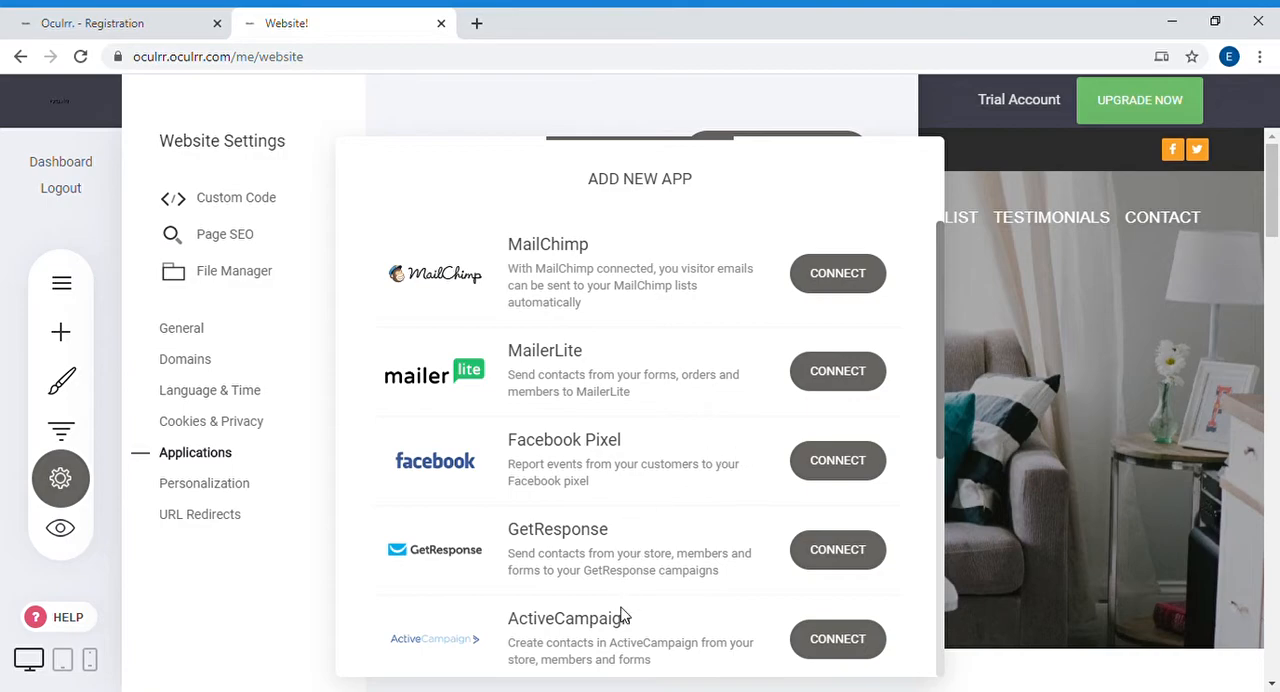
left_click(455, 97)
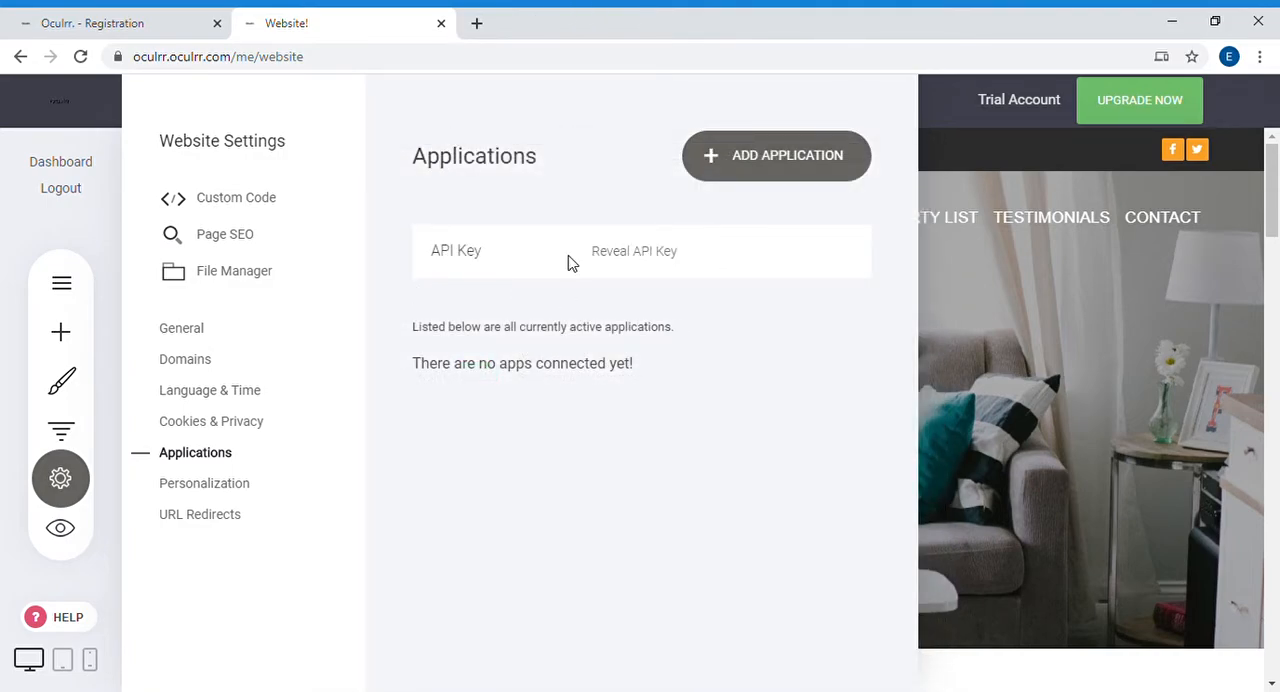
Step: Review the Personalization, Domains and General settings and the File Manager options, and close the website settings
left_click(264, 494)
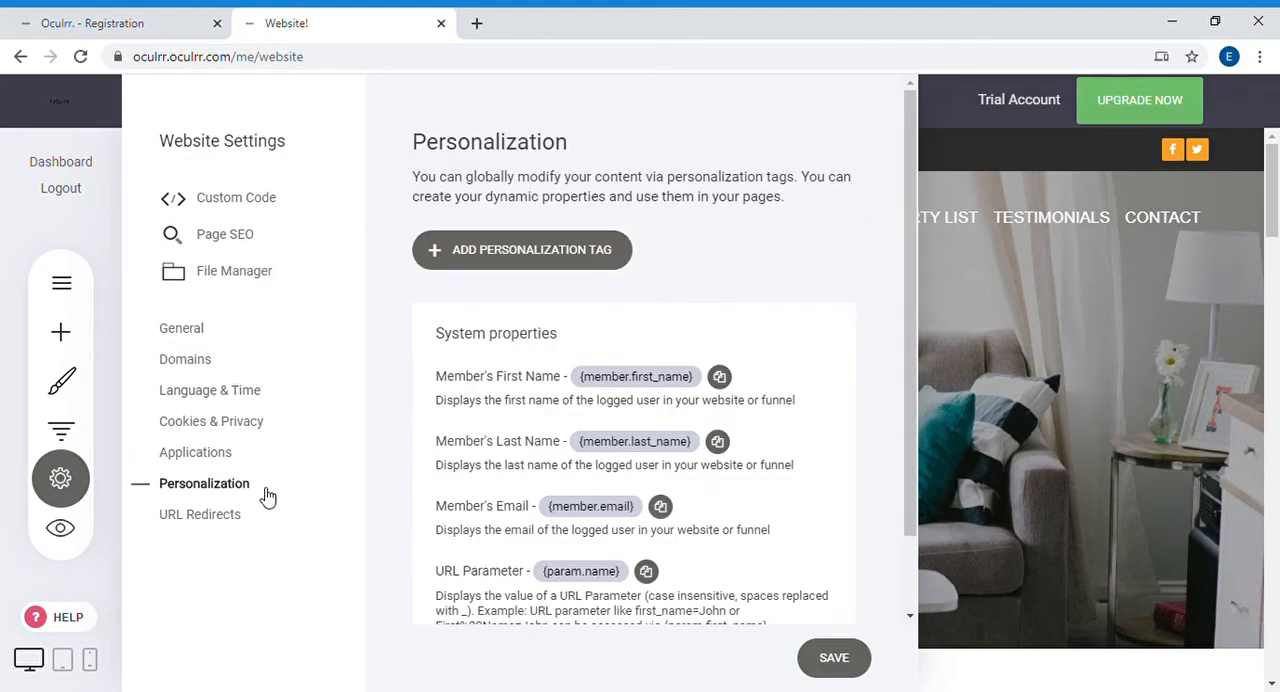
left_click(233, 362)
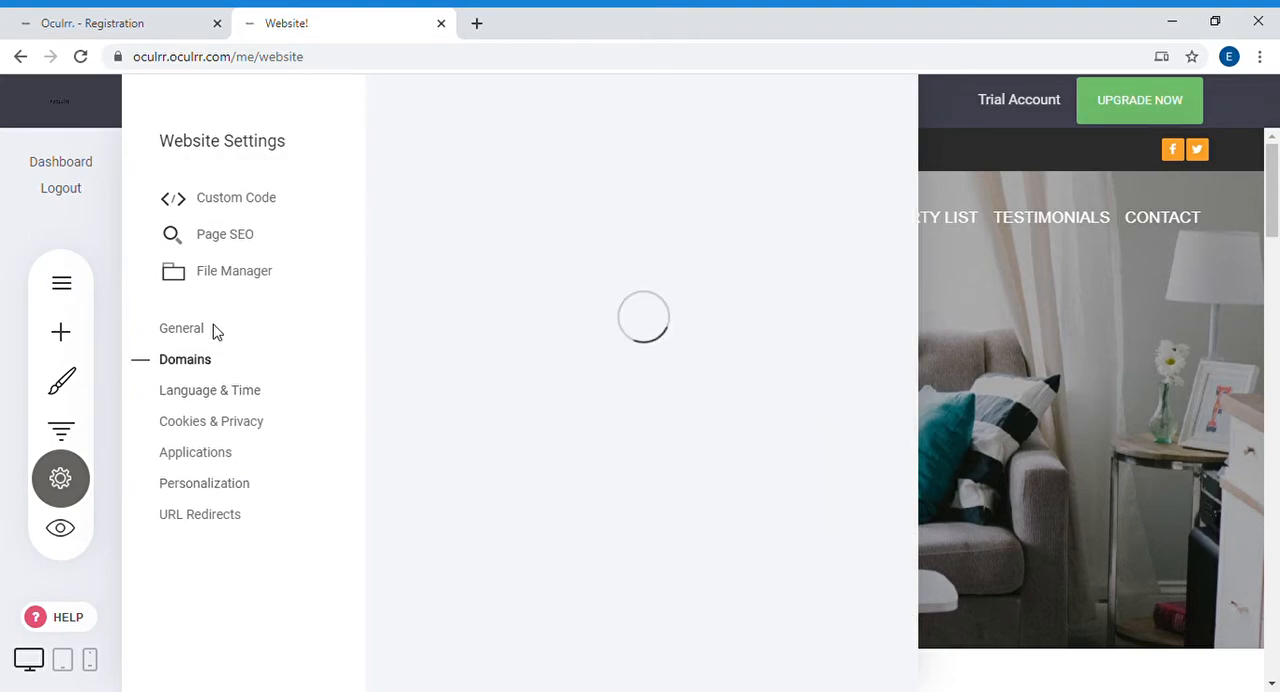
left_click(200, 330)
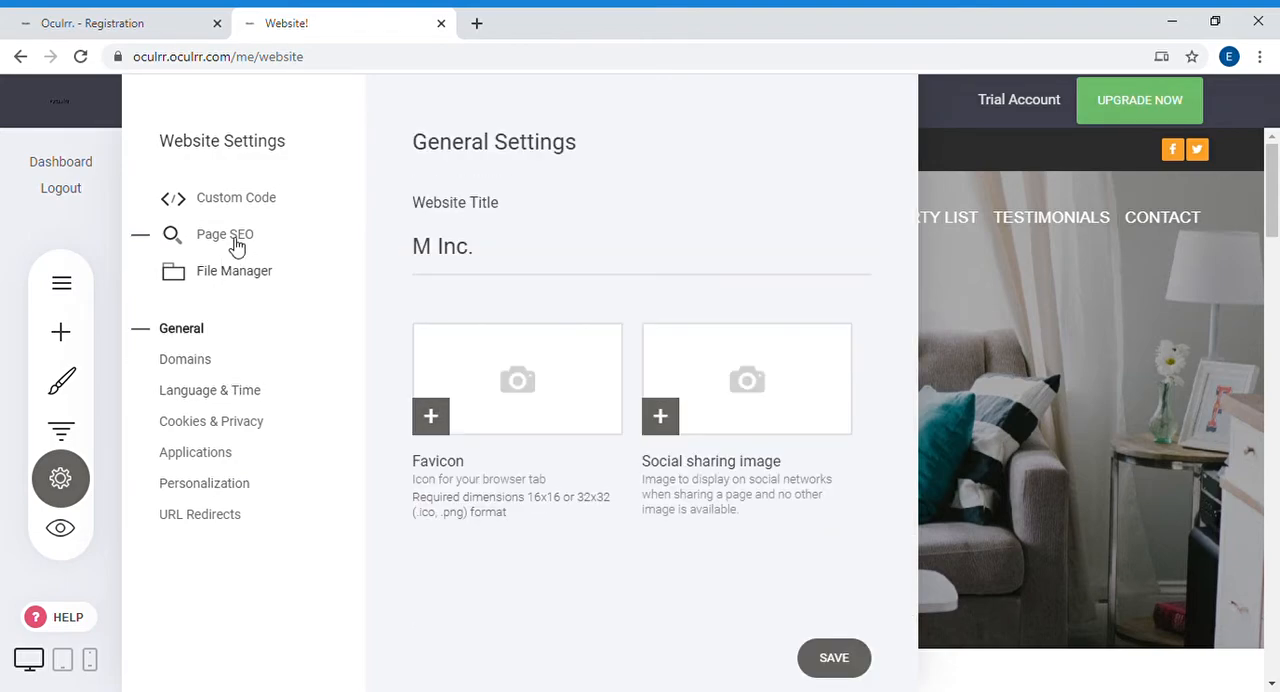
left_click(234, 276)
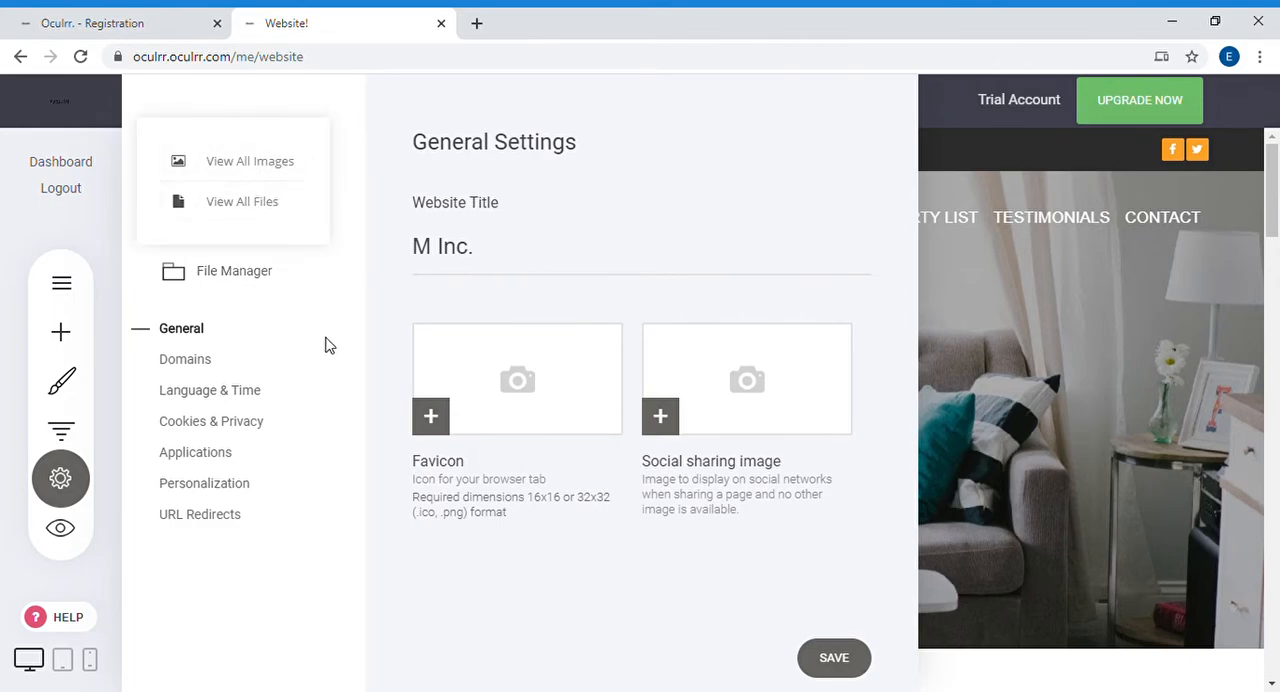
left_click(120, 270)
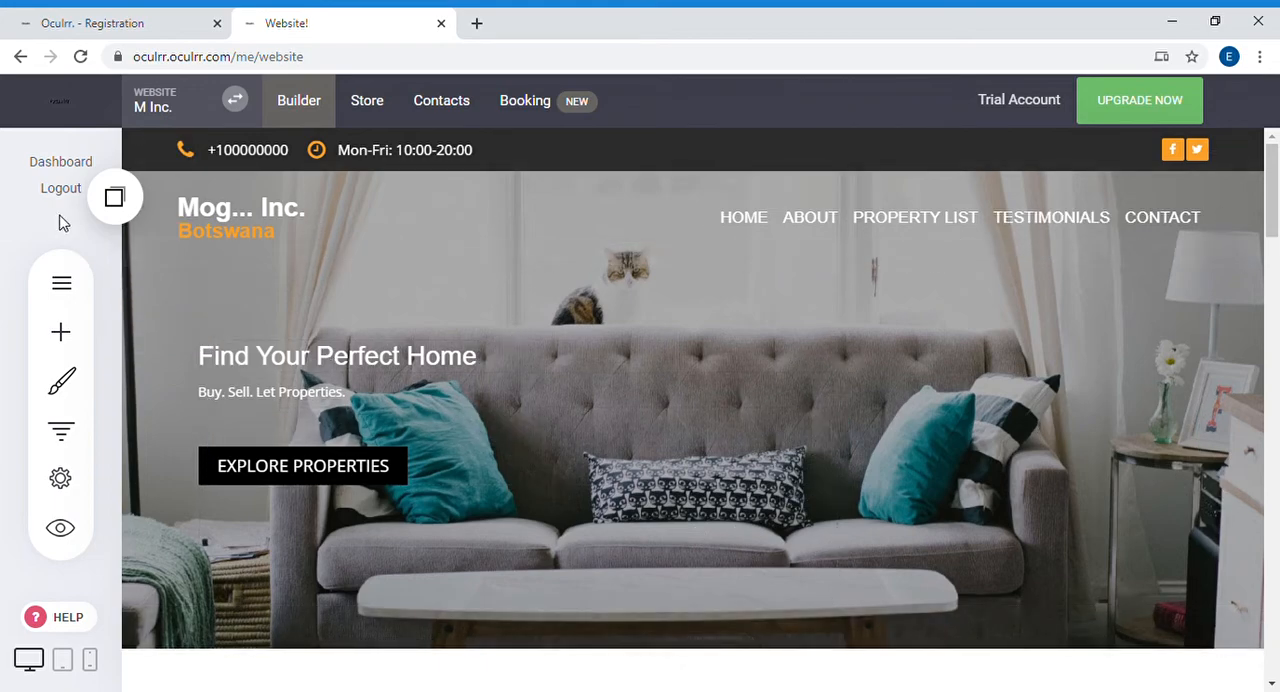
Step: Examine the hero block's container settings, including the image library for its background, and close them without changes
left_click(237, 328)
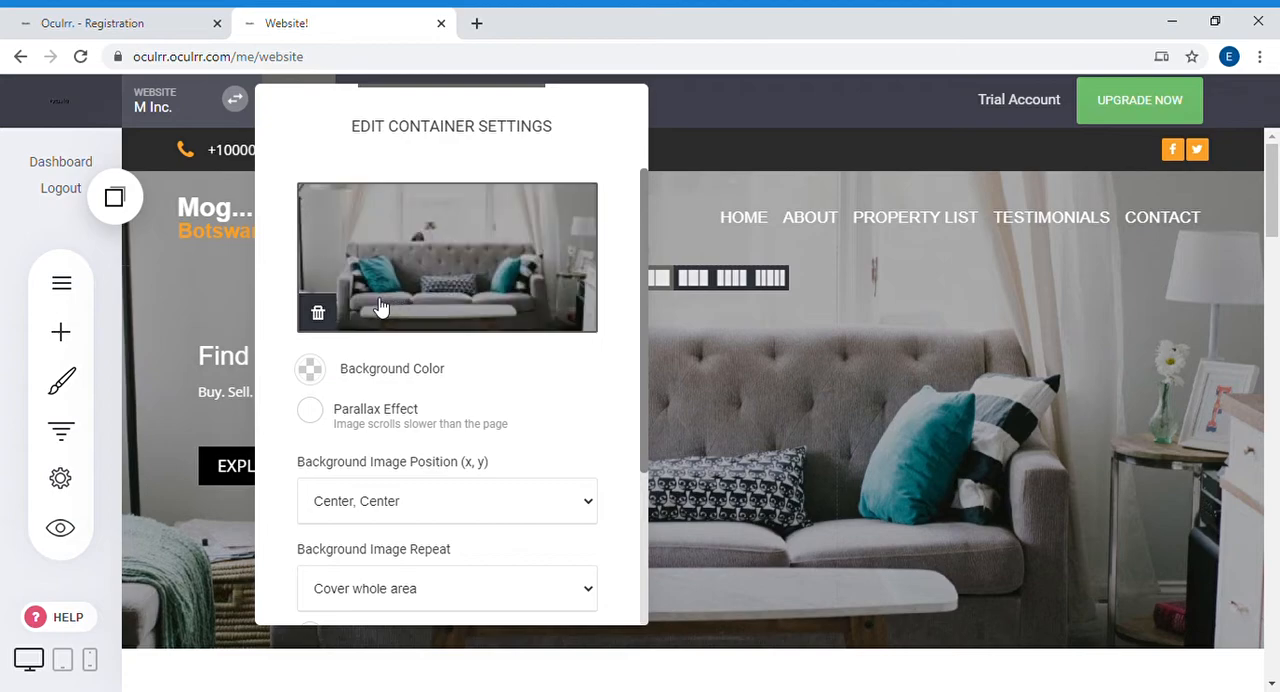
left_click(447, 243)
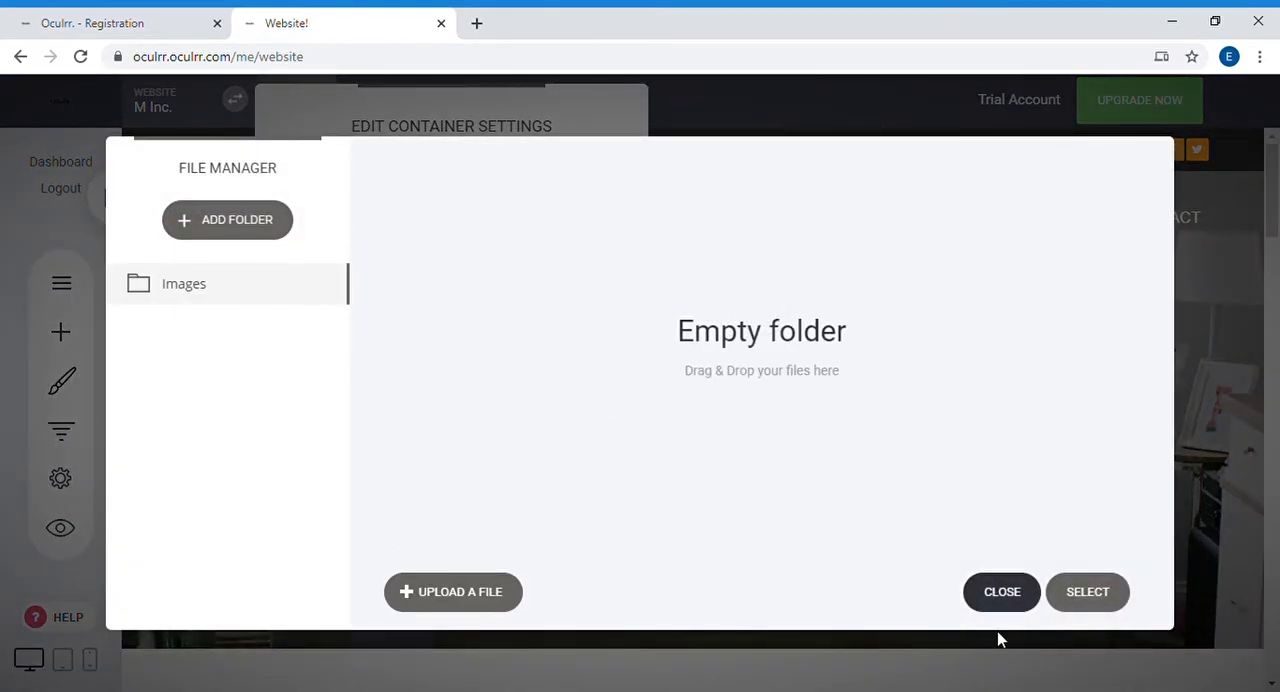
left_click(1002, 592)
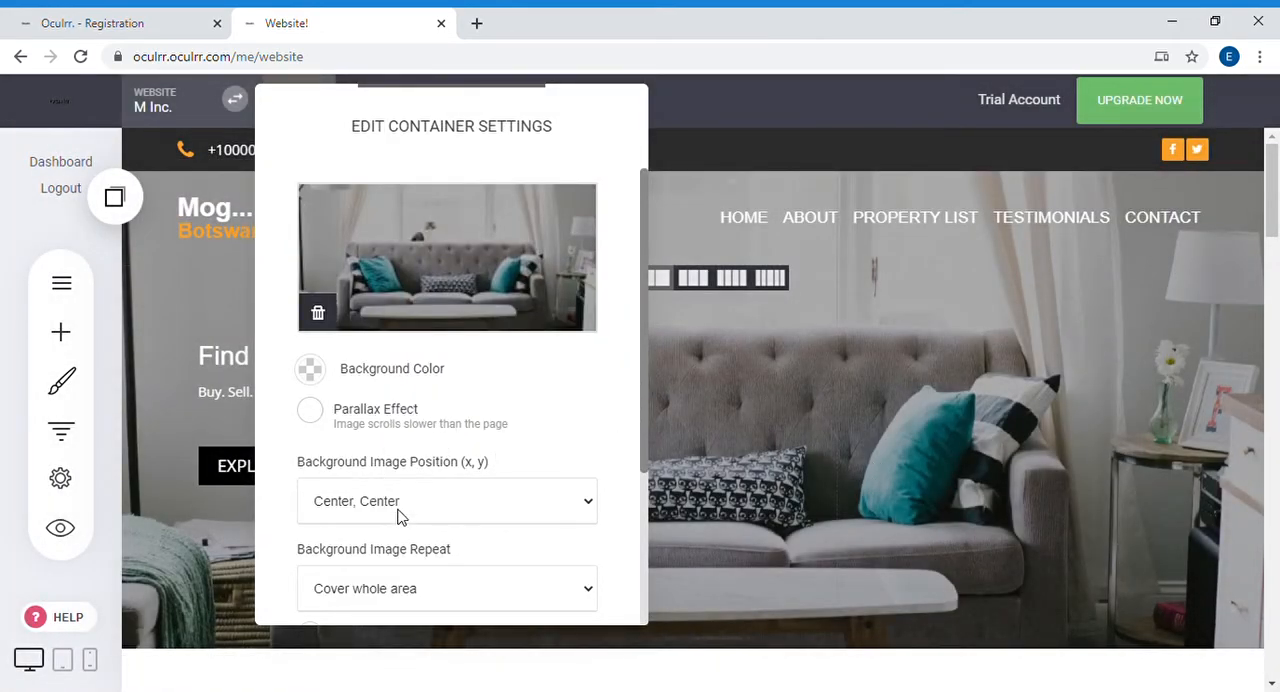
scroll(432, 560, "down", 3)
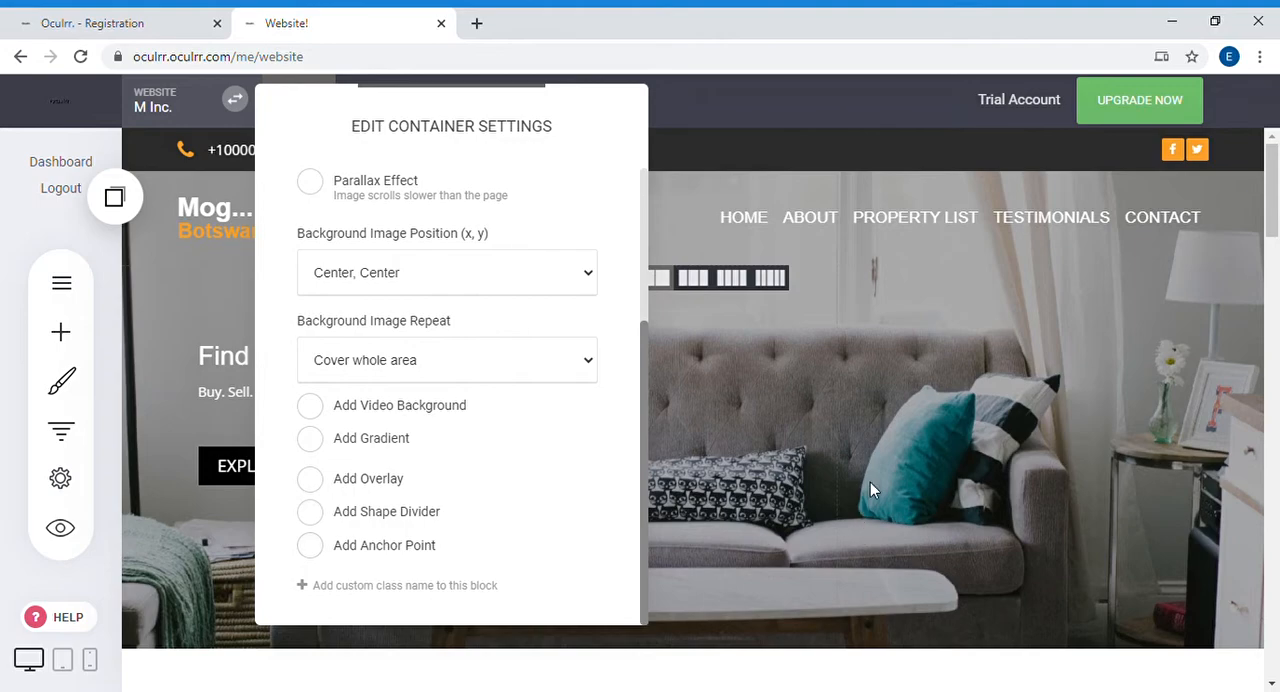
left_click(872, 482)
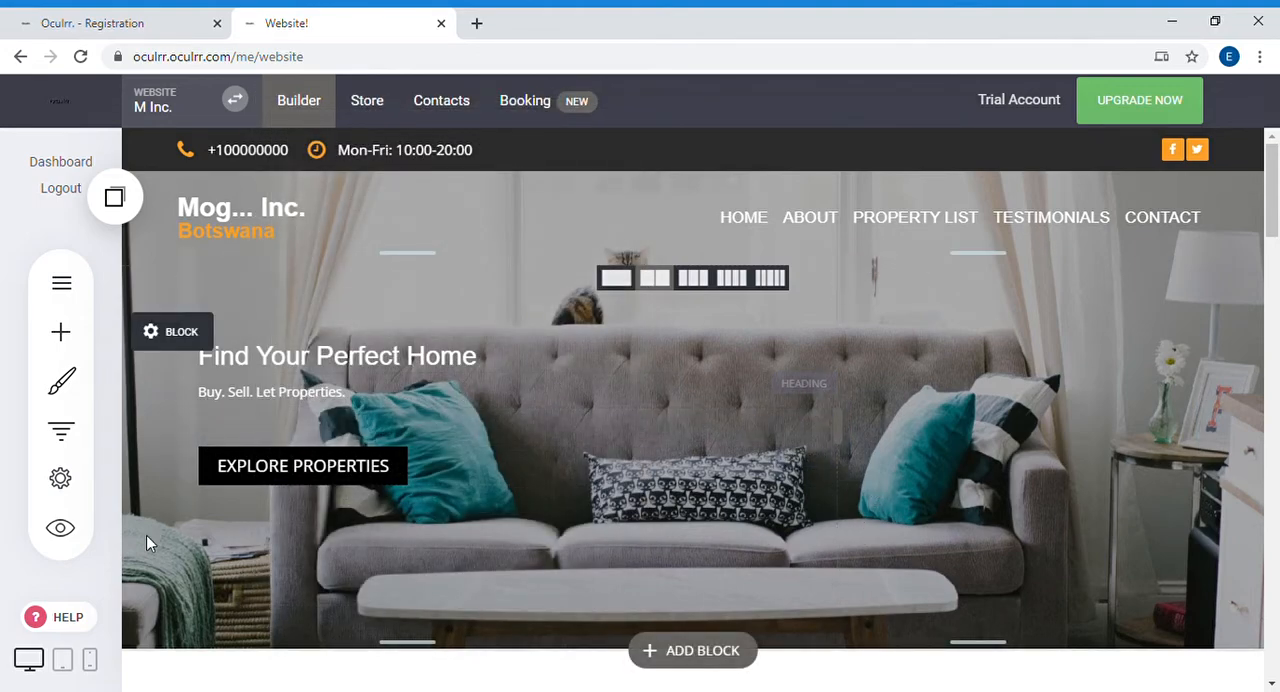
Step: Slightly increase the spacing above the "Newly Added" section heading and save the changes
scroll(545, 355, "down", 4)
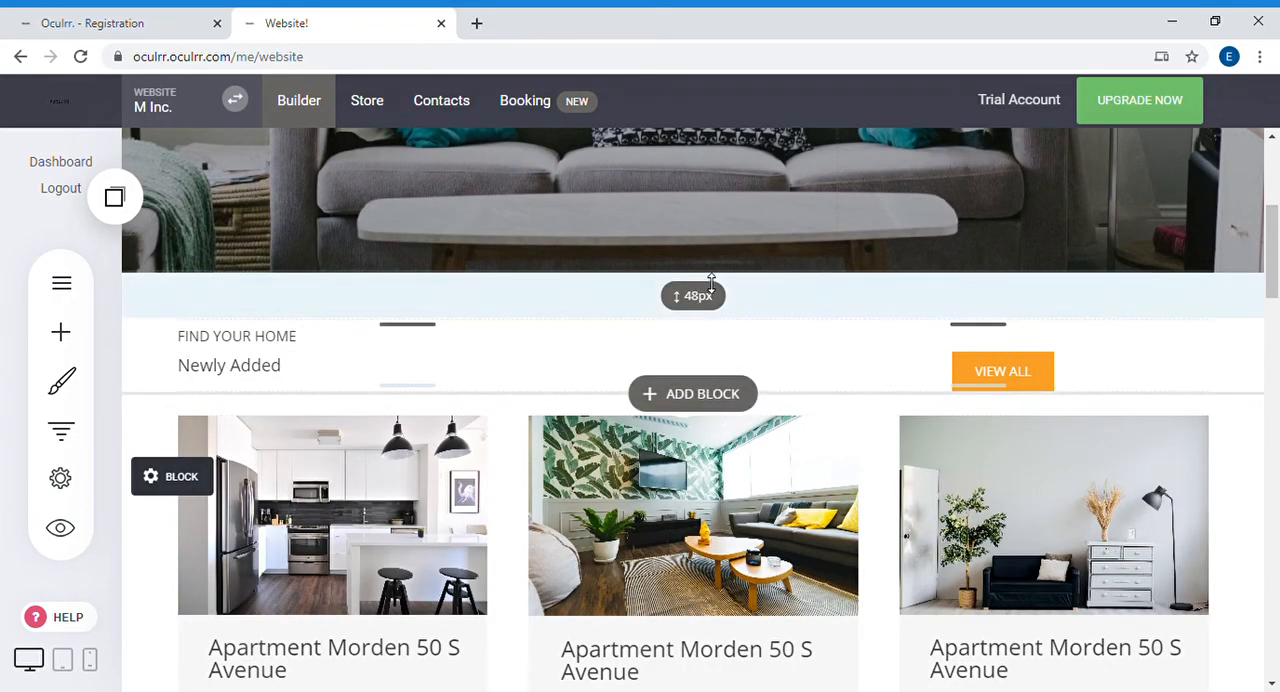
left_click_drag(719, 270, 719, 278)
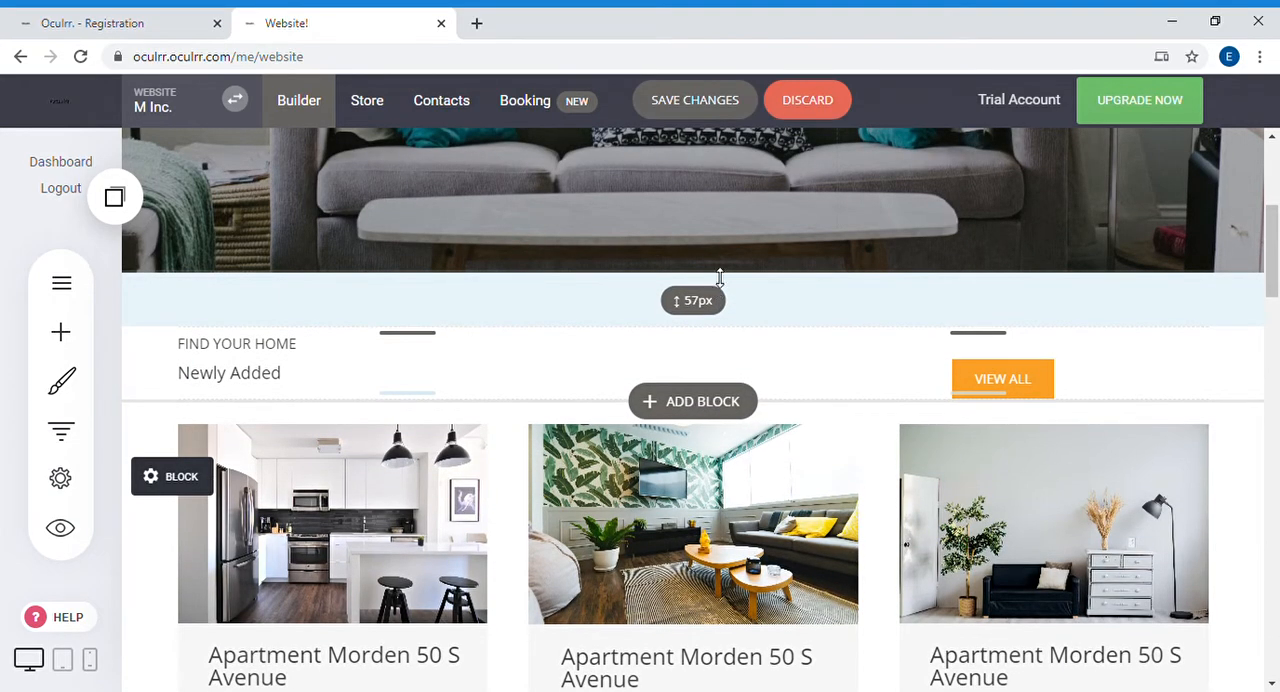
left_click(690, 108)
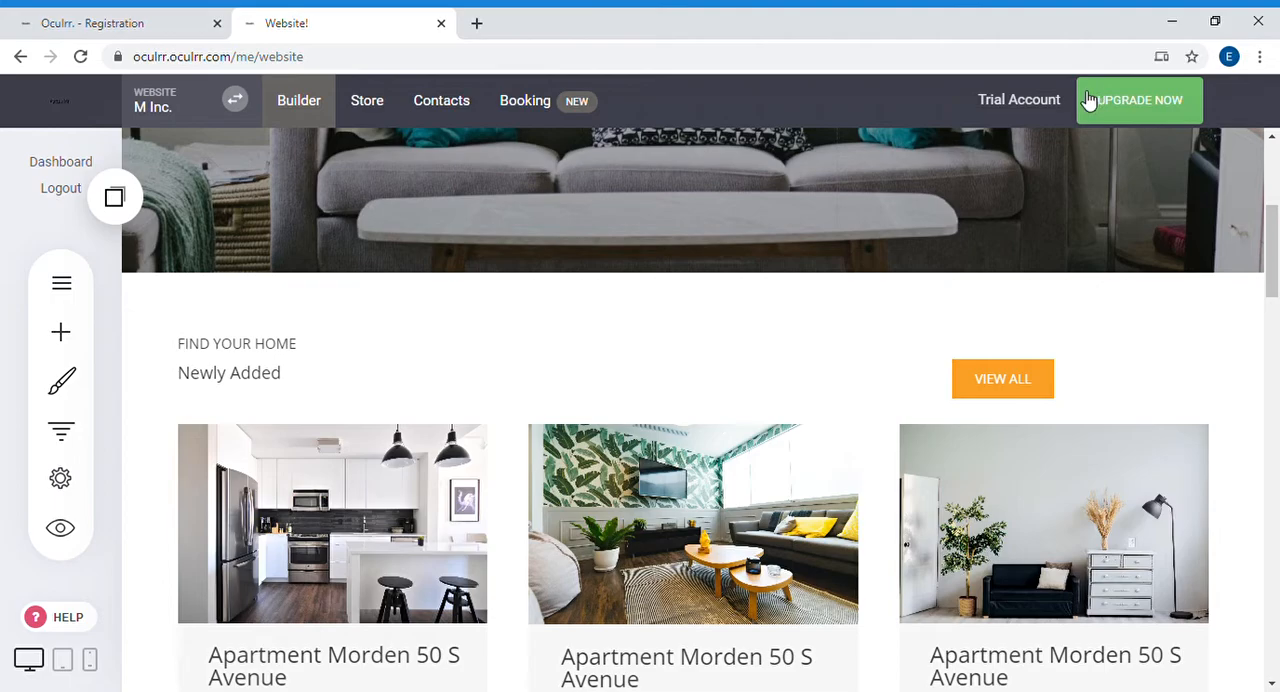
Step: Open the account upgrade page and compare the Startup, Business, Business Plus and Growth plans
scroll(985, 520, "down", 7)
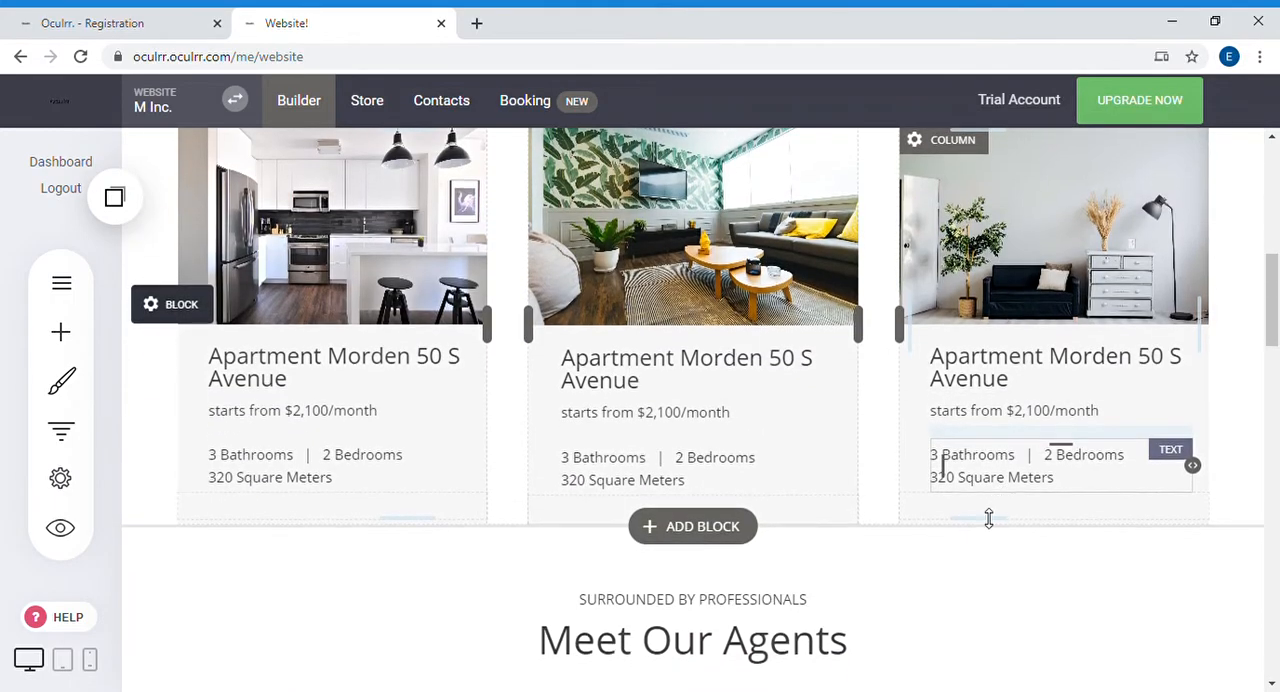
scroll(963, 525, "up", 7)
left_click(1135, 92)
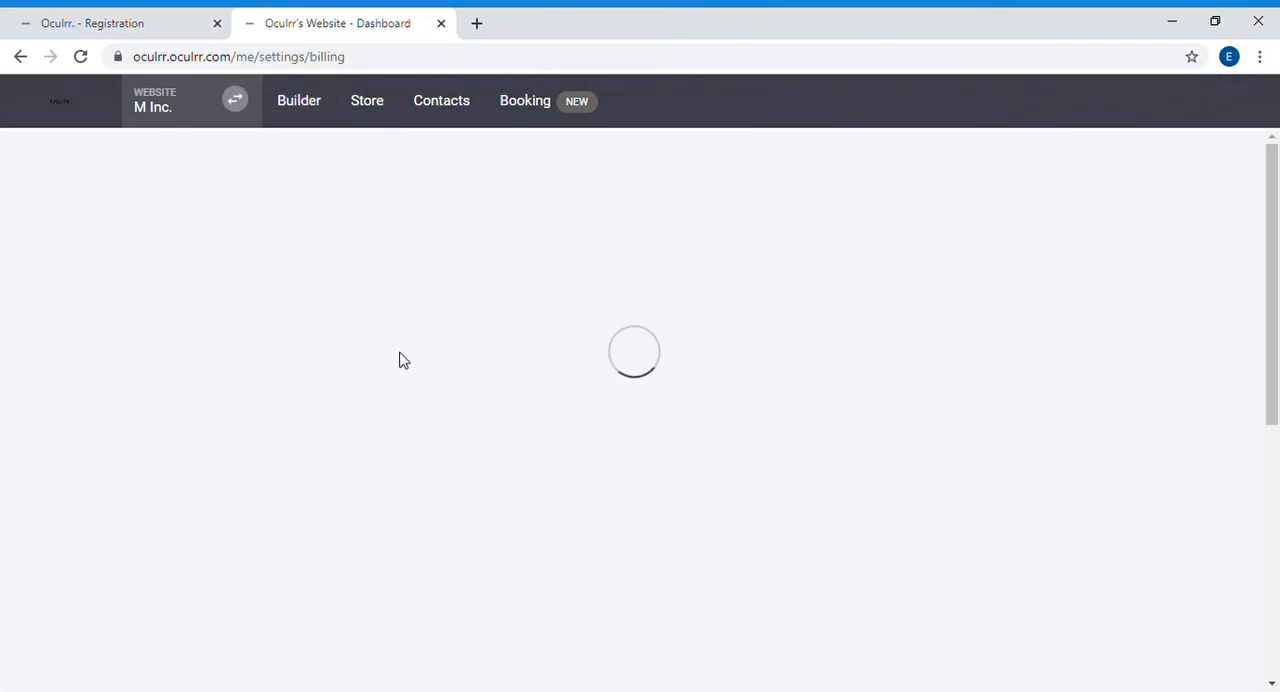
scroll(586, 320, "down", 5)
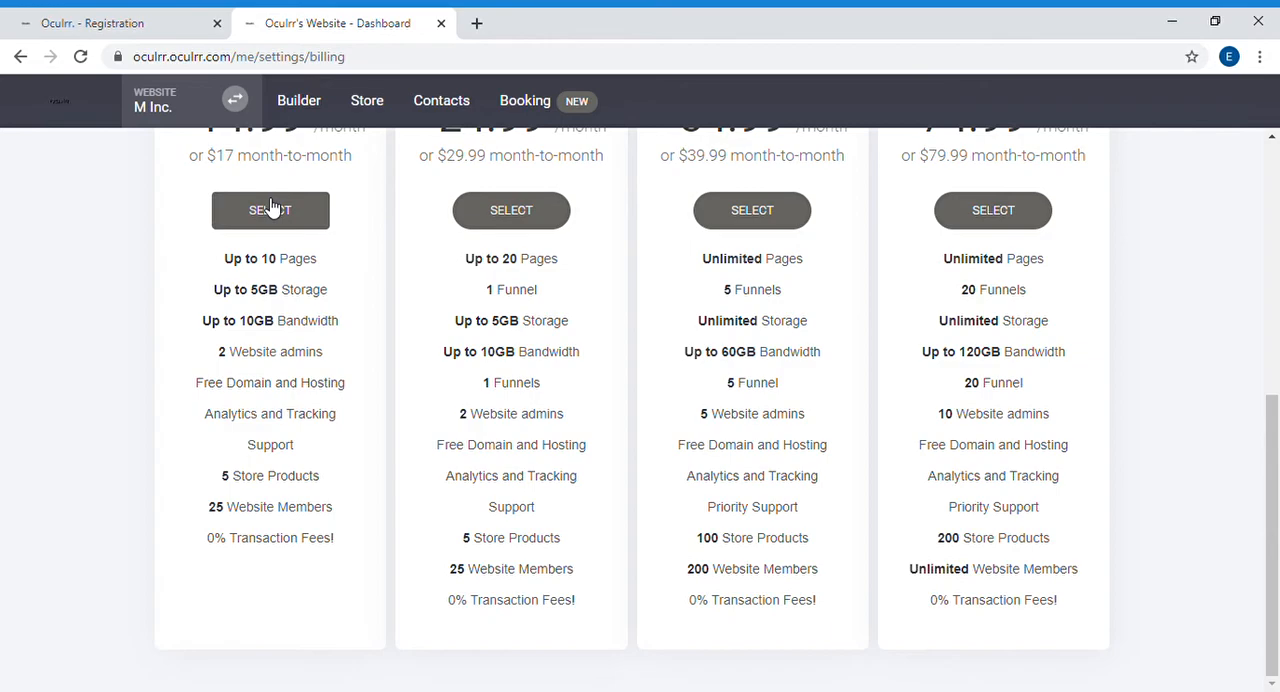
scroll(486, 457, "up", 4)
scroll(486, 451, "down", 3)
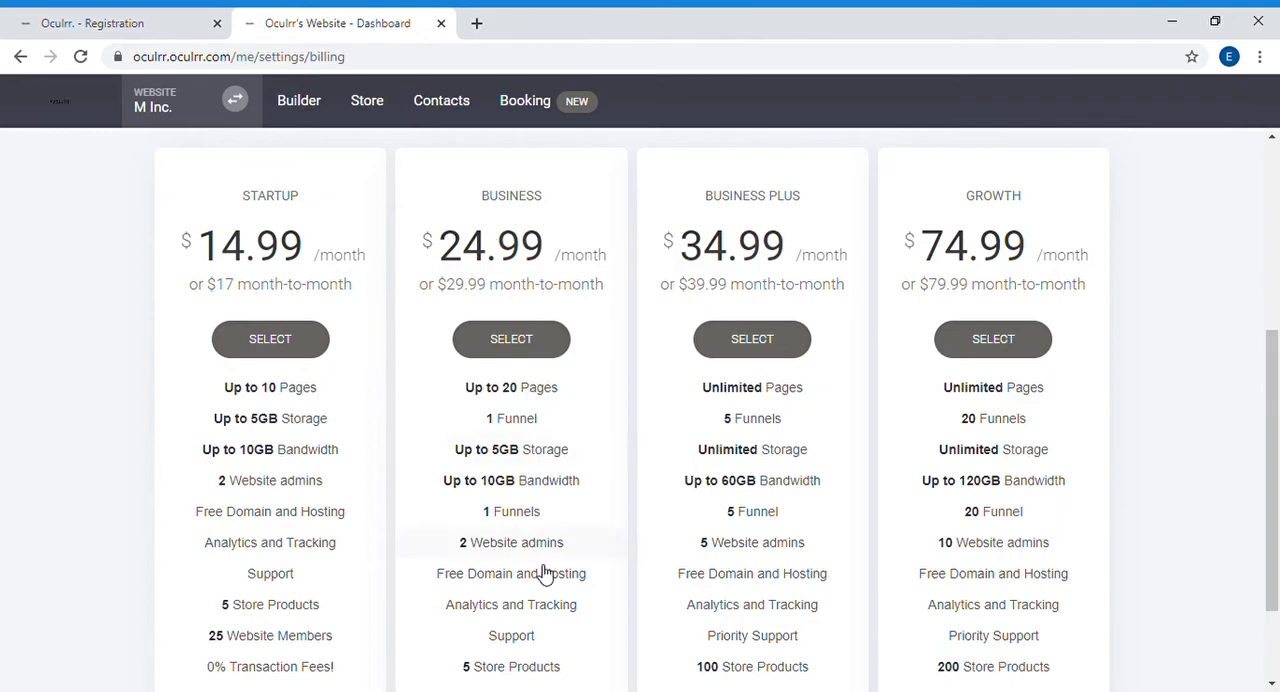
scroll(700, 330, "up", 4)
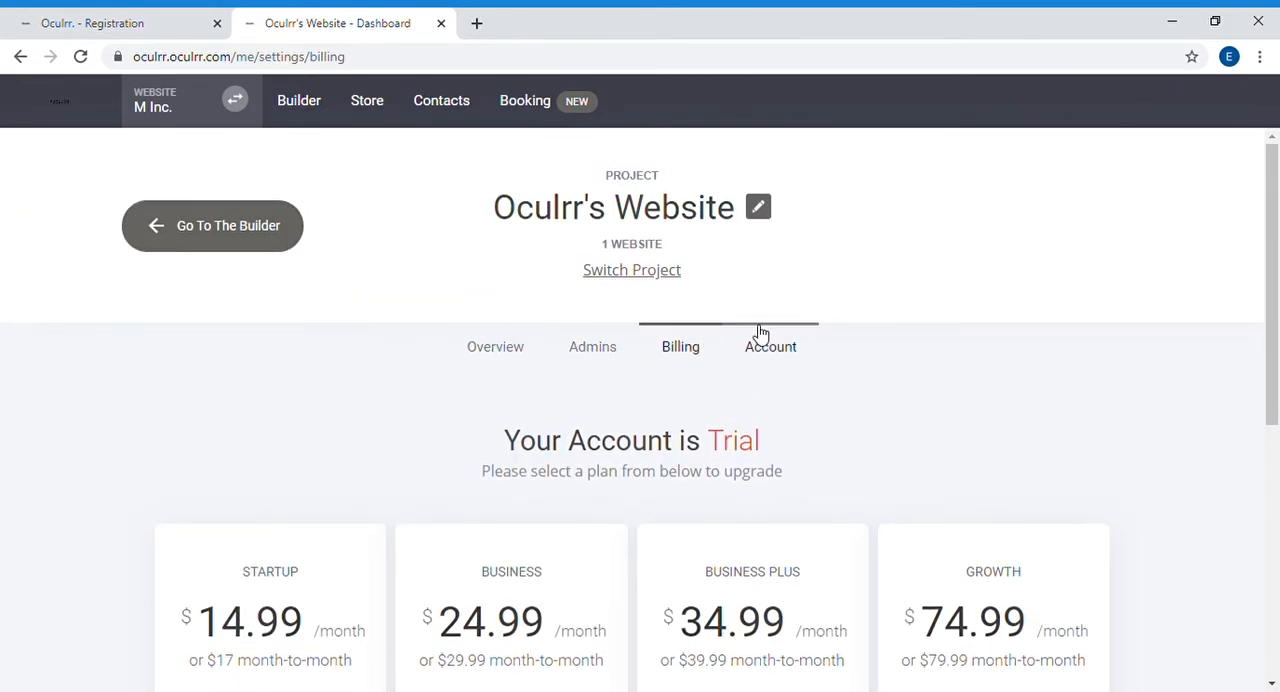
Step: Choose the Startup plan, dismiss the payment method notice and look over the plan's billing form
scroll(760, 332, "down", 5)
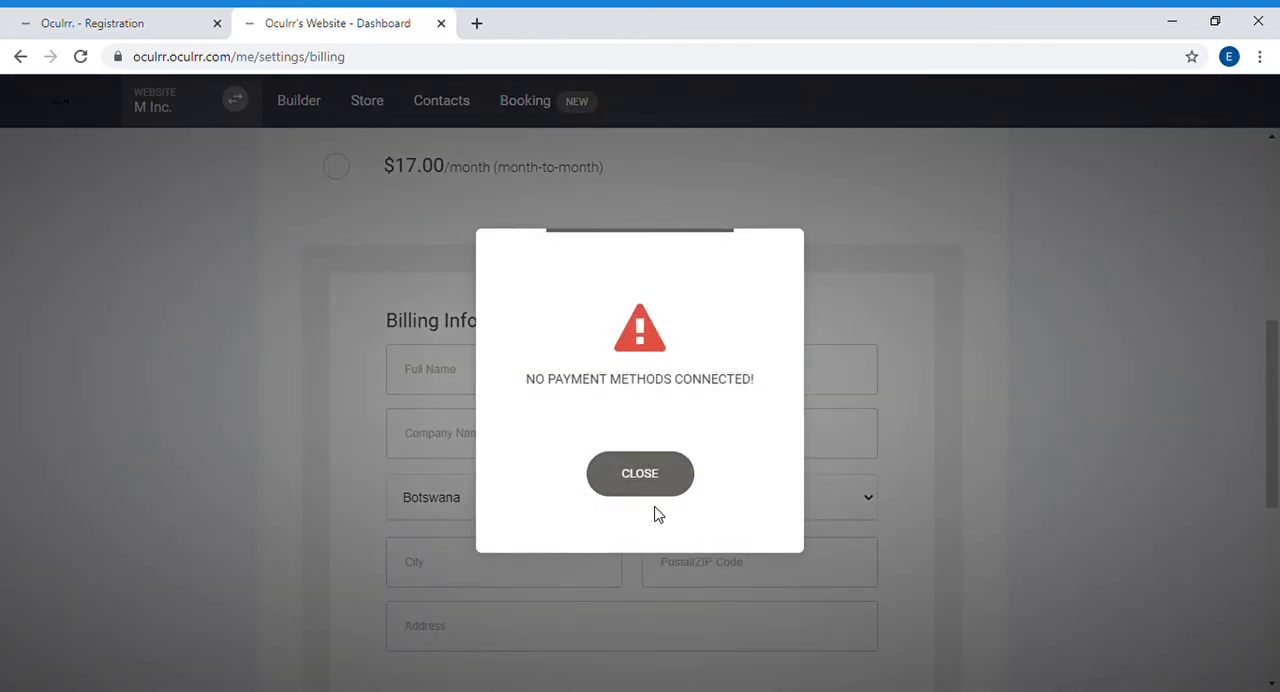
left_click(654, 477)
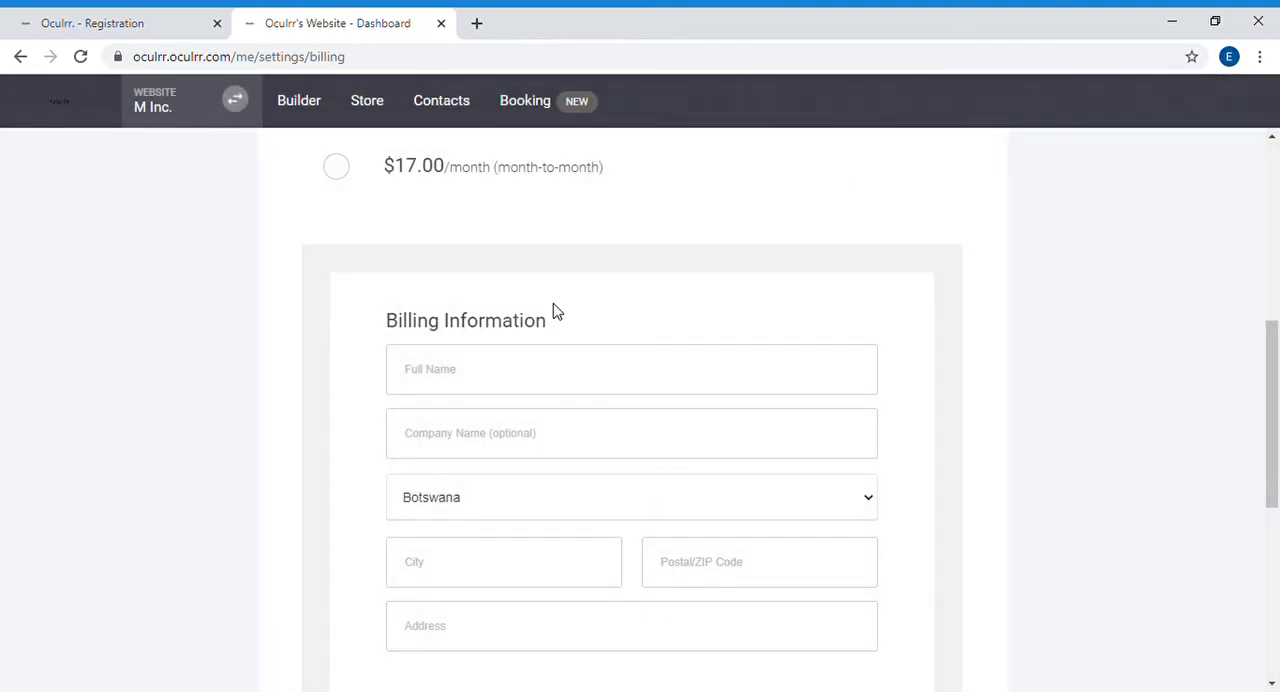
scroll(637, 494, "down", 1)
scroll(637, 491, "up", 6)
scroll(603, 403, "down", 4)
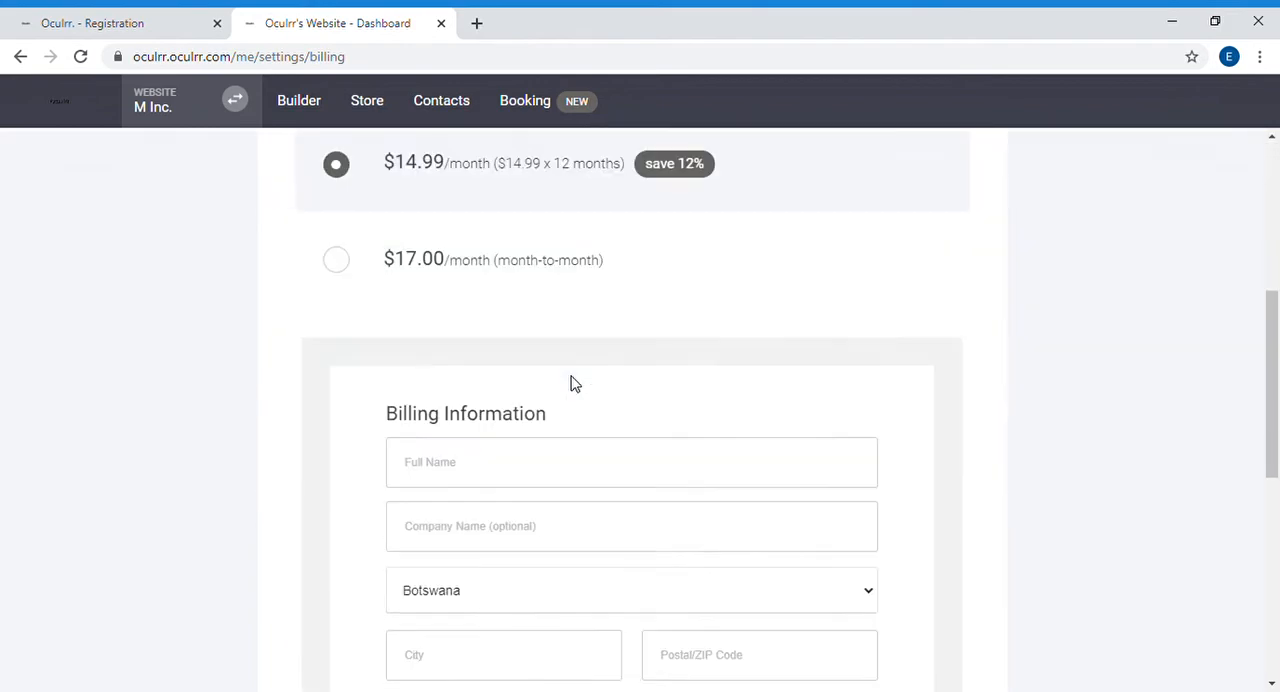
scroll(571, 381, "up", 3)
scroll(571, 381, "down", 3)
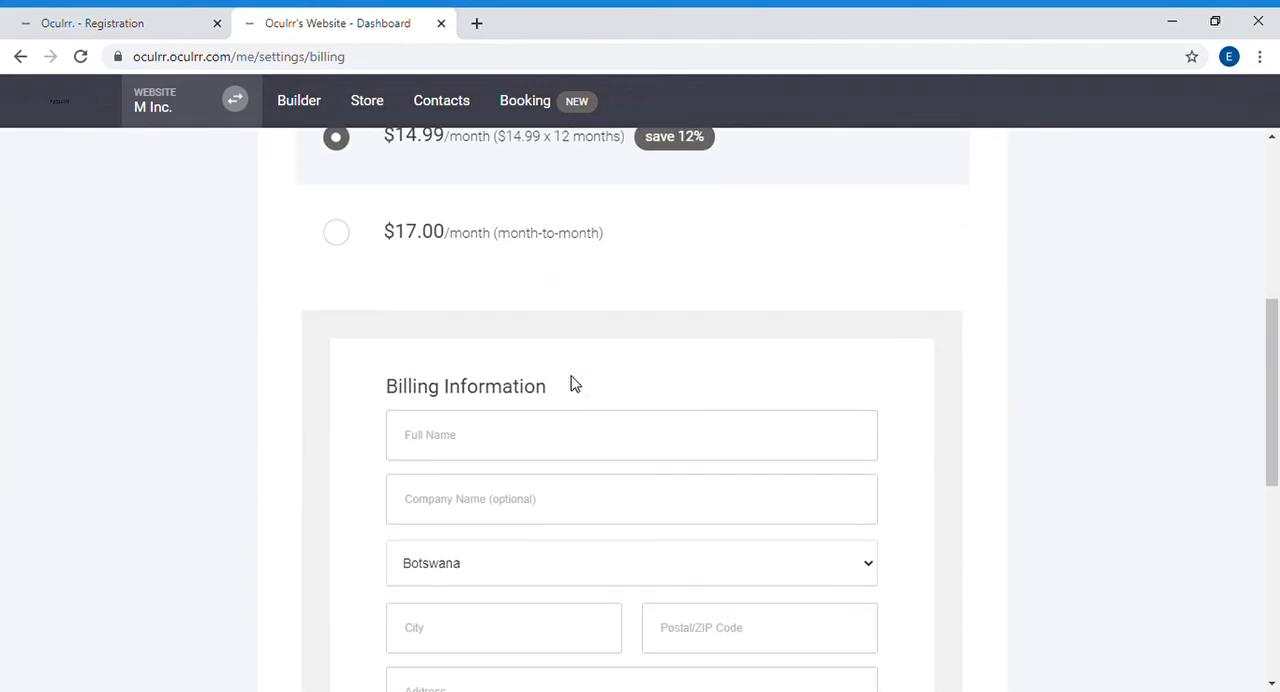
Step: Switch the Startup plan between $17.00 month-to-month and $14.99 yearly billing, ending on the yearly option
left_click(517, 251)
scroll(415, 236, "up", 1)
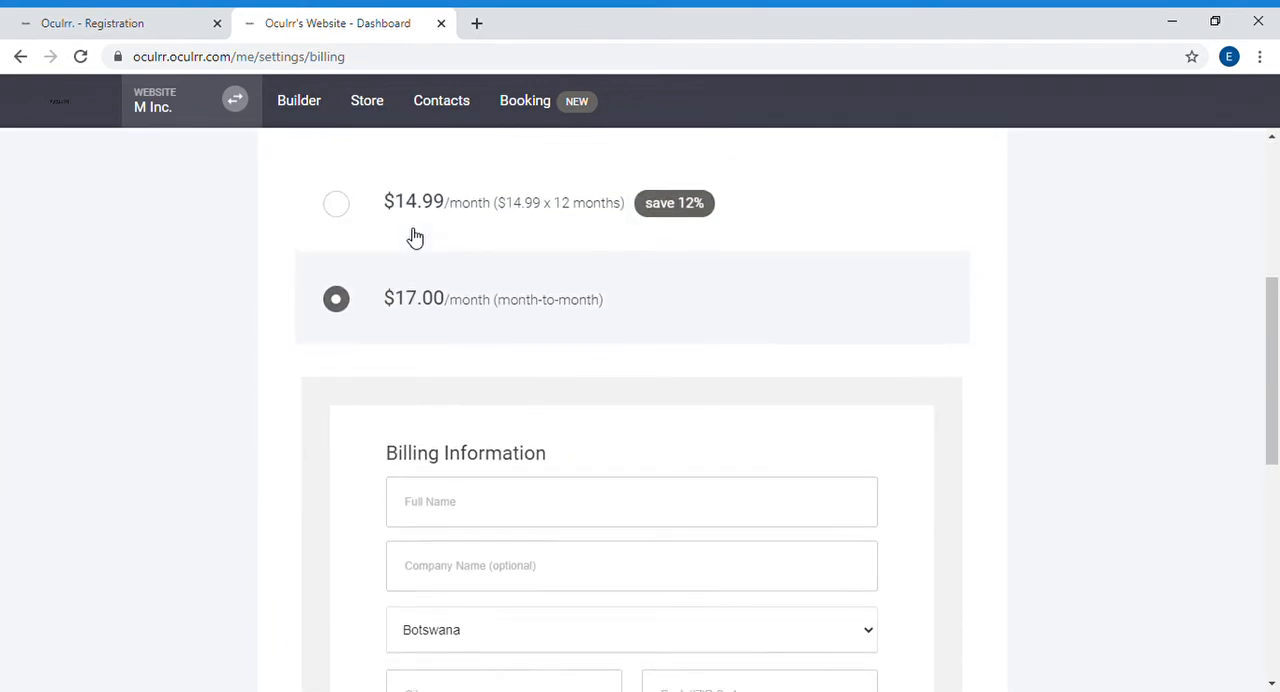
scroll(420, 250, "up", 2)
left_click(440, 334)
scroll(466, 362, "down", 3)
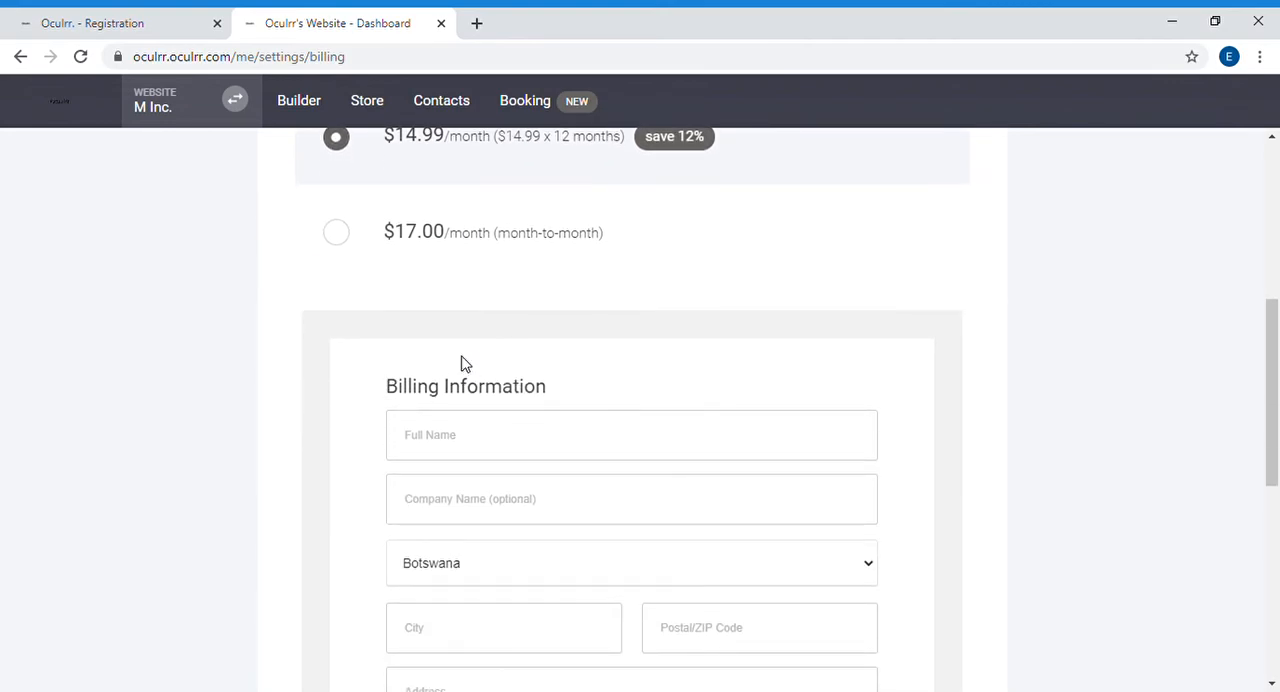
scroll(463, 364, "up", 2)
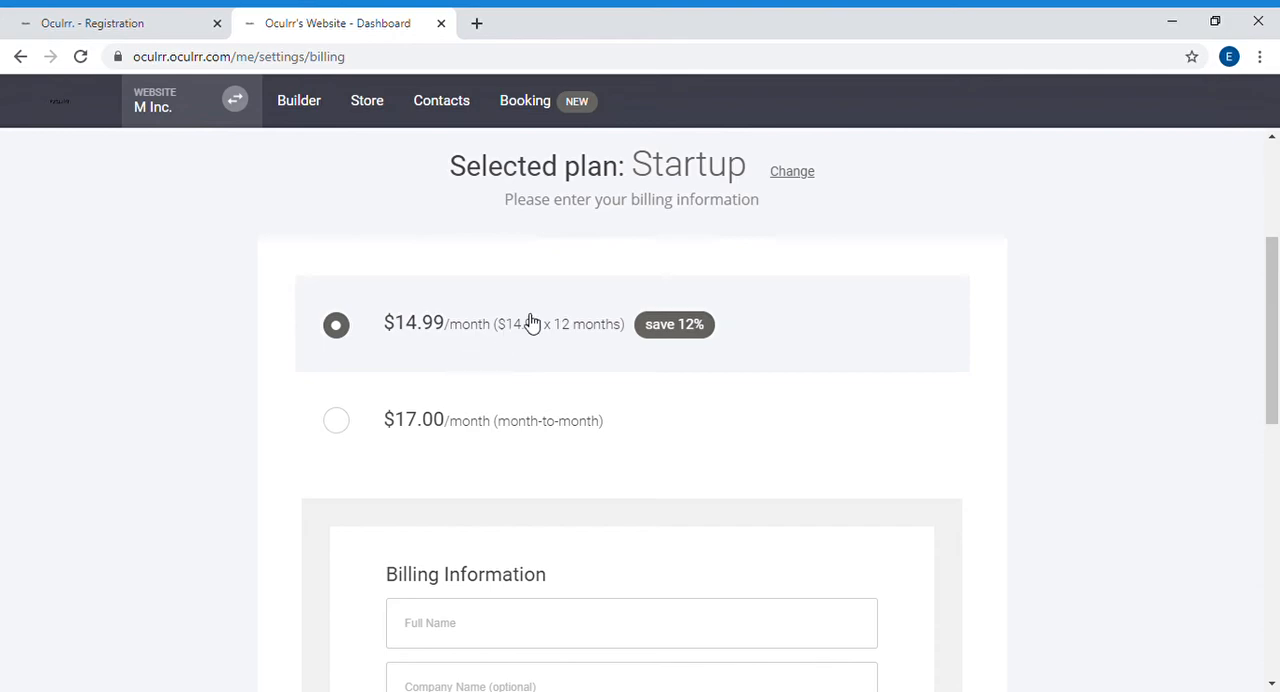
left_click(549, 430)
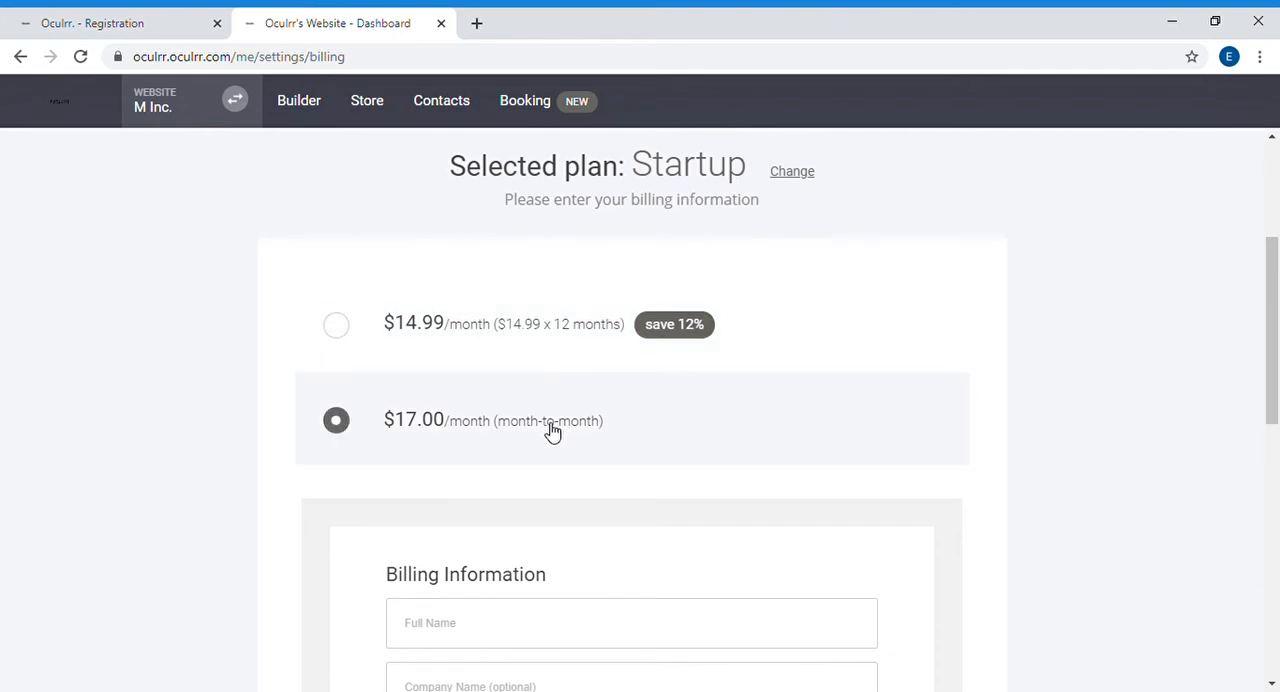
left_click(541, 335)
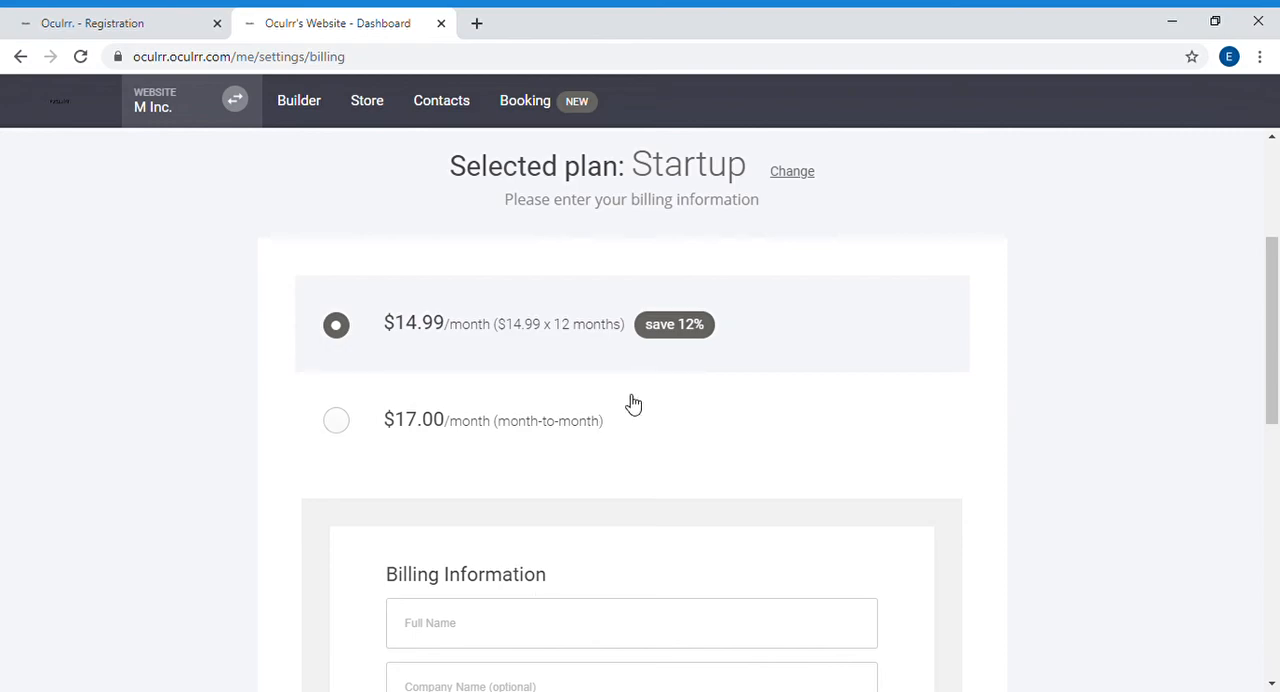
Step: Review the Startup plan's billing form down to the order total and subscription terms, and return to the website builder
scroll(640, 400, "down", 3)
scroll(652, 390, "down", 5)
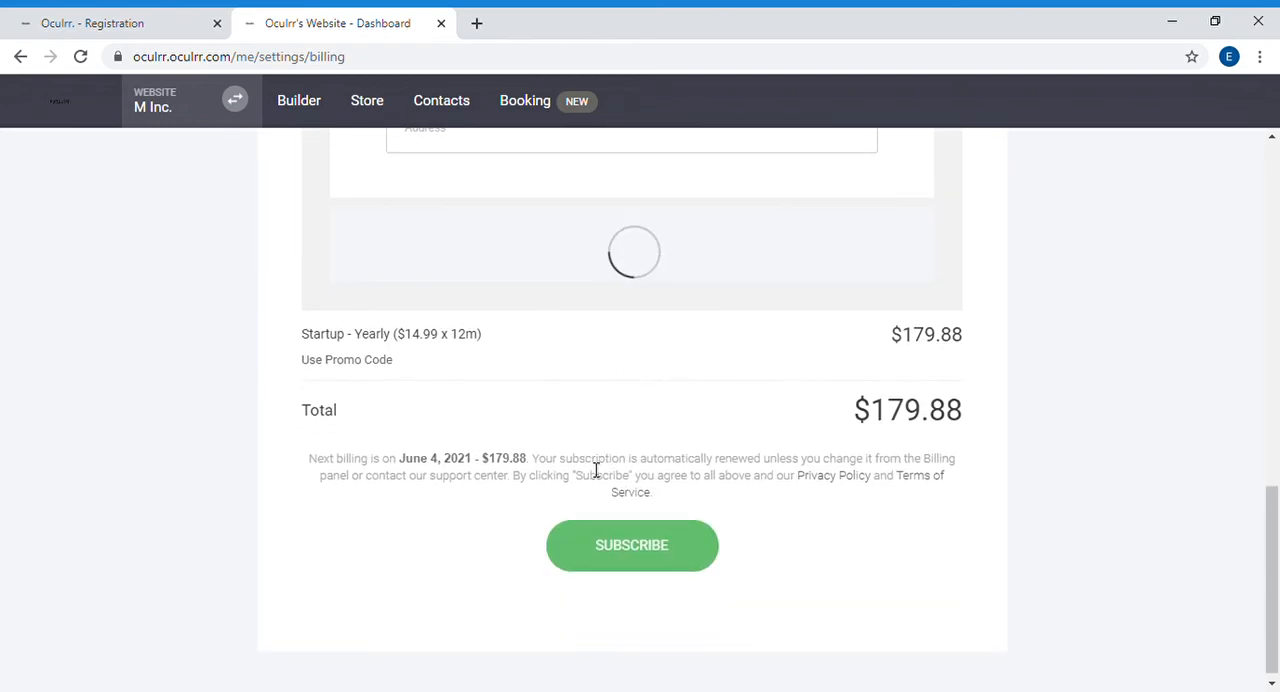
scroll(588, 460, "up", 5)
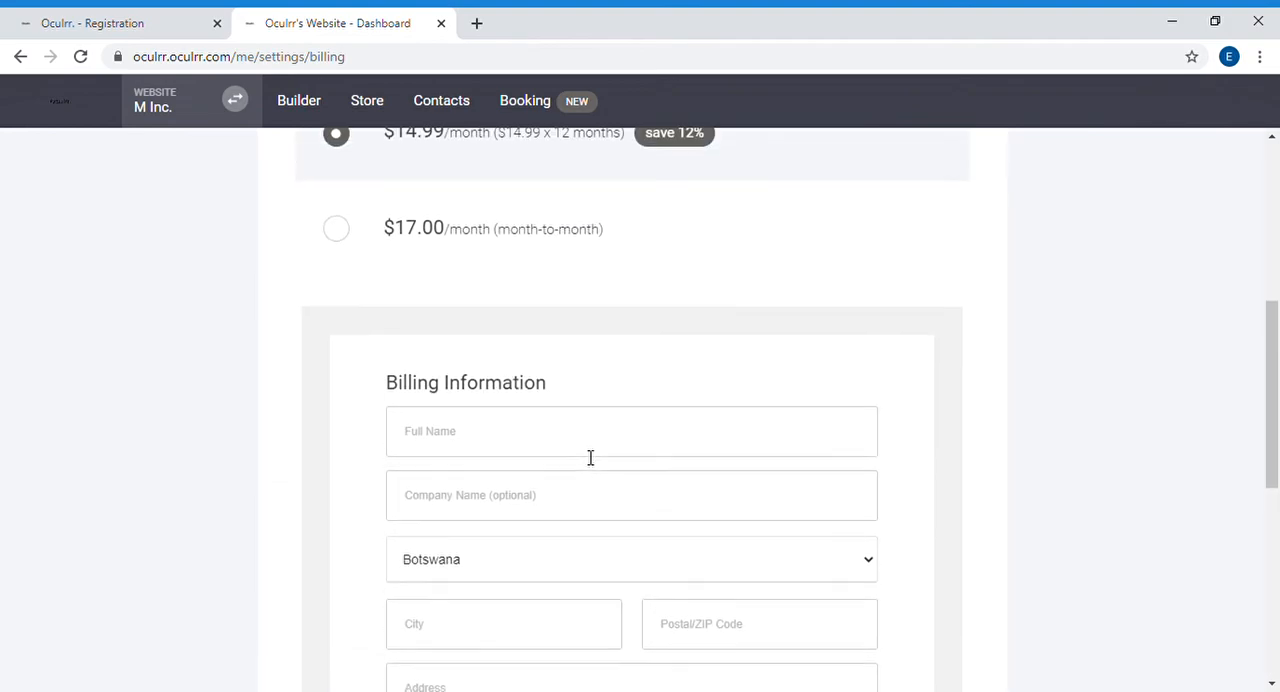
scroll(588, 460, "down", 5)
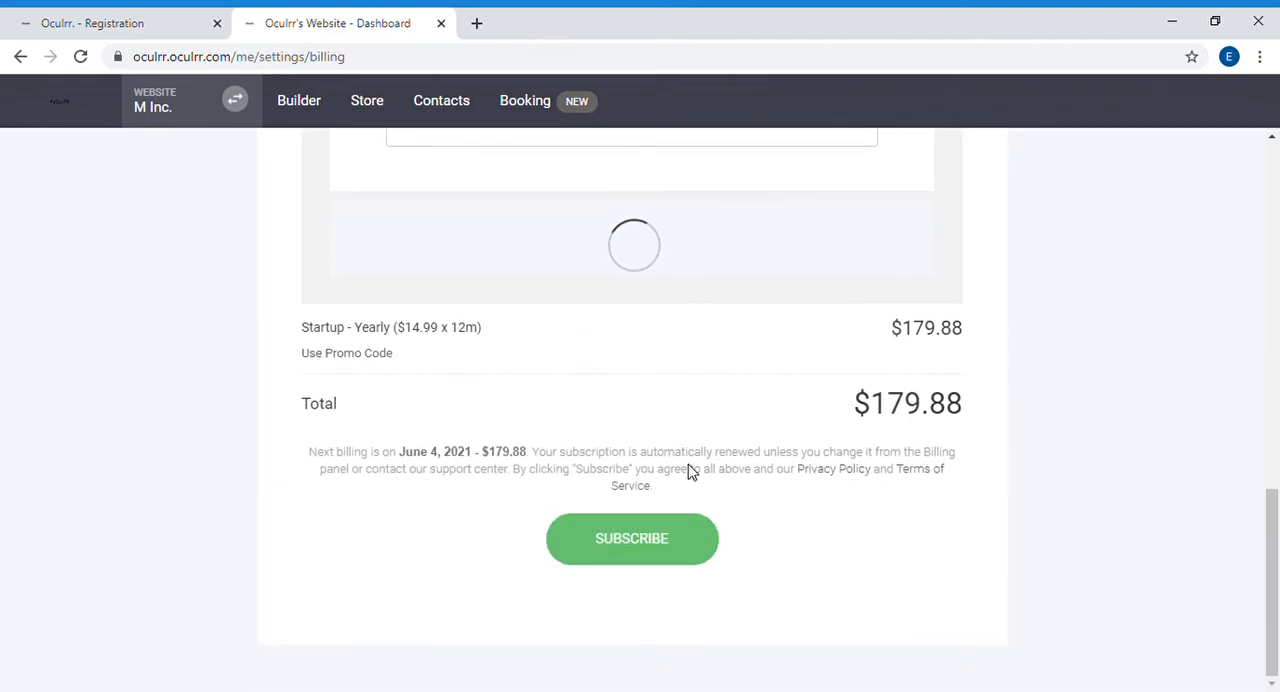
scroll(628, 354, "up", 5)
scroll(641, 359, "up", 5)
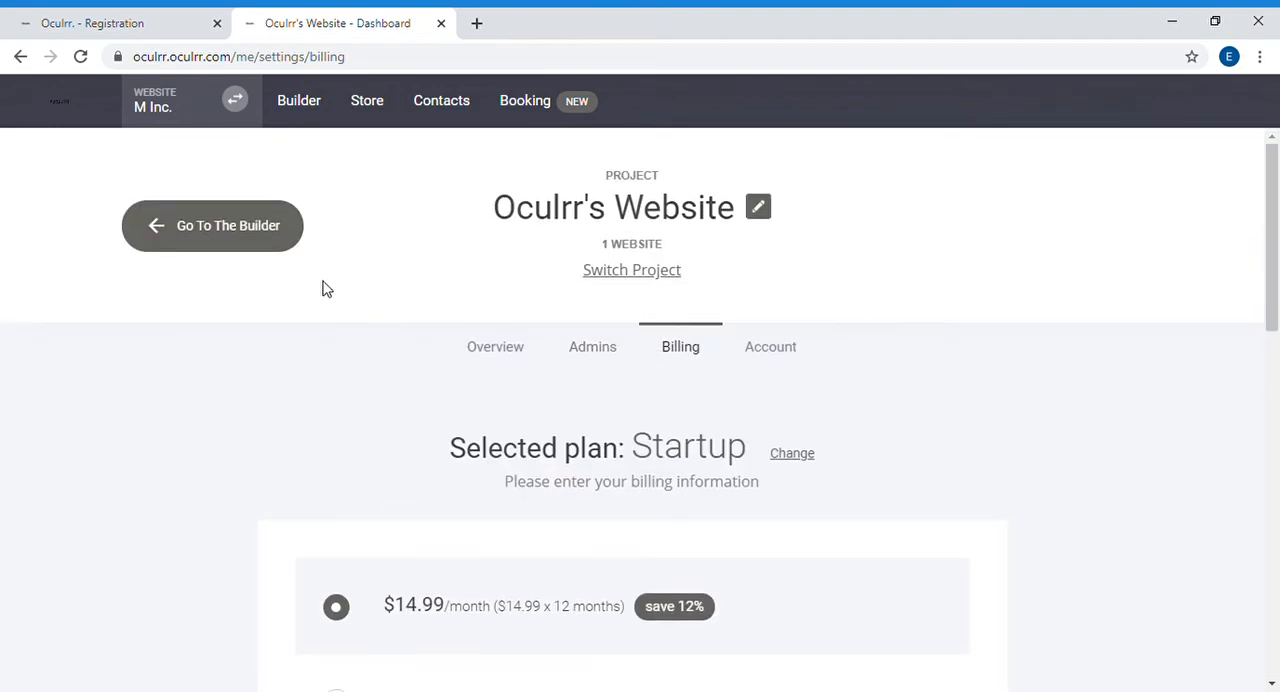
left_click(274, 248)
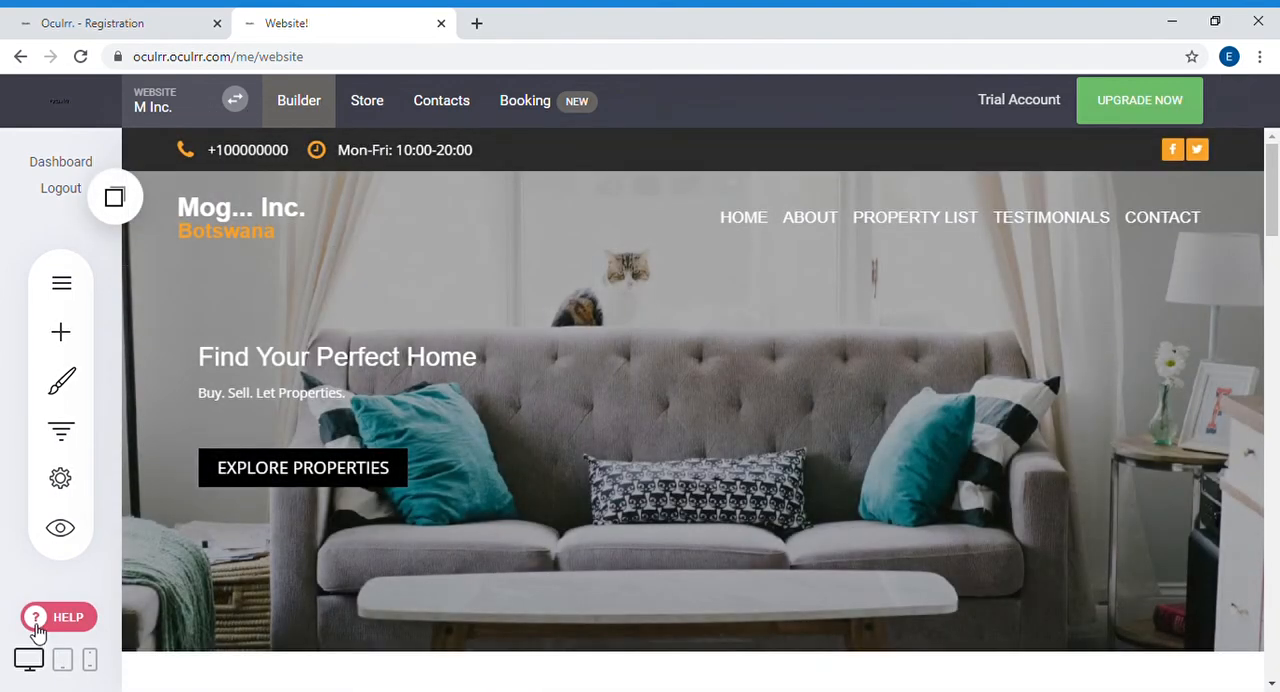
Step: Open the help library, look at its navigation menu and close the help again
left_click(37, 625)
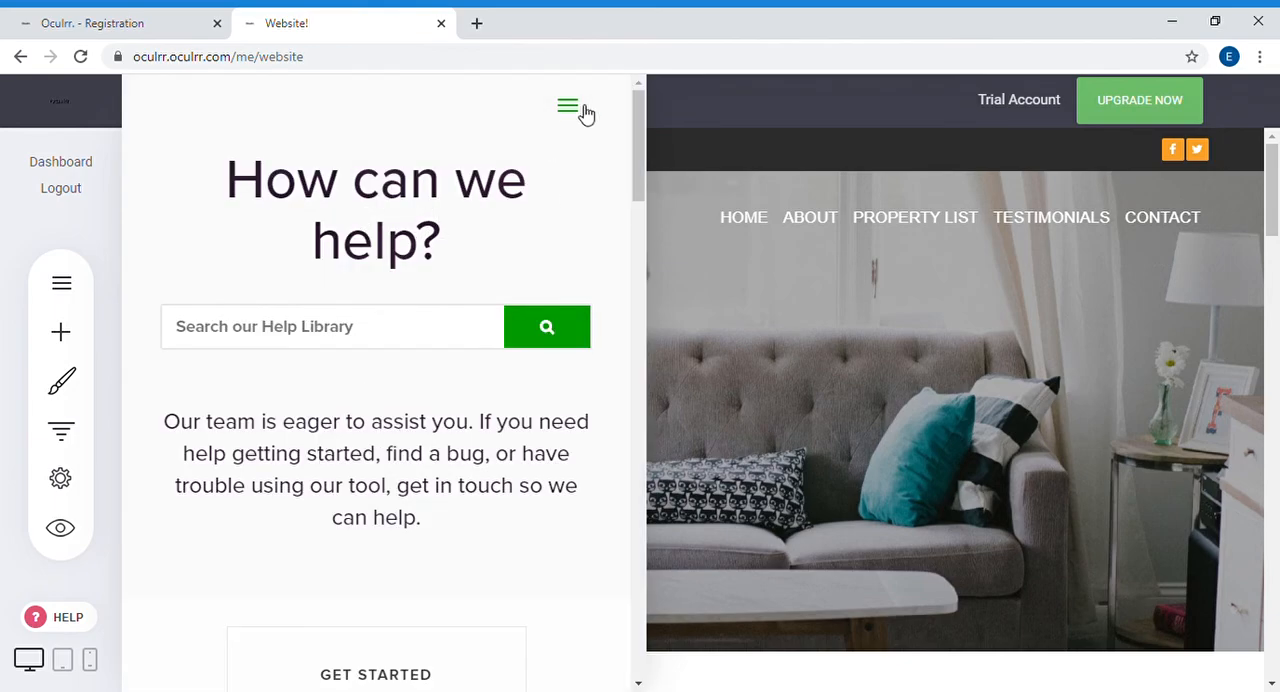
left_click(584, 108)
left_click(584, 107)
left_click(87, 538)
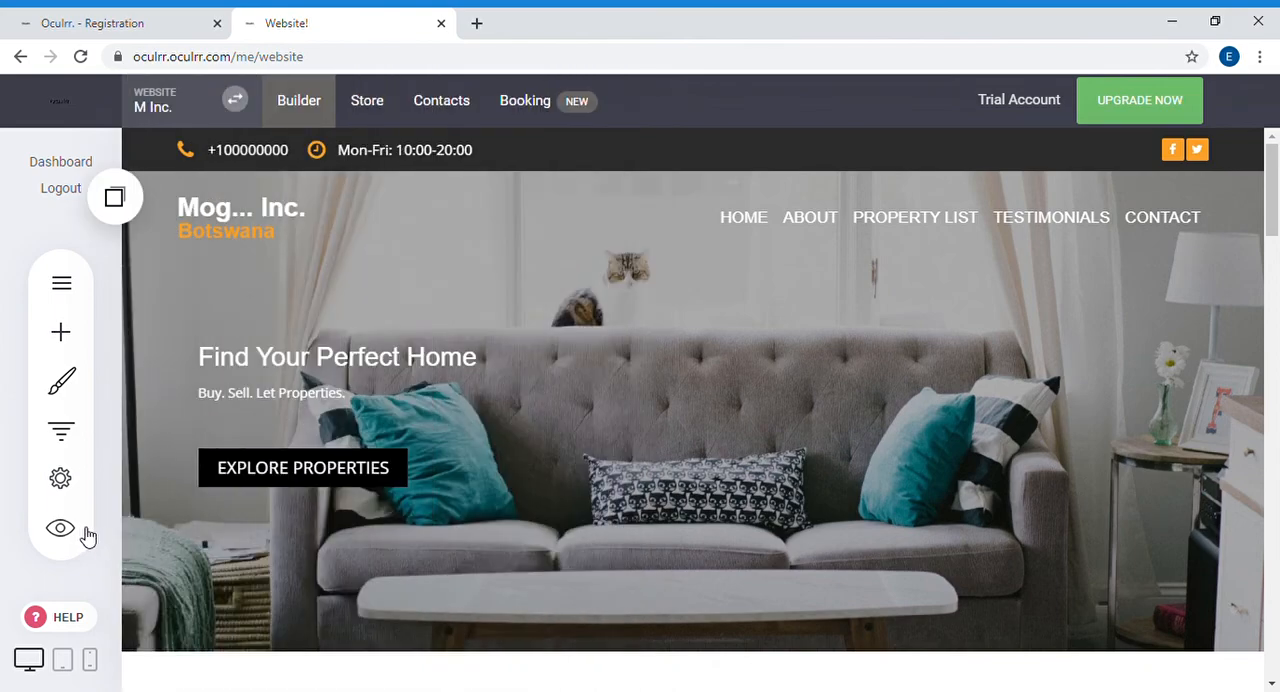